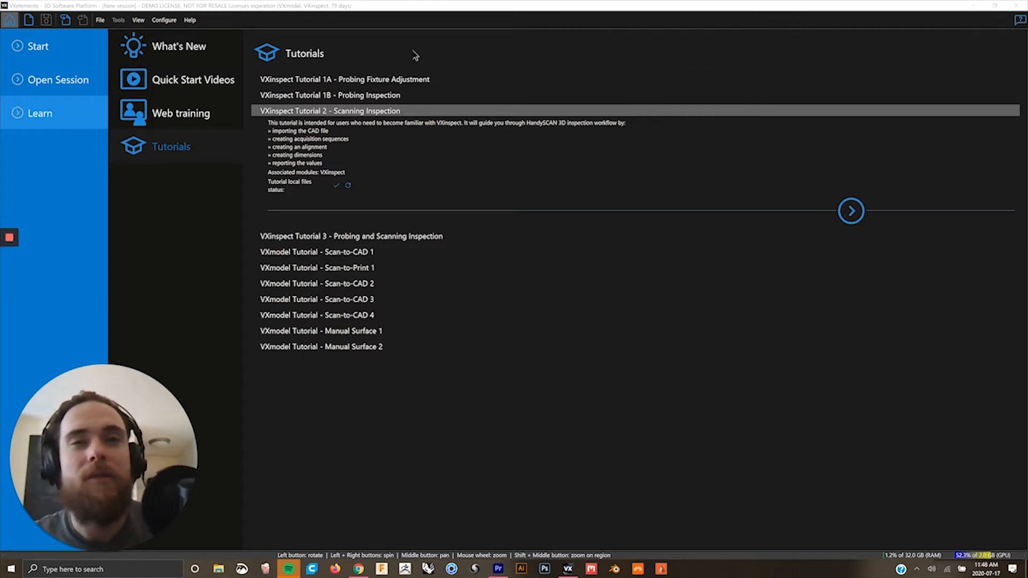
mouse_move(9, 237)
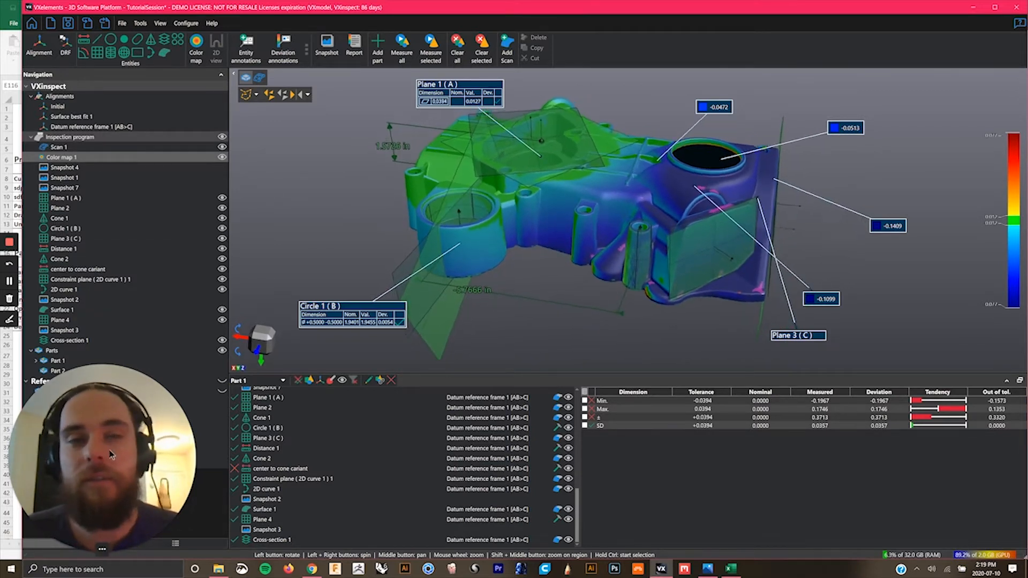
left_click_drag(111, 455, 933, 98)
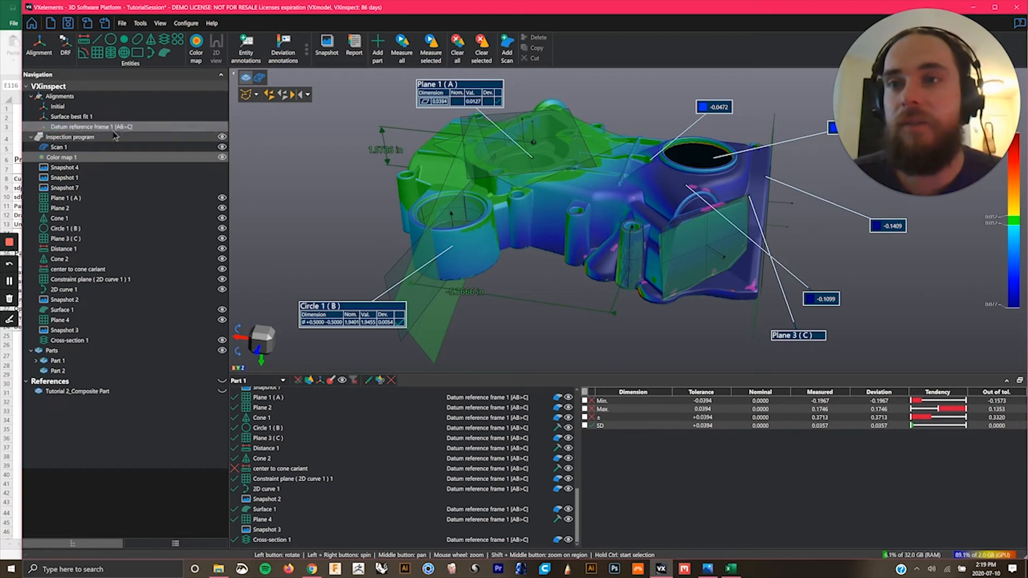
Look through the inspection program's entities, including the cone, plane, distance and snapshot entries.
left_click(60, 219)
left_click(66, 197)
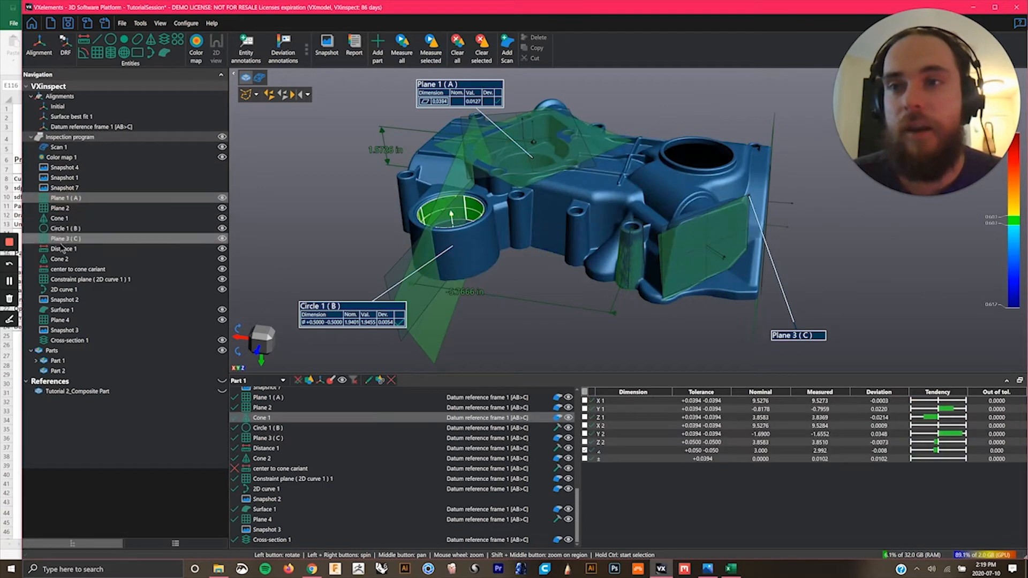
left_click(61, 247)
left_click(68, 270)
left_click(65, 299)
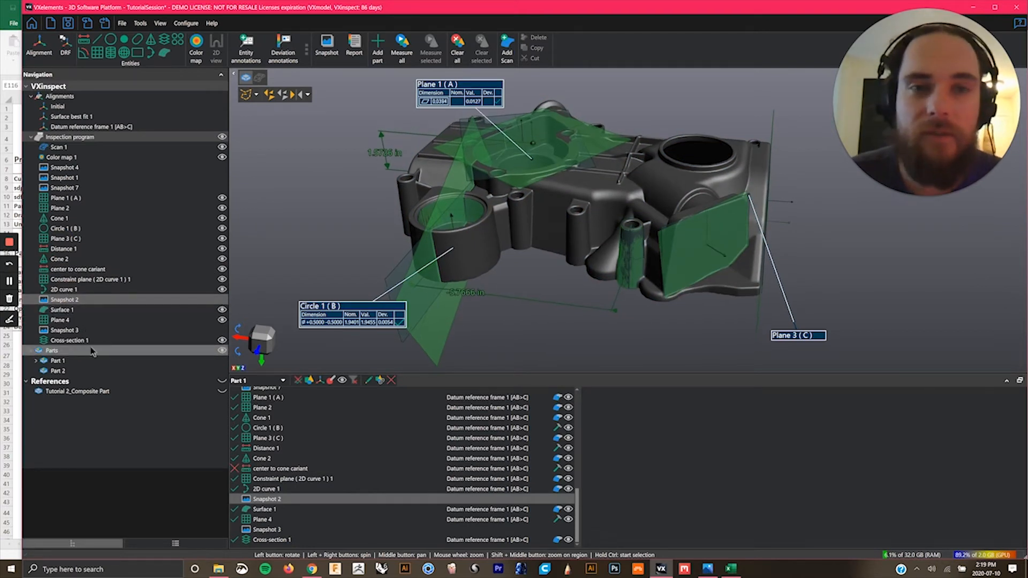
scroll(326, 460, "up", 2)
scroll(314, 453, "down", 2)
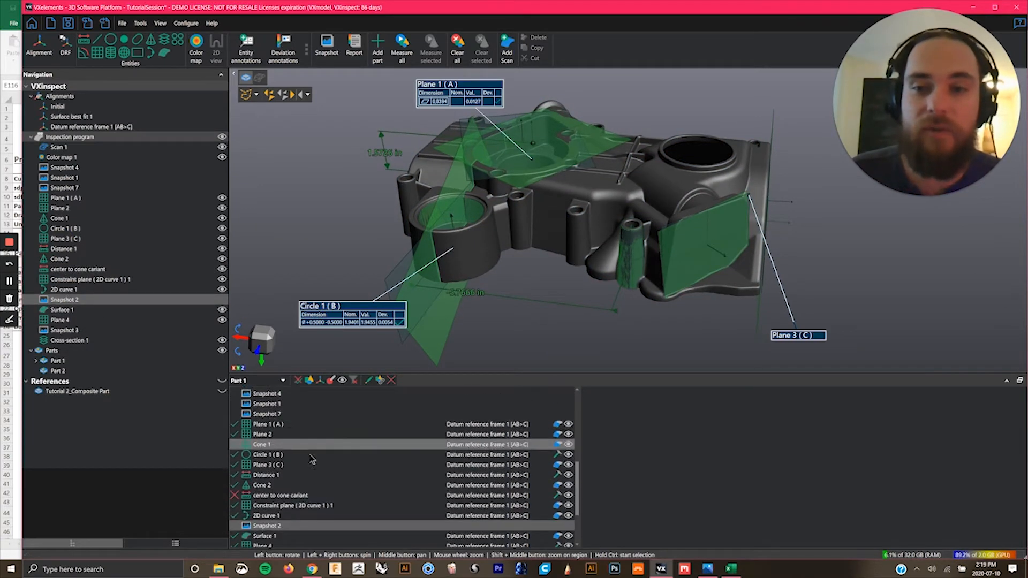
Review Part 1's dimension results for the 2D curve's constraint plane, Cross-section 1 and Surface 1.
left_click(274, 380)
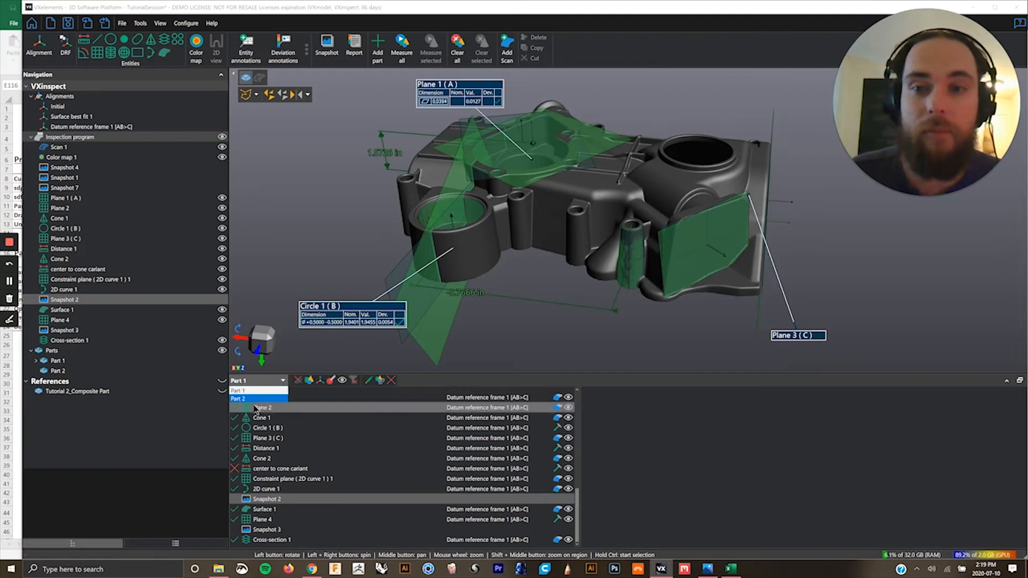
left_click(258, 380)
left_click(274, 488)
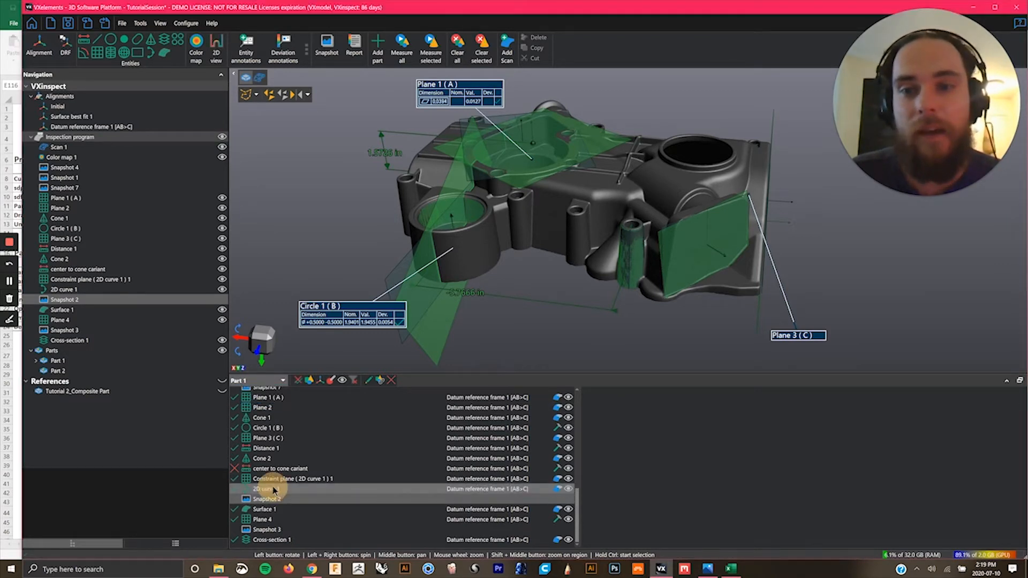
left_click(273, 478)
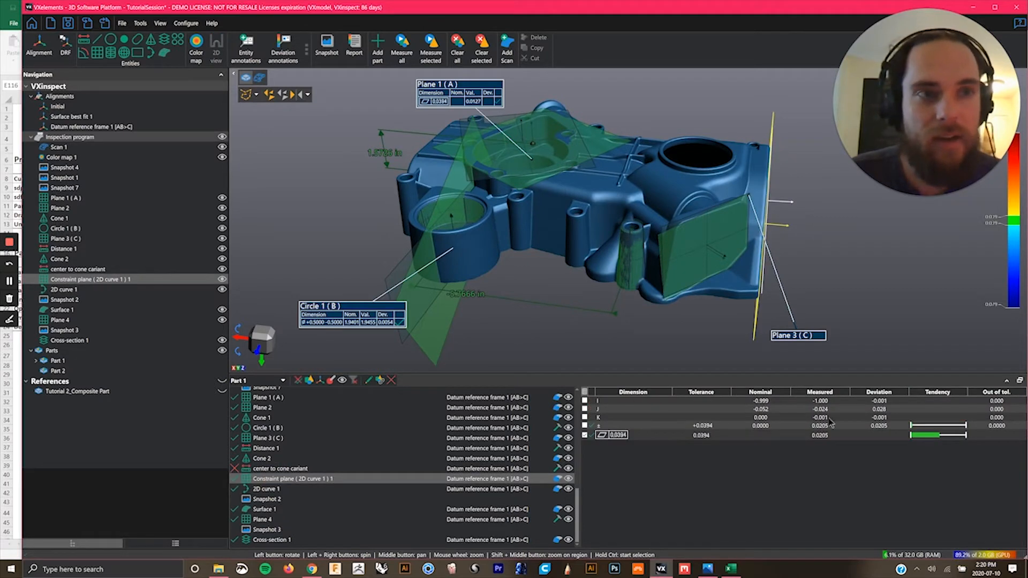
left_click(268, 540)
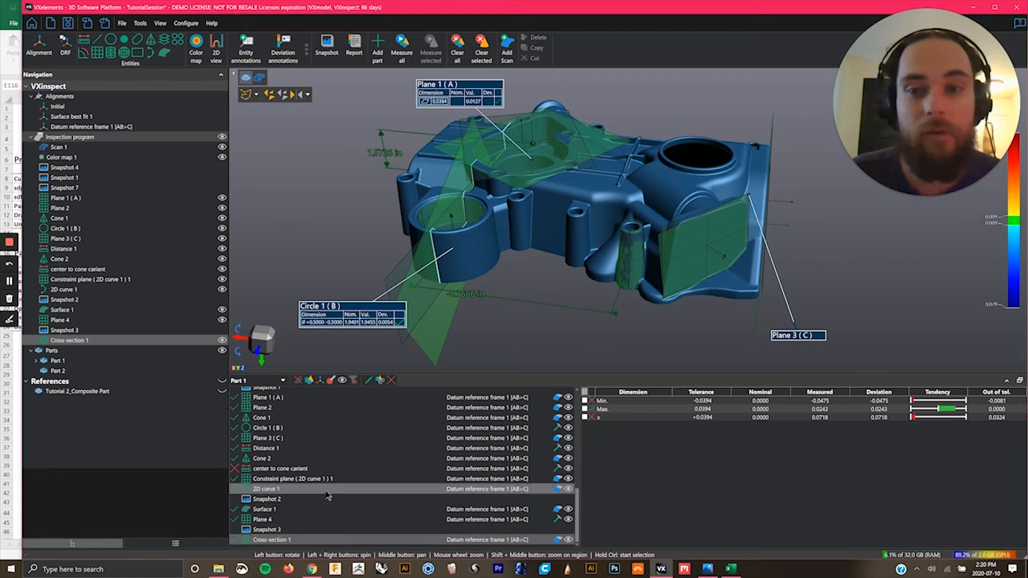
left_click(310, 509)
left_click(585, 419)
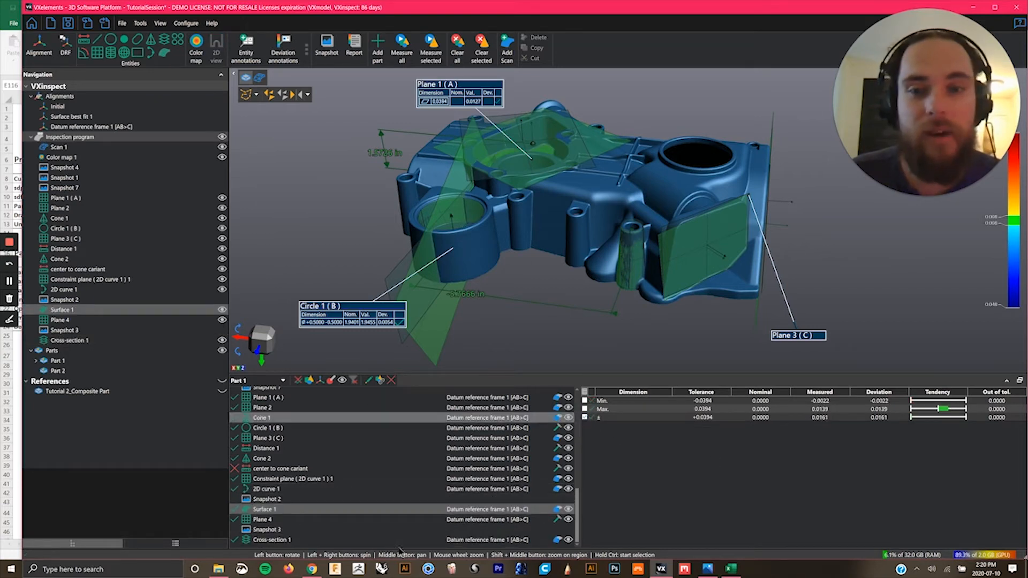
left_click(322, 428)
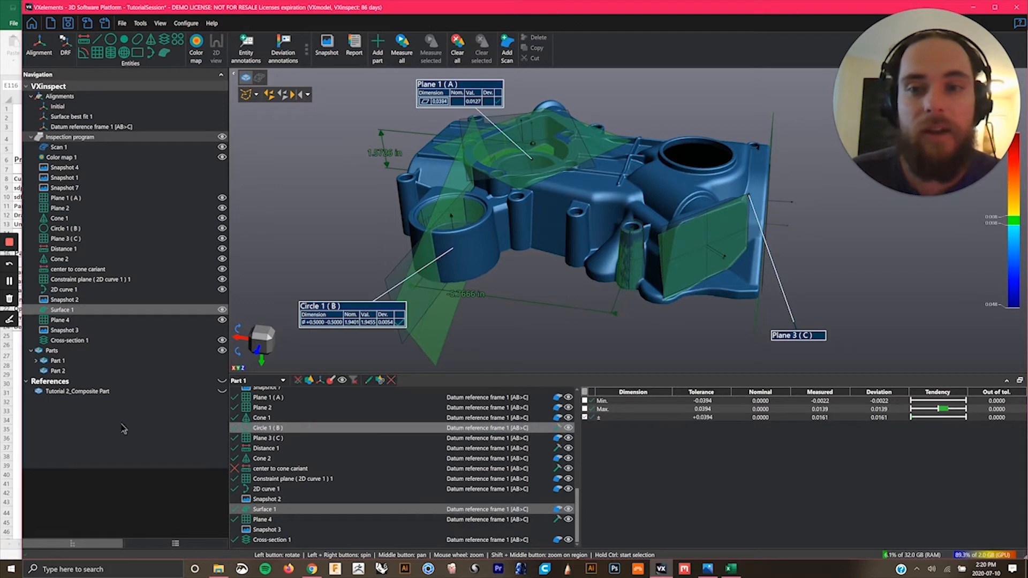
Add a GD&T position callout to Circle 1 with a Ø0.0394 in tolerance, primary datum A and secondary datum C.
double_click(261, 429)
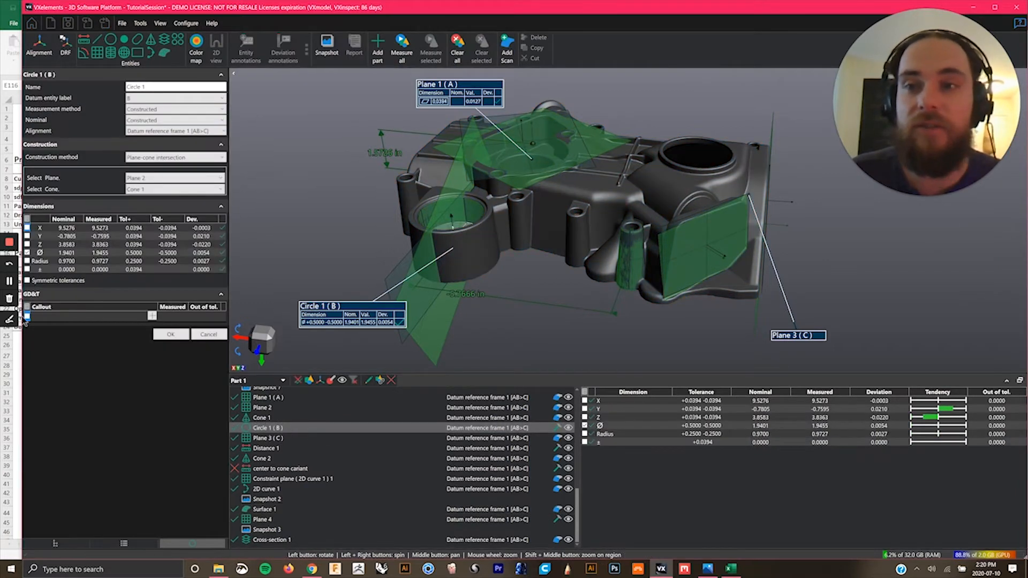
left_click(152, 317)
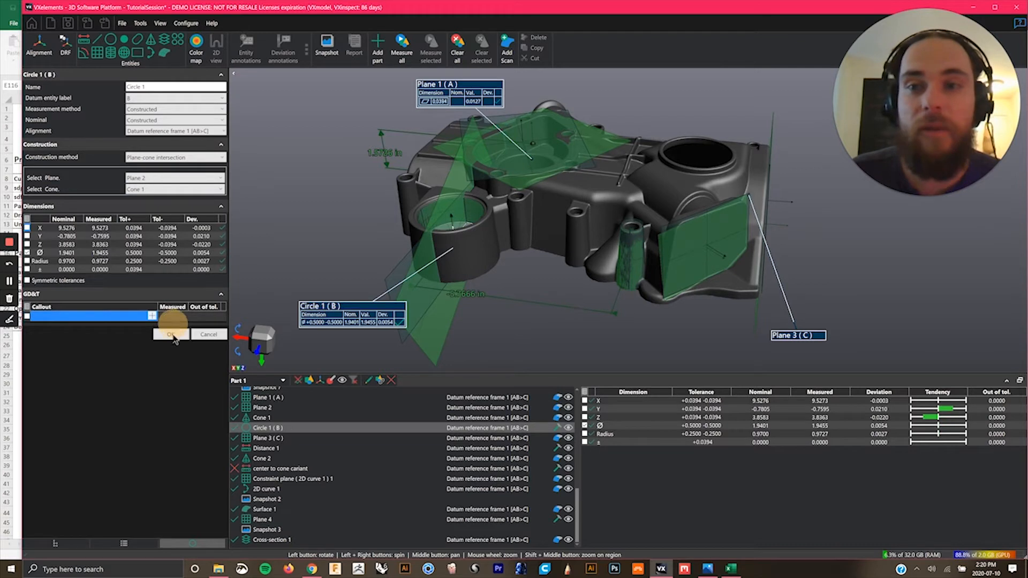
left_click(175, 336)
left_click(541, 258)
left_click(527, 271)
left_click(526, 272)
left_click(536, 280)
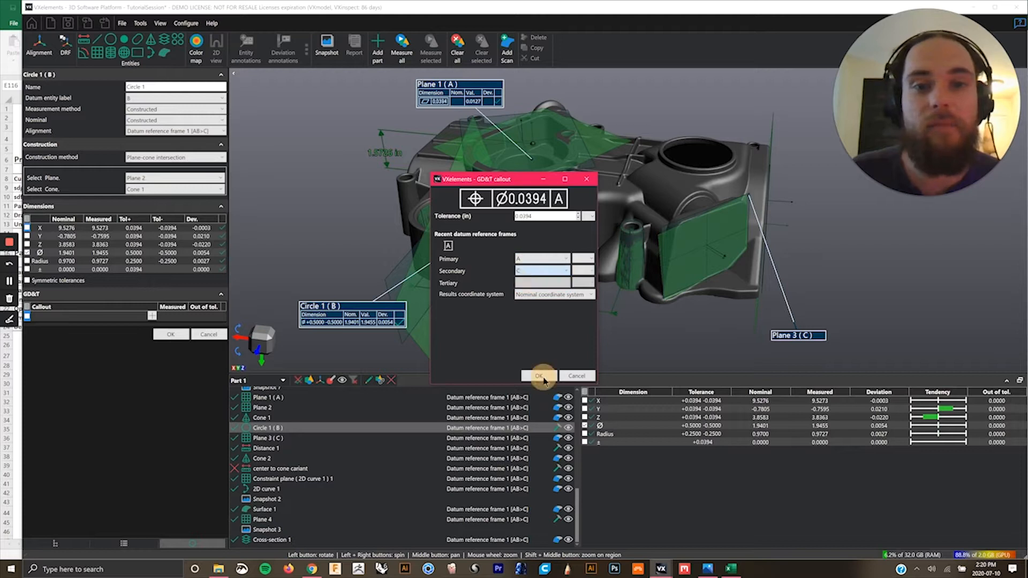
left_click(539, 375)
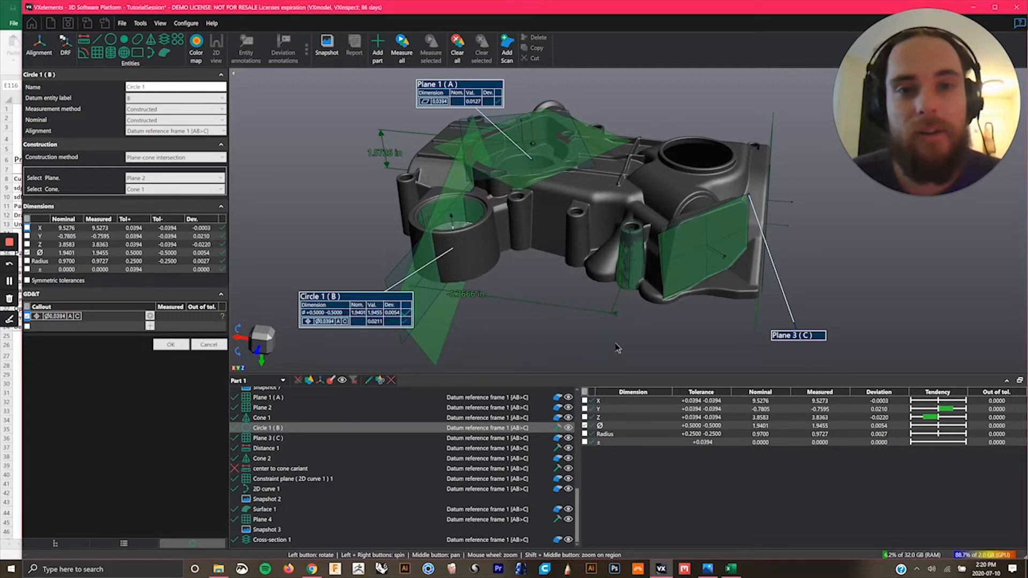
left_click_drag(620, 343, 599, 336)
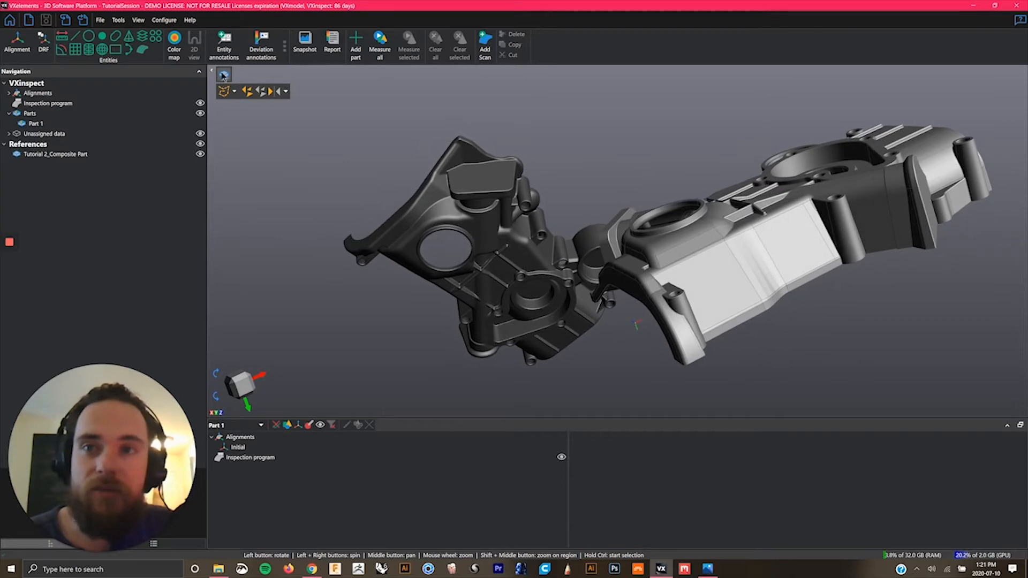
left_click_drag(227, 117, 363, 180)
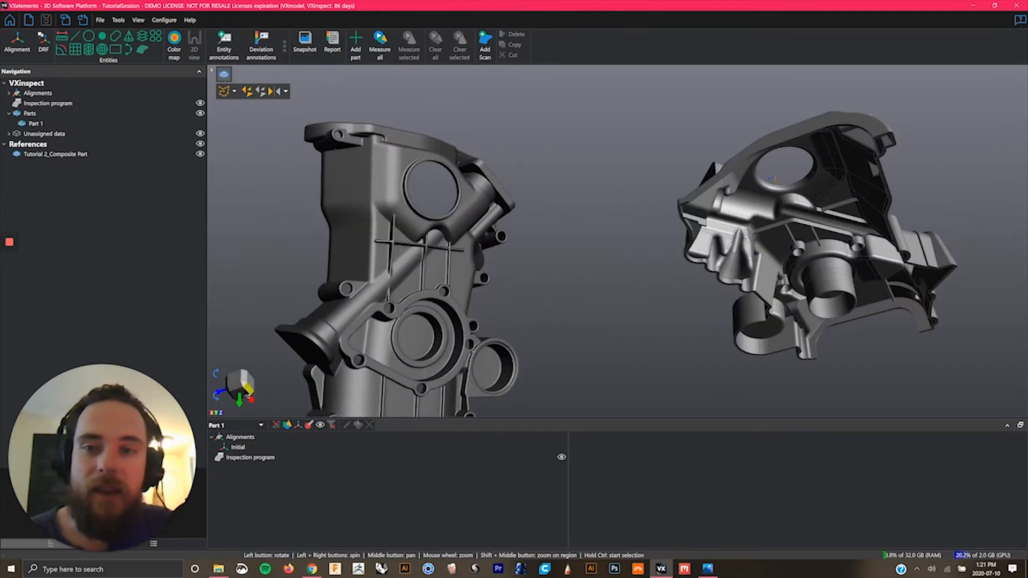
left_click(239, 390)
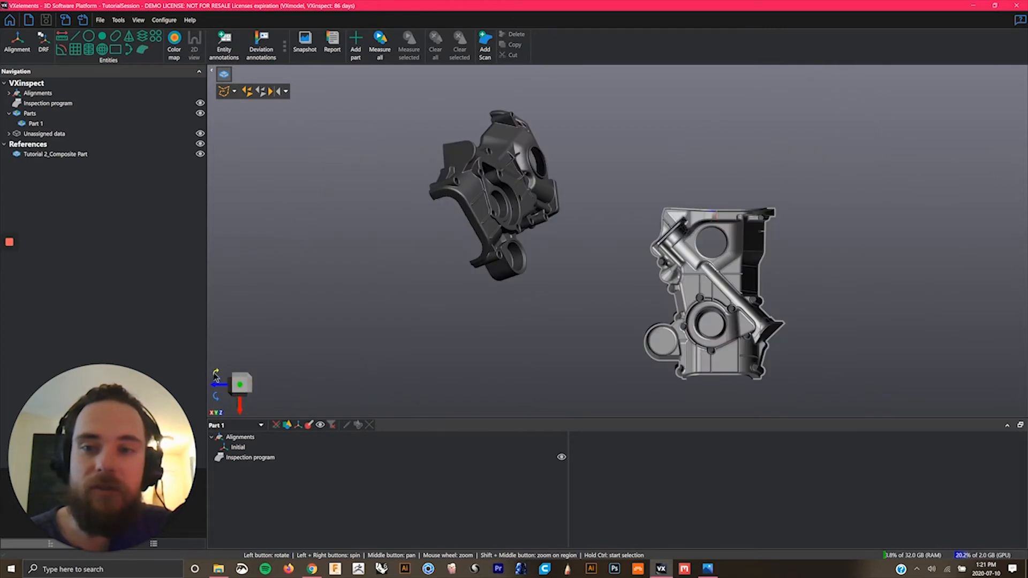
left_click(216, 373)
left_click_drag(358, 261, 360, 263)
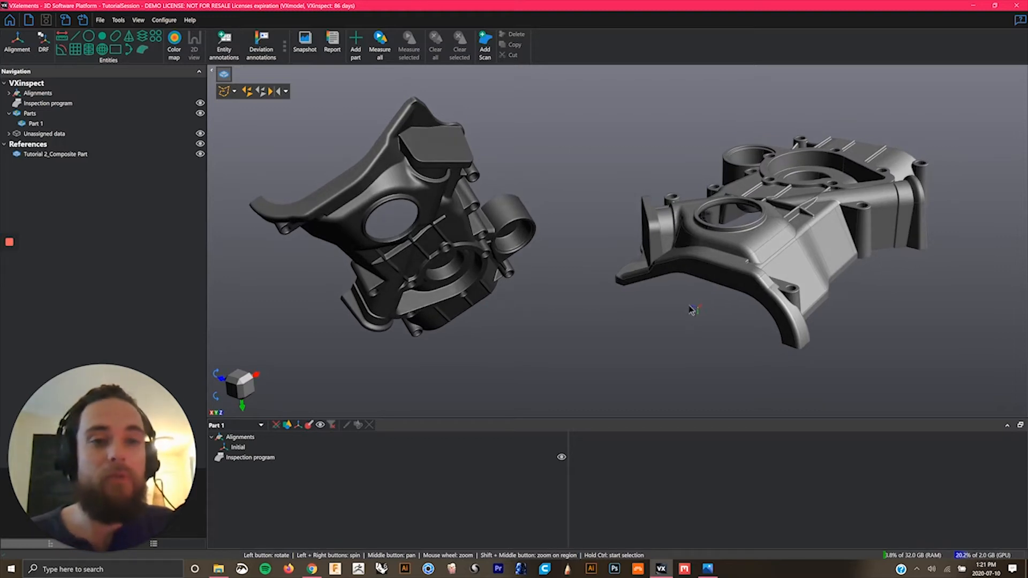
left_click_drag(704, 345, 620, 247)
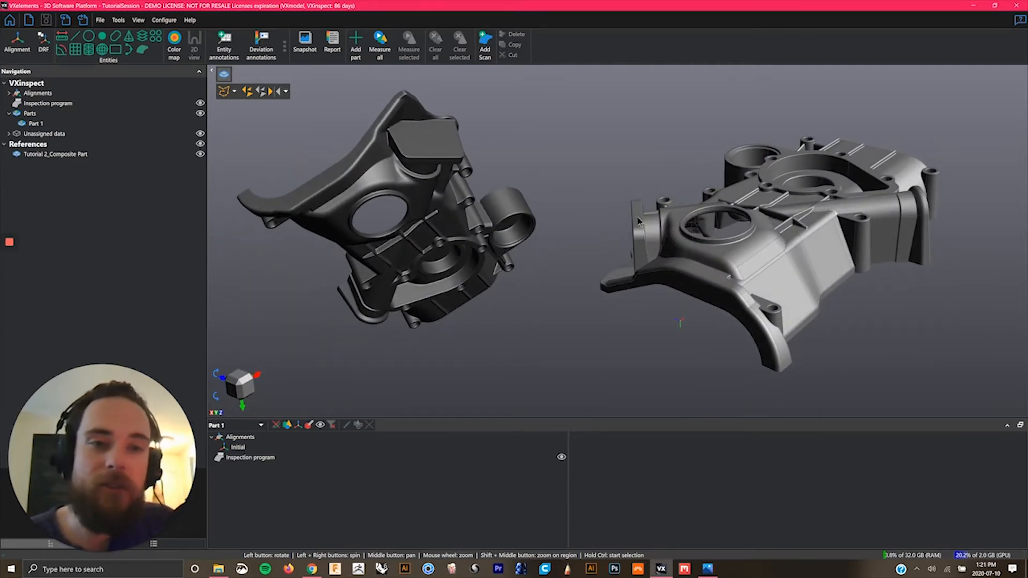
Create a surface best fit alignment with Scan 1 as the mobile object and the pre-alignment mode set to Manual.
left_click(17, 48)
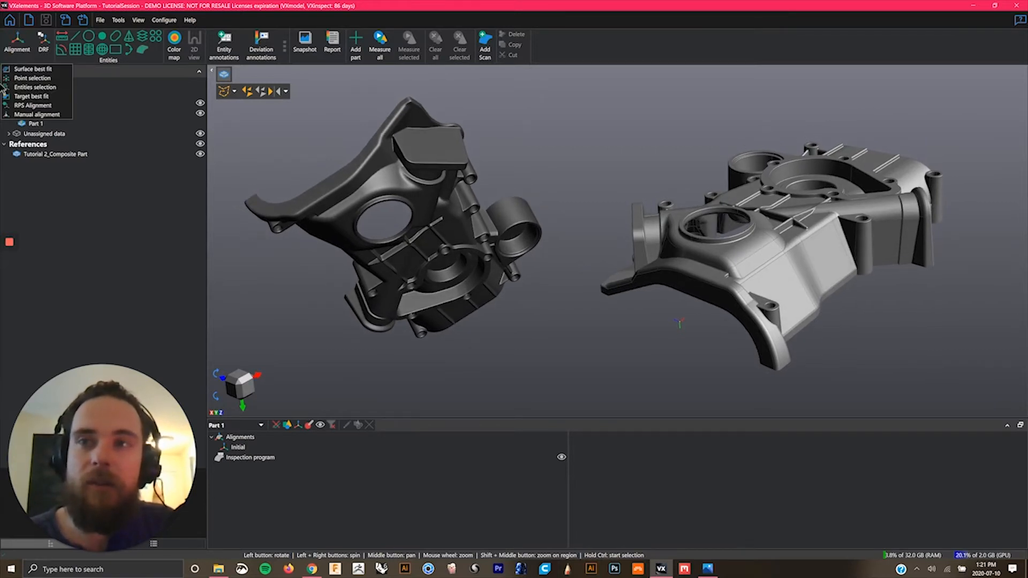
left_click(35, 69)
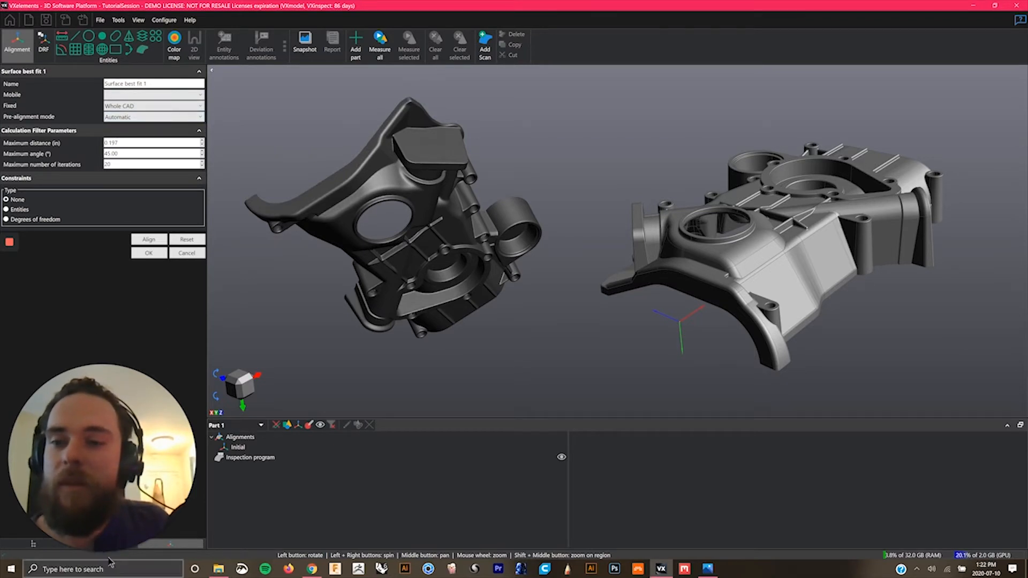
left_click(89, 549)
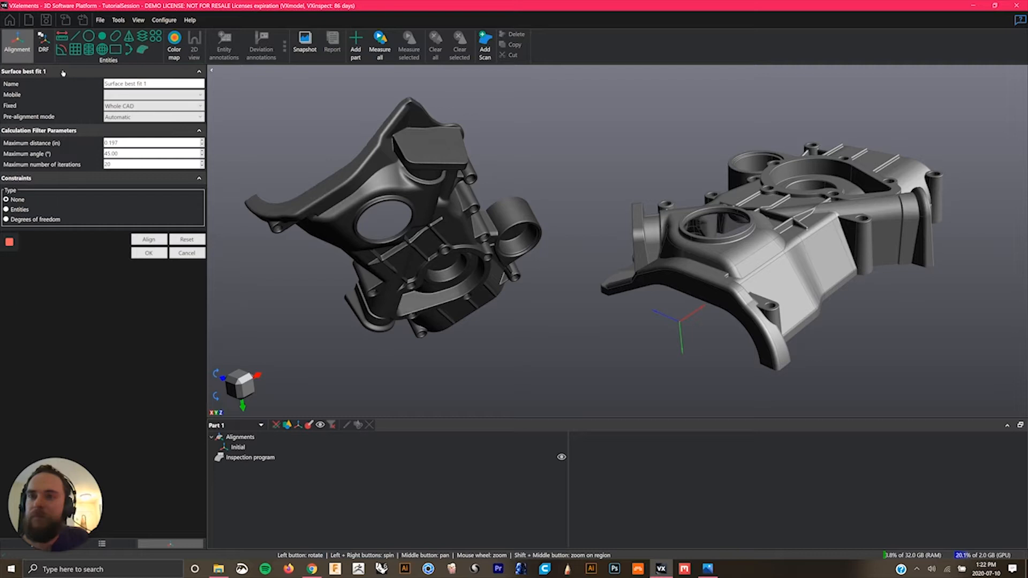
left_click(157, 96)
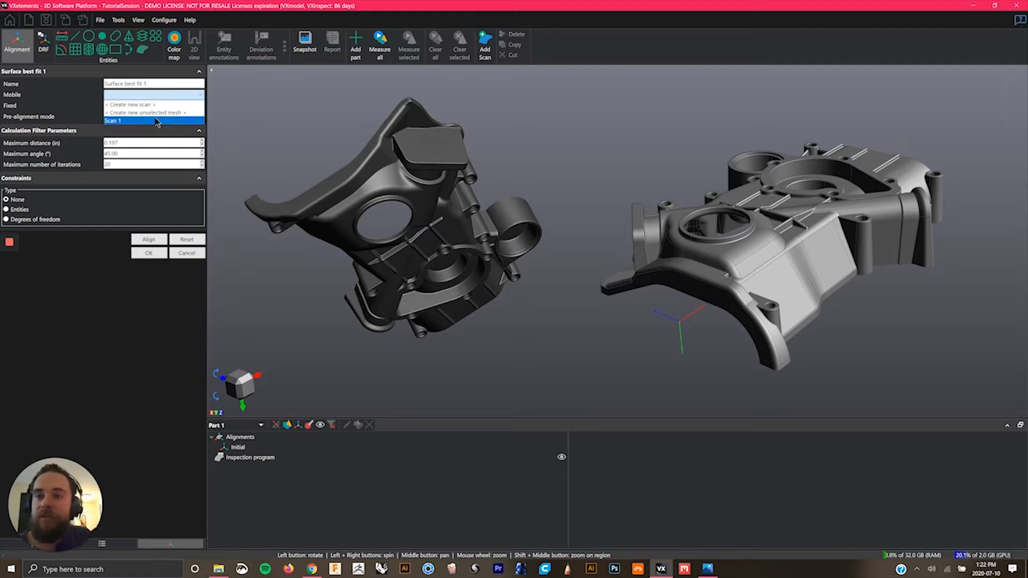
left_click(158, 120)
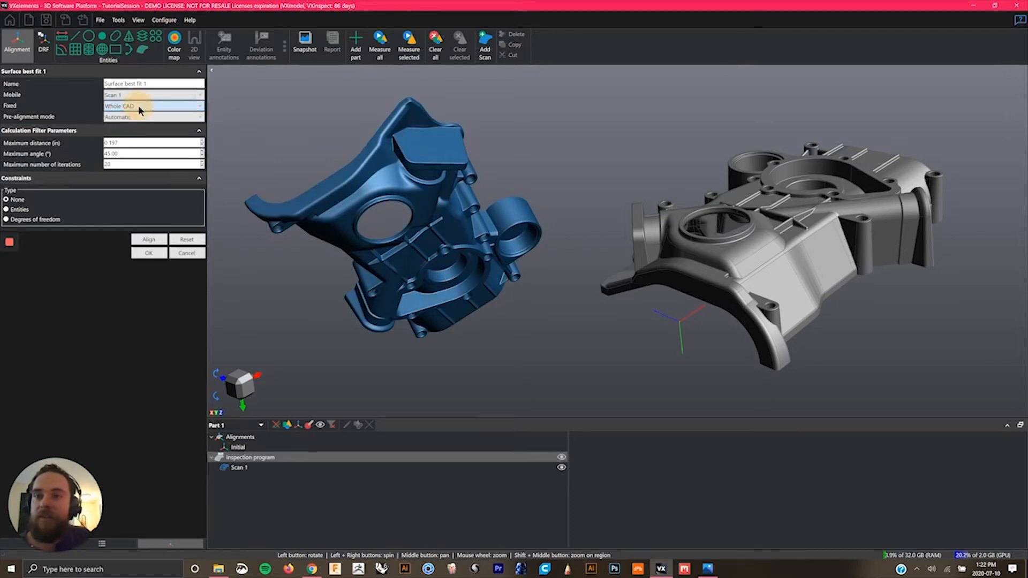
left_click(127, 118)
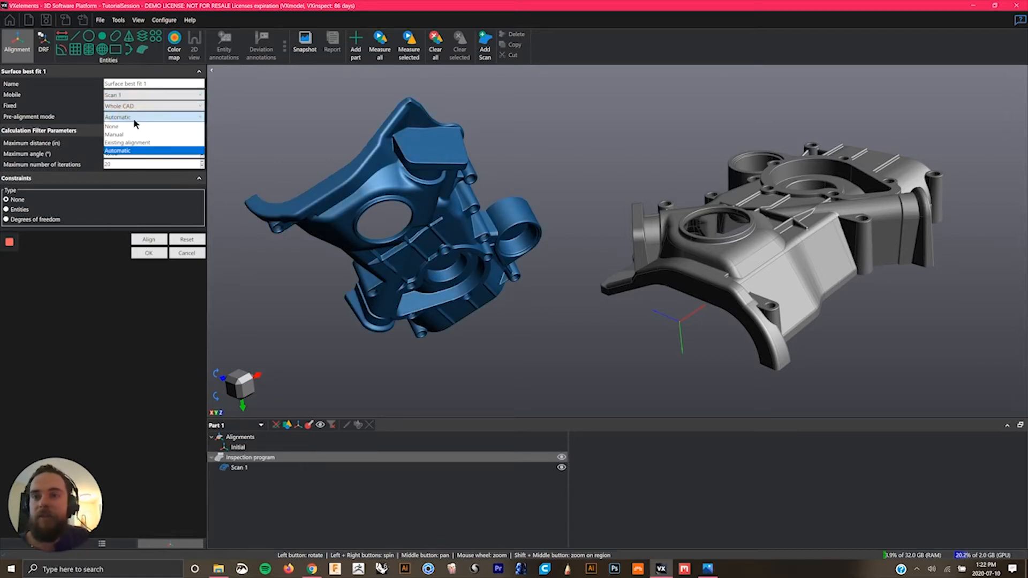
left_click(126, 134)
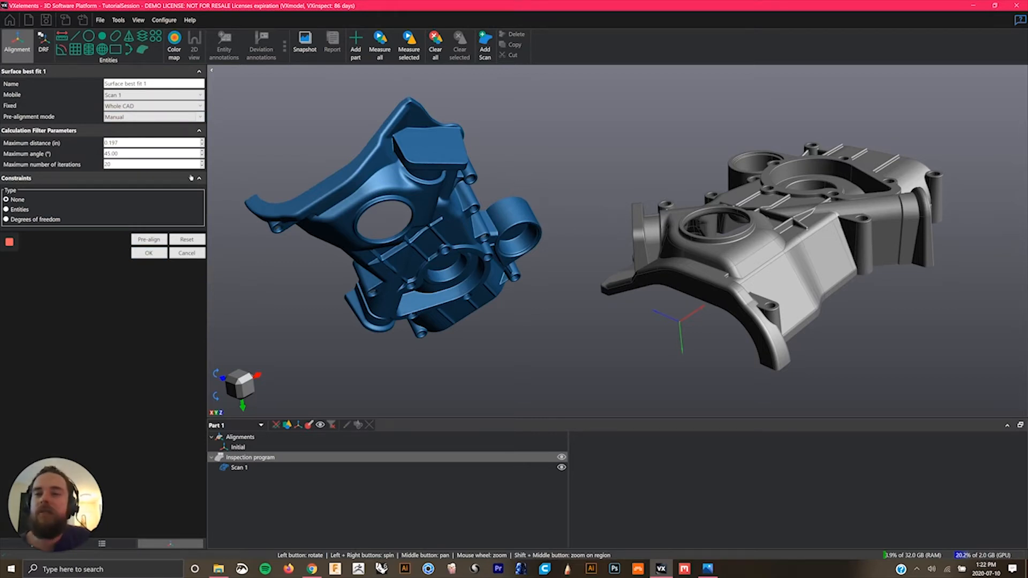
Start the manual pre-alignment, then fit and orient the scan and CAD views so both show the same side of the part.
left_click(148, 239)
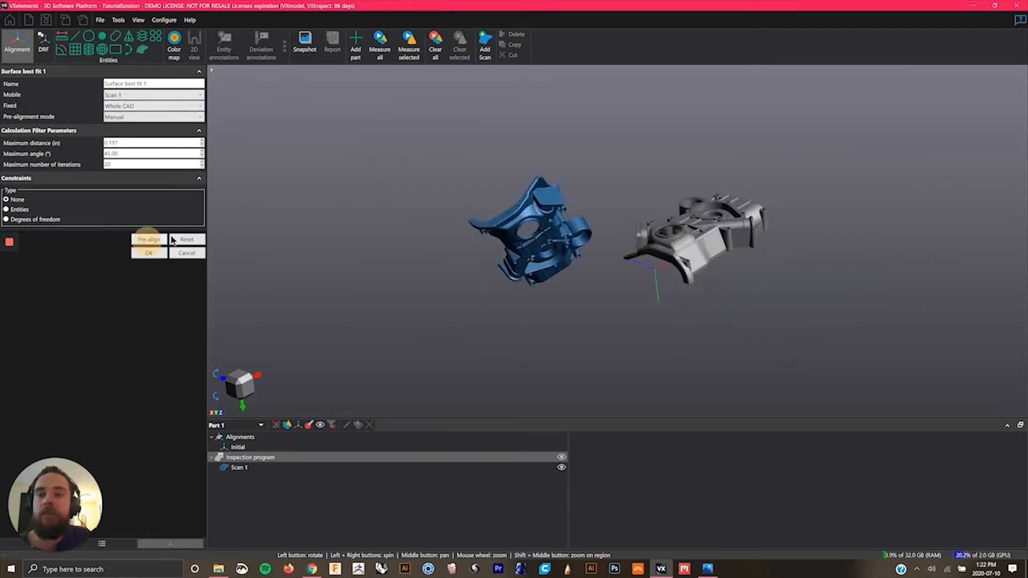
right_click(427, 244)
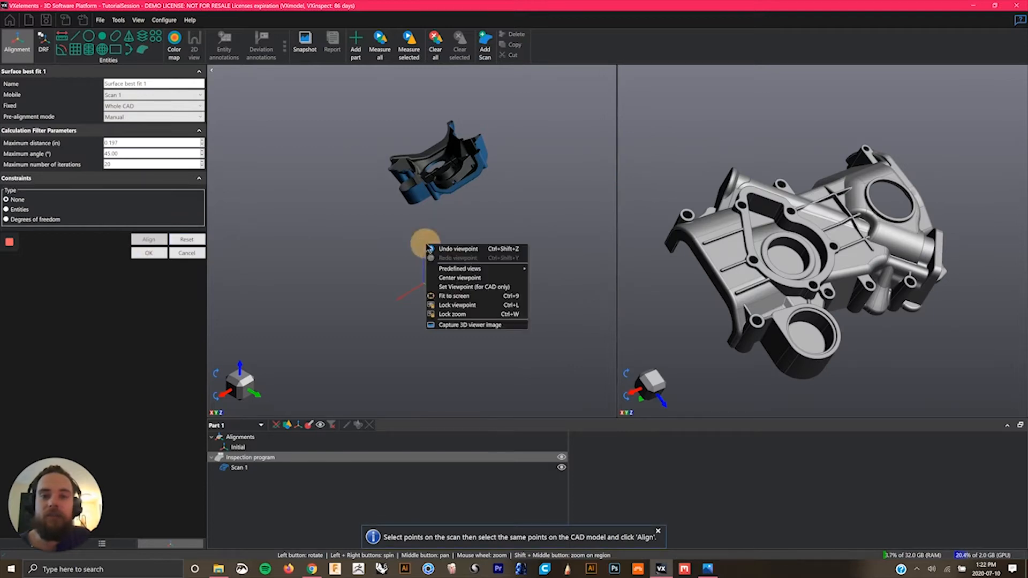
left_click(464, 297)
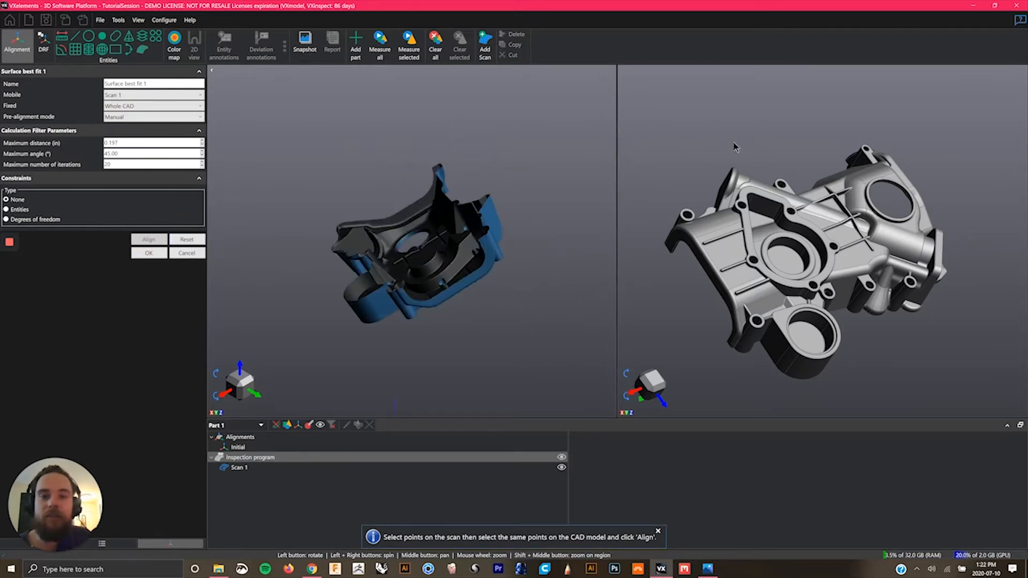
right_click(728, 138)
left_click(747, 200)
left_click_drag(720, 134, 720, 144)
left_click_drag(502, 340, 405, 221)
middle_click_drag(406, 221, 472, 266)
scroll(472, 266, "up", 4)
scroll(472, 265, "up", 3)
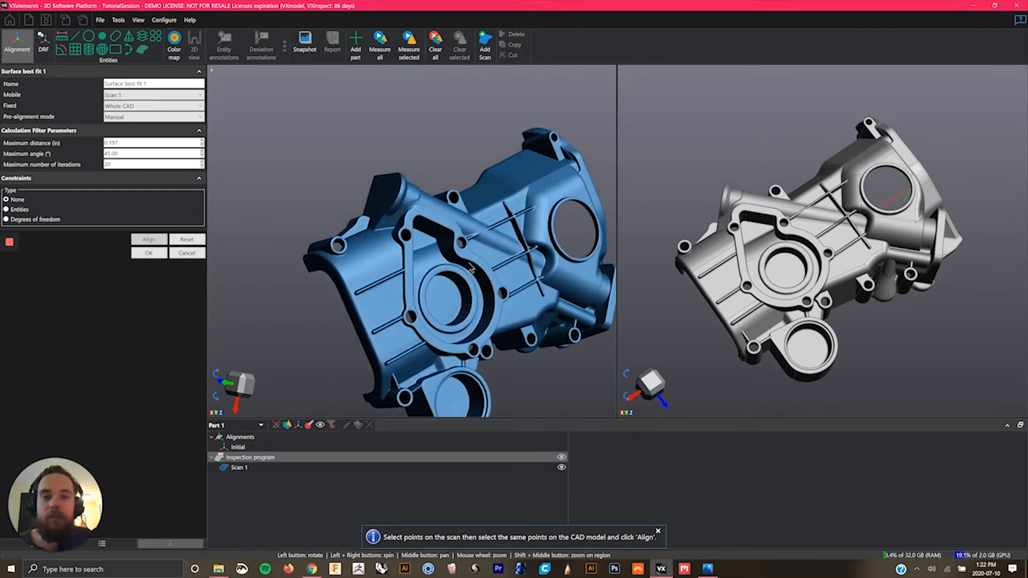
left_click_drag(471, 266, 375, 270)
middle_click_drag(375, 270, 482, 267)
left_click_drag(474, 287, 451, 278)
left_click_drag(748, 283, 746, 267)
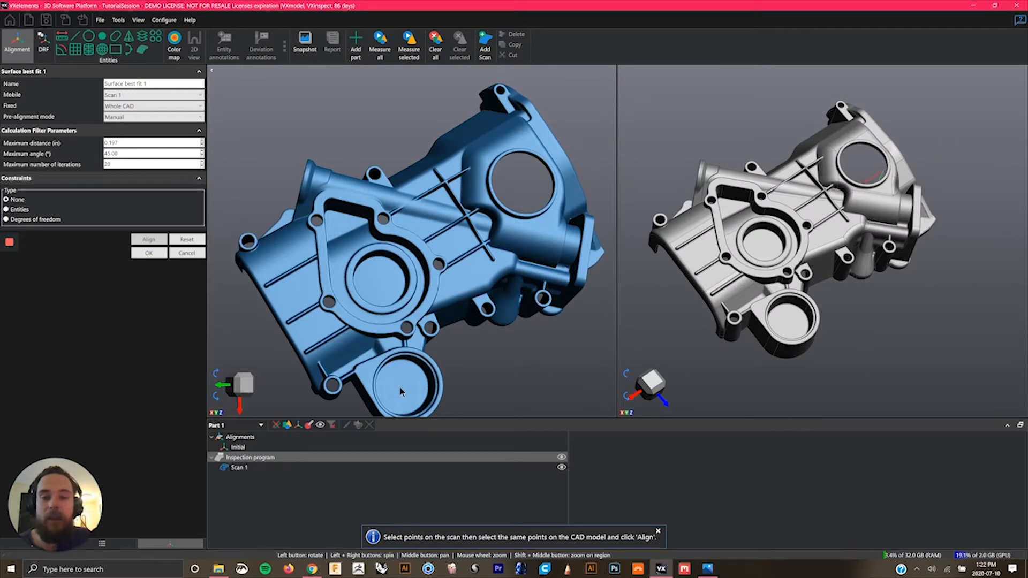
Pick four matching point pairs on the scan and CAD model: round pocket floor, central bore, large-opening flange and flat side pad.
left_click(400, 389)
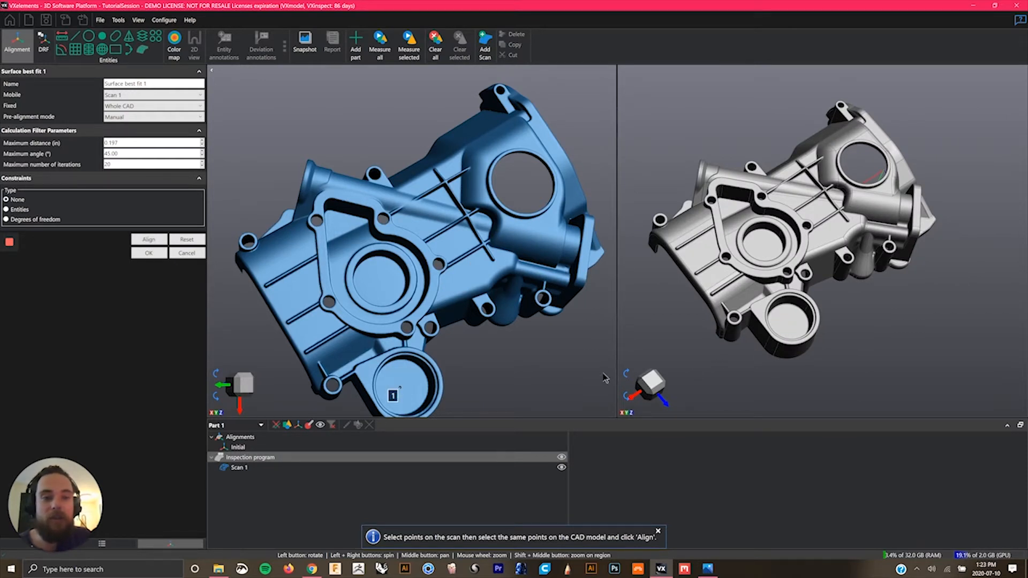
left_click(789, 328)
left_click(355, 301)
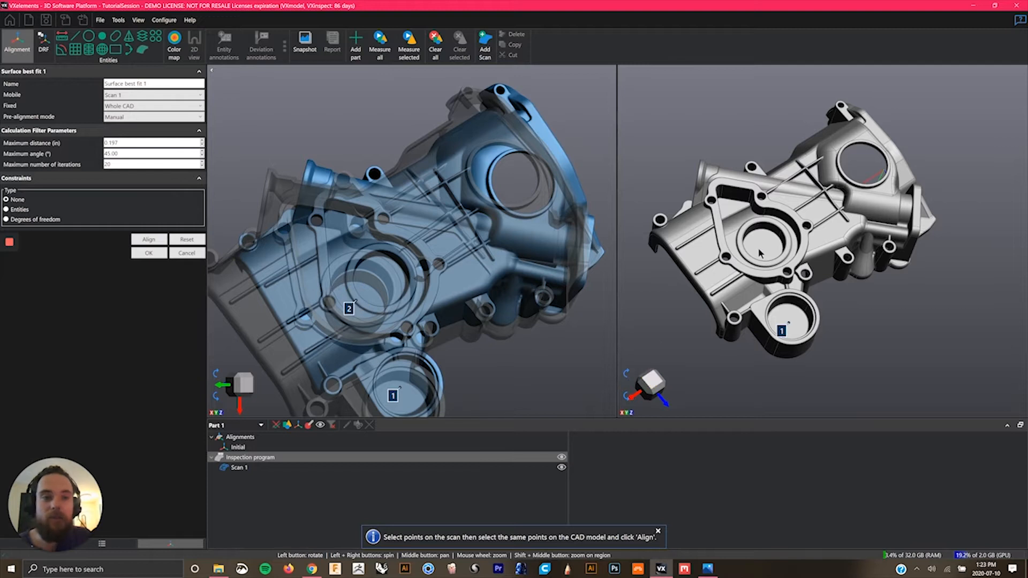
left_click(762, 254)
left_click(551, 140)
left_click(882, 137)
left_click_drag(566, 141, 791, 96)
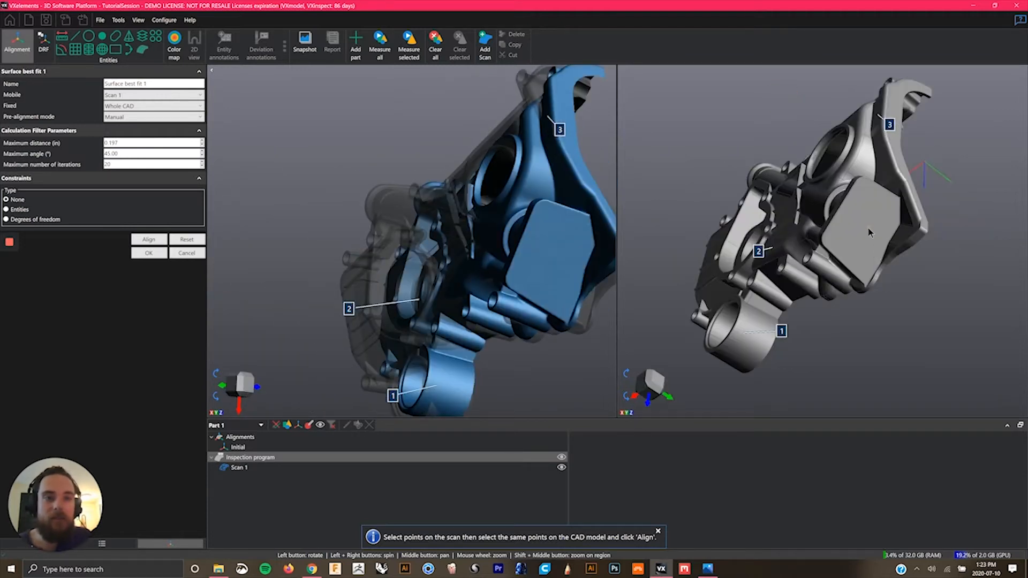
left_click(560, 291)
left_click(555, 257)
Run the surface best fit alignment from the four point pairs and accept it.
left_click_drag(262, 213, 259, 151)
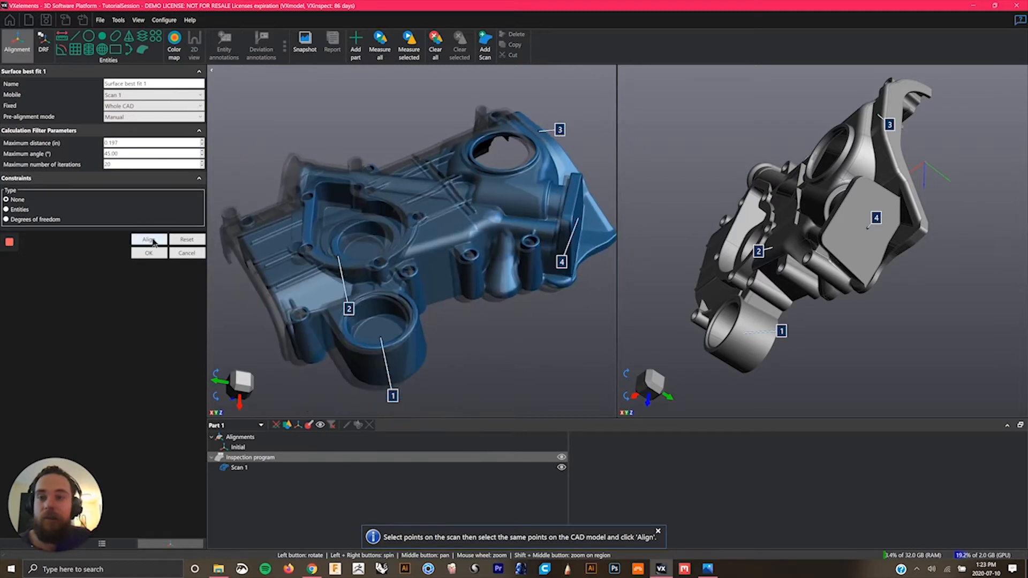
left_click(150, 240)
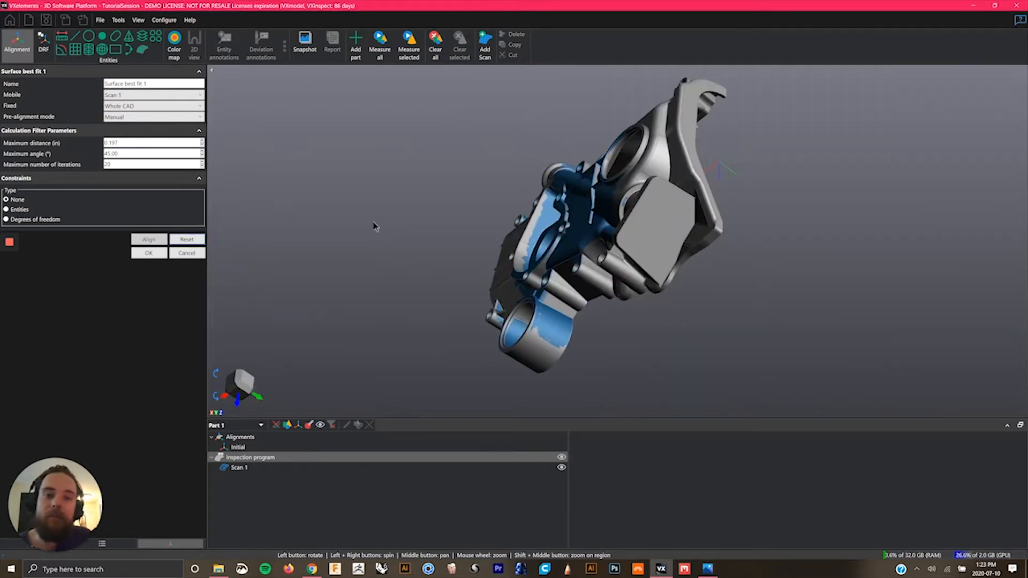
left_click_drag(374, 223, 394, 225)
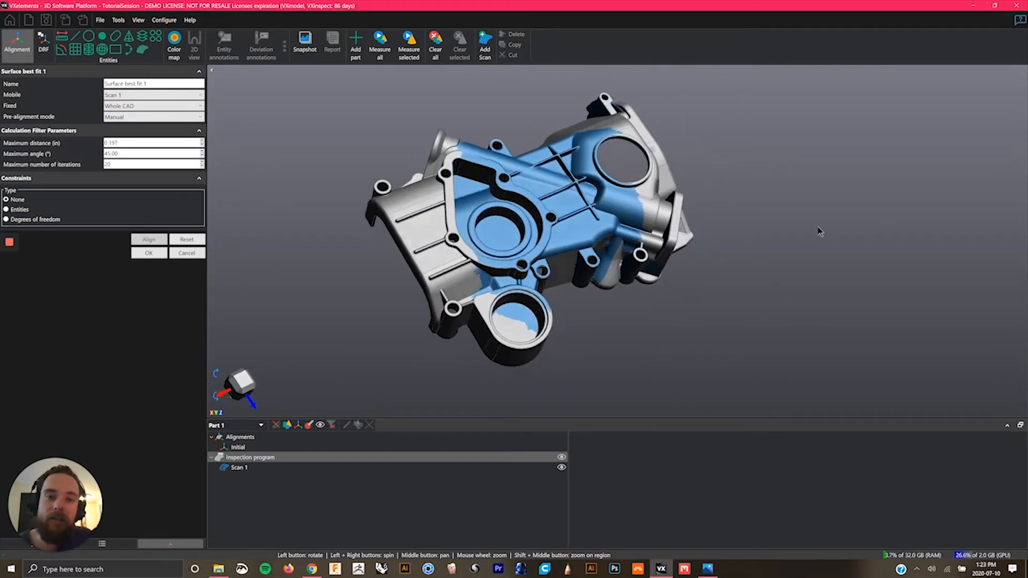
left_click(150, 253)
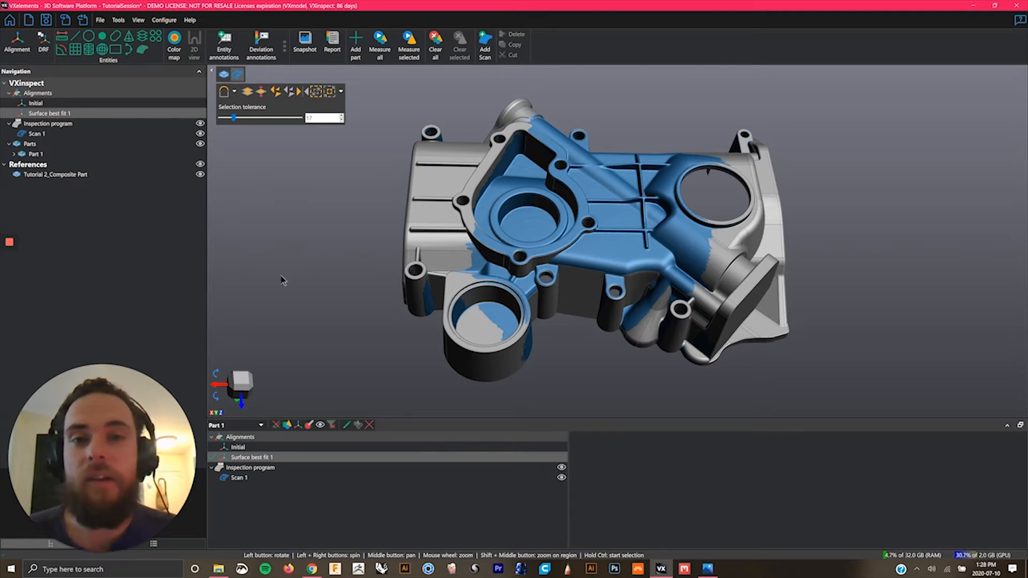
Start a Mesh color map measuring Scan 1 against the Whole CAD, using the Surface best fit 1 alignment.
left_click_drag(294, 258, 278, 272)
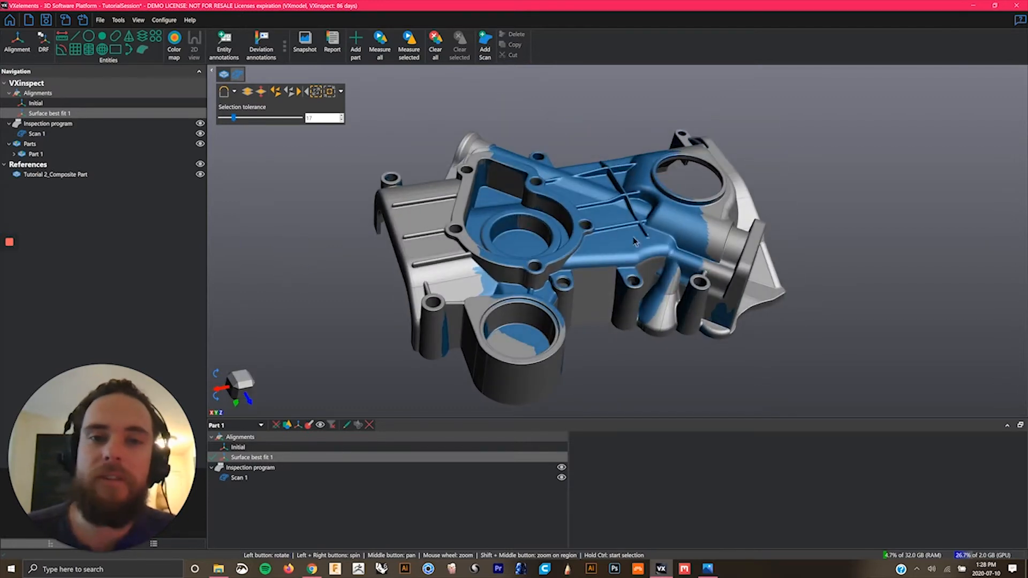
left_click(174, 46)
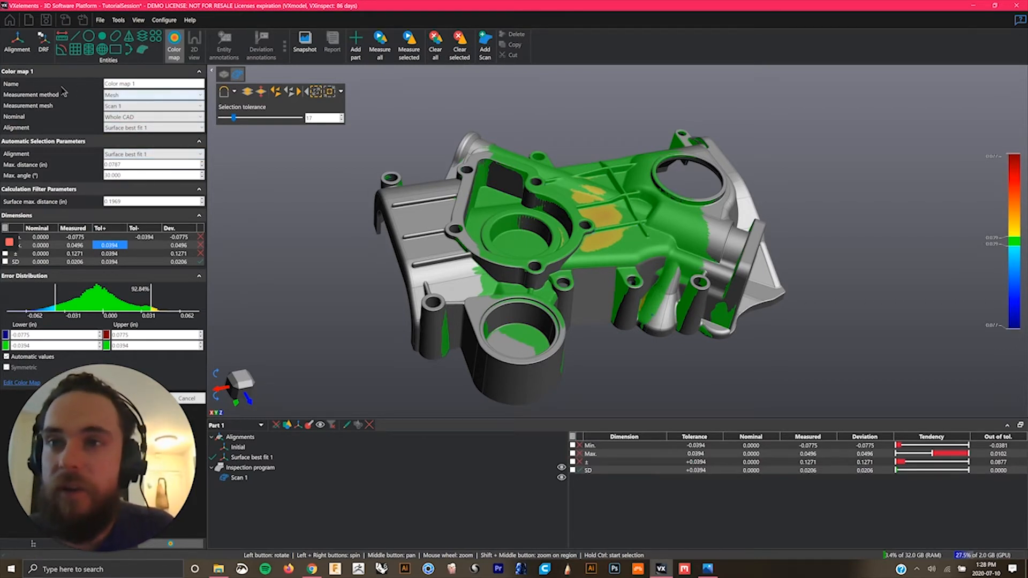
left_click(137, 127)
left_click(137, 128)
left_click(138, 119)
left_click(137, 119)
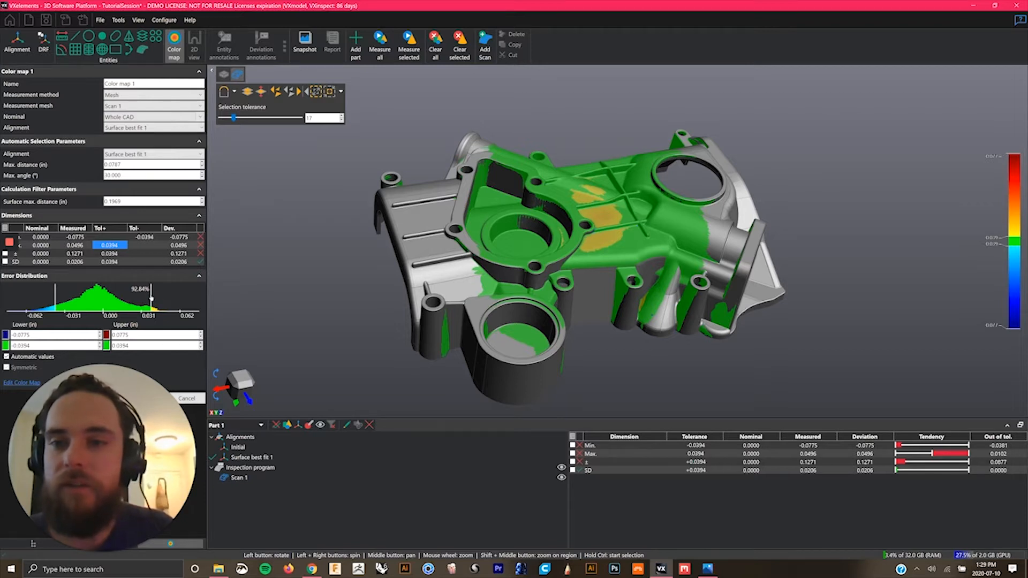
Narrow the color map's tolerance band symmetrically to ±0.0124 in on the error distribution, then accept the color map.
left_click(150, 299)
left_click_drag(146, 299, 118, 301)
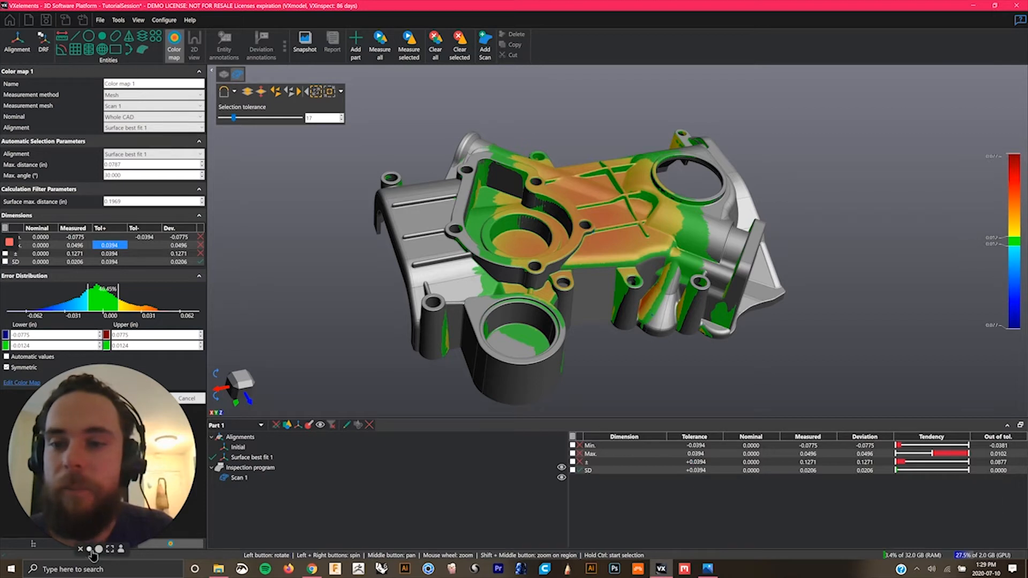
left_click(89, 550)
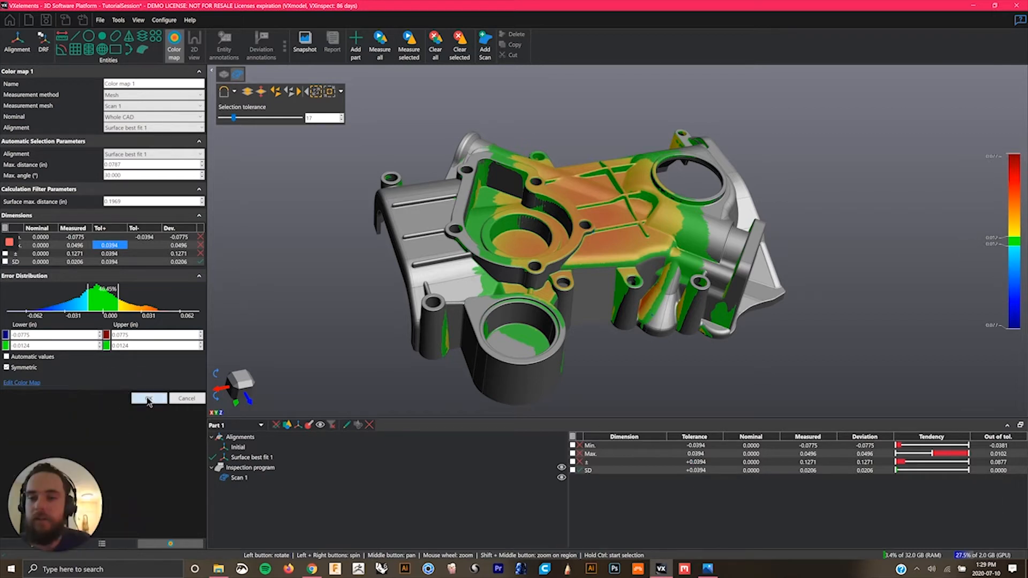
key("Return")
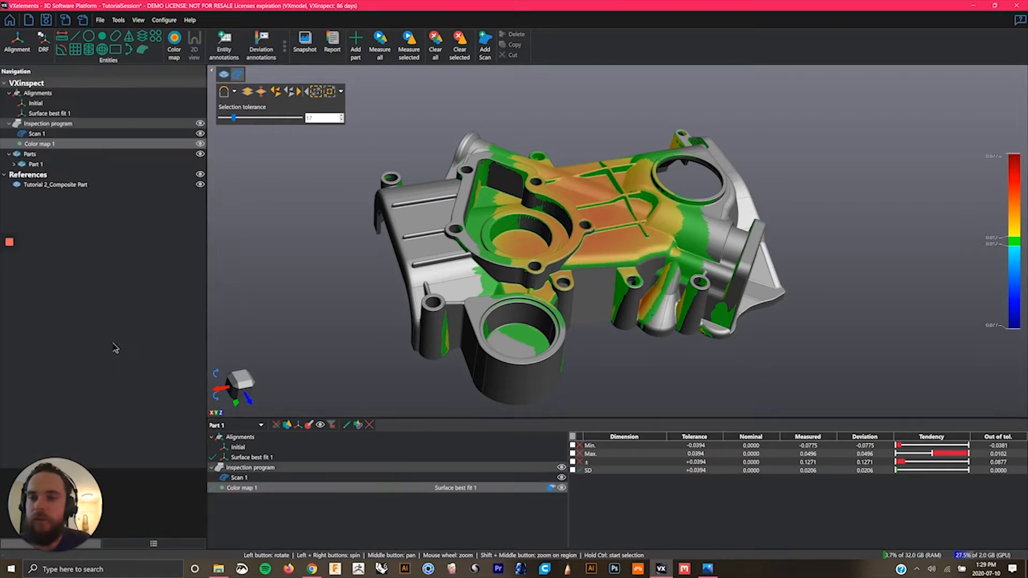
Hide the Tutorial 2_Composite Part reference and add deviation annotations on the ribbed surfaces, near the large opening and on its outer flange.
left_click(200, 184)
mouse_move(338, 274)
left_mouse_down()
mouse_move(316, 275)
mouse_move(340, 273)
mouse_move(332, 261)
left_mouse_up()
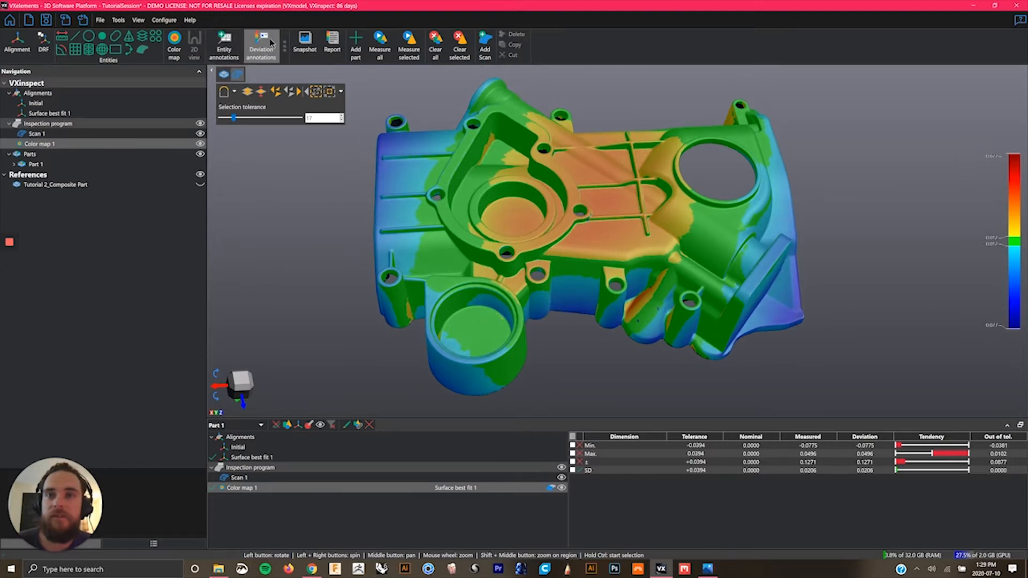
left_click(406, 177)
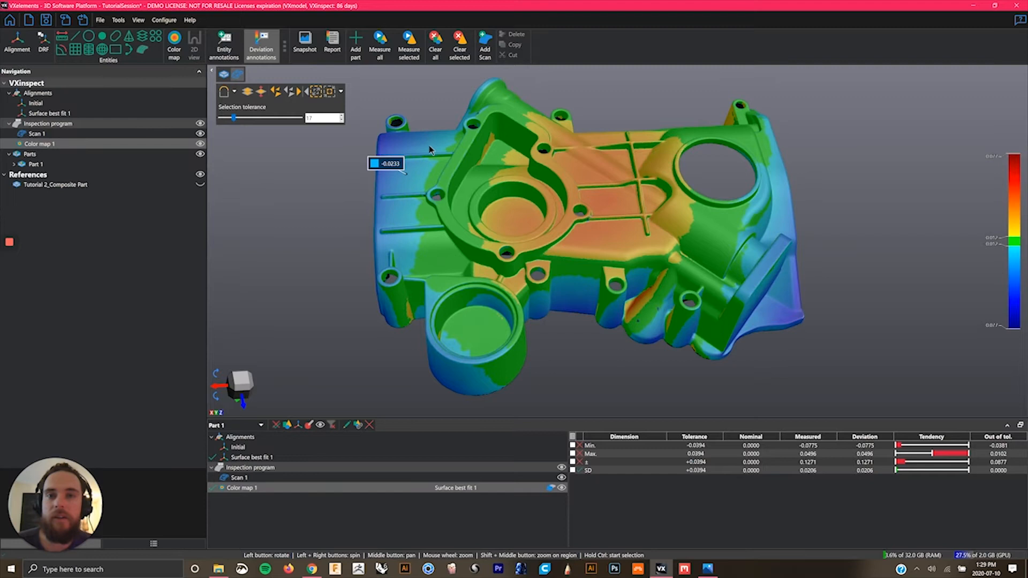
left_click(642, 154)
left_click(603, 201)
left_click(594, 245)
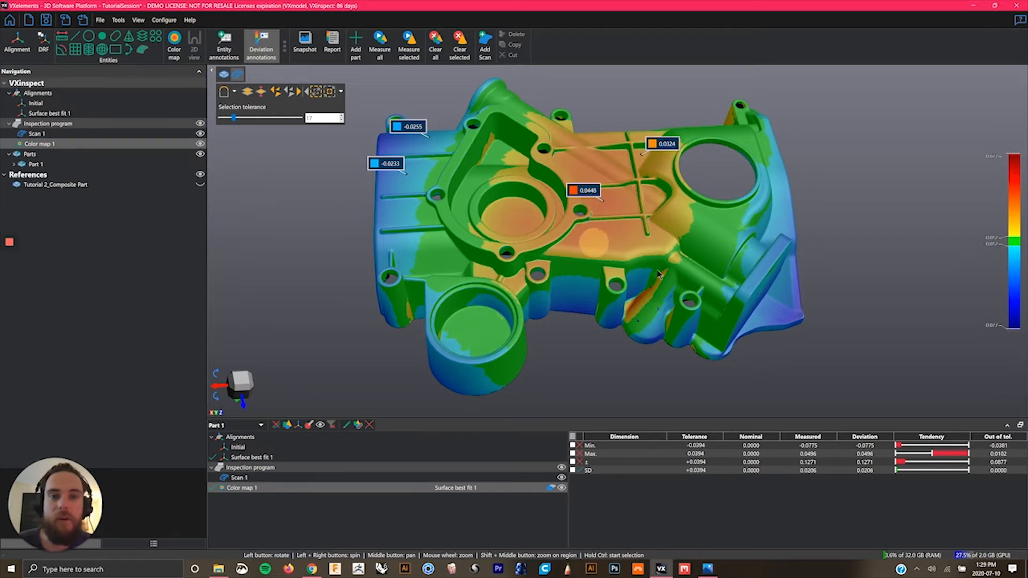
left_click(713, 244)
left_click(785, 192)
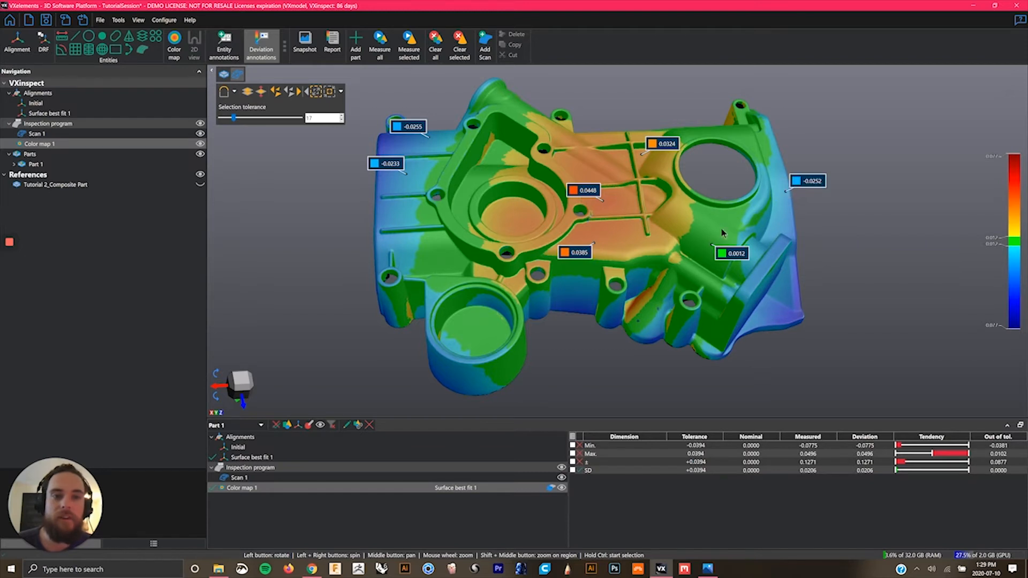
Add deviation annotations around the lower bosses, in the round pocket and on the tubular neck, then take a snapshot of the annotated color map.
left_click(666, 295)
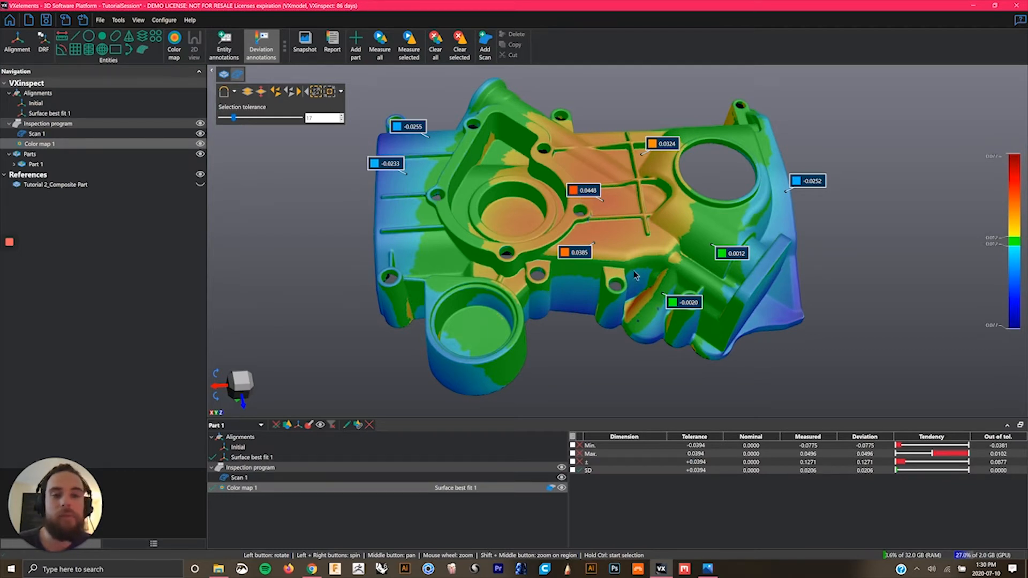
left_click(472, 332)
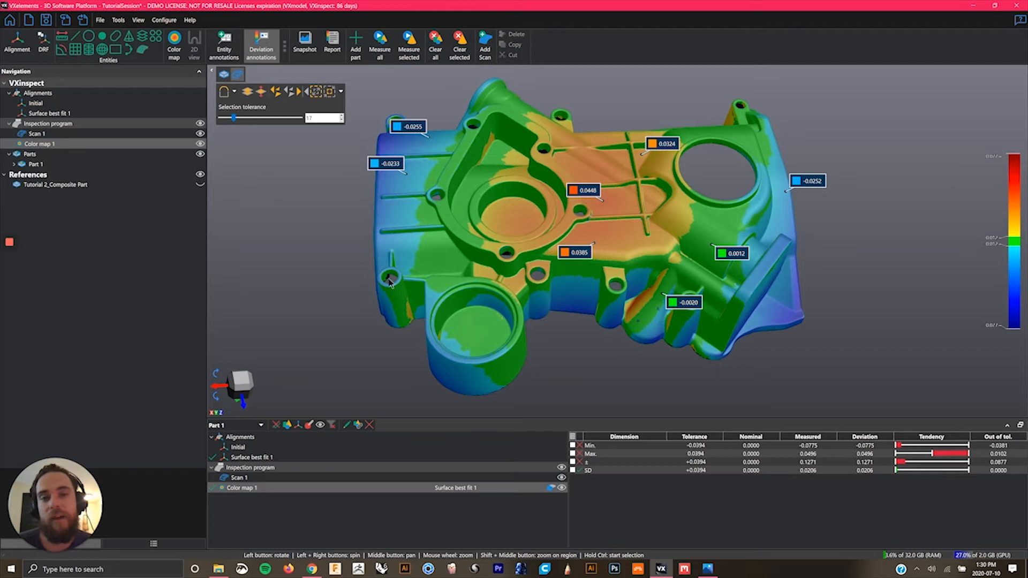
left_click(412, 248)
left_click(452, 264)
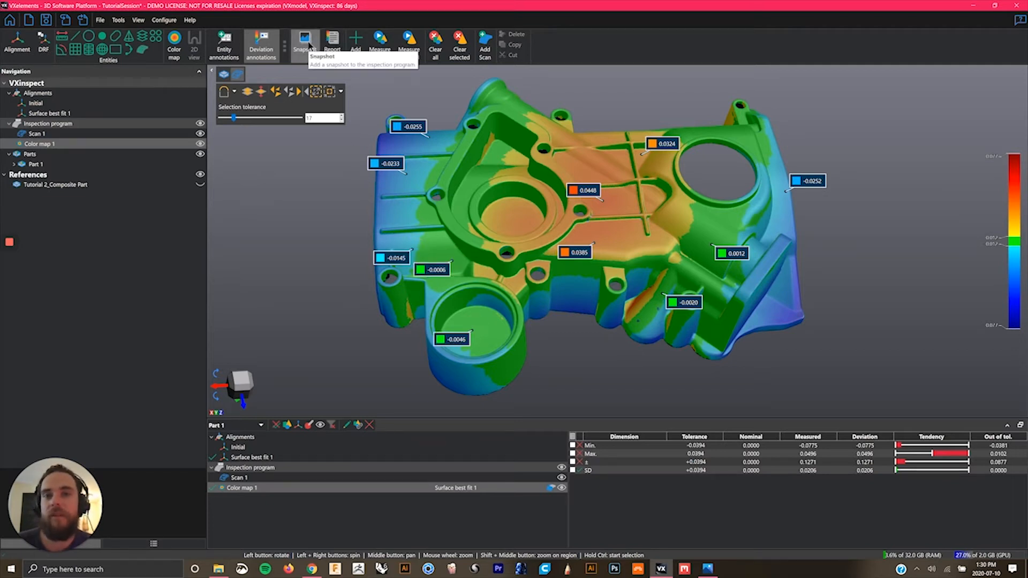
left_click(502, 95)
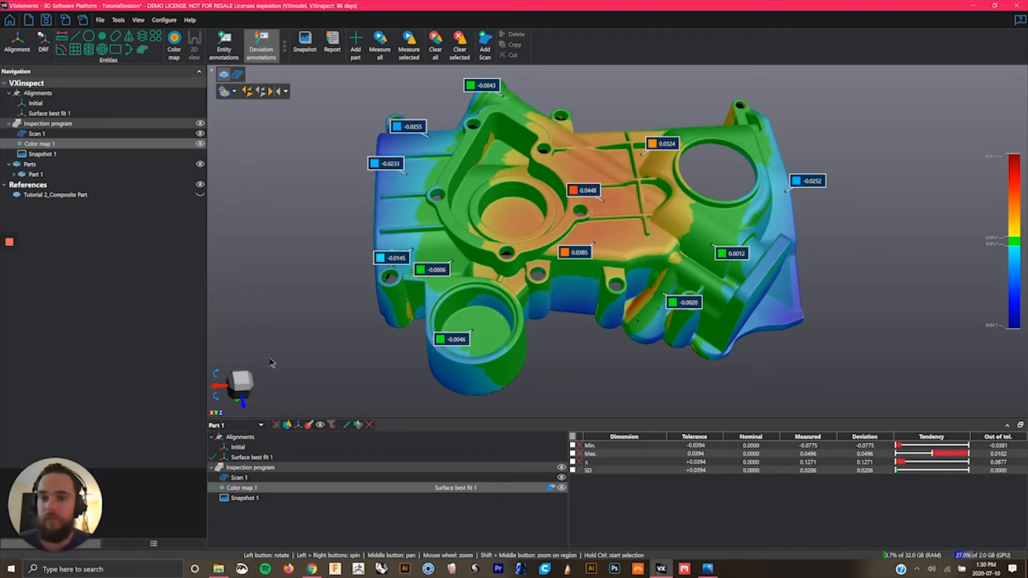
Add the minimum and maximum deviation annotations to the color map.
left_click_drag(316, 248, 306, 253)
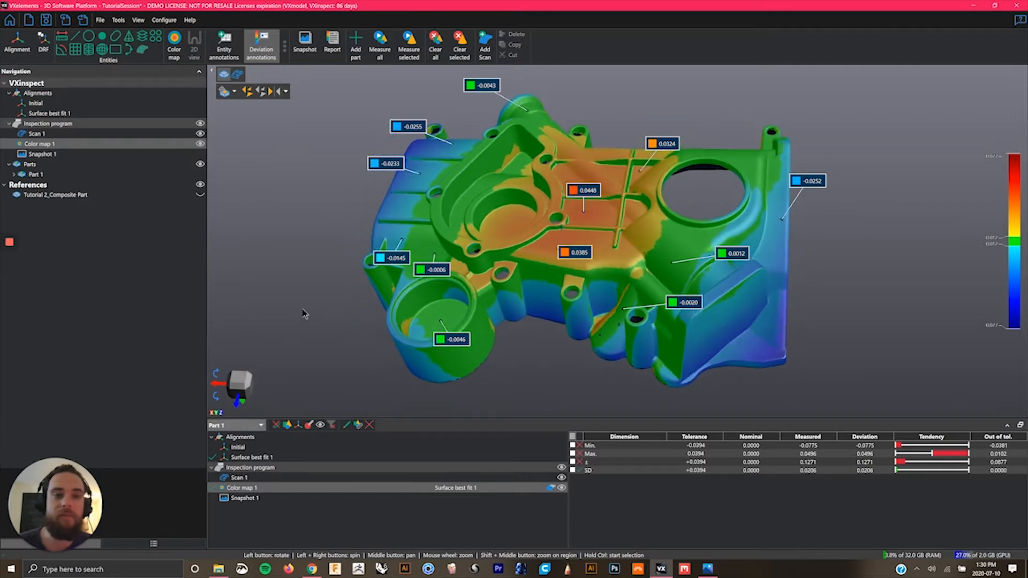
mouse_move(12, 250)
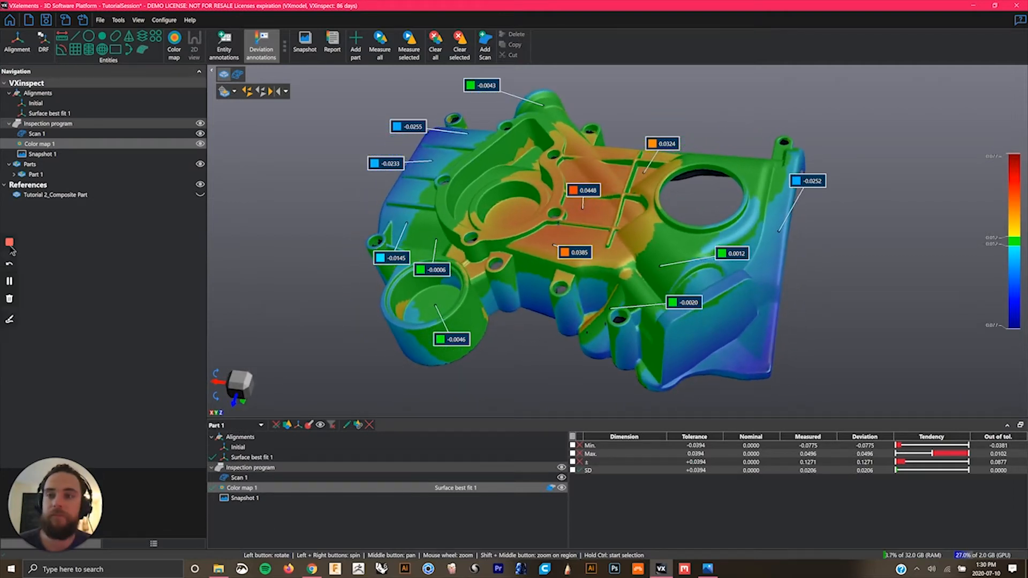
left_click(7, 283)
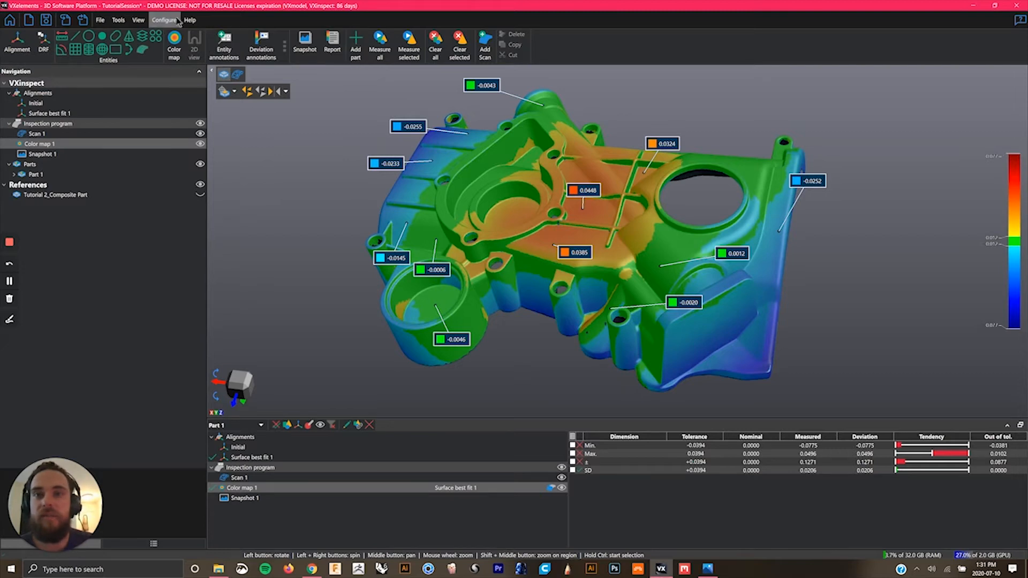
left_click(285, 50)
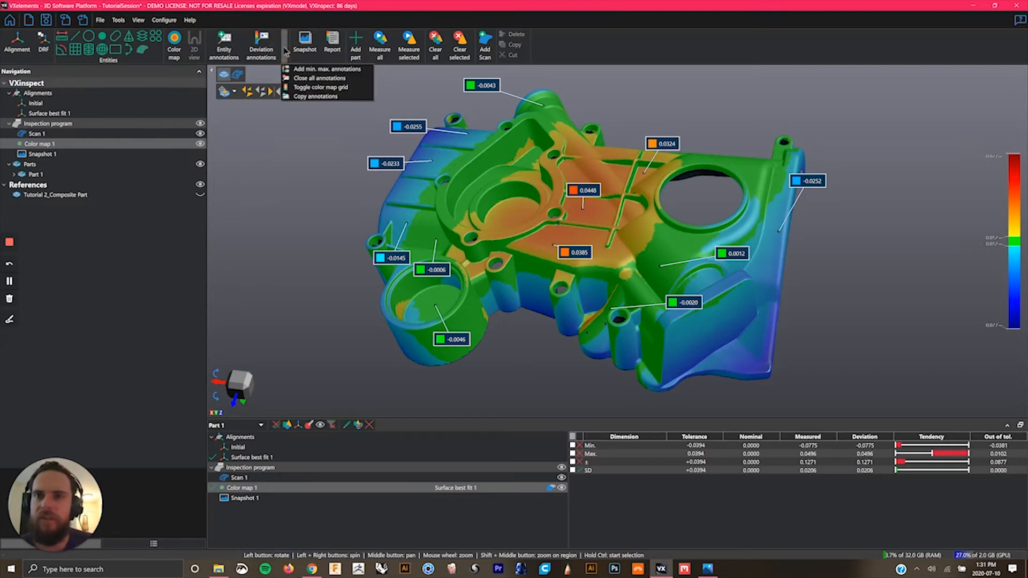
left_click(312, 69)
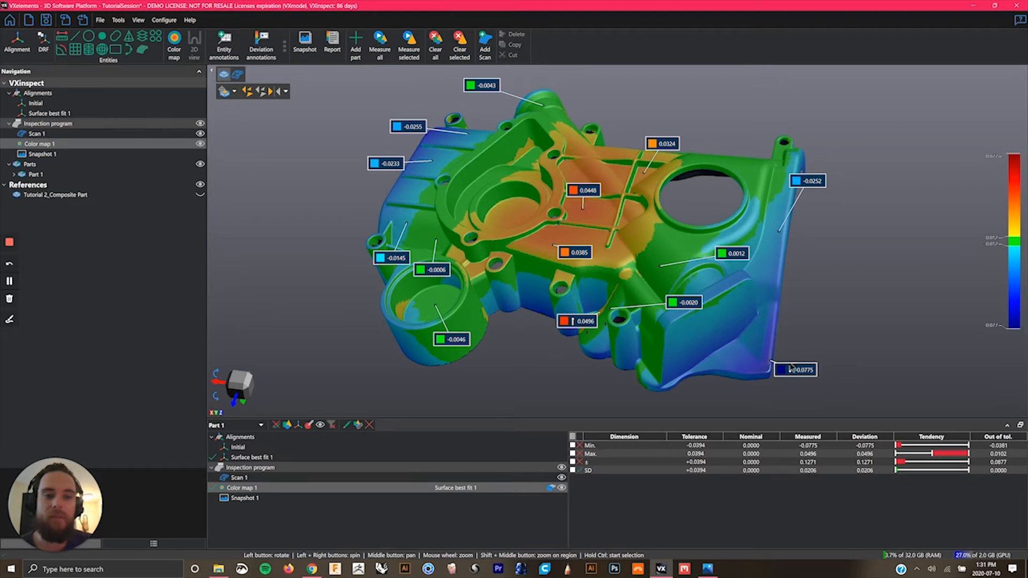
Close all annotations on the color map.
left_click(284, 49)
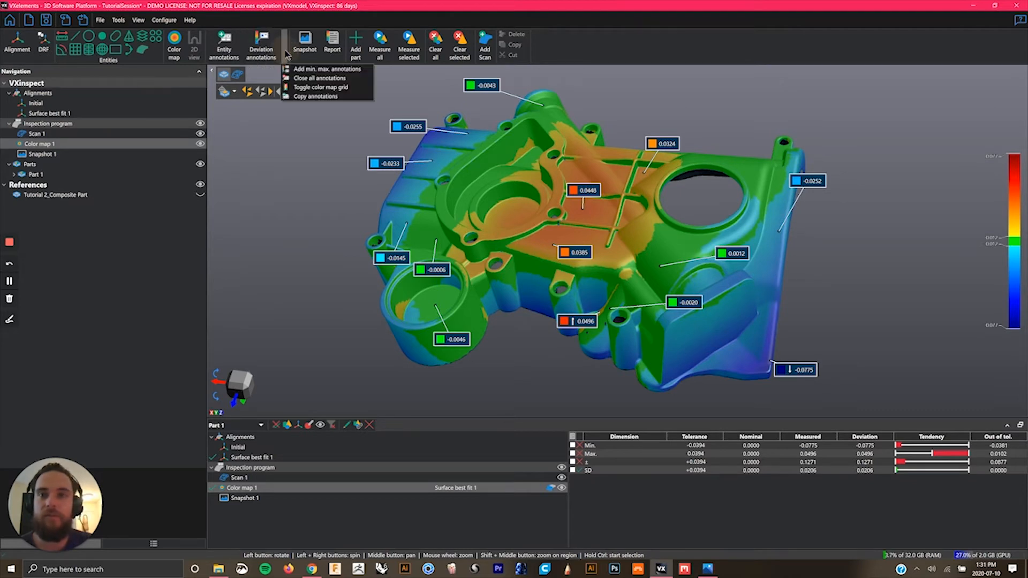
left_click(343, 78)
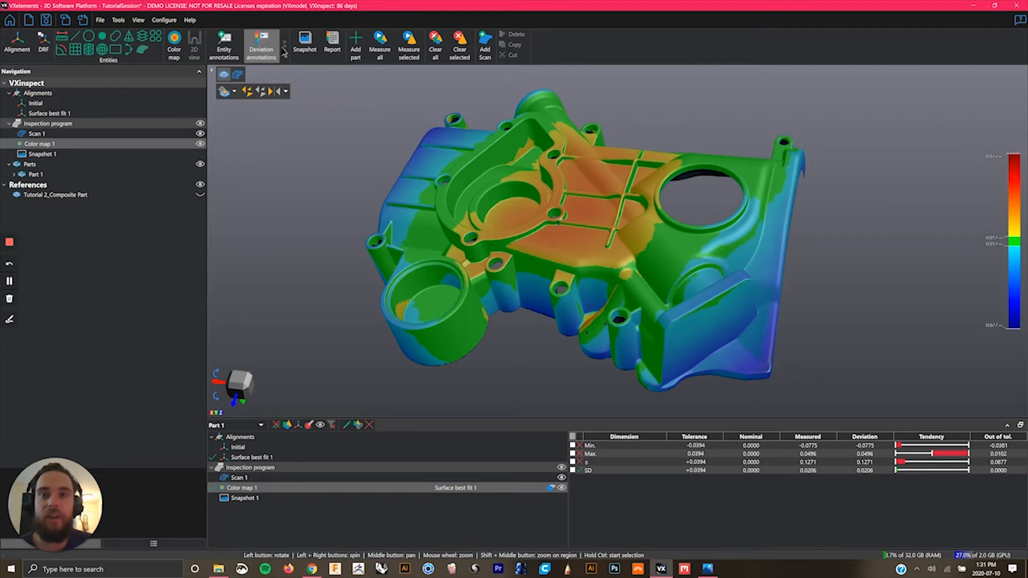
left_click(285, 50)
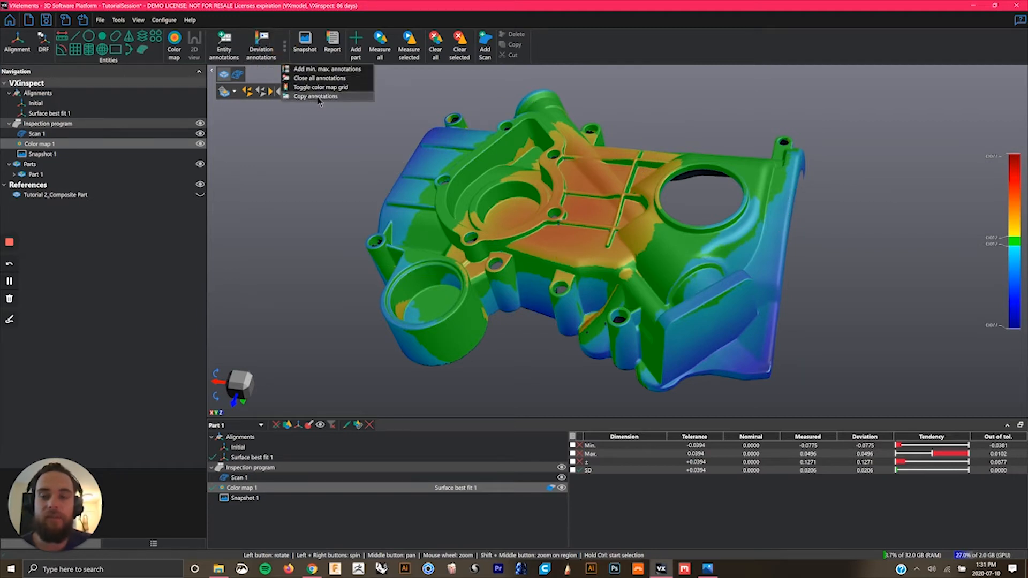
left_click(307, 148)
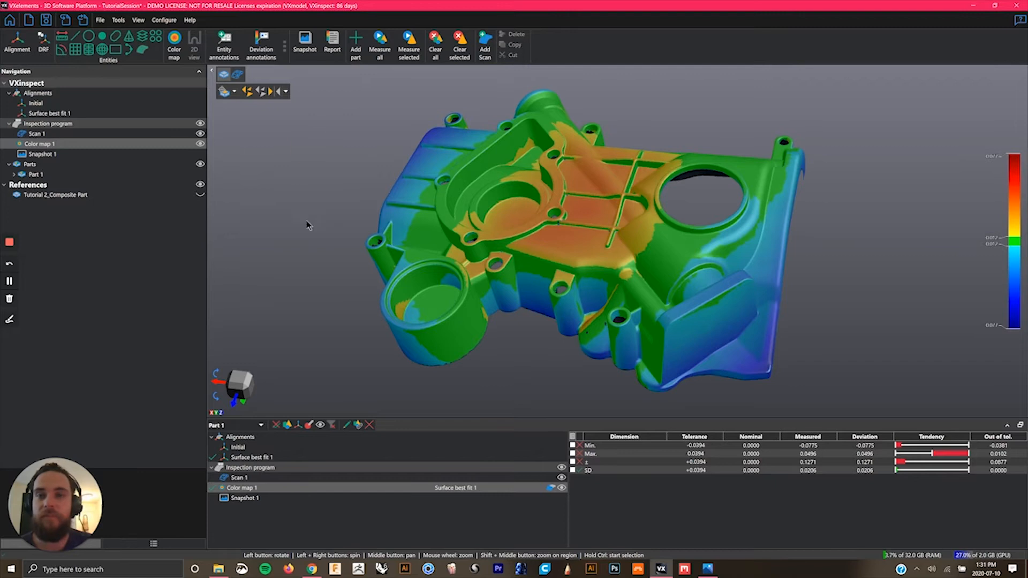
left_click_drag(285, 205, 280, 172)
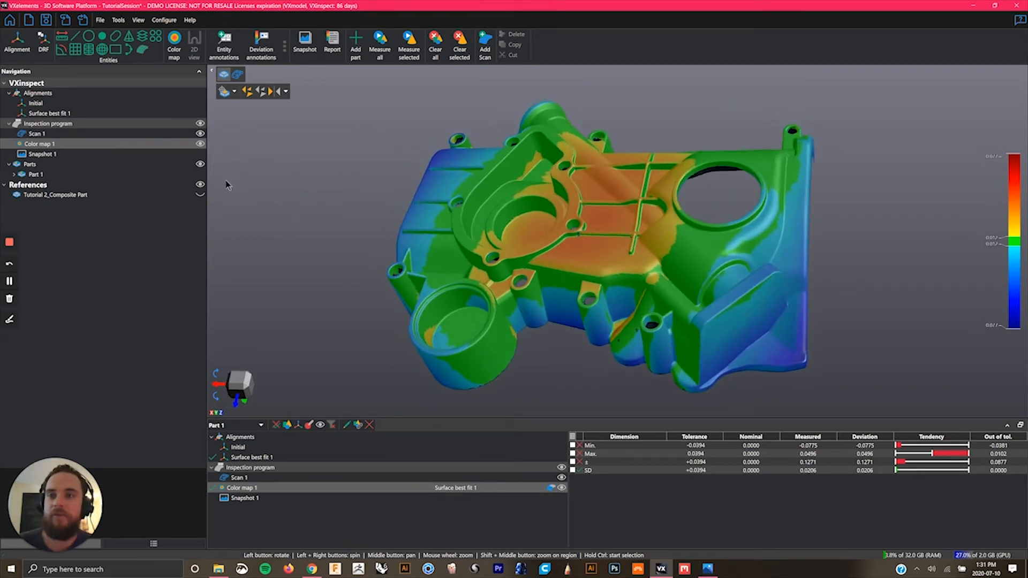
Show the Tutorial 2_Composite Part reference again and hide the parts so only the CAD model is displayed.
left_click(200, 195)
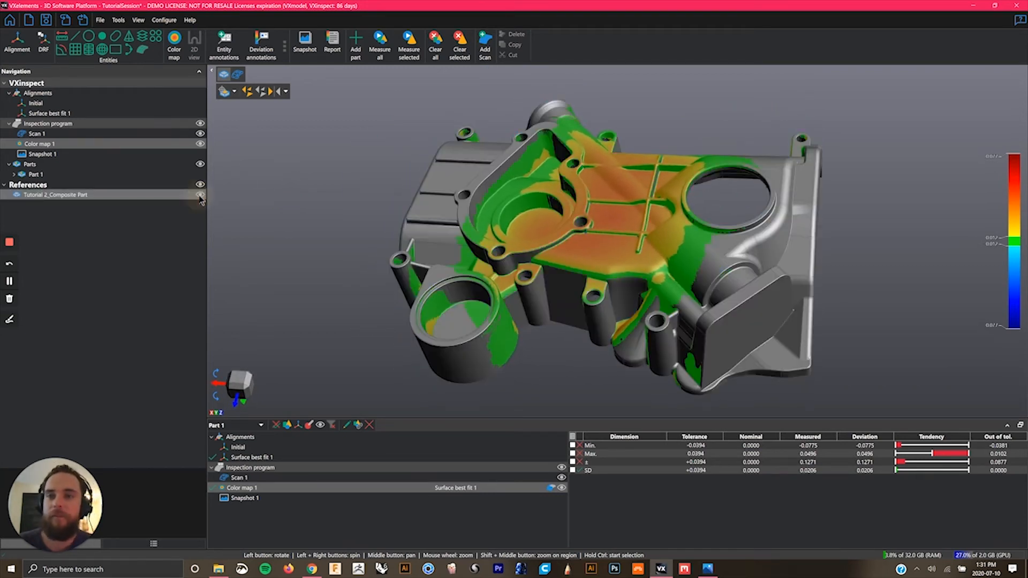
left_click(200, 163)
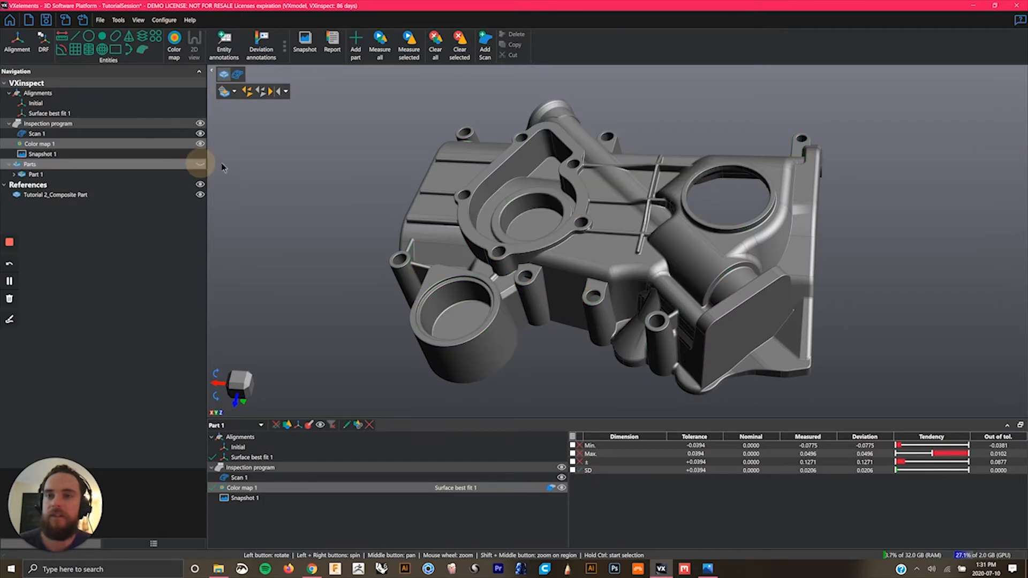
left_click_drag(294, 153, 330, 161)
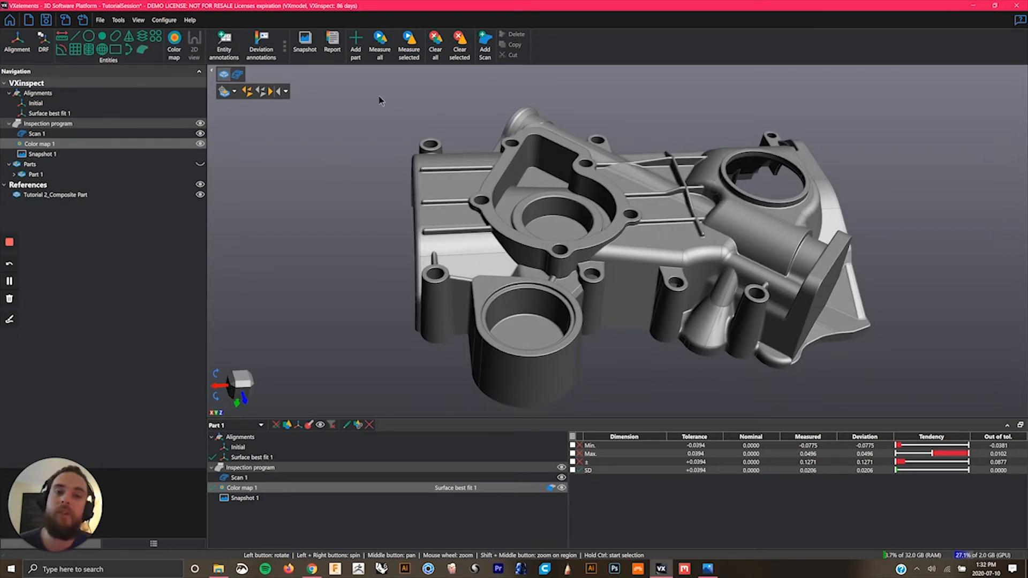
mouse_move(305, 151)
left_mouse_down()
mouse_move(290, 135)
mouse_move(294, 145)
left_mouse_up()
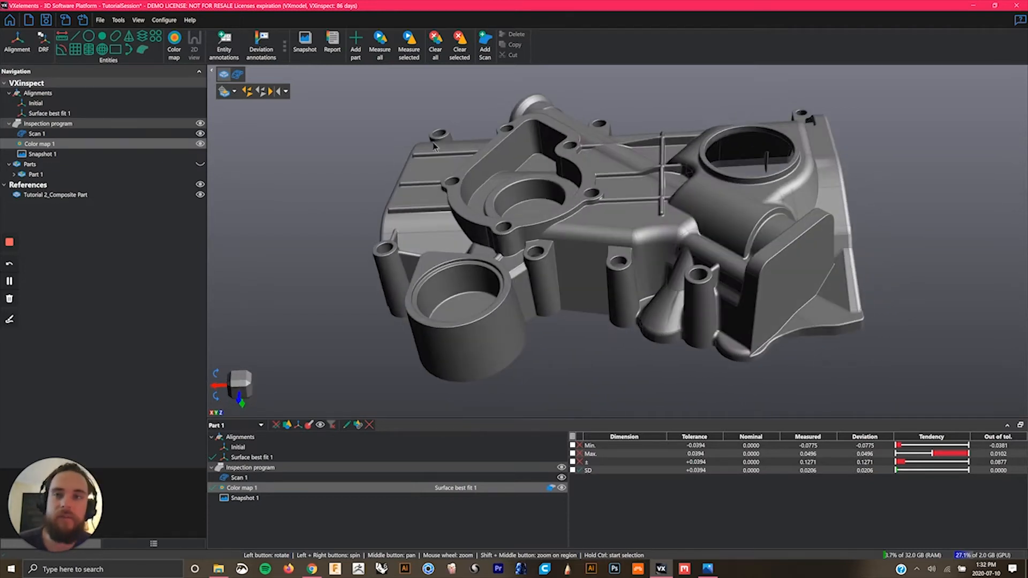
Create a plane entity on the flange face around the large pocket, label it datum A and keep its 0.0394 flatness callout.
left_click(76, 50)
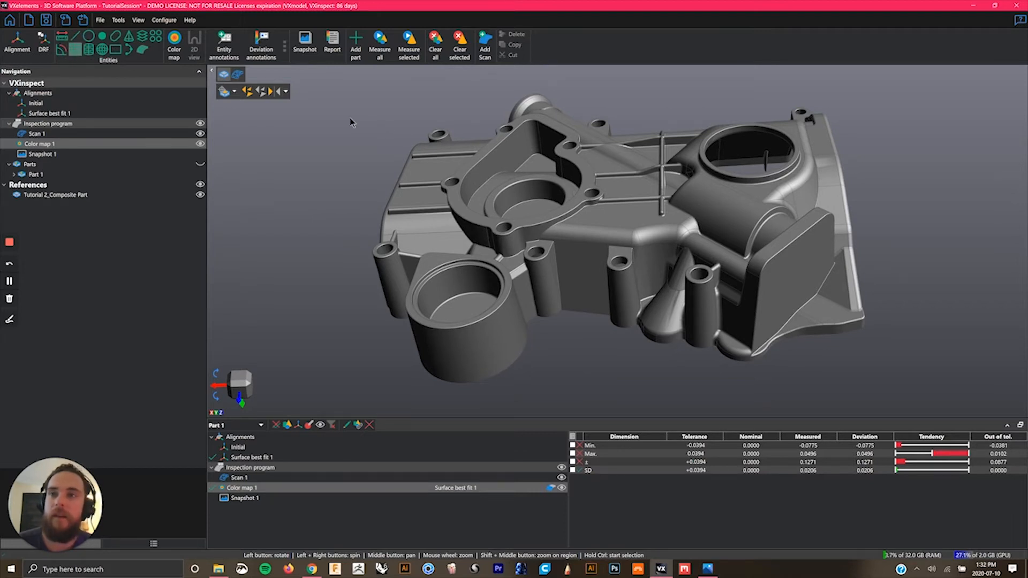
left_click(481, 170)
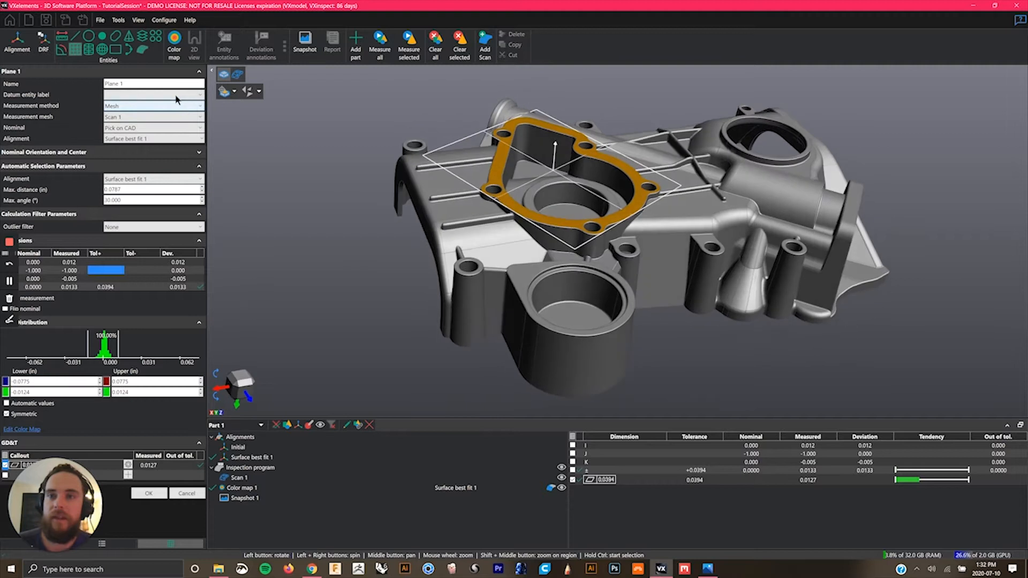
left_click(177, 96)
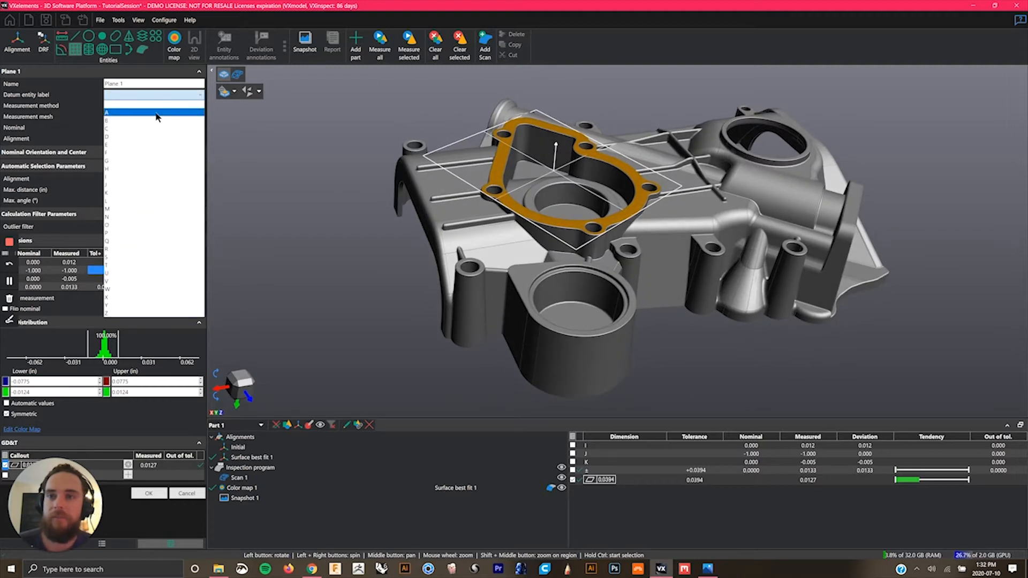
left_click(157, 113)
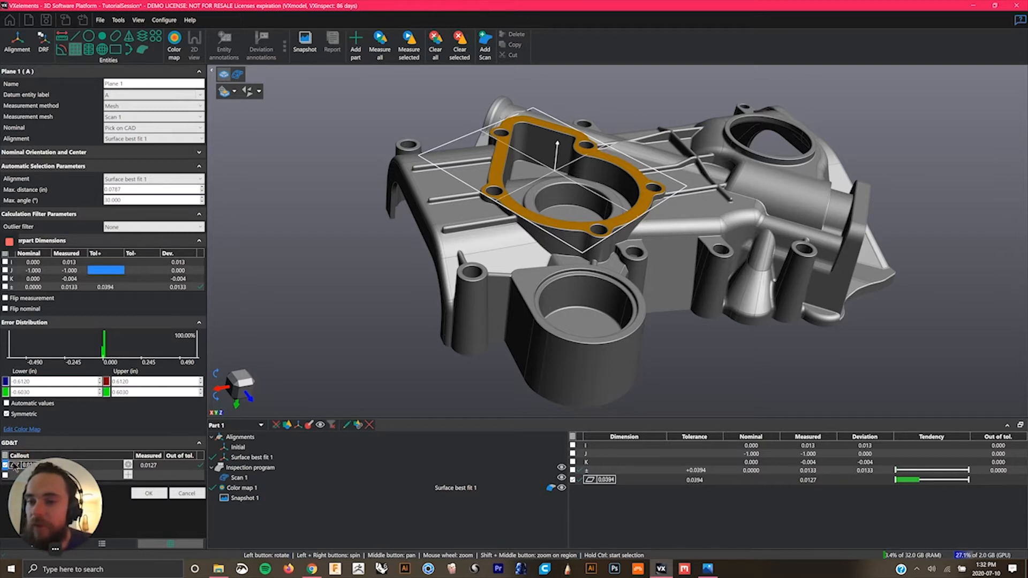
left_click(105, 465)
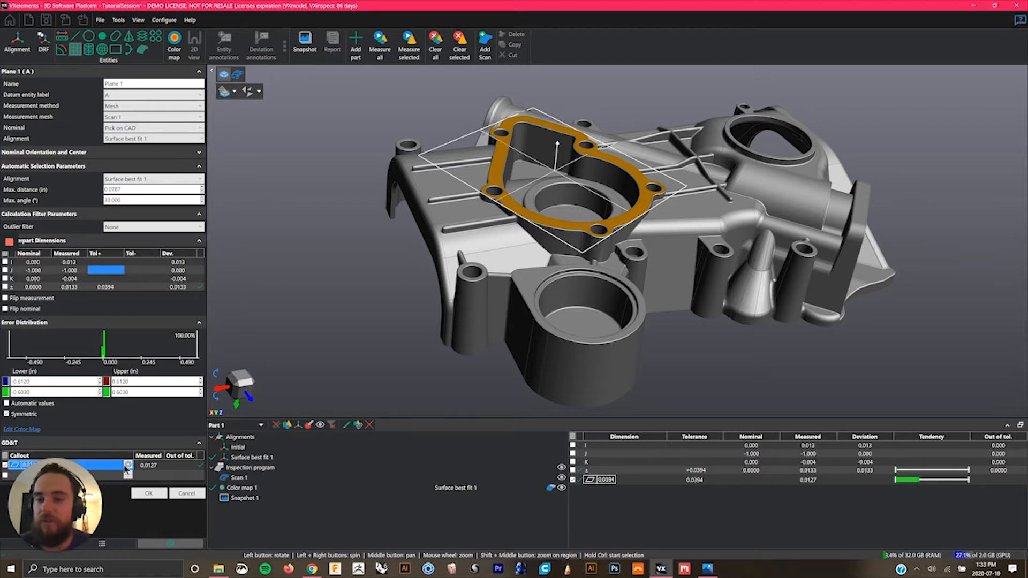
left_click(149, 494)
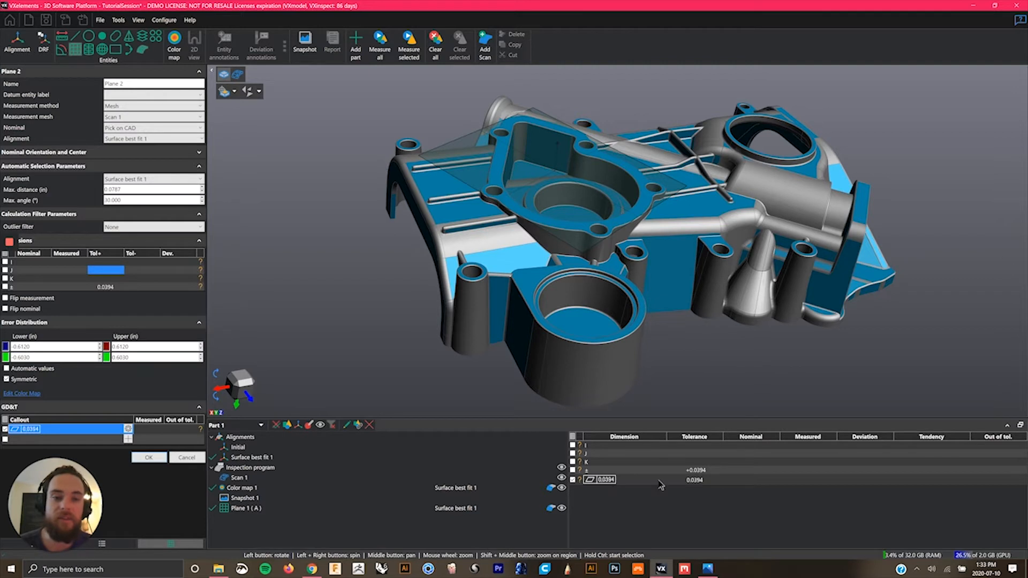
Create a second plane entity on the floor of the cylindrical cup and apply it.
left_click(281, 510)
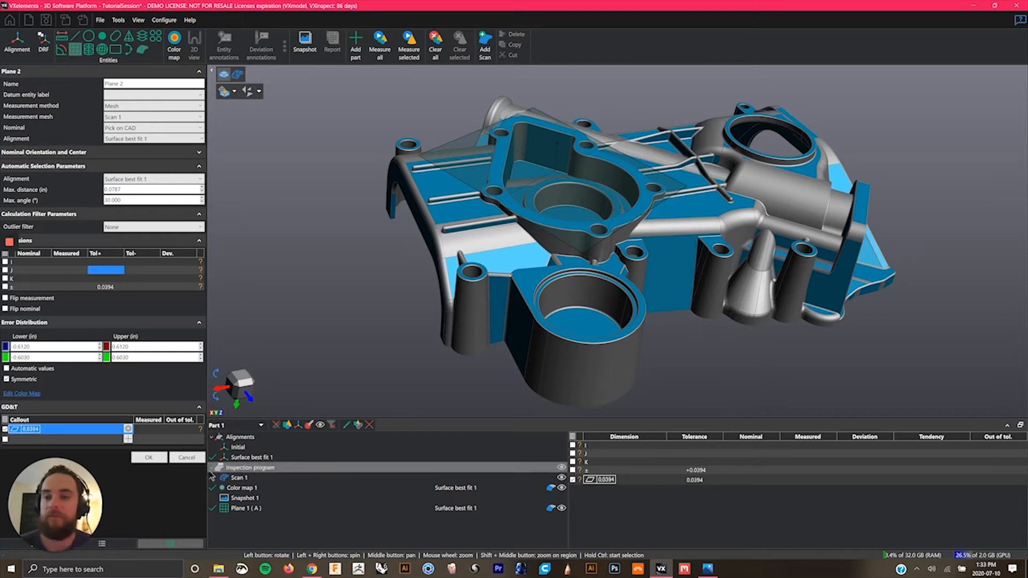
left_click(581, 321)
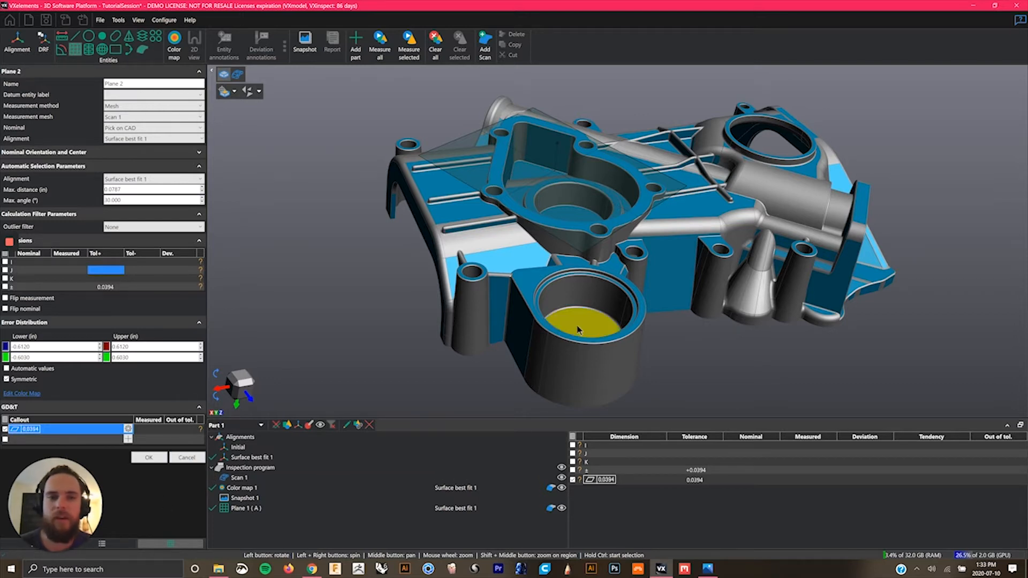
mouse_move(371, 299)
left_mouse_down()
mouse_move(426, 327)
mouse_move(373, 310)
left_mouse_up()
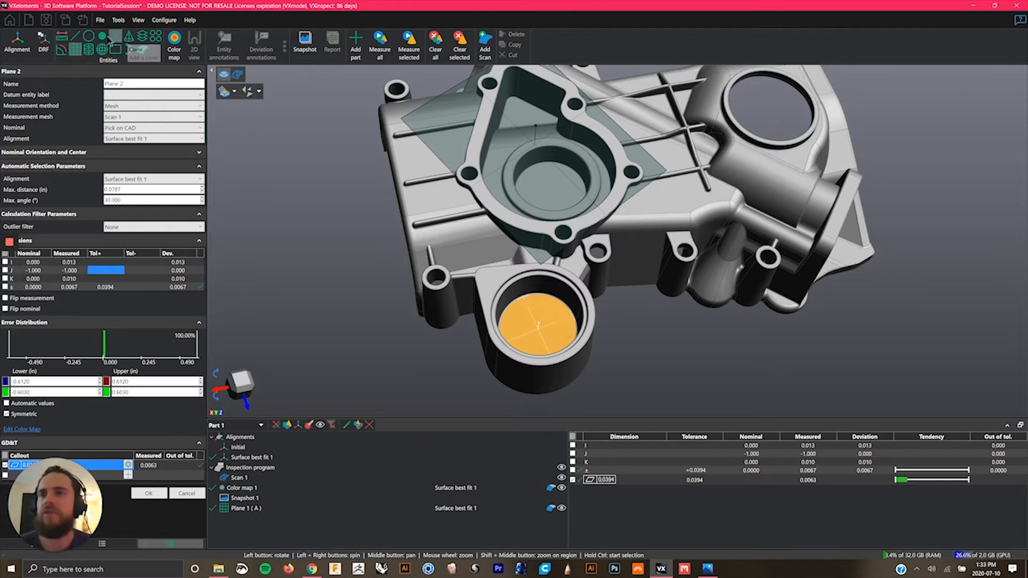
left_click(132, 38)
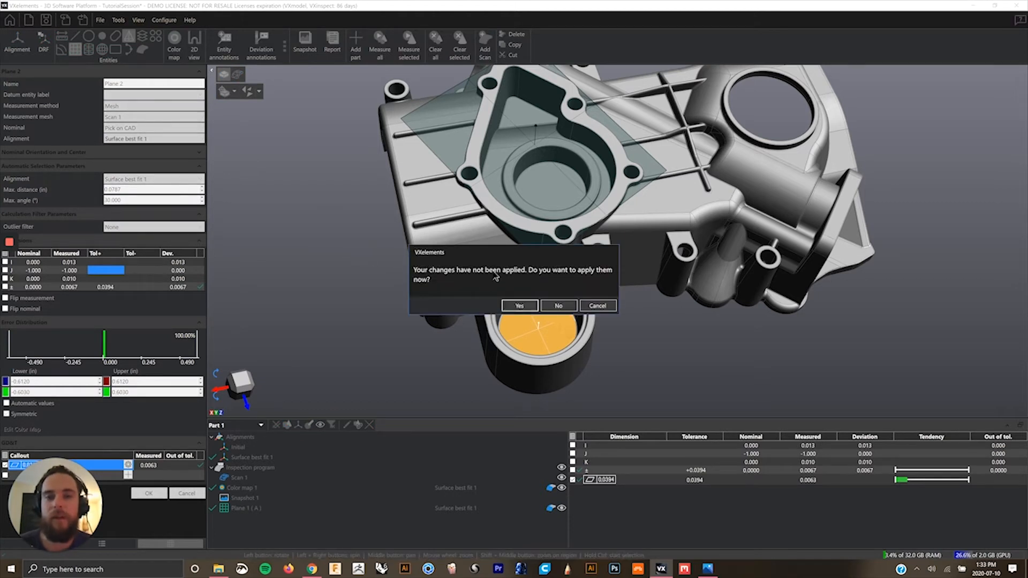
left_click(508, 307)
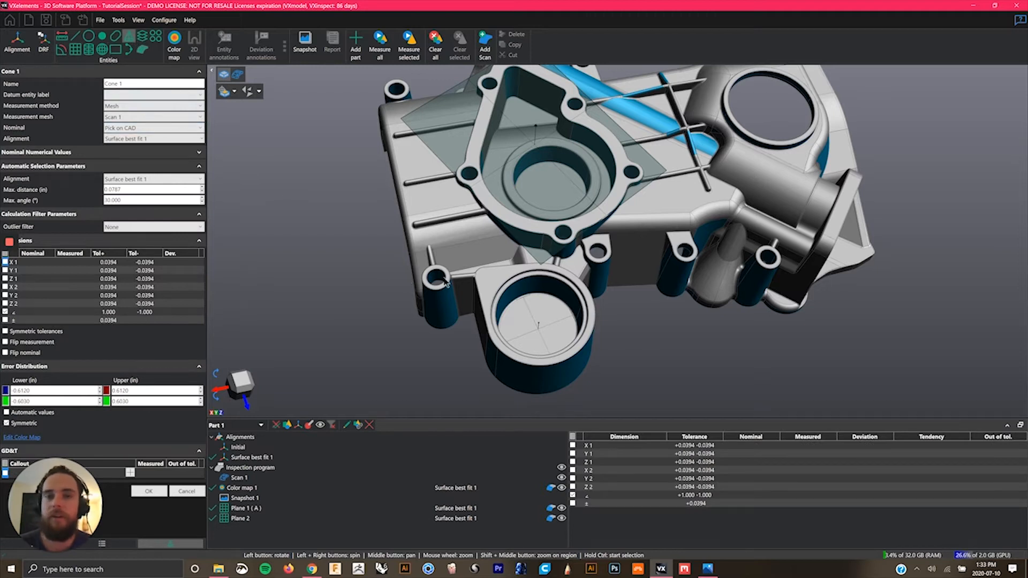
Pick the tapered inner wall of the cylindrical cup as a cone entity and enable Flip measurement.
left_click(559, 285)
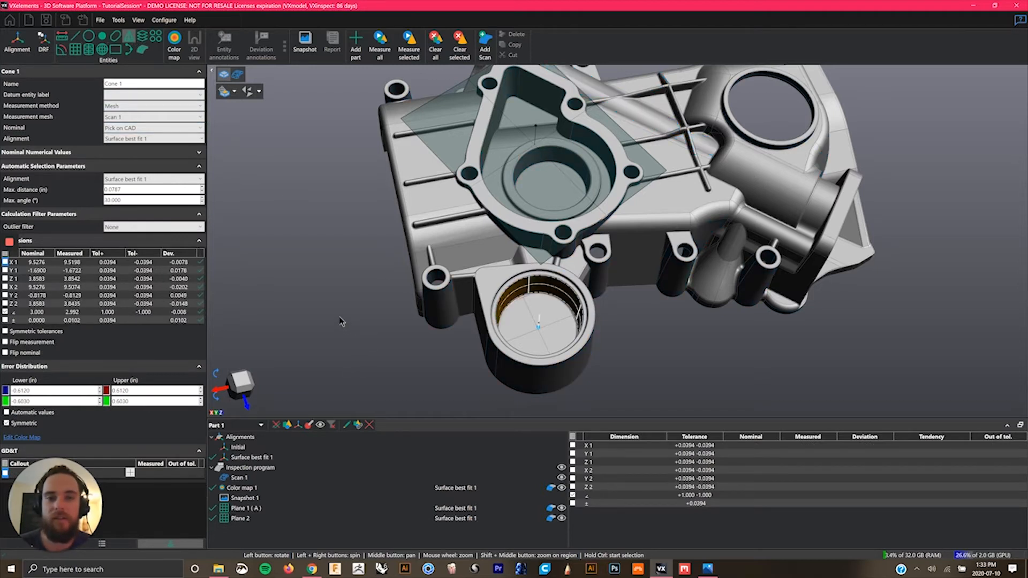
left_click_drag(339, 315, 324, 301)
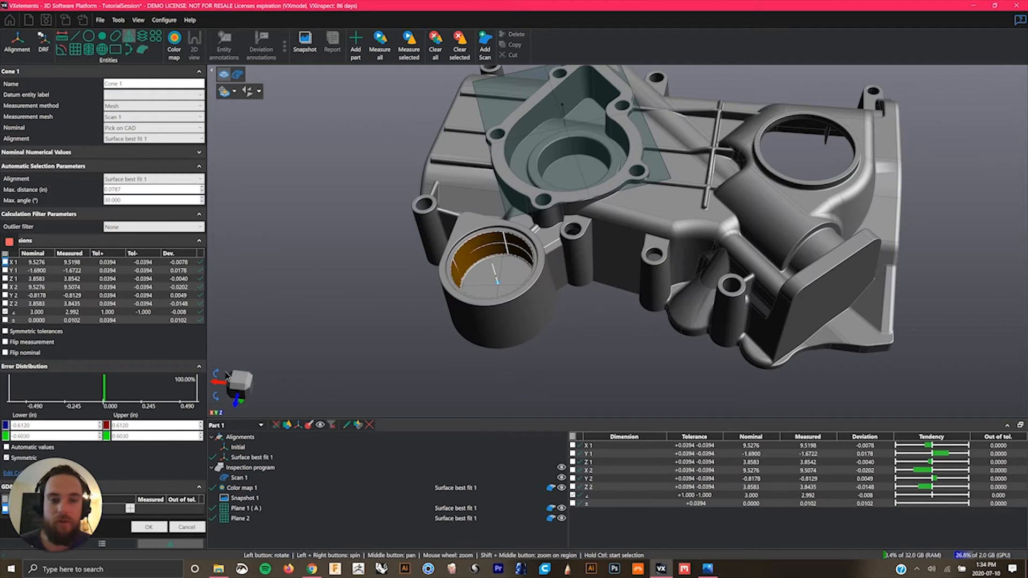
mouse_move(3, 316)
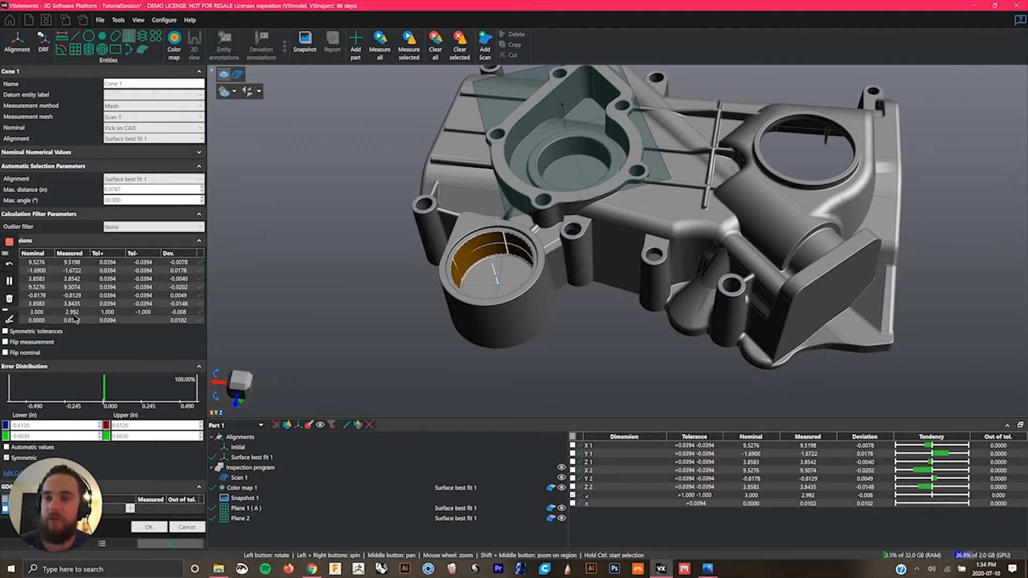
left_click(165, 341)
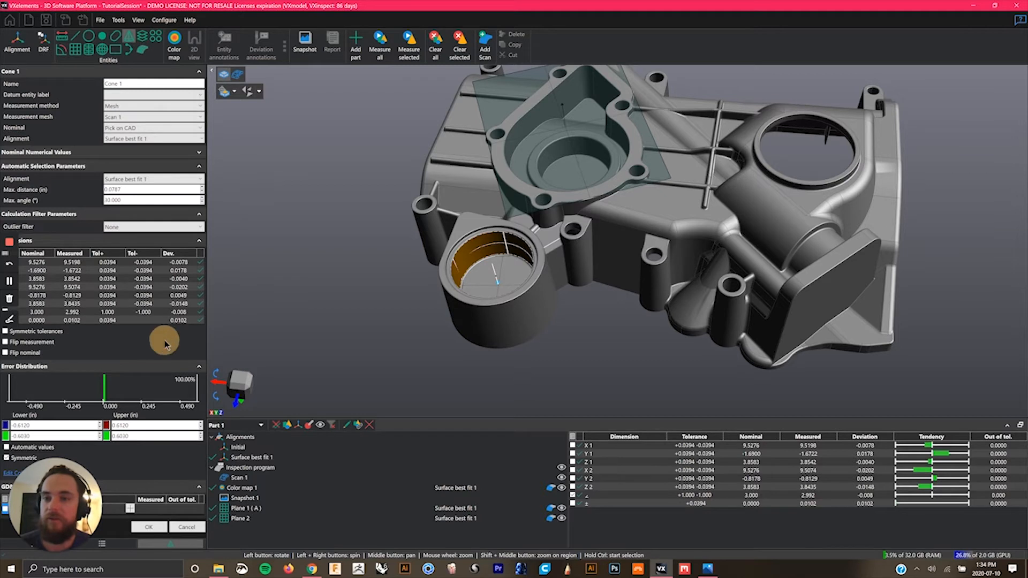
Set the cone's Z 2 tolerances to 0.05 and -0.05.
left_click(109, 304)
left_click(109, 303)
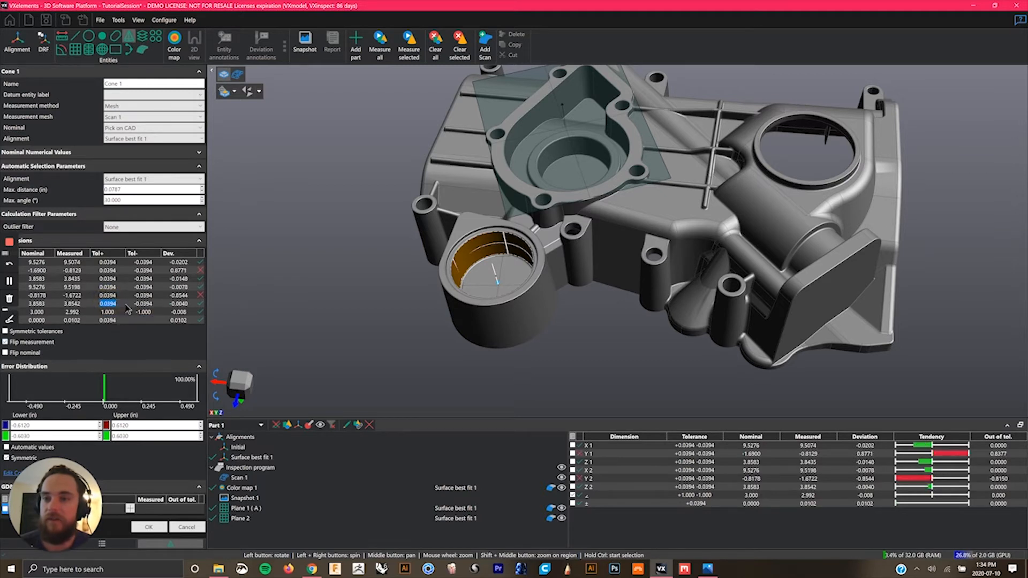
type("0")
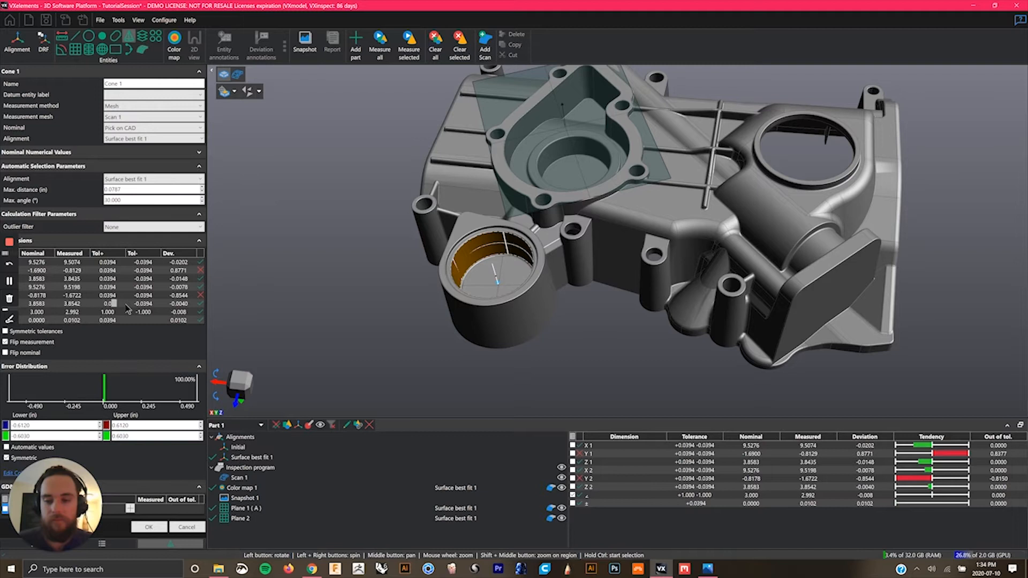
left_click(129, 306)
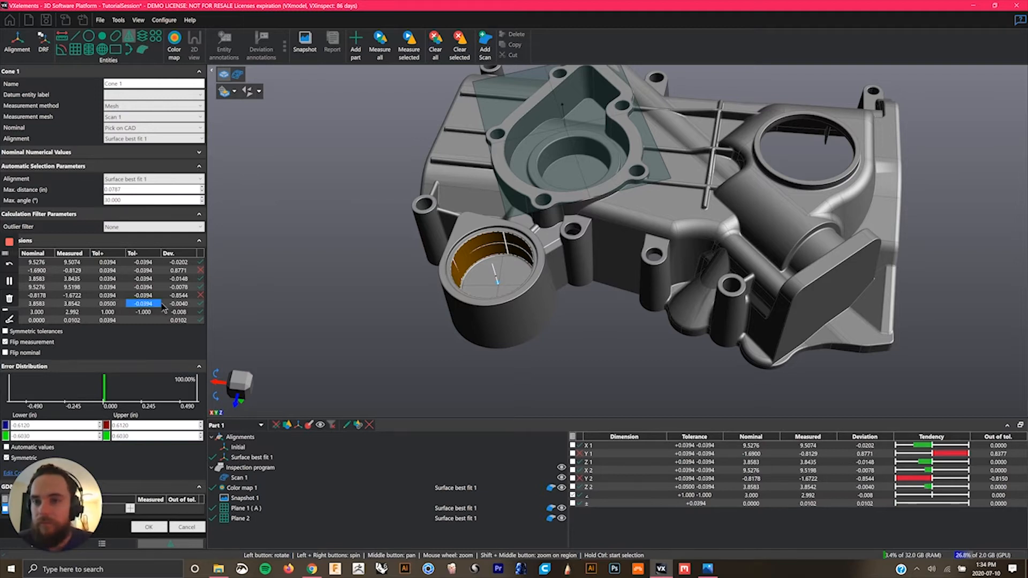
type("-0")
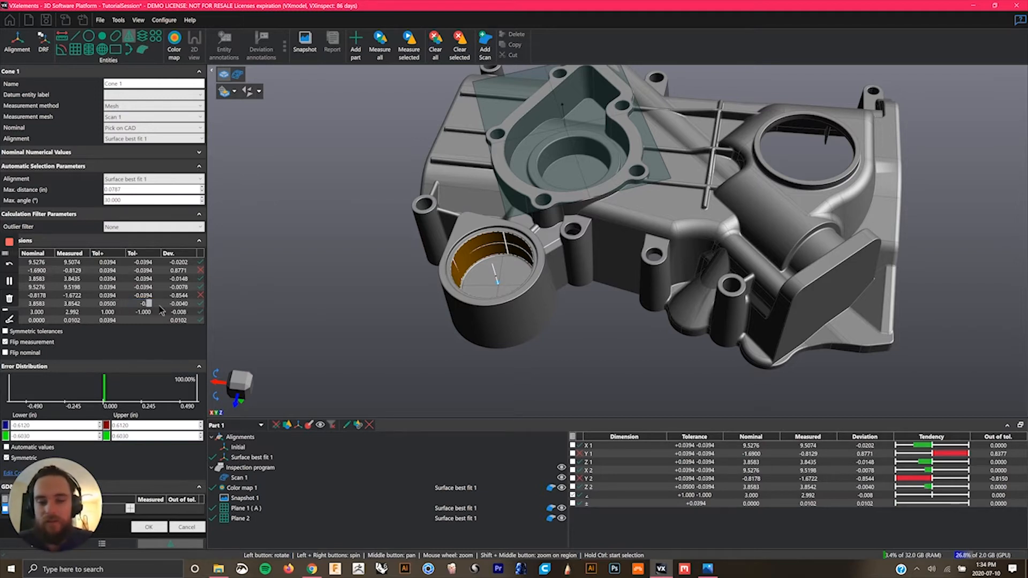
type(".05")
left_click(162, 305)
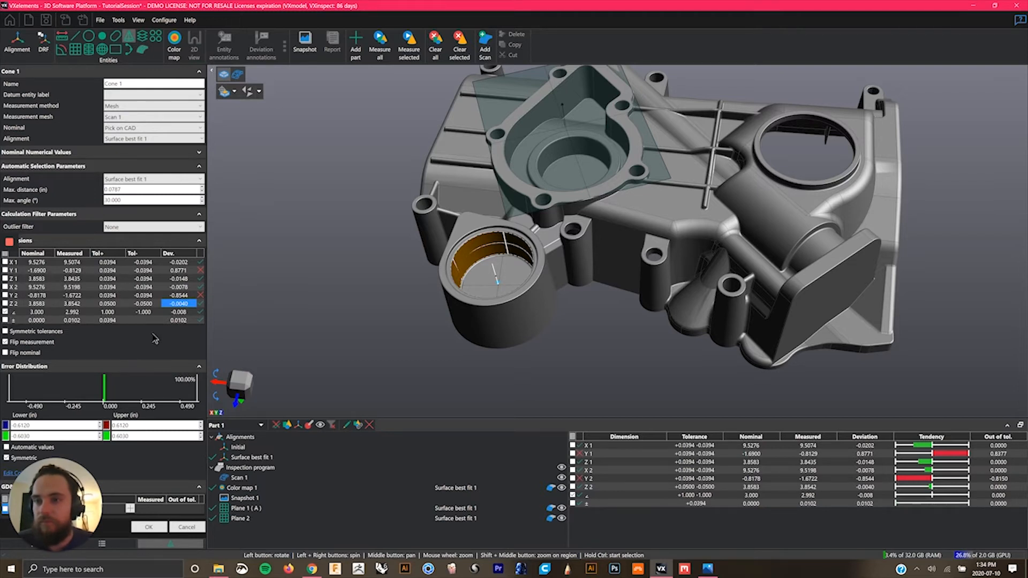
Enable Flip nominal for the cone, set its angle tolerances to 0.050 and -0.05, and accept the cone.
left_click(145, 353)
left_click(117, 315)
type("0.050")
key("Tab")
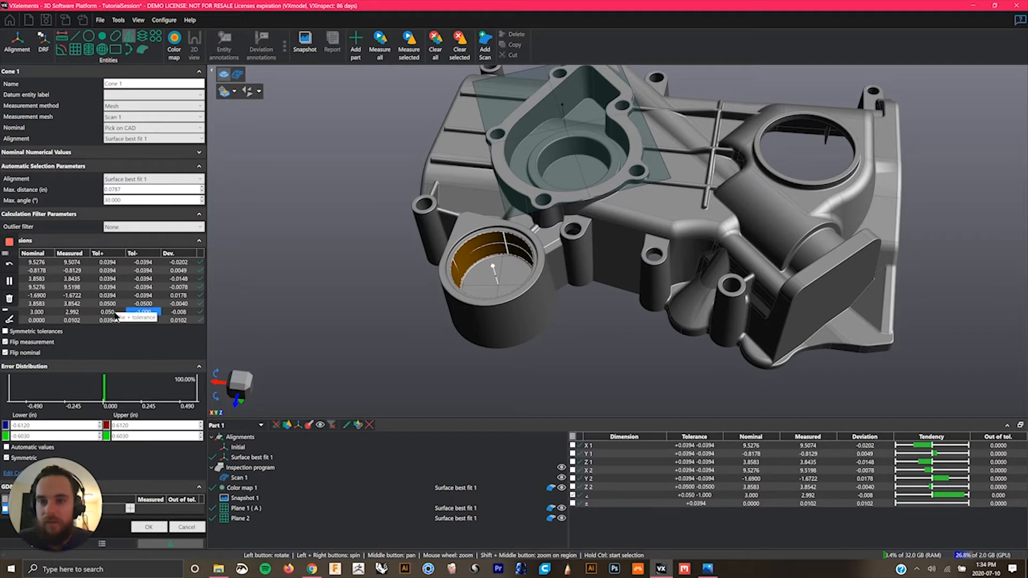
type("-0.05")
key("Tab")
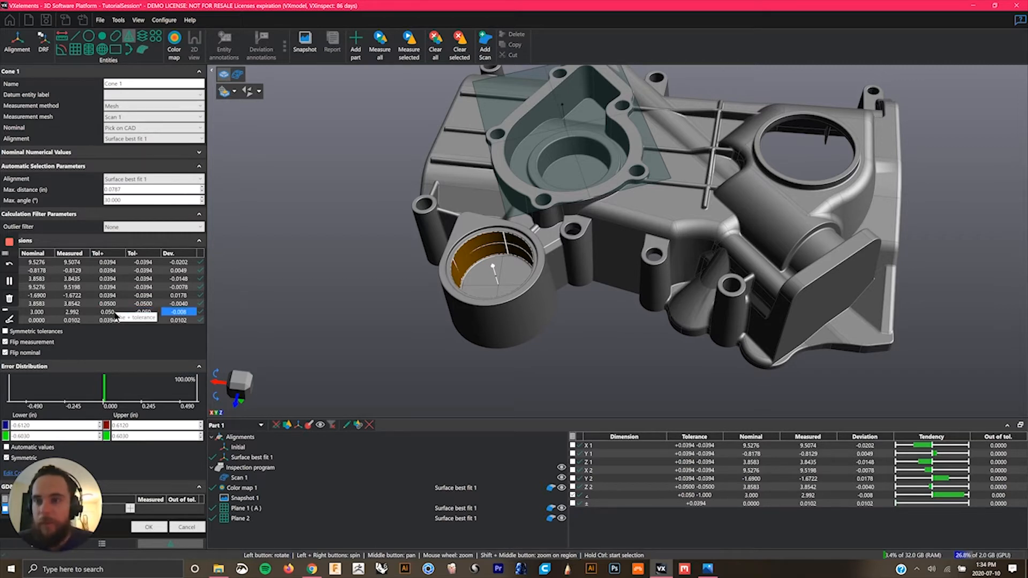
left_click(150, 528)
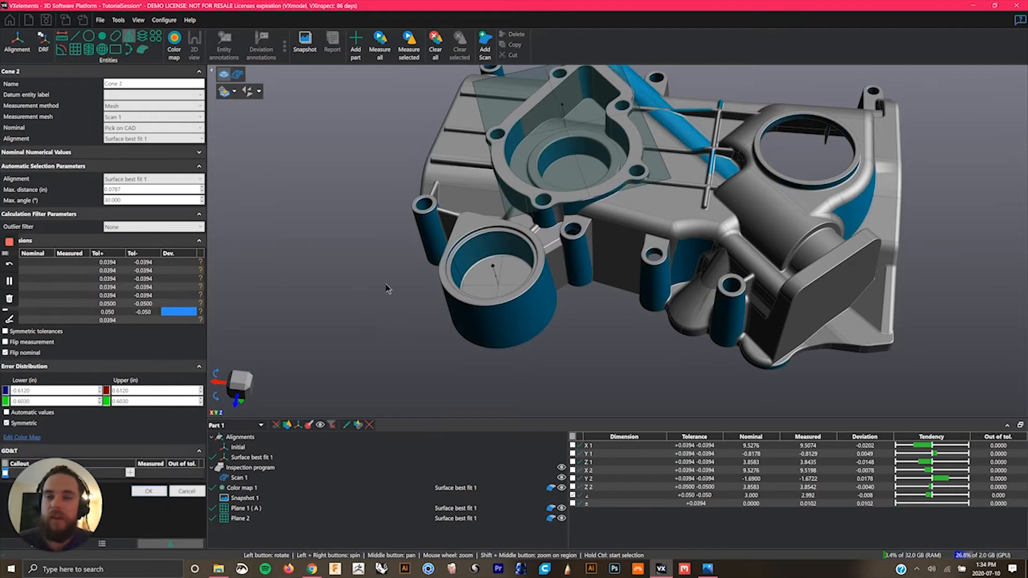
Restore, move and resize the VXelements window so the whole Dimensions list is uncovered.
mouse_move(377, 294)
left_mouse_down()
mouse_move(368, 292)
mouse_move(385, 294)
mouse_move(378, 301)
left_mouse_up()
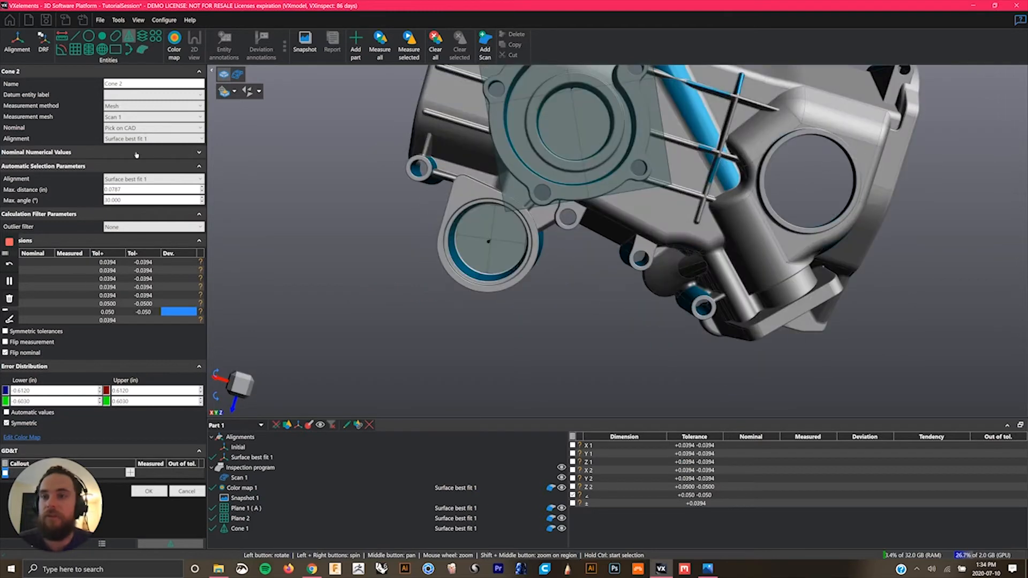
left_click(994, 7)
left_click_drag(270, 5, 293, 8)
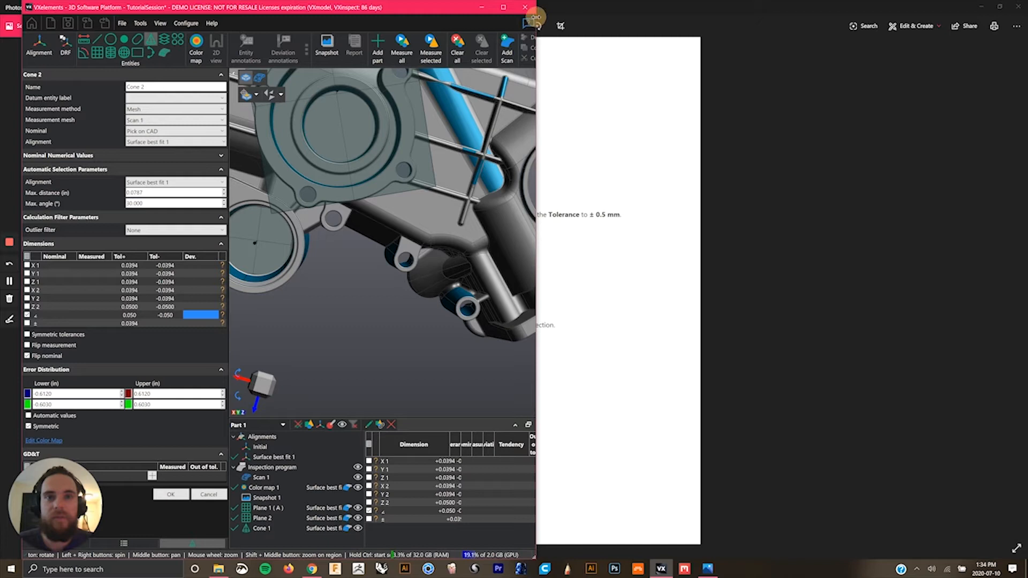
left_click_drag(1024, 11, 671, 427)
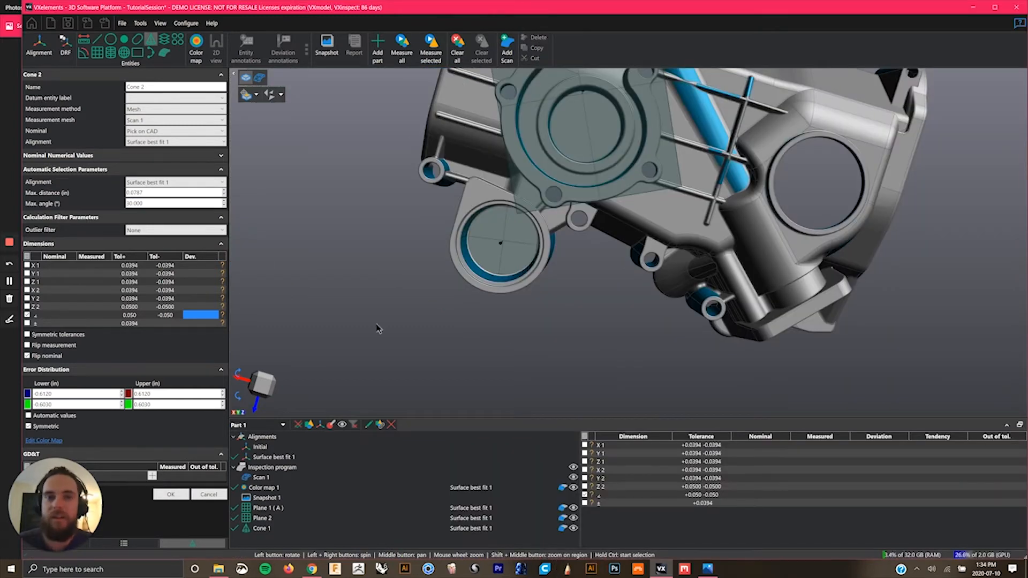
Start a new circle entity and assign it datum label B.
left_click_drag(374, 305, 358, 222)
left_click_drag(444, 253, 461, 326)
middle_click_drag(461, 326, 501, 290)
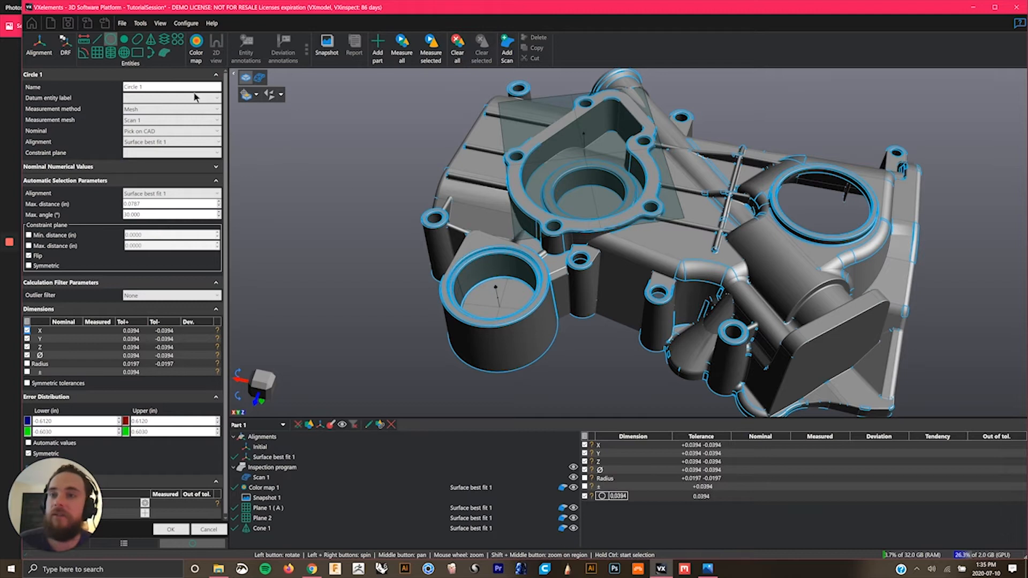
left_click(157, 100)
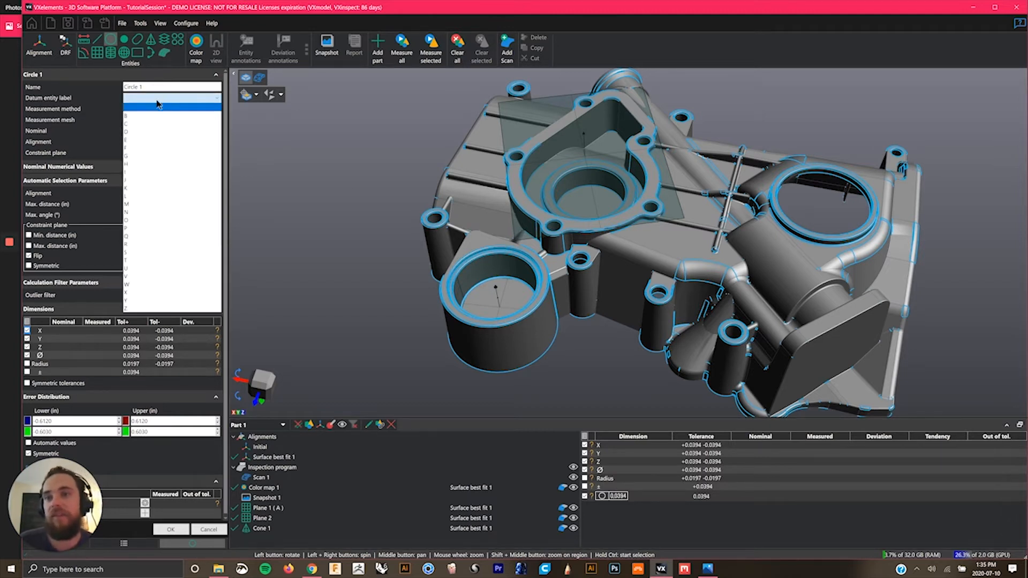
left_click(154, 116)
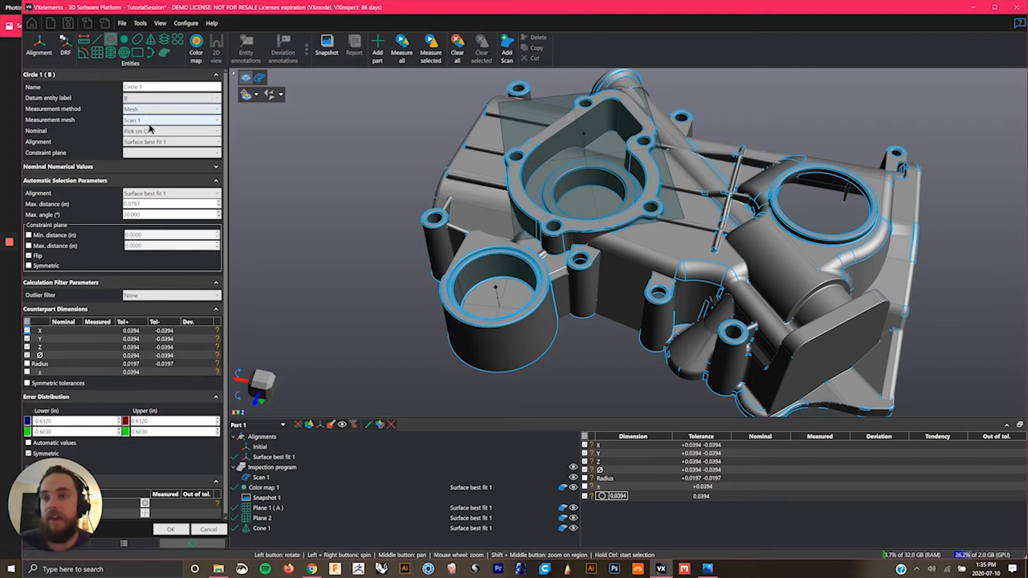
Set the circle's measurement method to Constructed and its construction method to Plane-cone intersection.
left_click(153, 133)
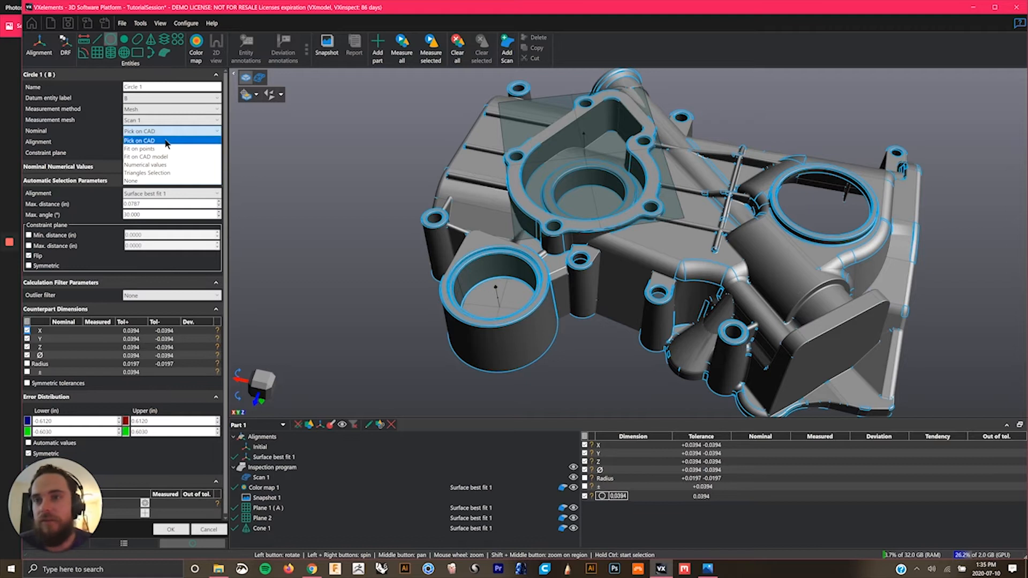
left_click(176, 140)
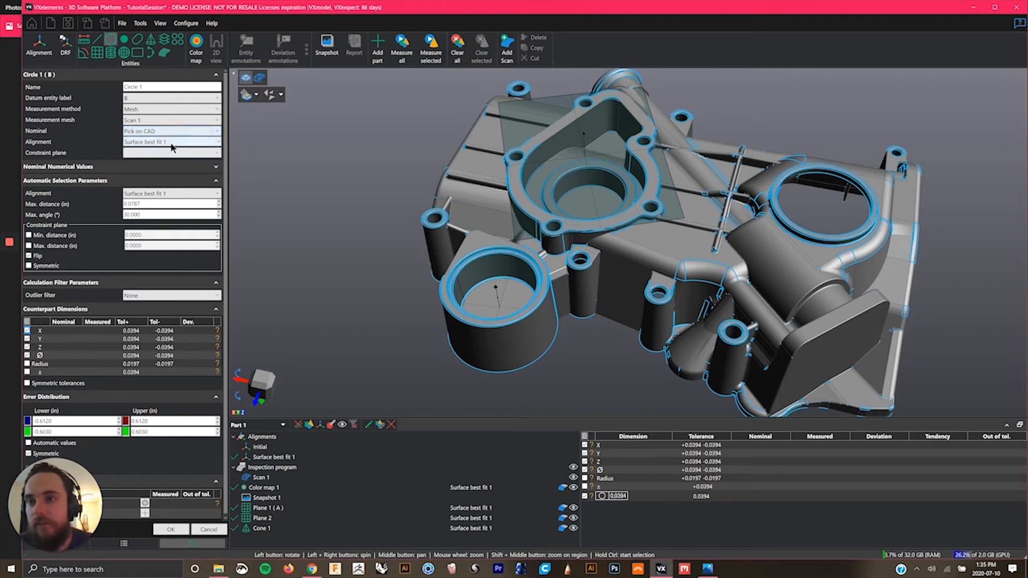
left_click(173, 109)
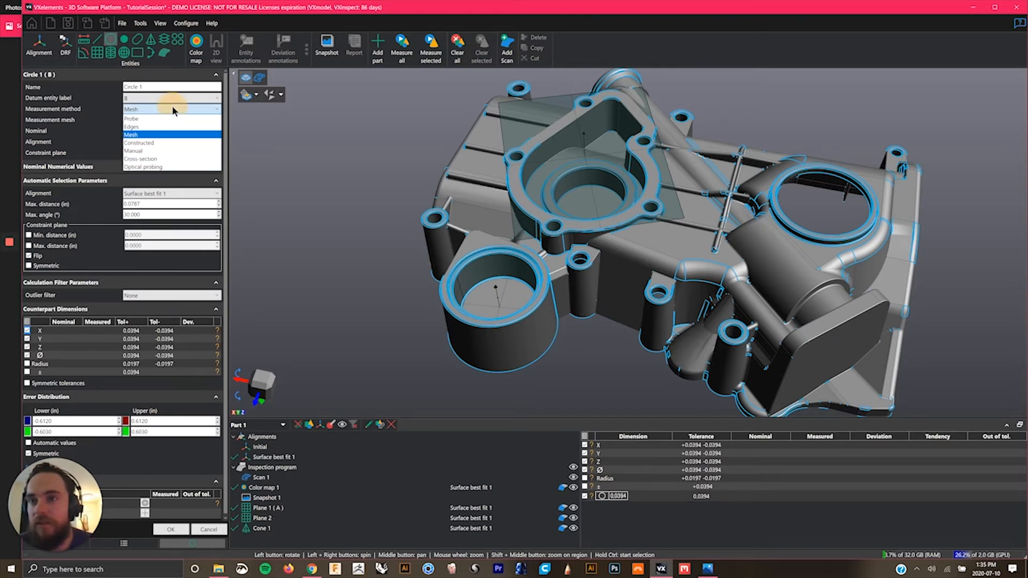
left_click(140, 143)
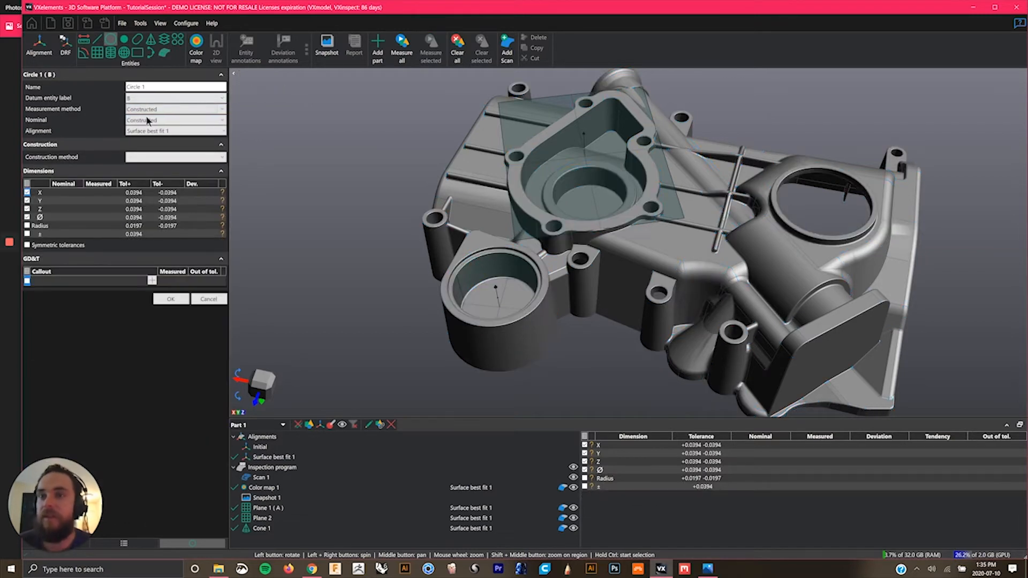
left_click(144, 158)
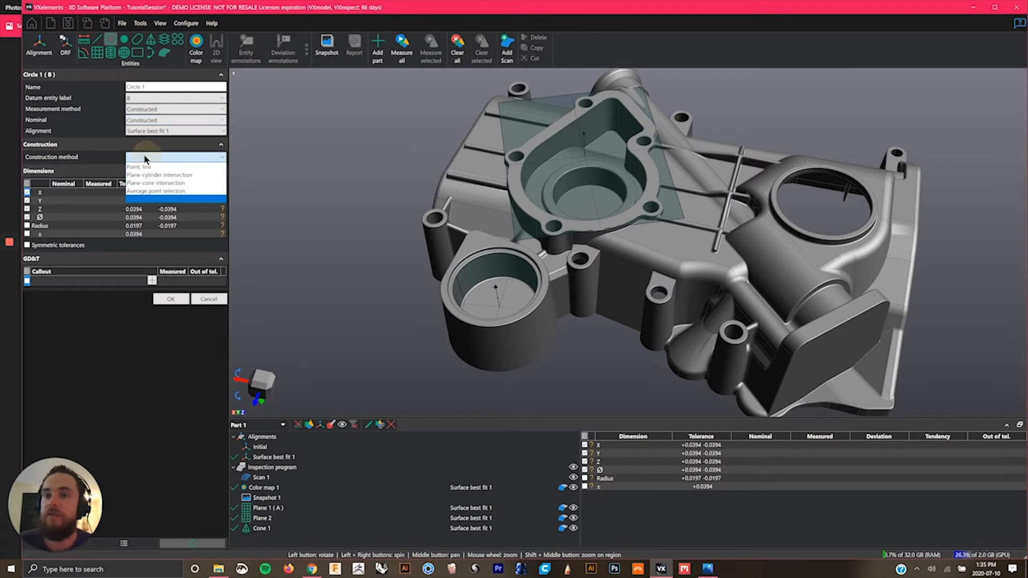
left_click(178, 182)
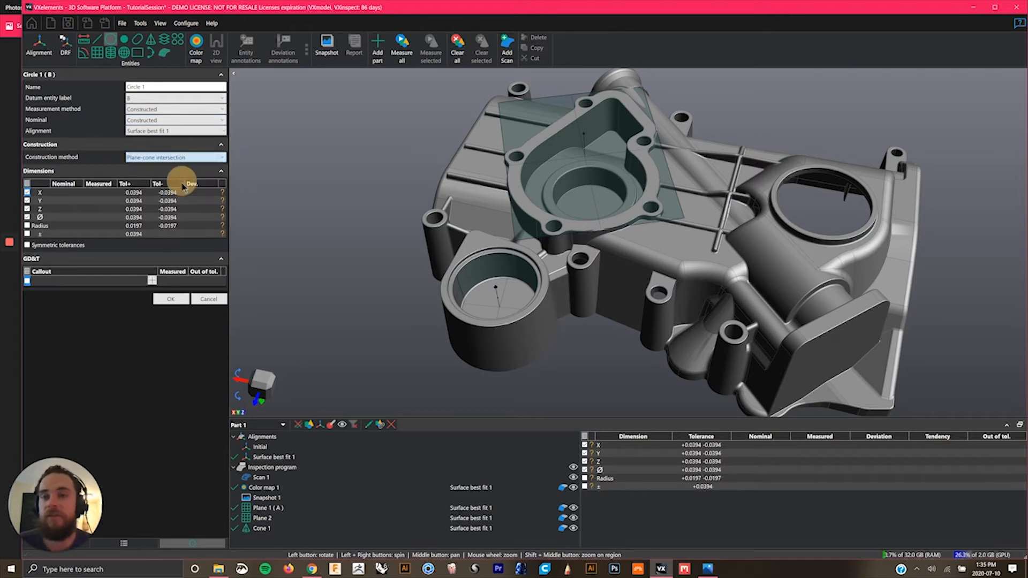
Build circle B from the intersection of Plane 2 and Cone 1.
left_click(171, 180)
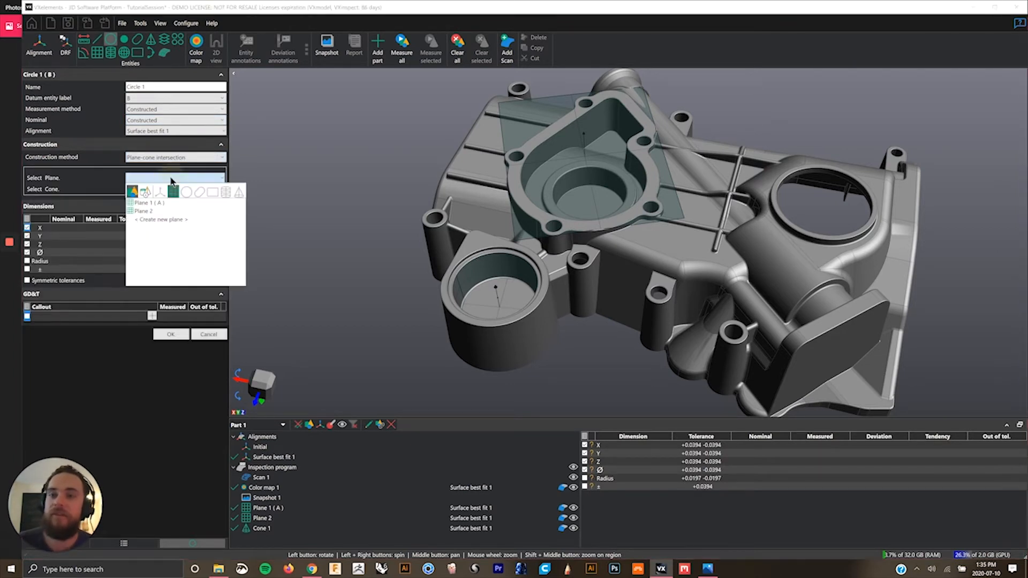
left_click(145, 211)
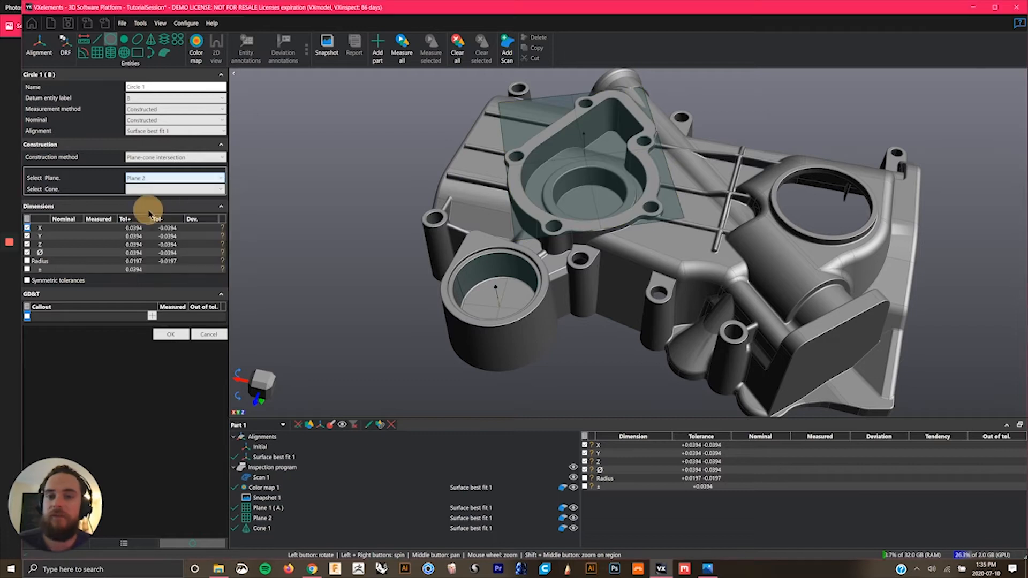
left_click(153, 190)
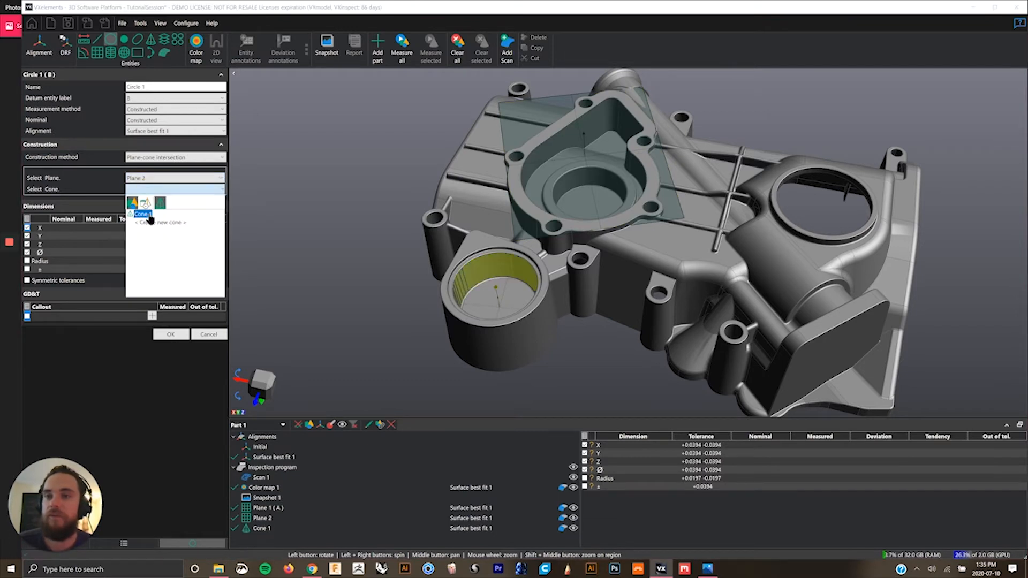
left_click(138, 200)
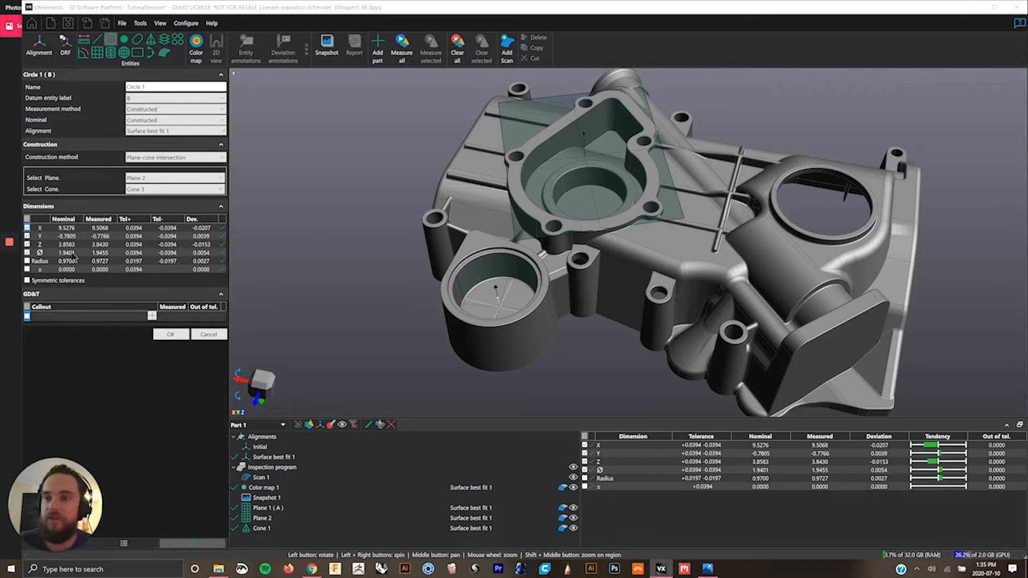
Exclude the X, Y and Z dimensions from circle B's inspection, keeping only the diameter.
left_click(26, 229)
left_click(27, 237)
left_click(27, 244)
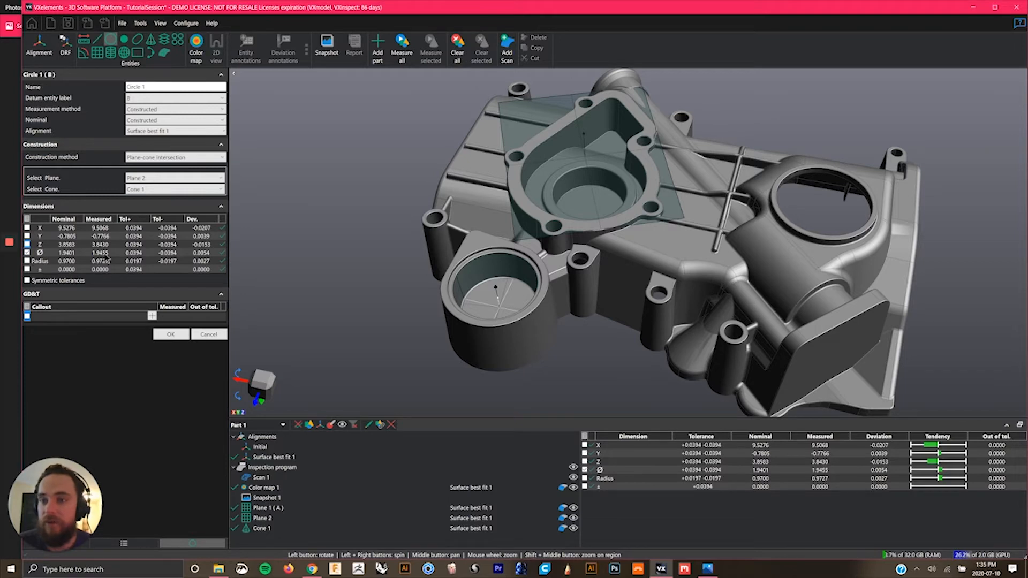
left_click(133, 252)
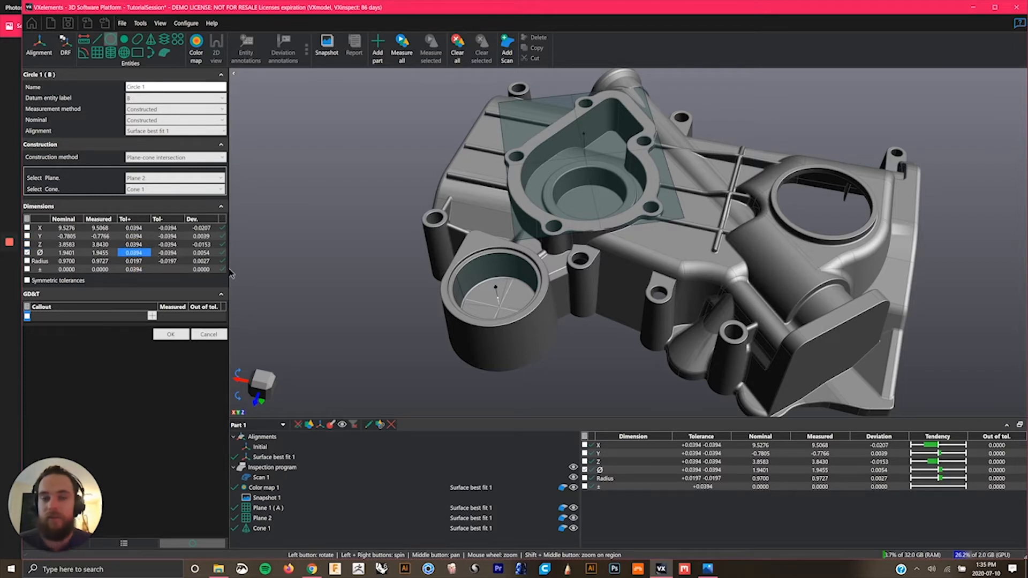
type("-0.05")
key("Tab")
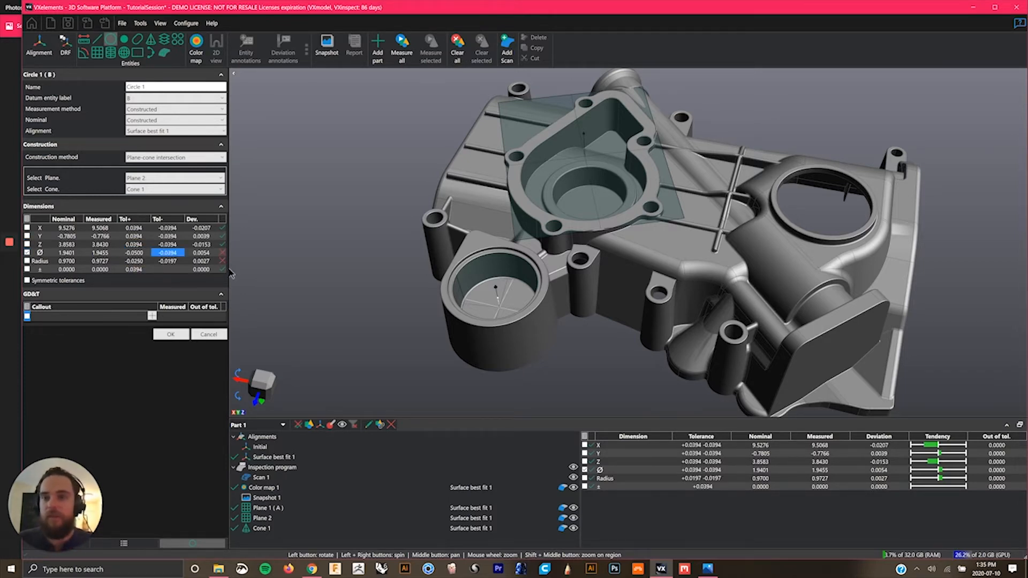
Set circle B's diameter tolerances to 0.5 and -0.5 and accept the circle.
left_click(135, 255)
type("0.5")
key("Tab")
type("-0.5")
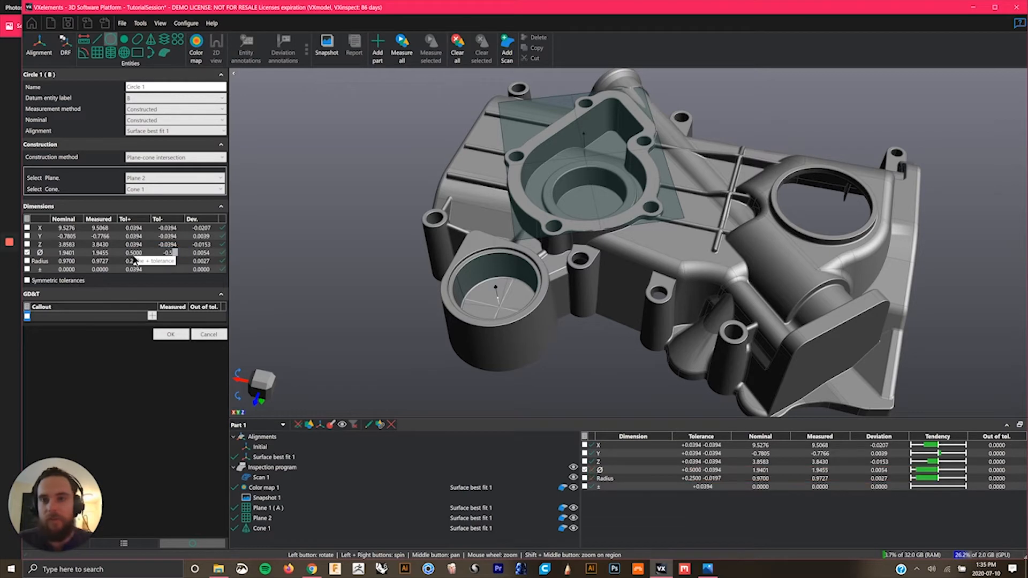
key("Tab")
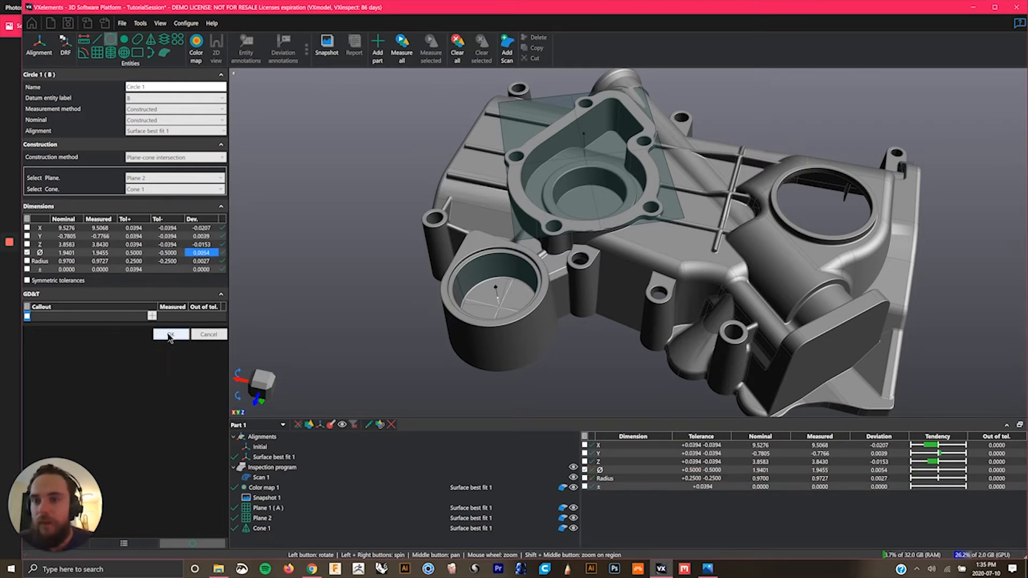
left_click(170, 334)
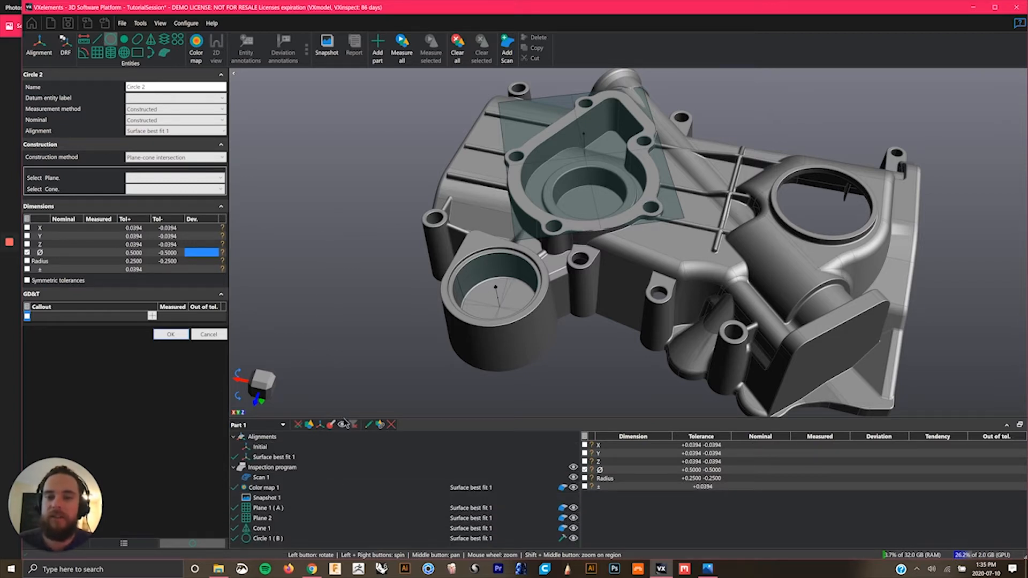
Enlarge the inspection program list and close the extra blank circle entity.
left_click_drag(345, 418, 355, 322)
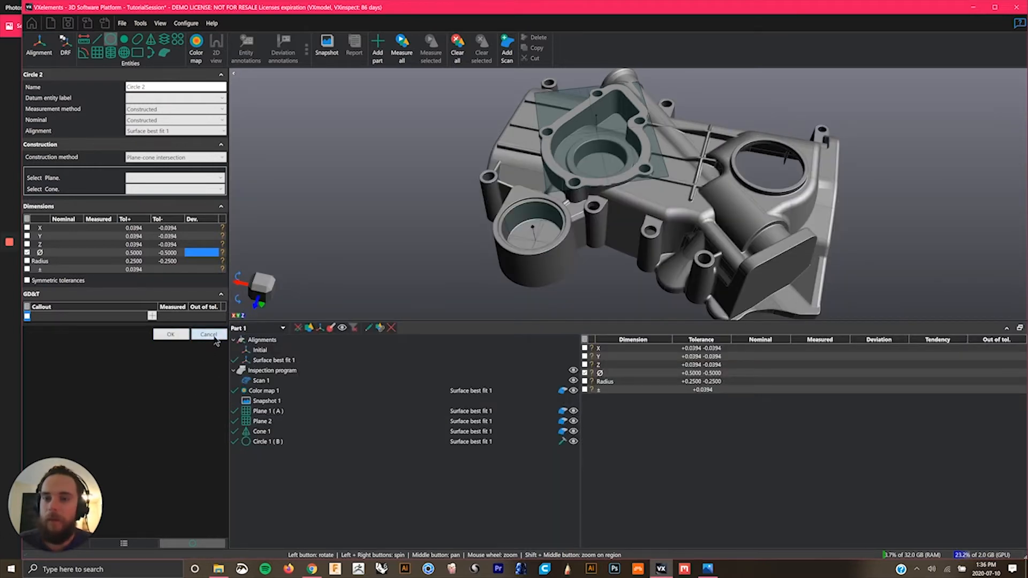
left_click(271, 442)
left_click(271, 412, "ctrl")
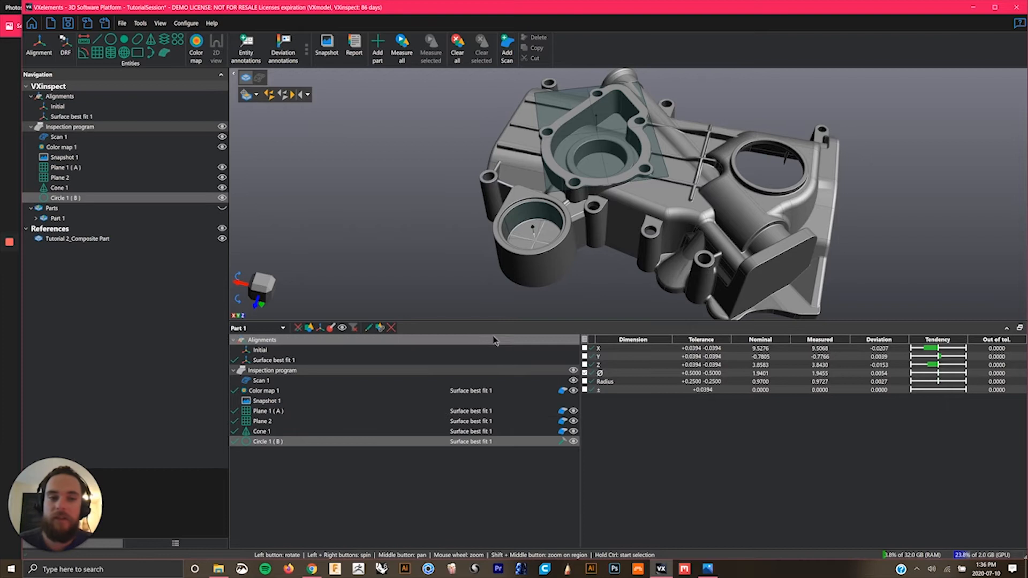
Start a new plane entity, assign it datum label C and set its measurement method to Mesh.
mouse_move(7, 270)
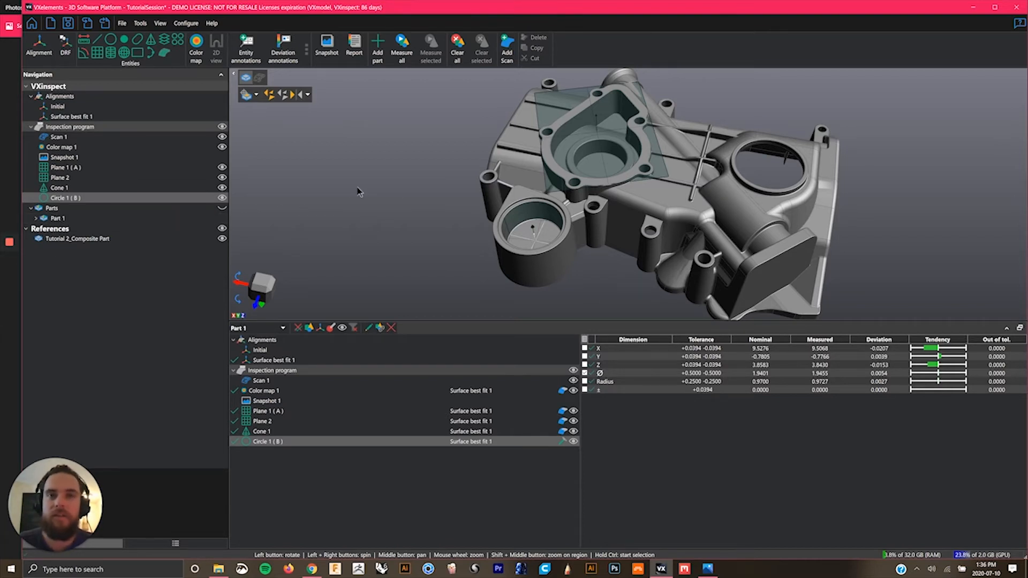
left_click(98, 54)
left_click(99, 55)
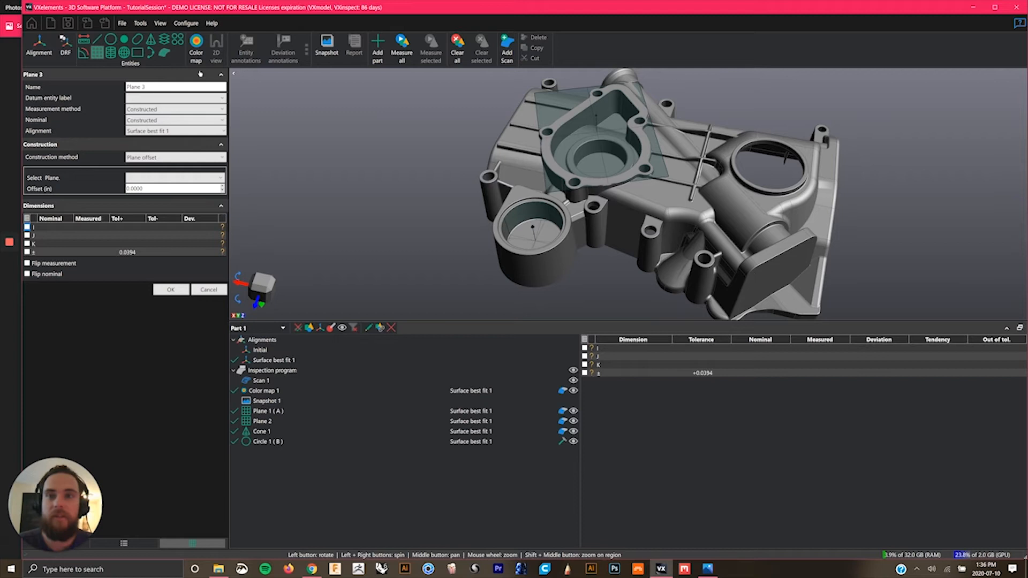
left_click(149, 111)
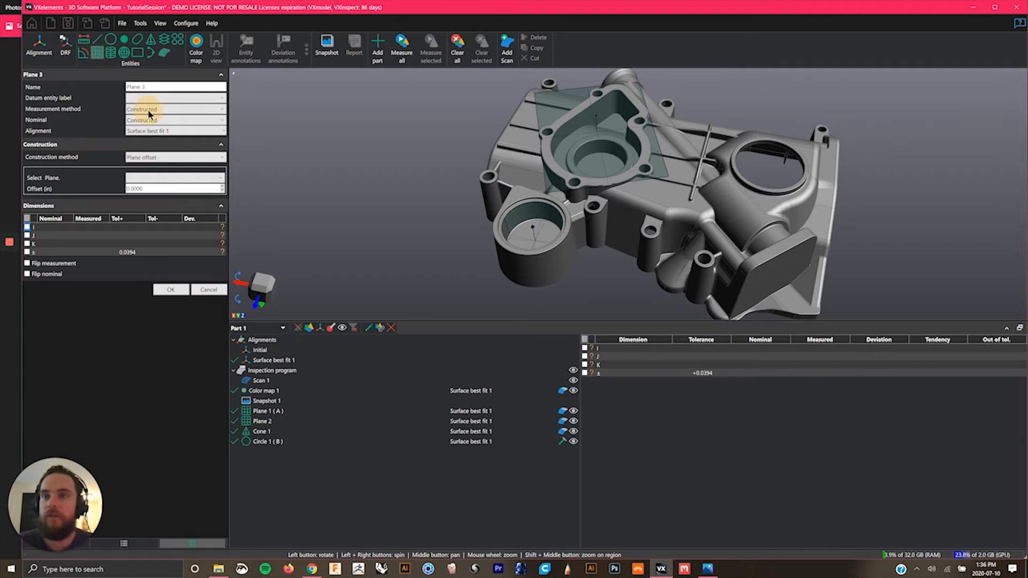
left_click(151, 98)
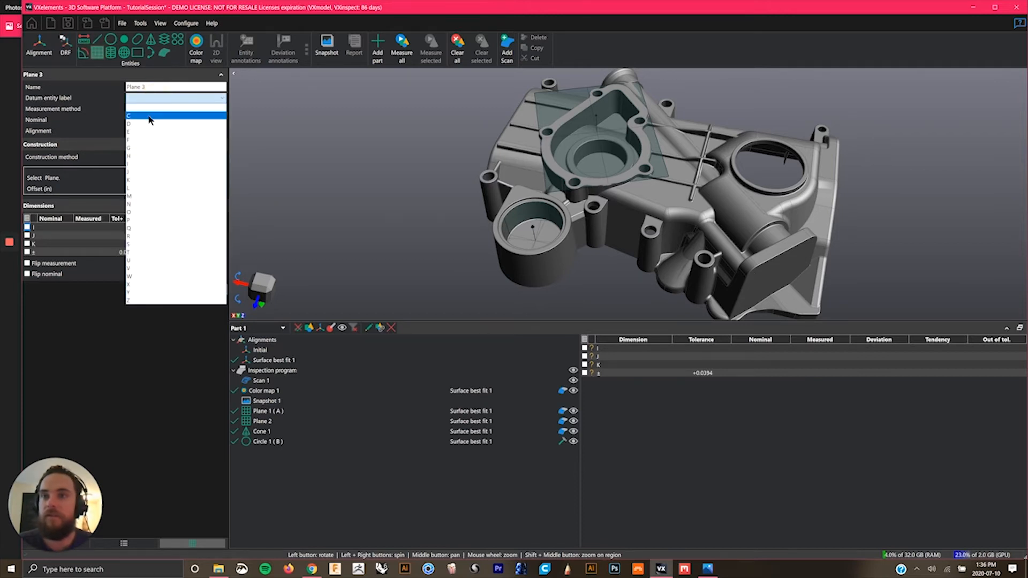
left_click(150, 116)
left_click(146, 108)
left_click(149, 127)
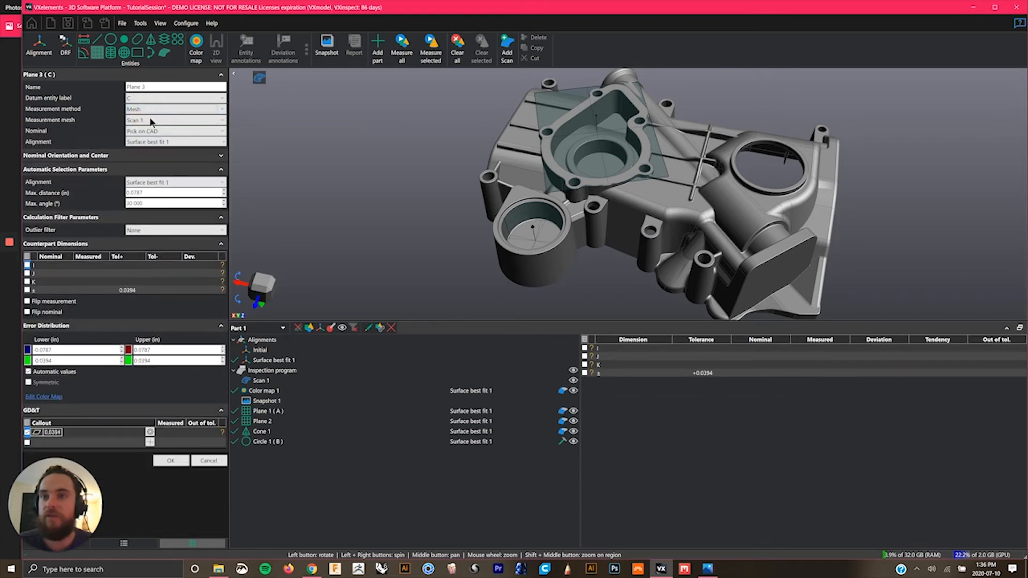
Pick the flat outer face of the slanted flange for plane C and accept it without the flatness callout.
left_click(771, 278)
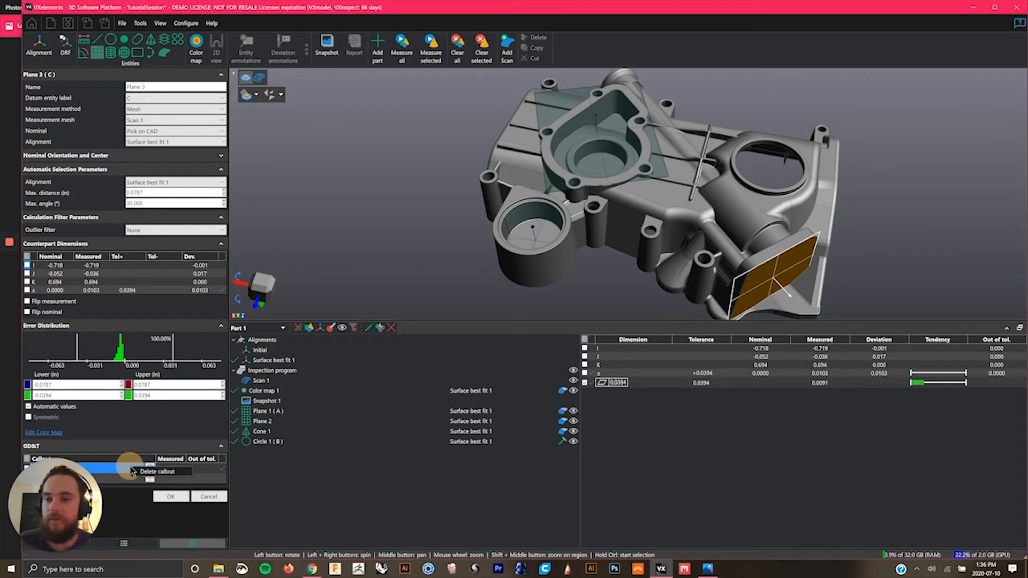
left_click(142, 473)
key("Delete")
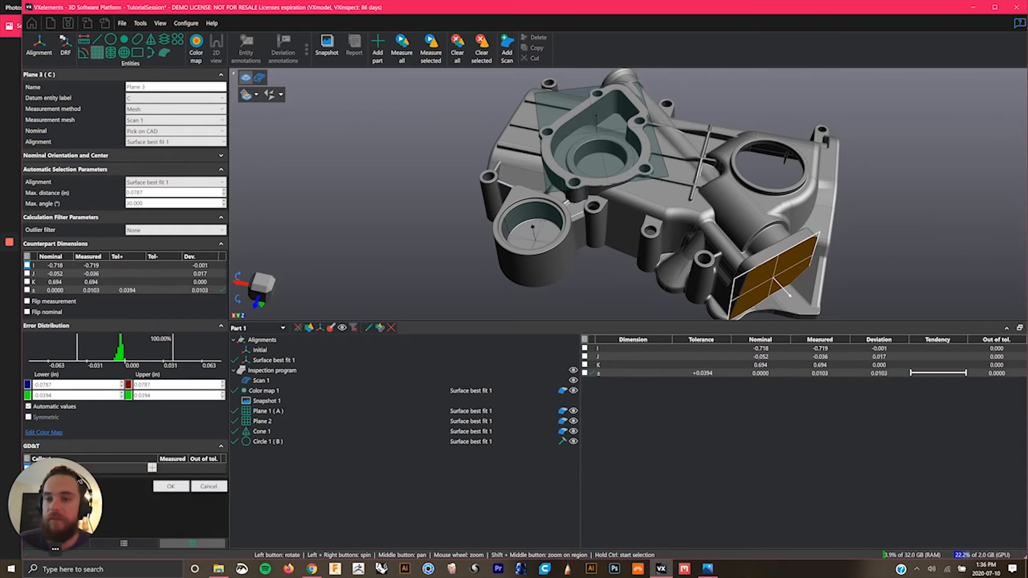
left_click(172, 487)
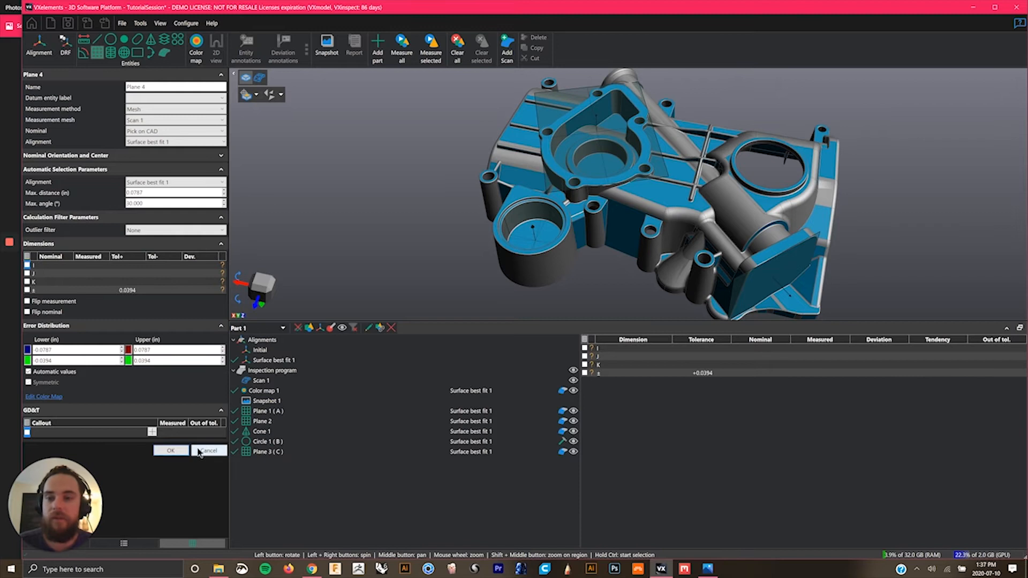
left_click(210, 452)
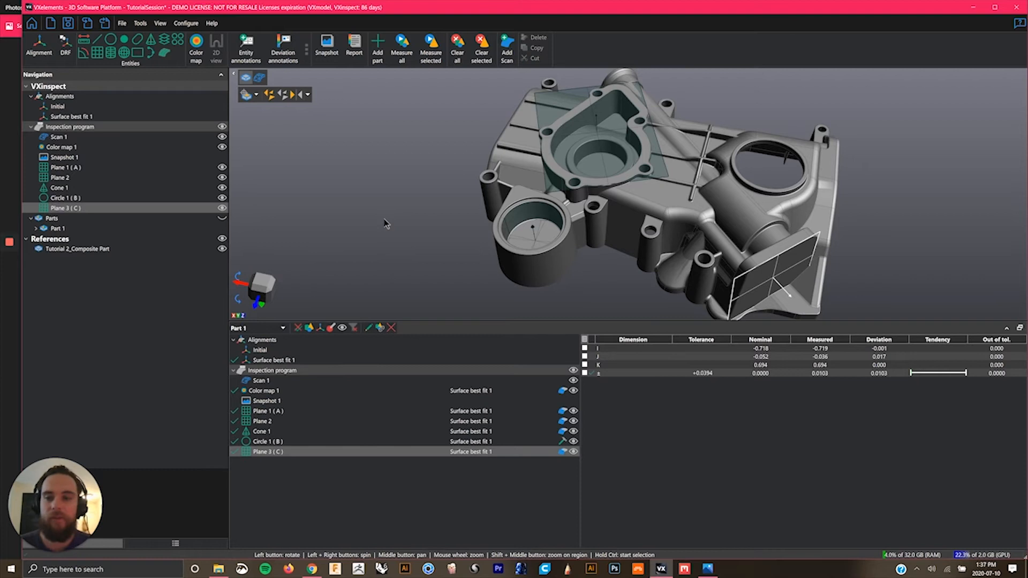
Start a new distance entity and set its construction method to Point, plane.
left_click_drag(391, 221, 329, 178)
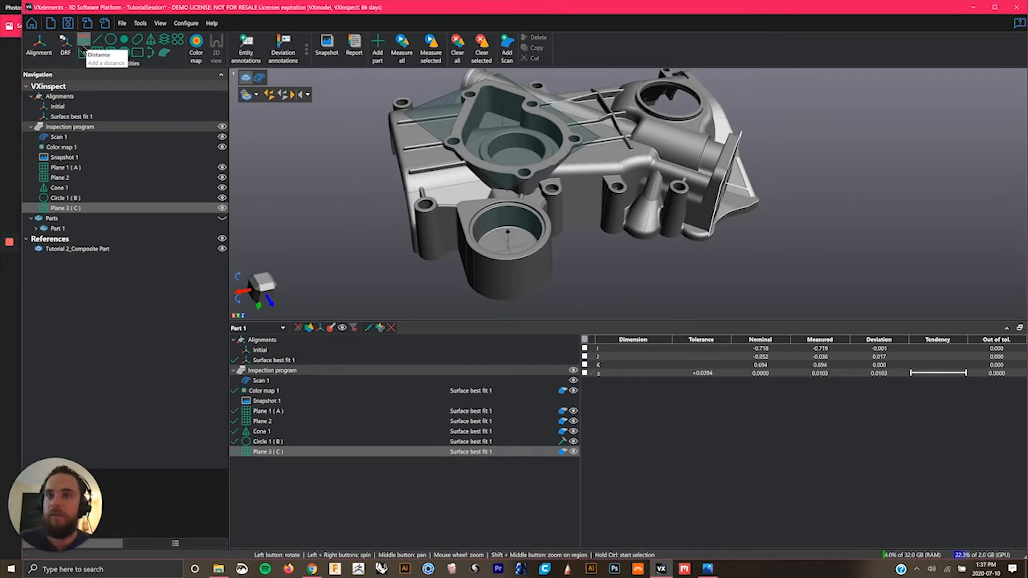
left_click(82, 43)
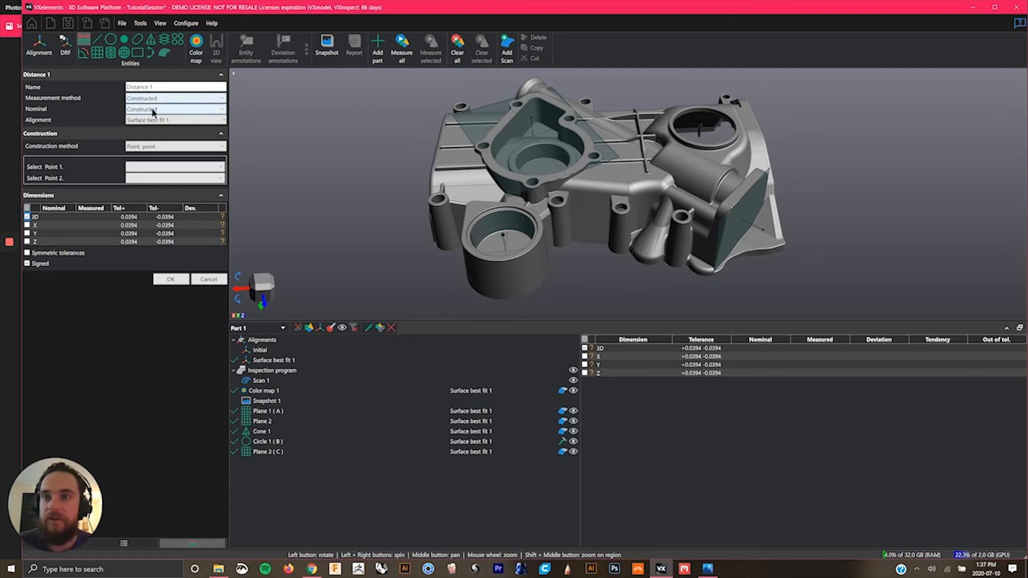
left_click(156, 147)
left_click(159, 167)
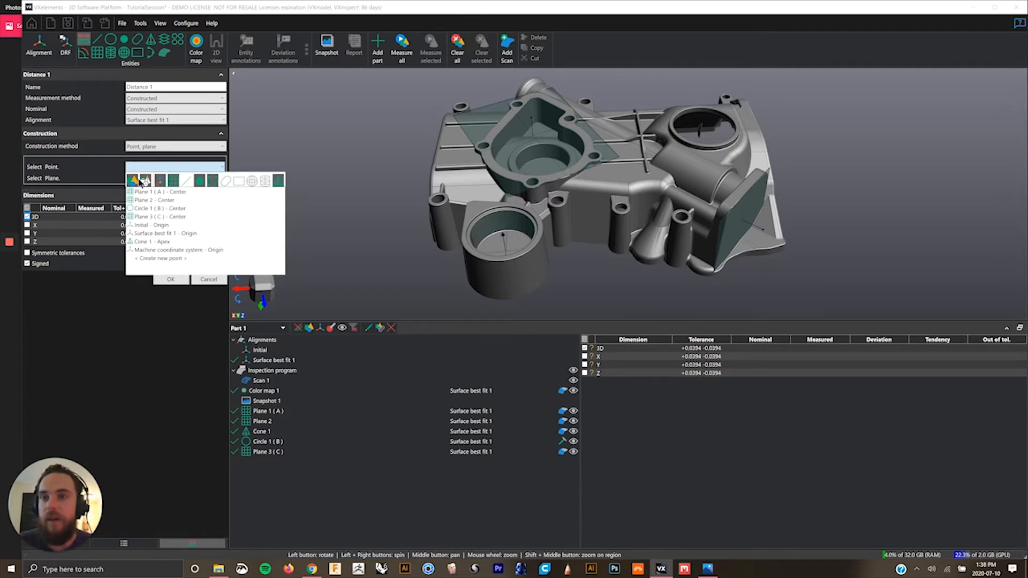
Toggle the entity display filters for the distance's point candidates off and back on.
left_click(141, 182)
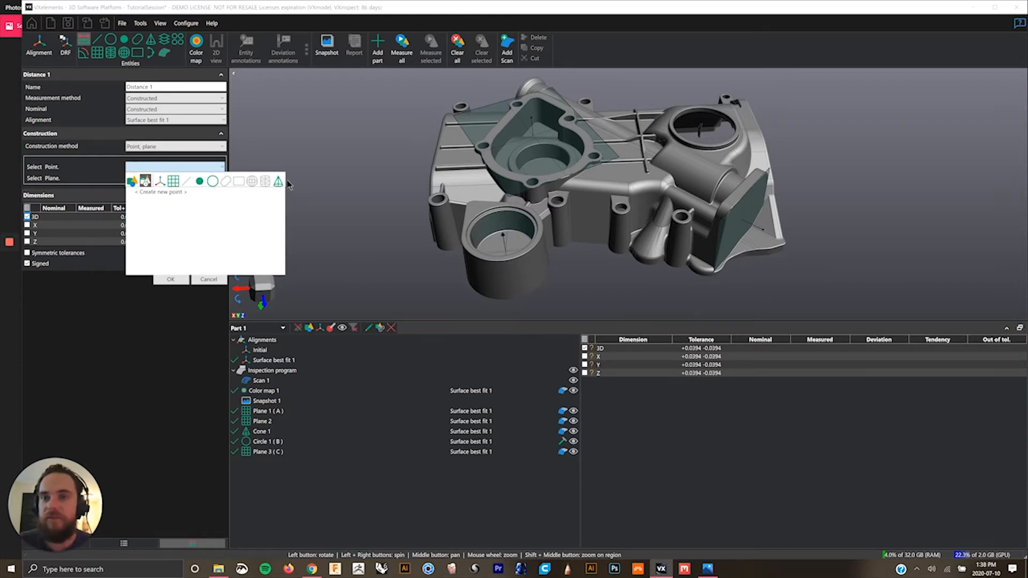
left_click(133, 182)
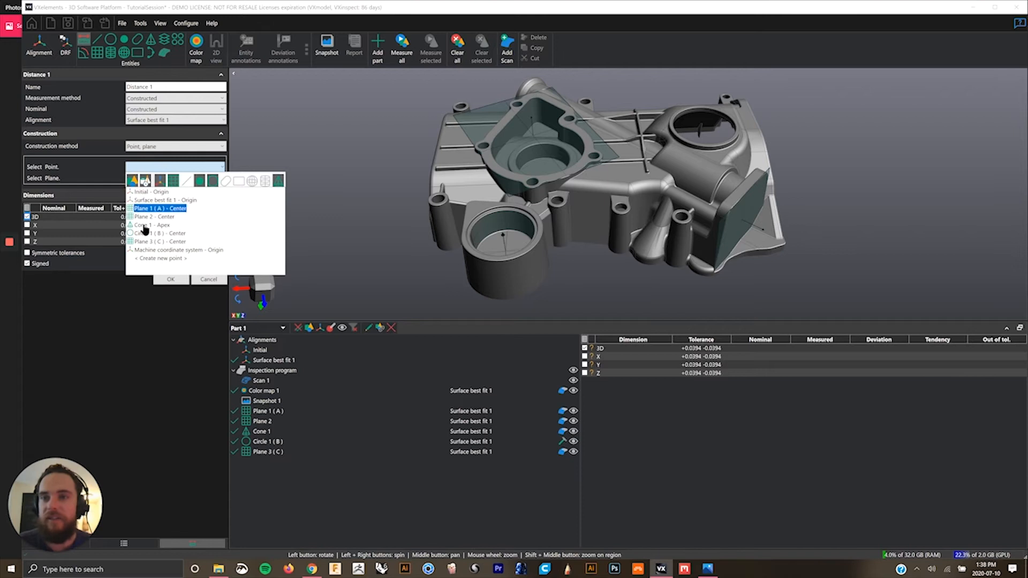
left_click(143, 182)
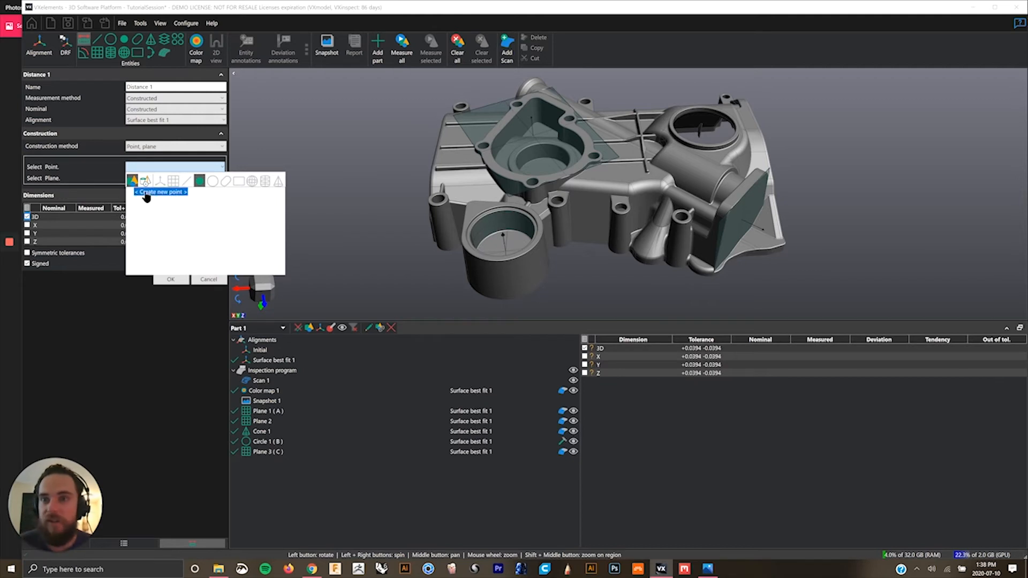
left_click(134, 183)
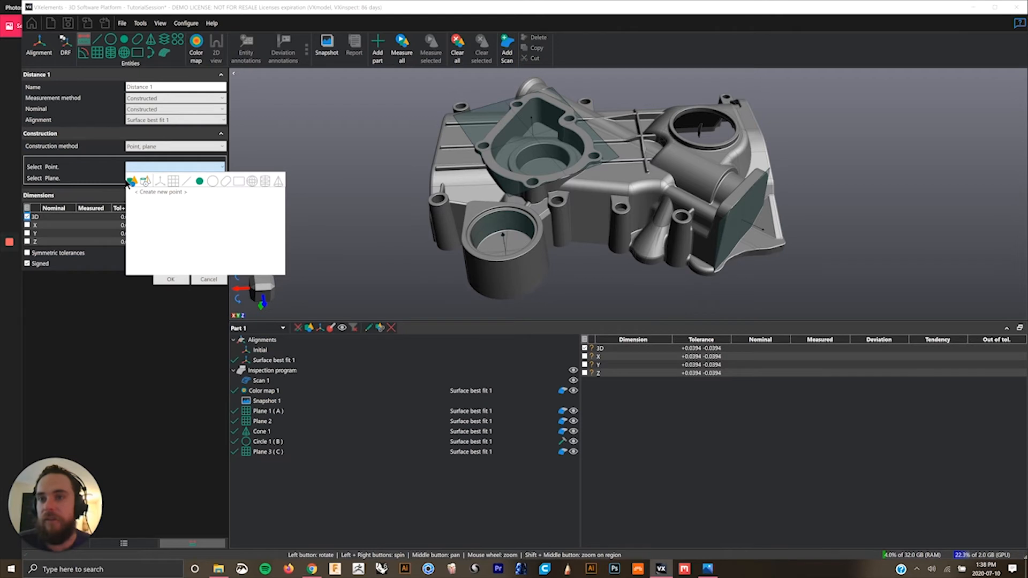
left_click(145, 183)
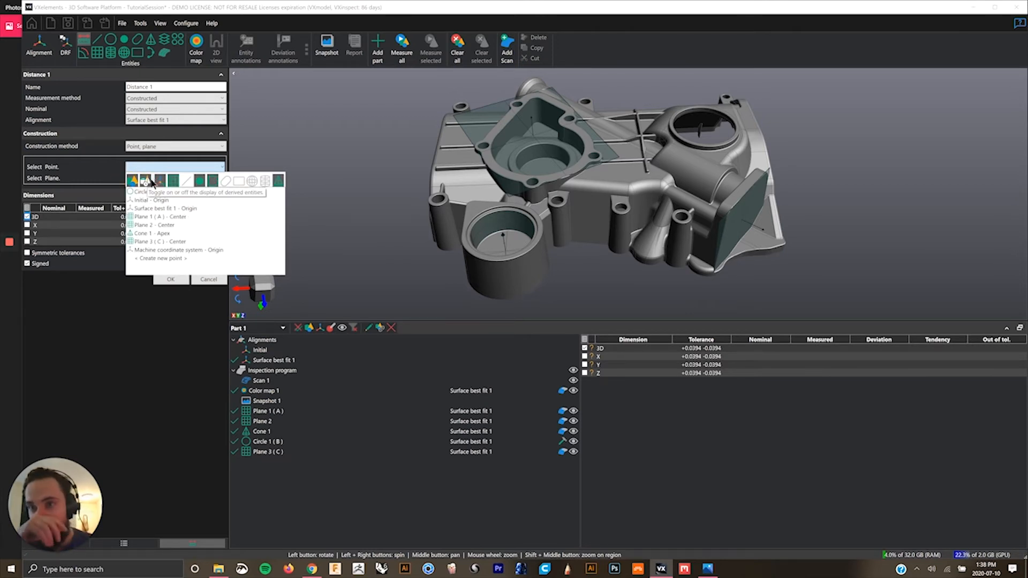
Construct the distance from the center of Plane 1 (A) to Plane 2.
left_click(181, 217)
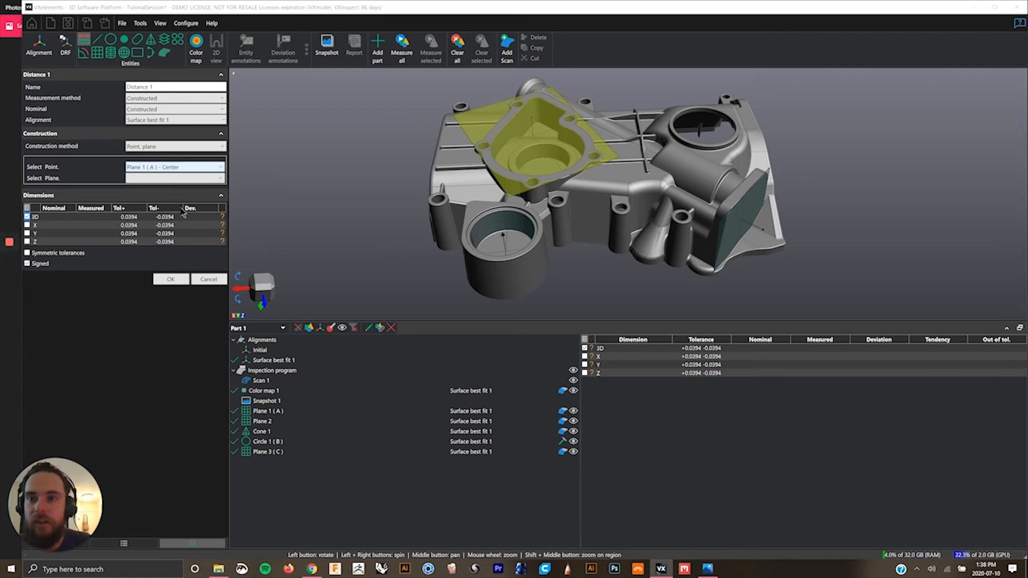
left_click(173, 179)
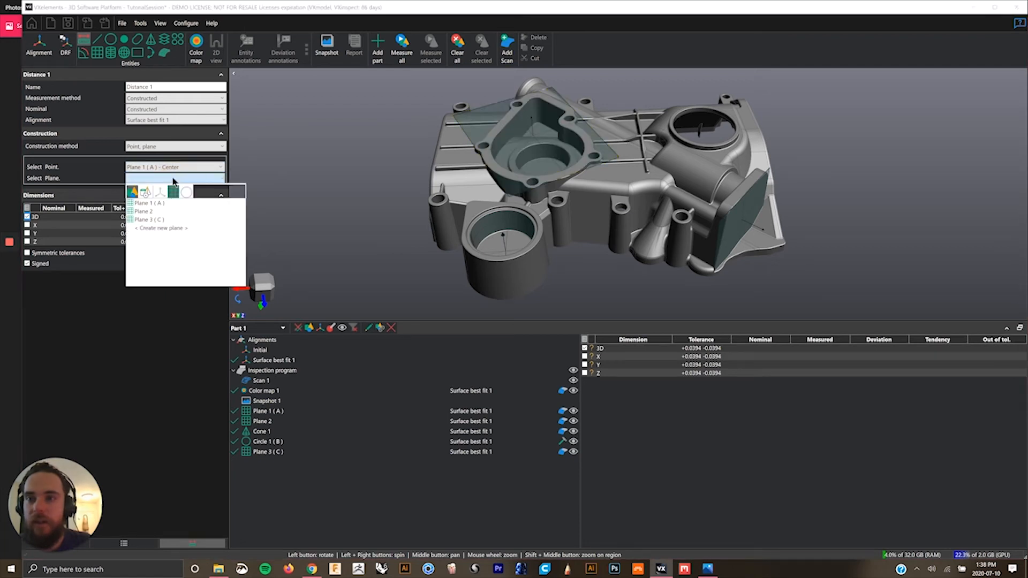
left_click(151, 211)
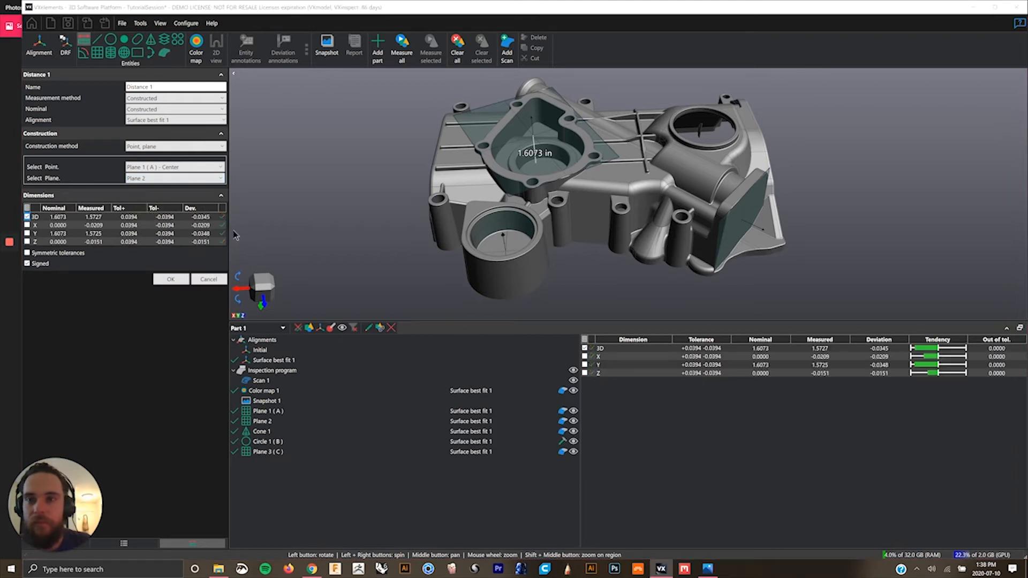
Examine the distance between Plane 1 (A) and Plane 2 against the coordinate axes from several angles.
left_click_drag(332, 222, 517, 259)
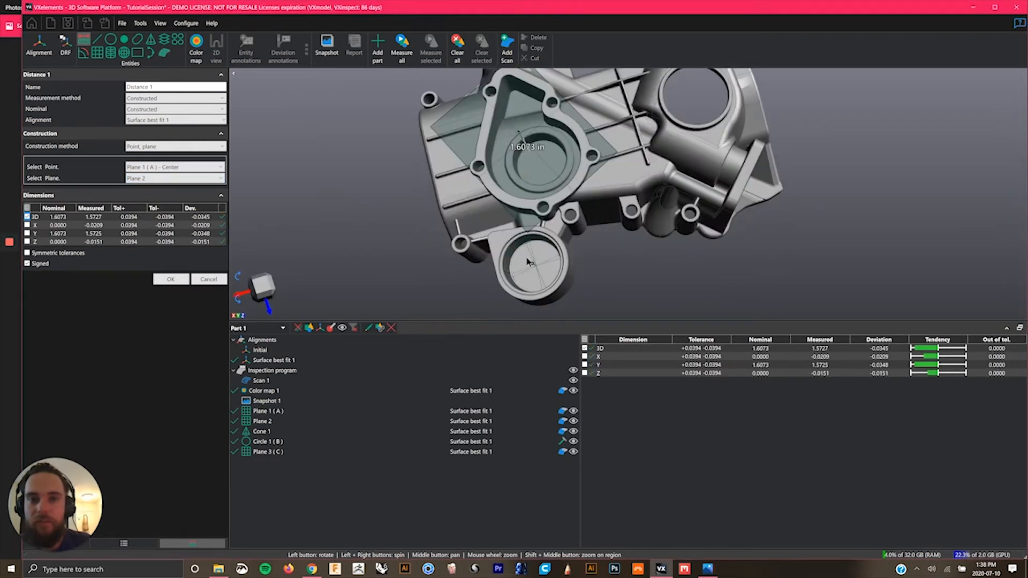
left_click_drag(353, 174, 354, 173)
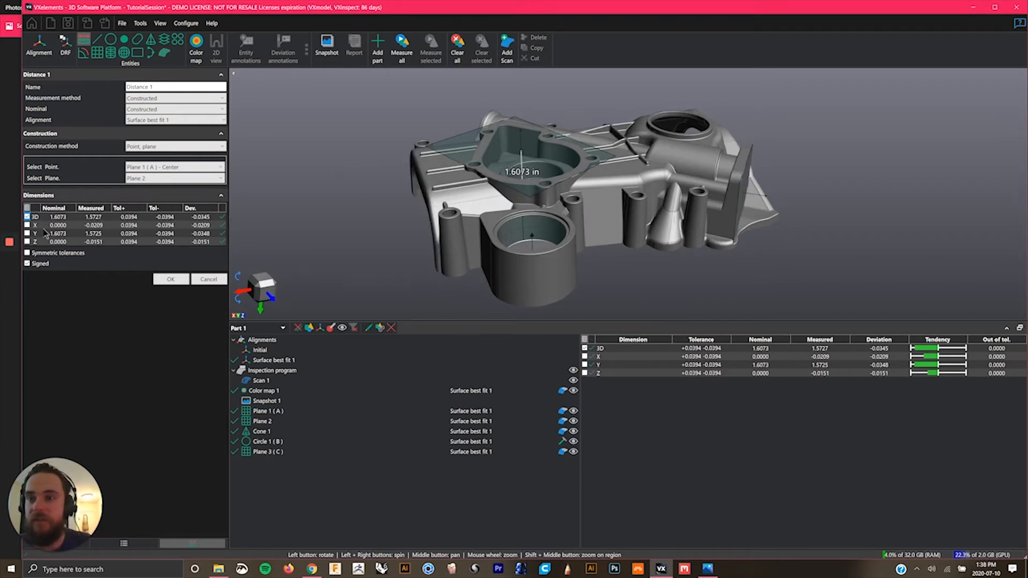
left_click_drag(314, 203, 264, 285)
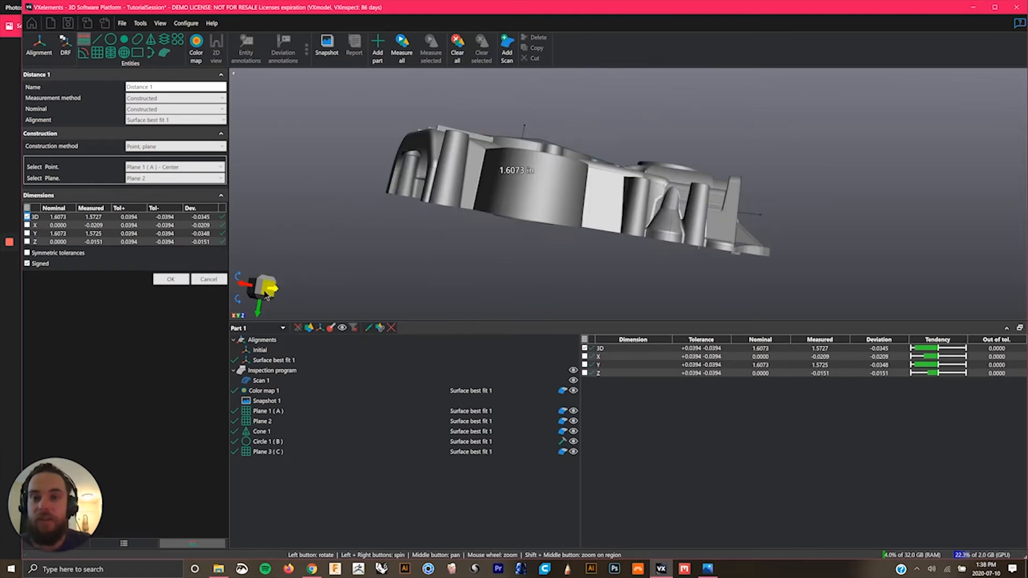
Report only the Y component for the distance between Plane 1 (A) and Plane 2, and create the distance entity.
left_click_drag(292, 238, 291, 239)
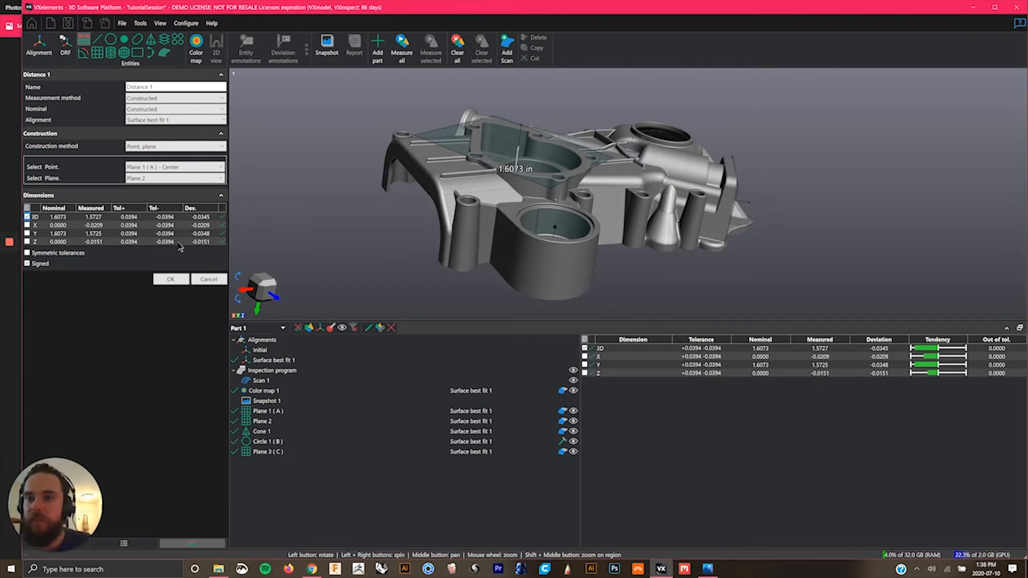
left_click(28, 217)
left_click(27, 234)
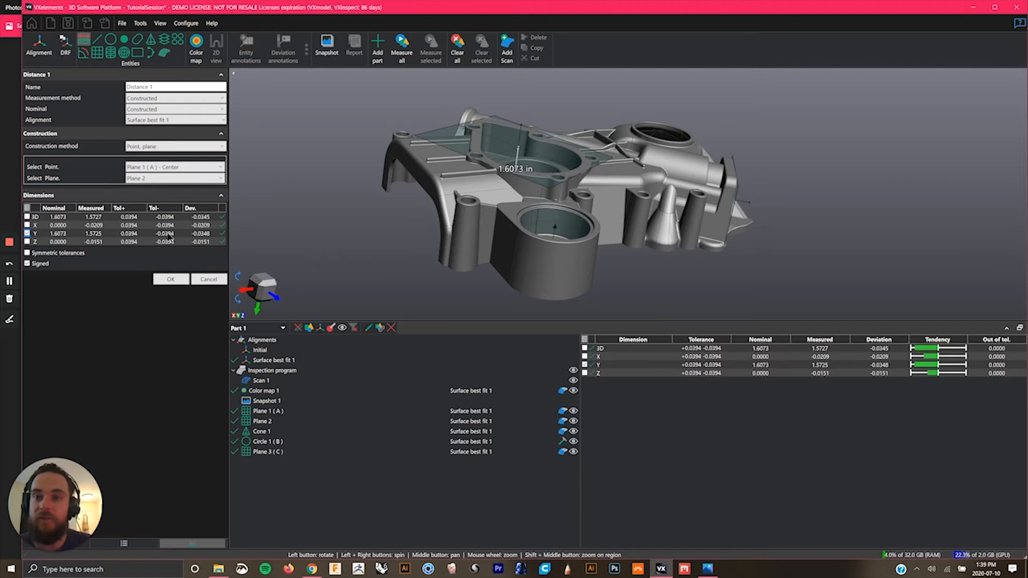
left_click_drag(332, 196, 333, 198)
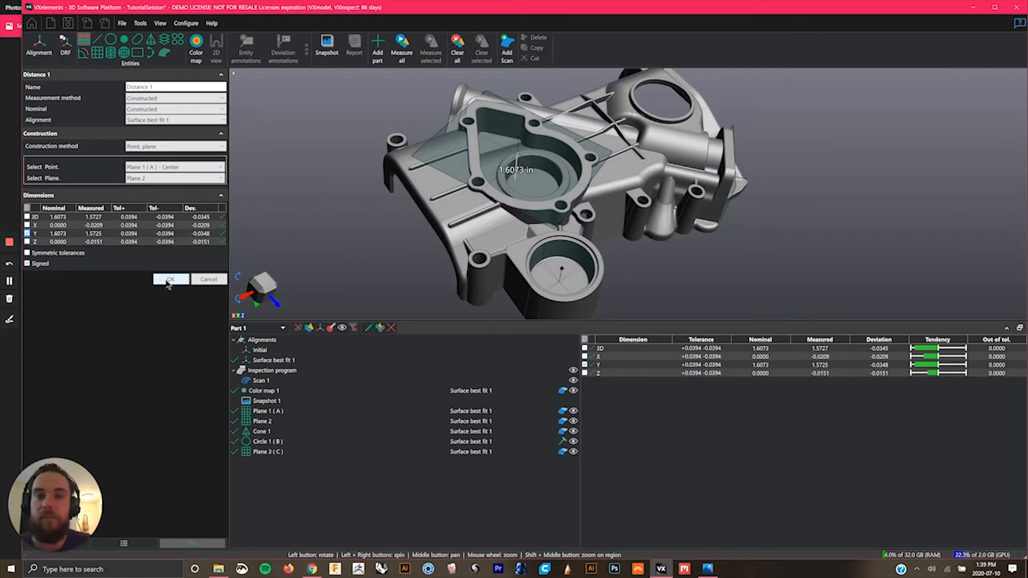
left_click(169, 280)
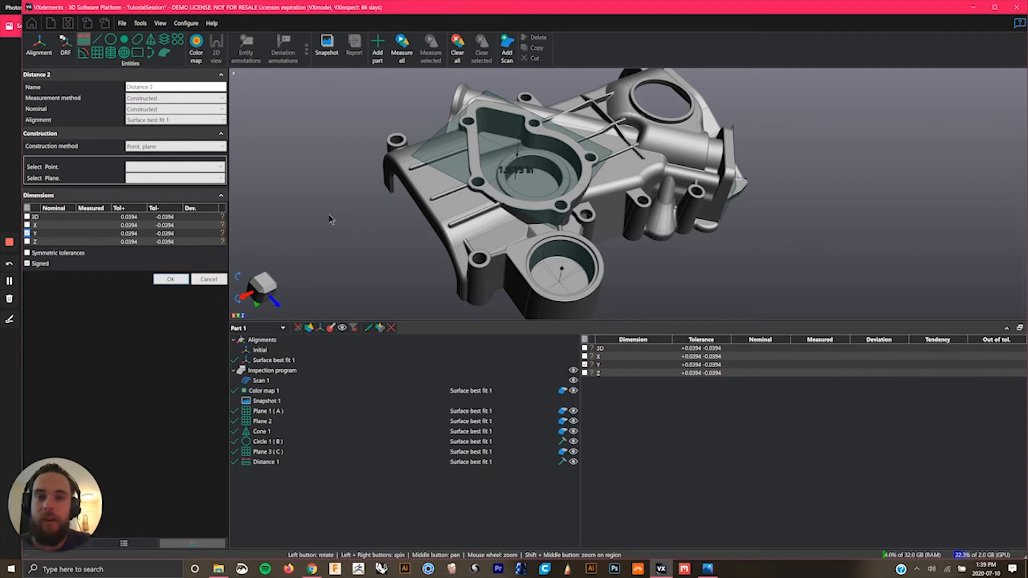
Place the dimension label of the Plane 1 (A) to Plane 2 distance clear of the part, beside its outer edge.
left_click_drag(338, 229, 341, 220)
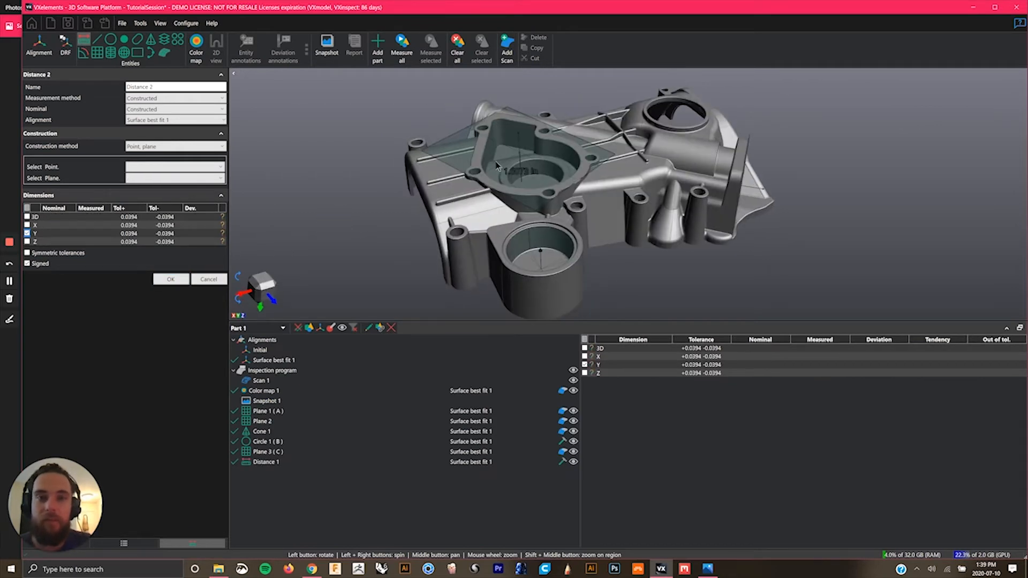
mouse_move(462, 175)
left_mouse_down()
mouse_move(357, 197)
mouse_move(322, 113)
mouse_move(287, 131)
mouse_move(390, 120)
mouse_move(431, 152)
left_mouse_up()
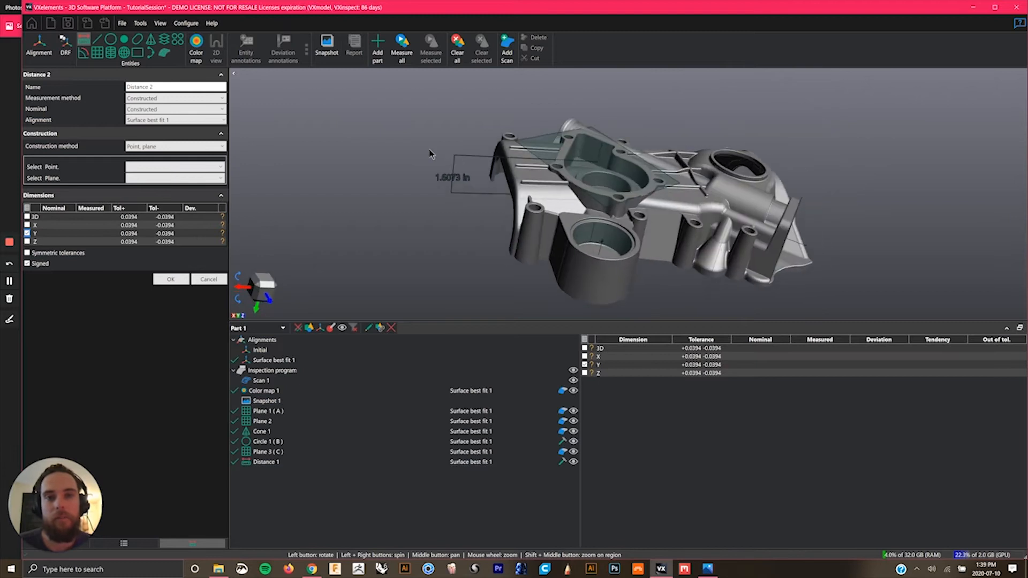
left_click(10, 282)
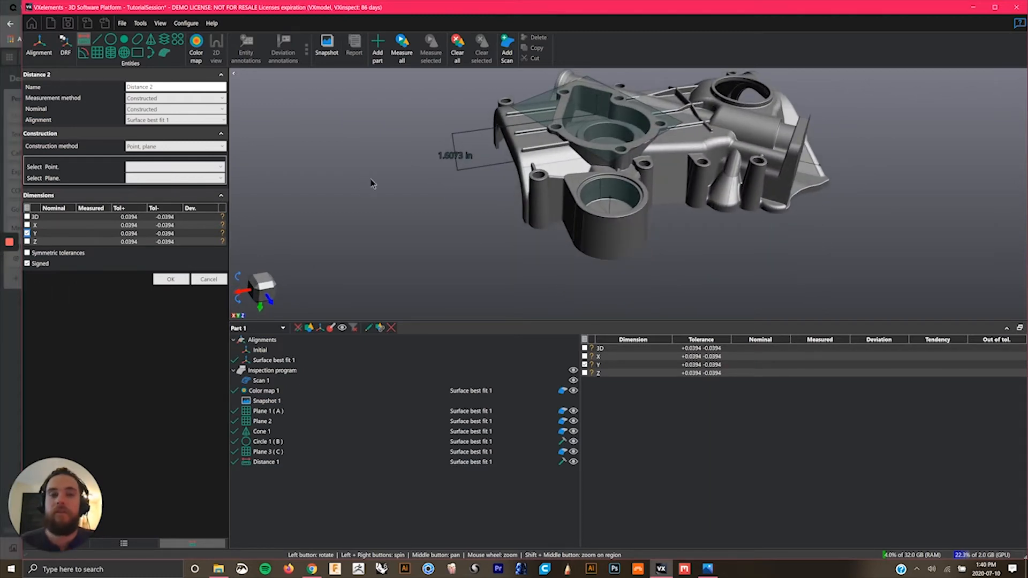
middle_click_drag(364, 166, 363, 168)
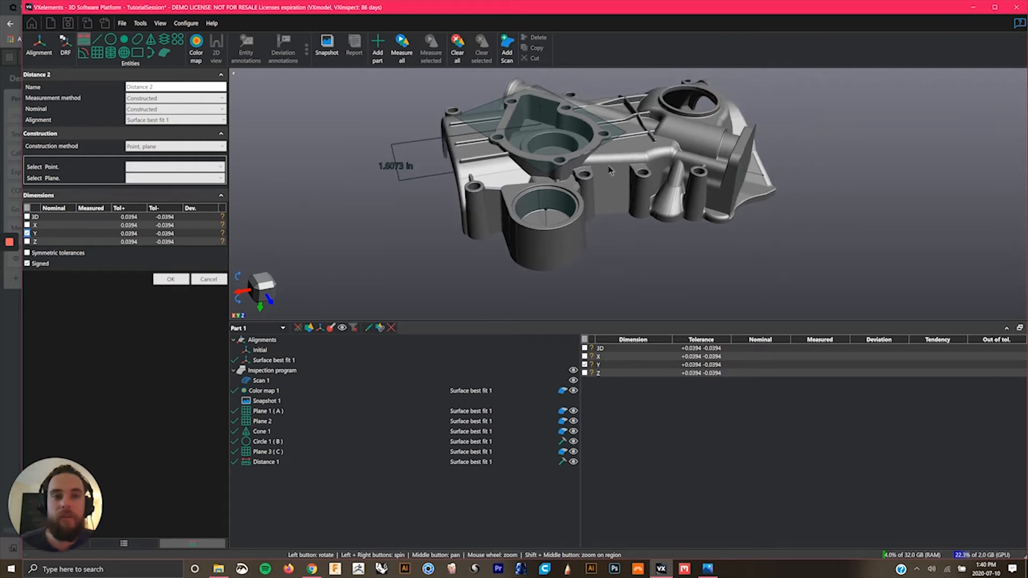
Create a probed cone entity by picking on the CAD the tapered boss beside the Plane 3 (C) flange.
left_click_drag(516, 163, 594, 195)
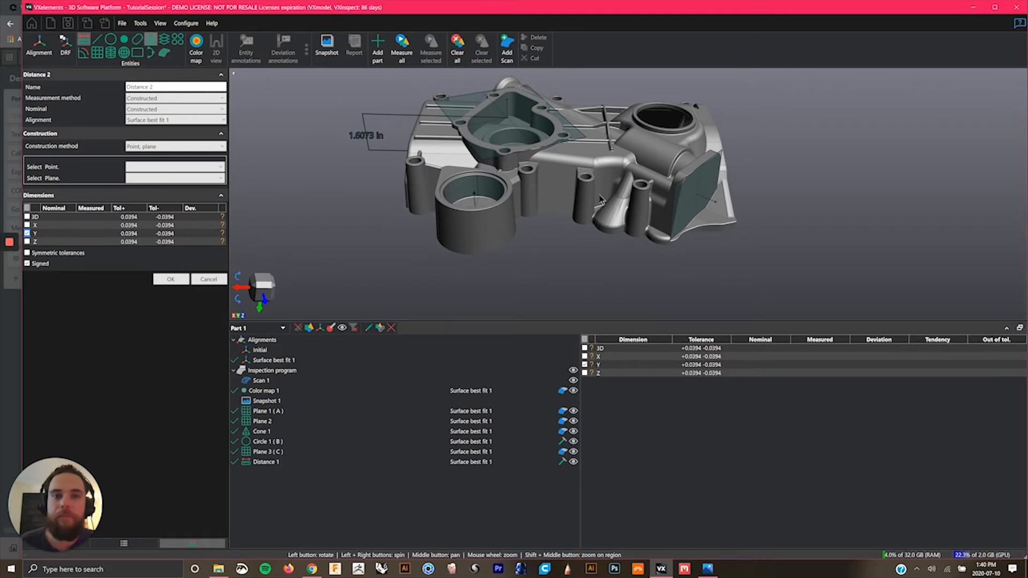
left_click(641, 217)
left_click(162, 442)
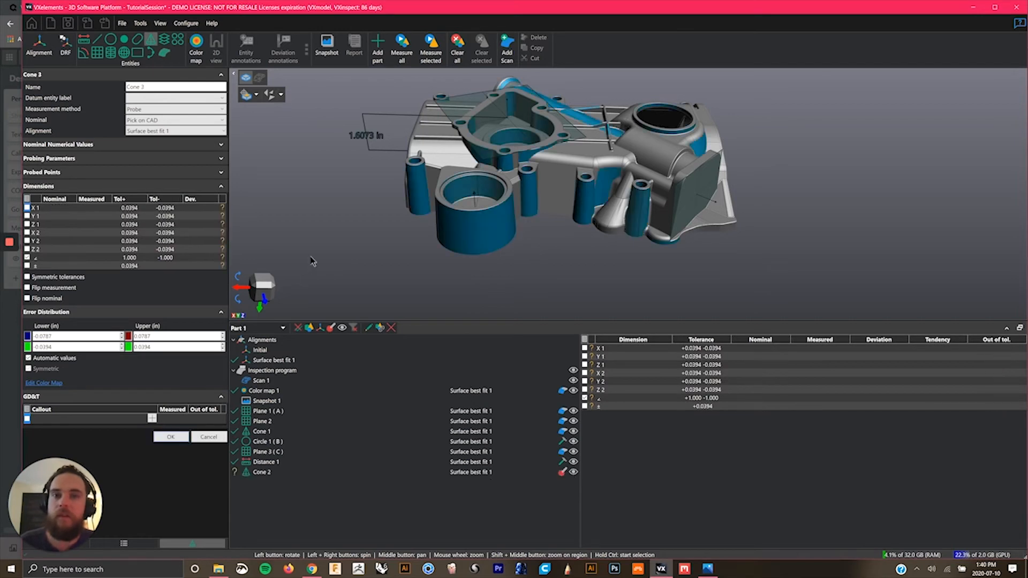
mouse_move(308, 225)
left_mouse_down()
mouse_move(315, 215)
mouse_move(301, 223)
left_mouse_up()
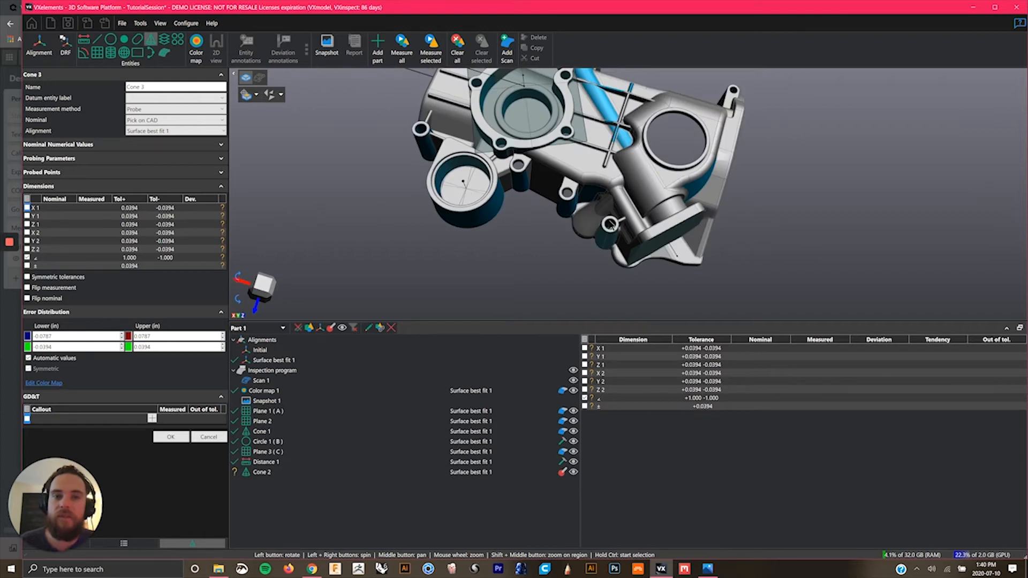
left_click_drag(571, 252, 553, 257)
Start a new distance named "center to cone cariant" and set its construction method to Point, line.
left_click(84, 41)
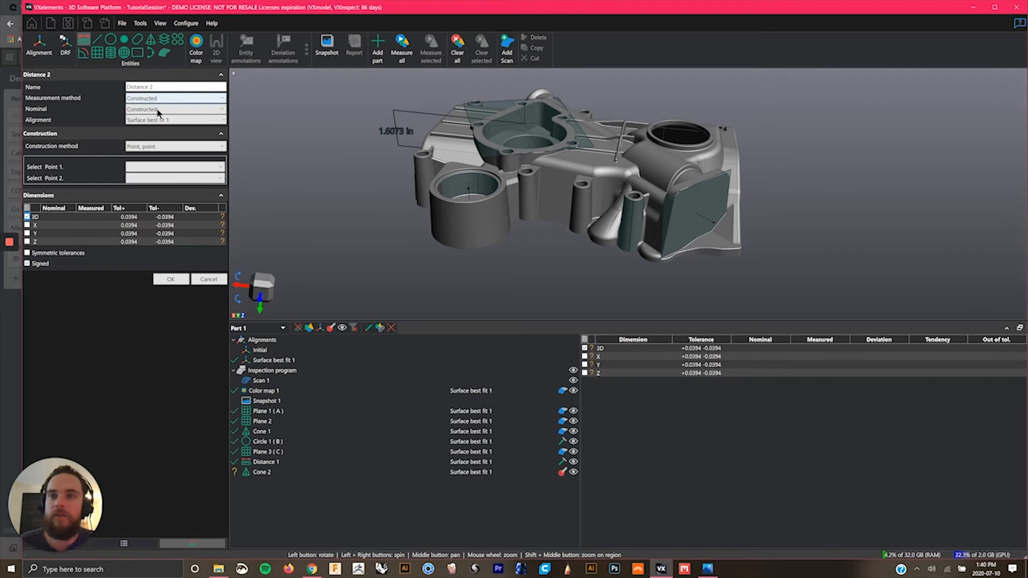
left_click_drag(162, 85, 122, 90)
type("center to cone canant")
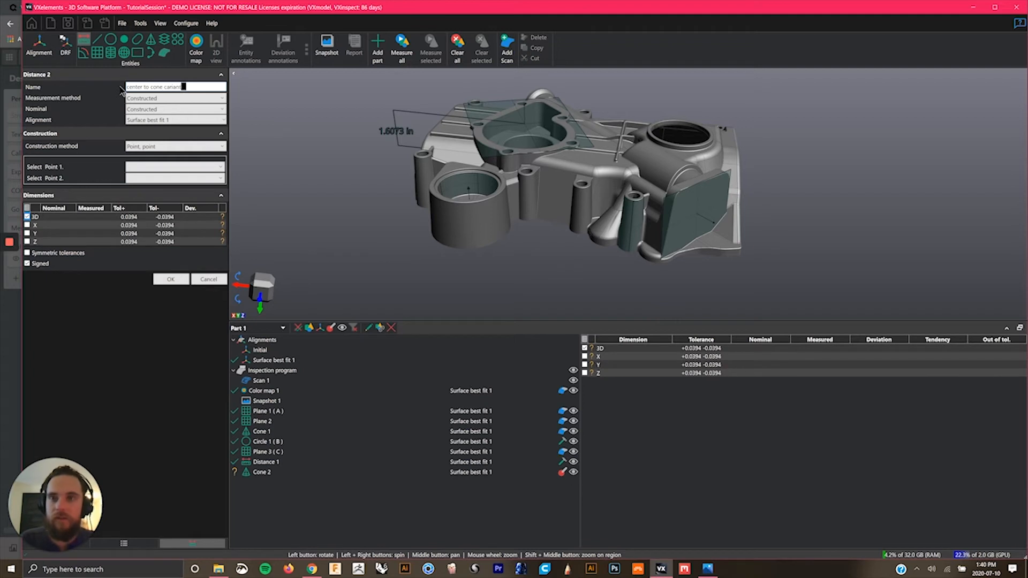
left_click(187, 146)
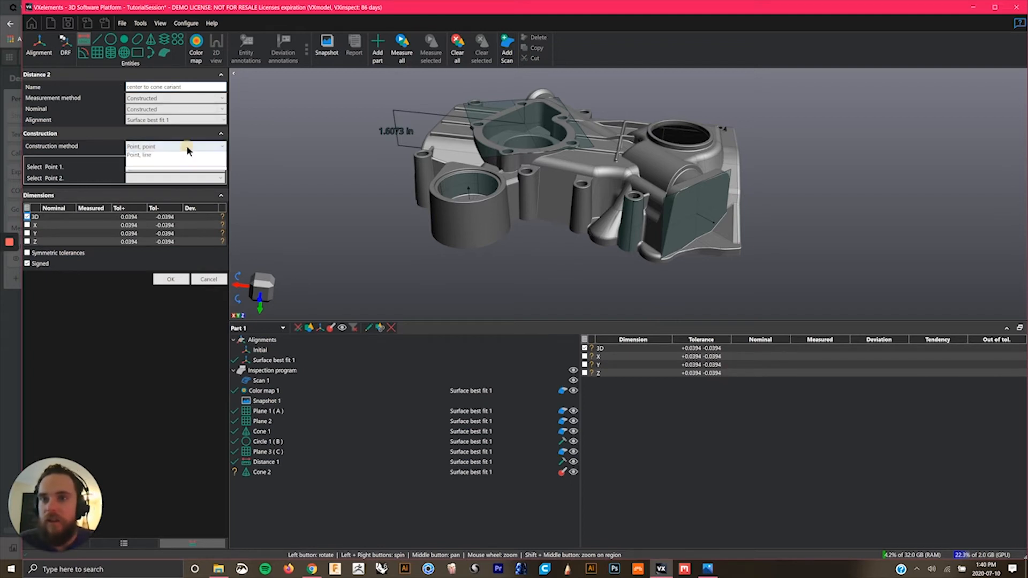
left_click(185, 171)
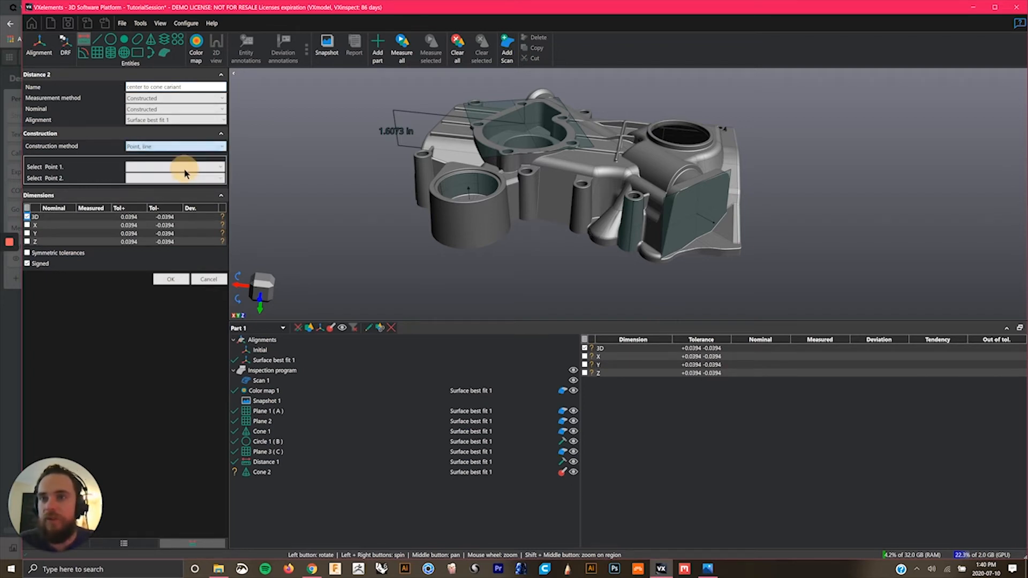
Construct the distance from the center of Circle 1 (B) to the axis of Cone 2.
left_click(167, 166)
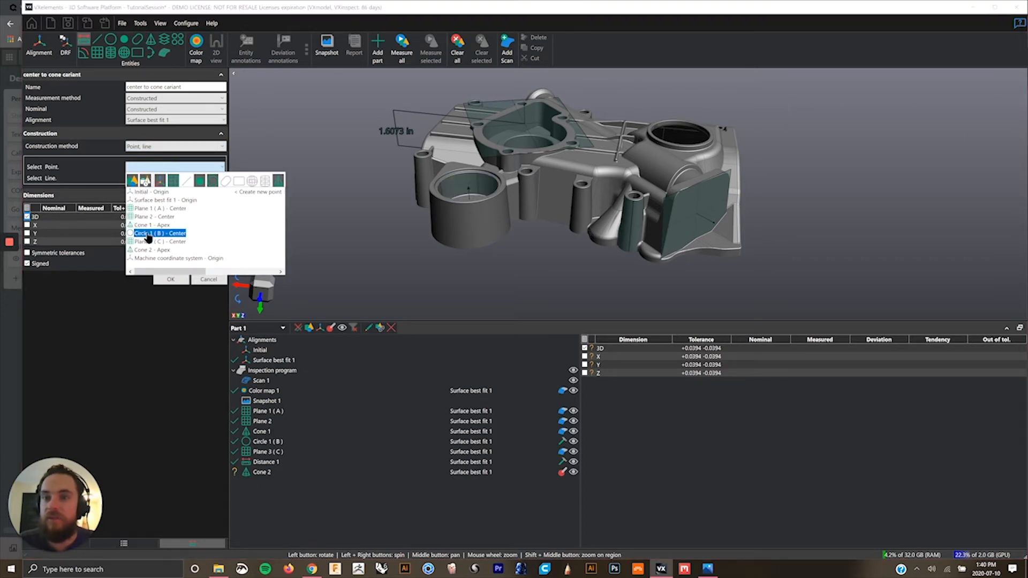
left_click(148, 234)
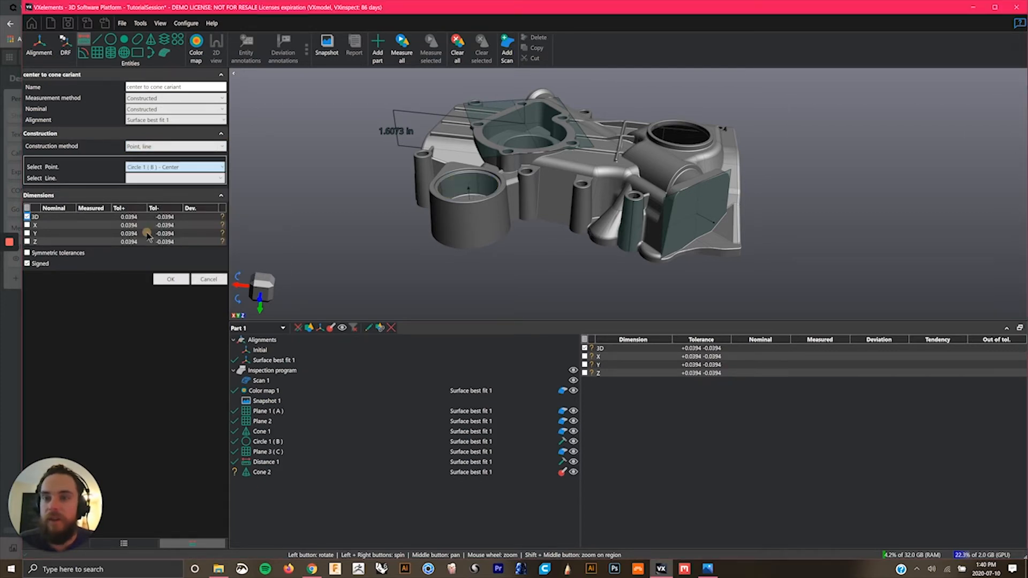
left_click(160, 180)
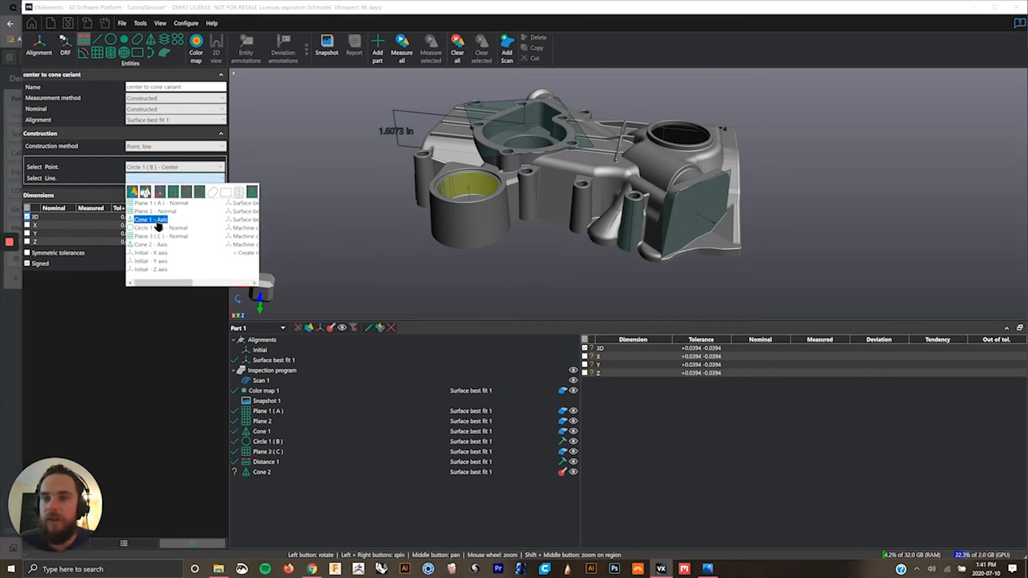
left_click(160, 246)
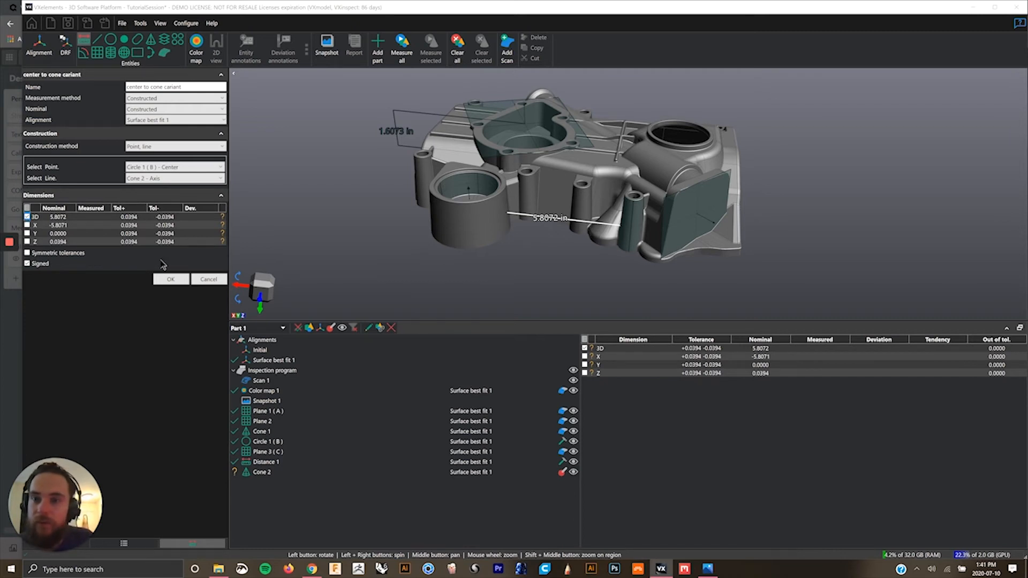
Report only the X component for the Circle 1 (B) to Cone 2 distance and create the entity.
left_click(27, 225)
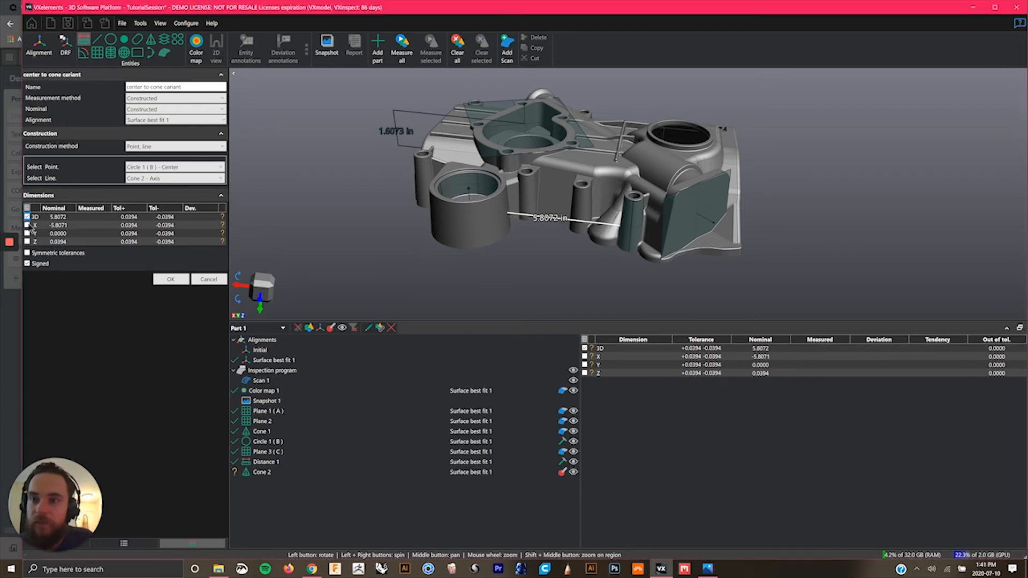
left_click(28, 217)
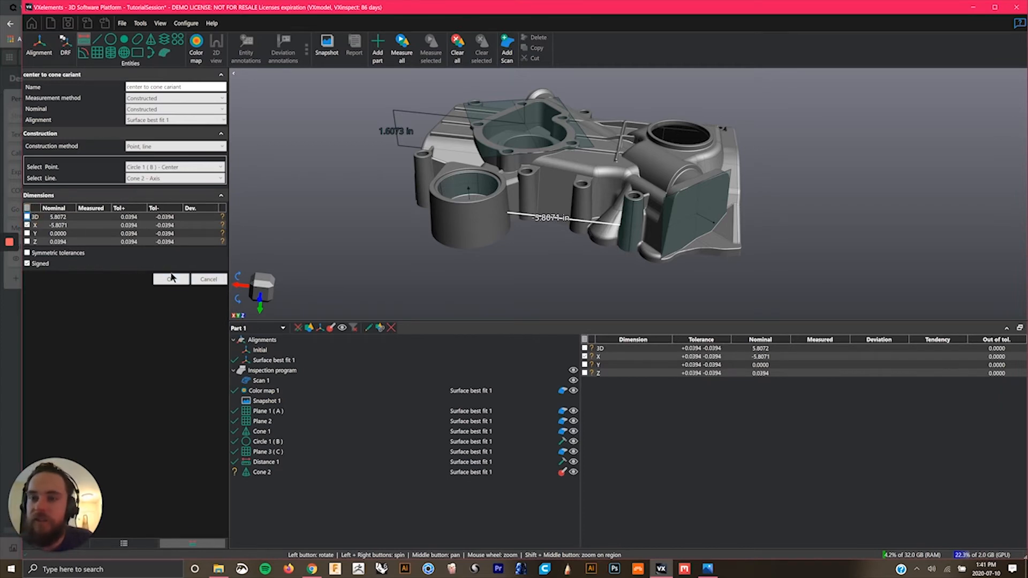
left_click(171, 278)
Place the X distance label clear of the part, below the circle and cone bosses, and leave the distance command.
left_click(558, 271)
left_click_drag(558, 270, 549, 271)
left_click_drag(539, 226, 481, 283)
left_click_drag(364, 212, 376, 214)
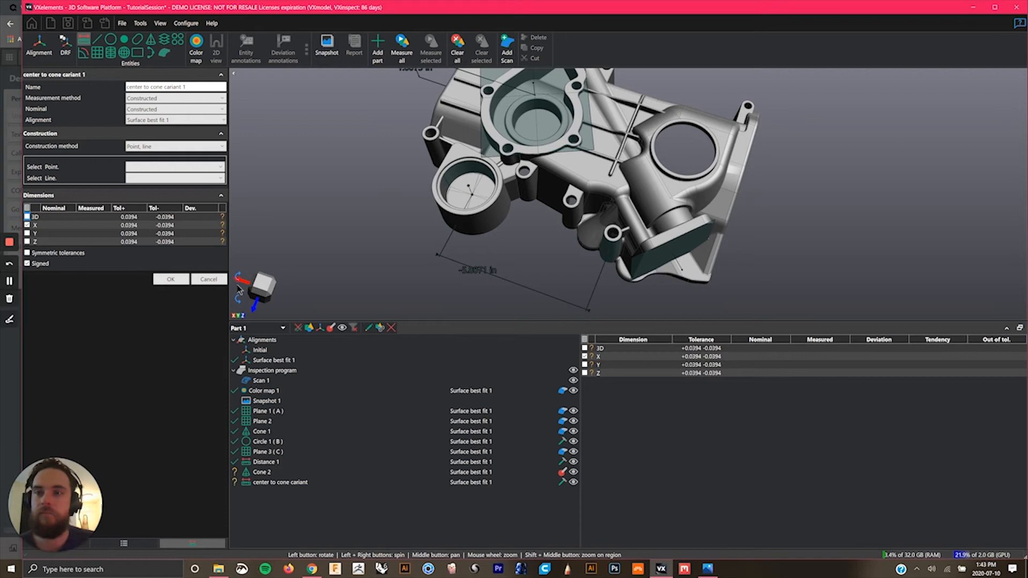
left_click_drag(357, 212, 391, 209)
scroll(391, 207, "up", 2)
mouse_move(598, 168)
middle_mouse_down()
mouse_move(519, 194)
mouse_move(592, 165)
middle_mouse_up()
scroll(519, 193, "up", 2)
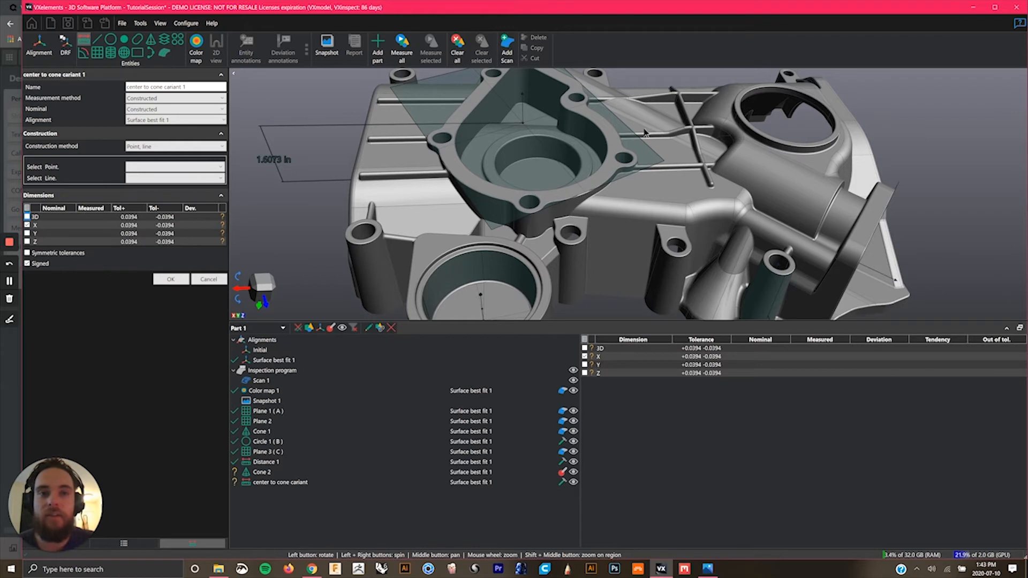
left_click_drag(490, 182, 476, 181)
scroll(476, 181, "down", 1)
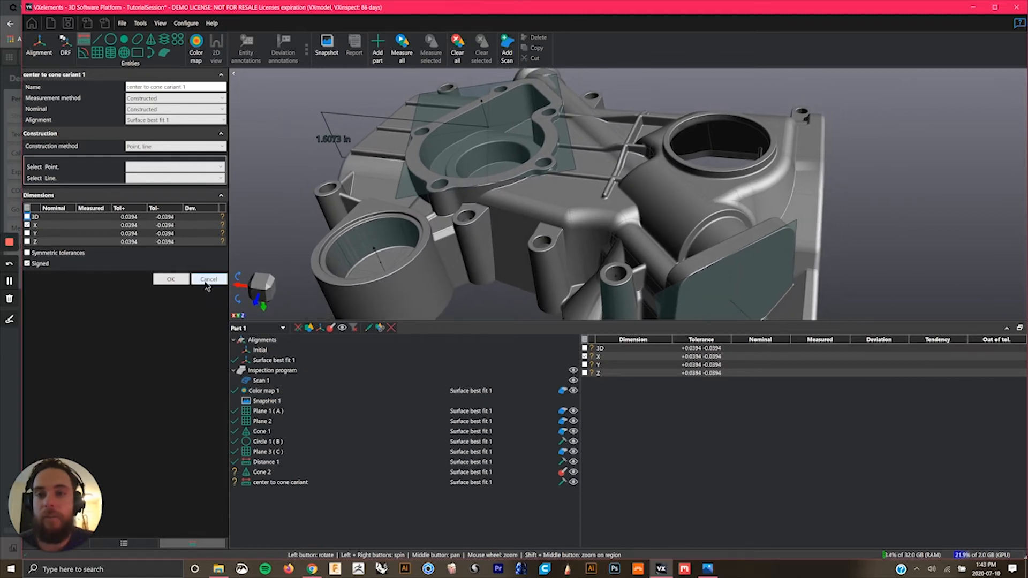
left_click(206, 283)
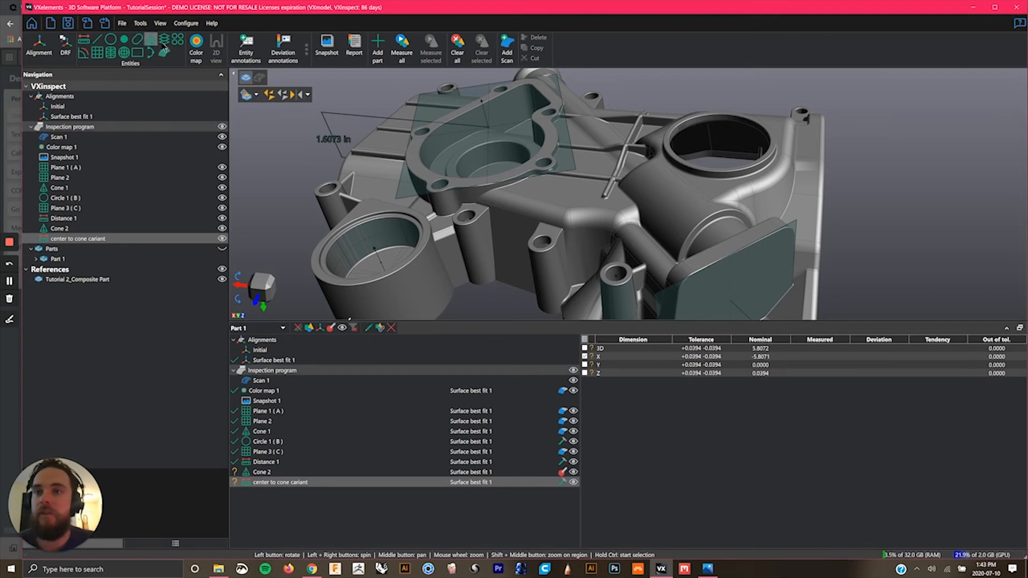
Define a new probed cone by picking on the CAD the faces of the central bore inside the Plane 1 (A) recess.
left_click(494, 154)
scroll(478, 159, "up", 3)
left_click_drag(479, 156, 453, 121)
left_click(455, 116)
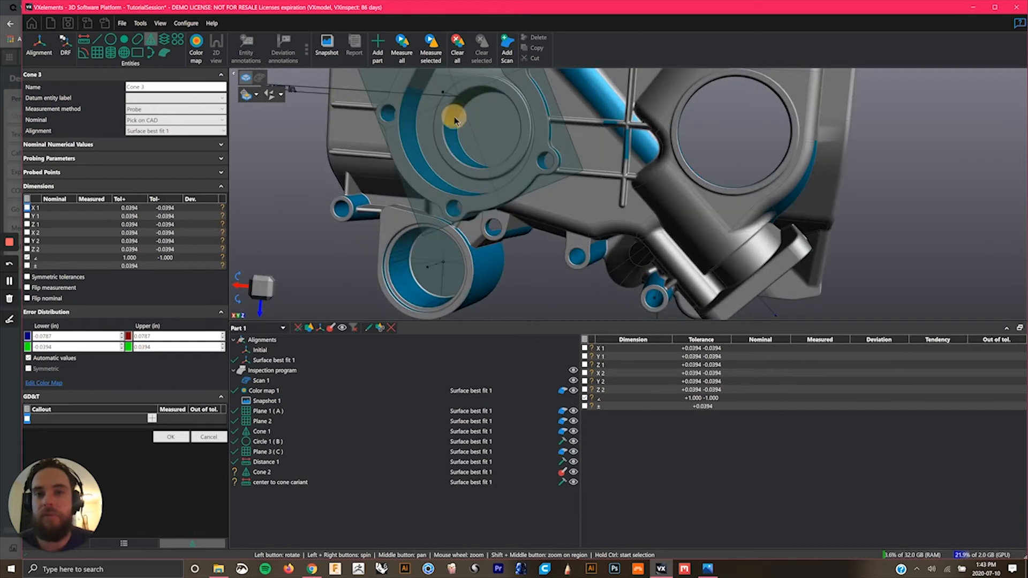
left_click(453, 142)
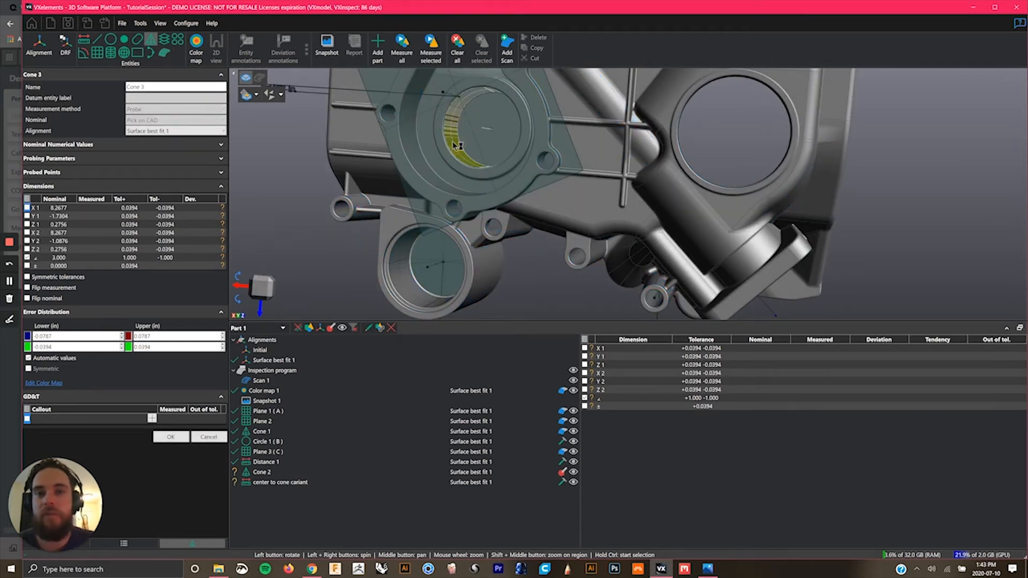
left_click(454, 142)
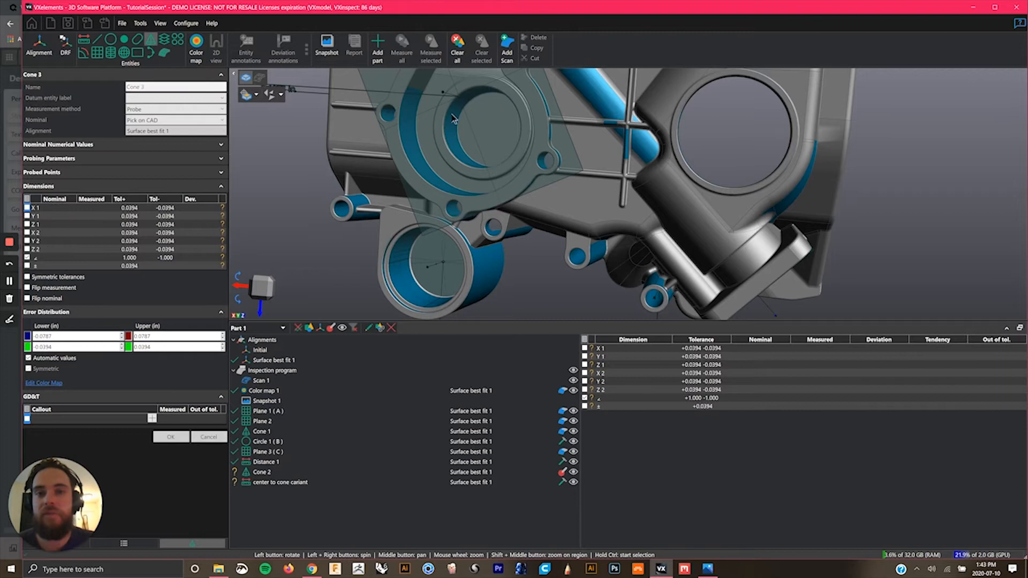
left_click(453, 118)
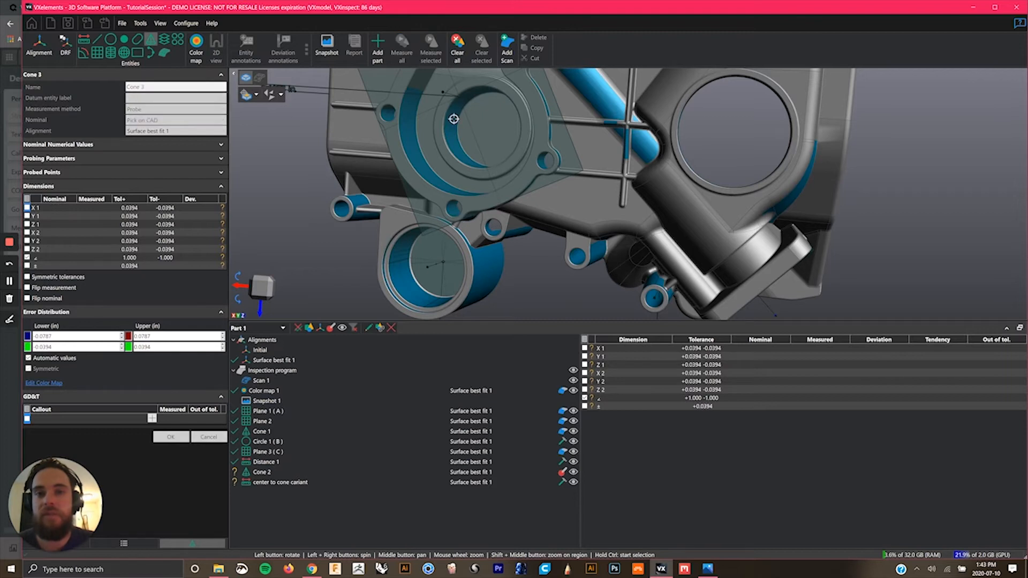
left_click(354, 160)
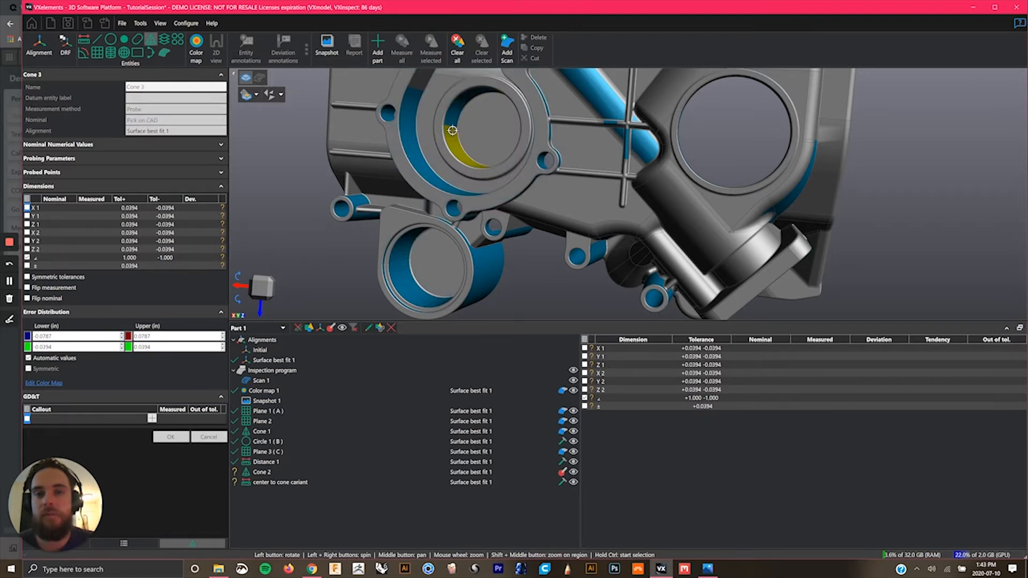
left_click(453, 125)
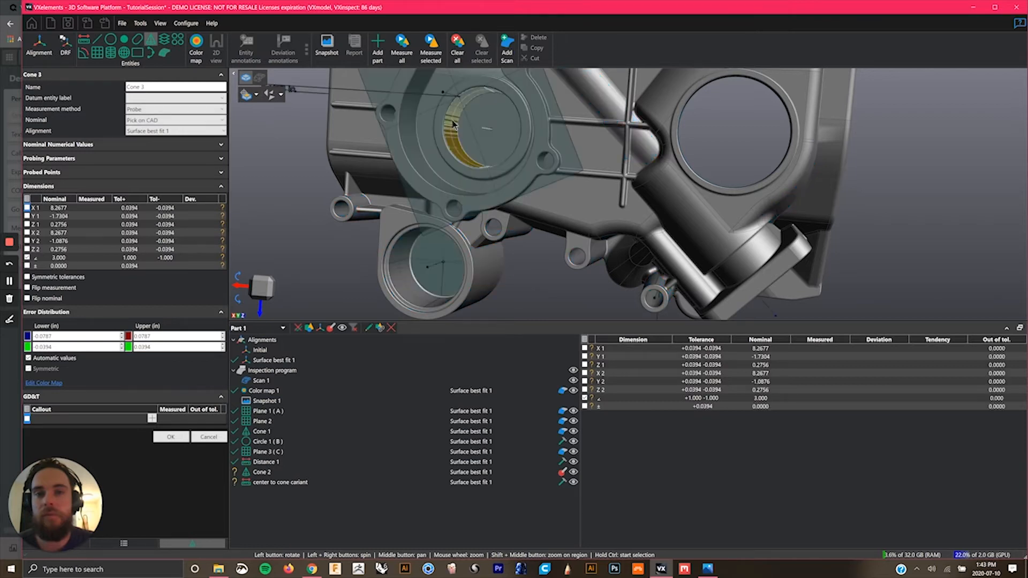
left_click(449, 131)
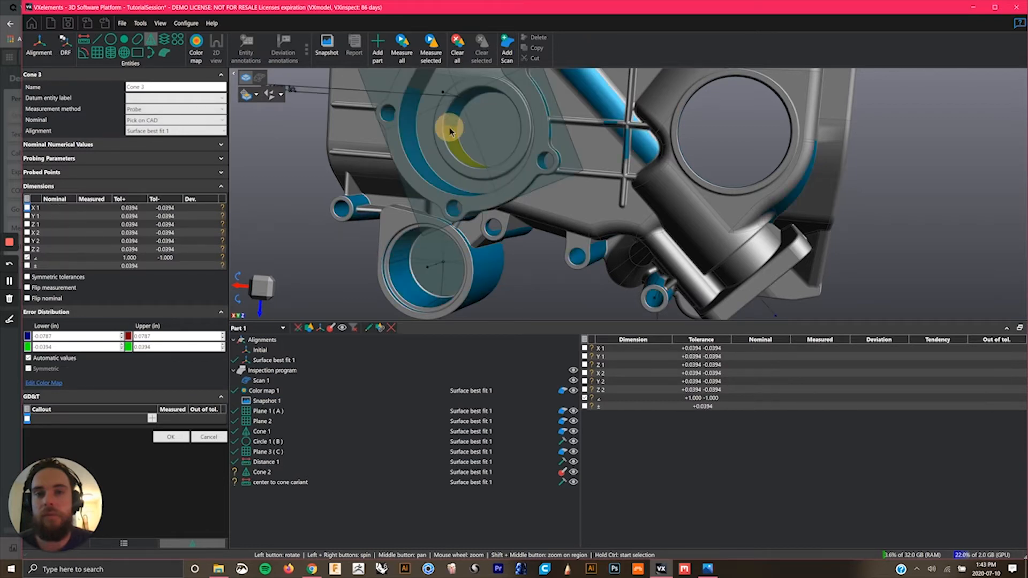
left_click_drag(277, 199, 198, 299)
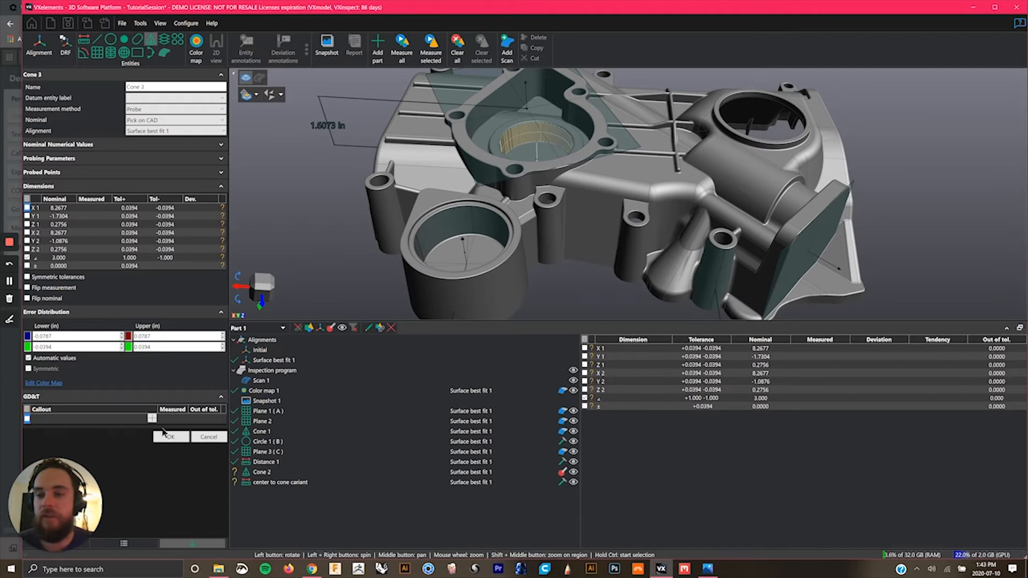
Add a perpendicularity callout with a 0.05 in tolerance and primary datum A to Cone 3, then create the cone.
left_click(152, 418)
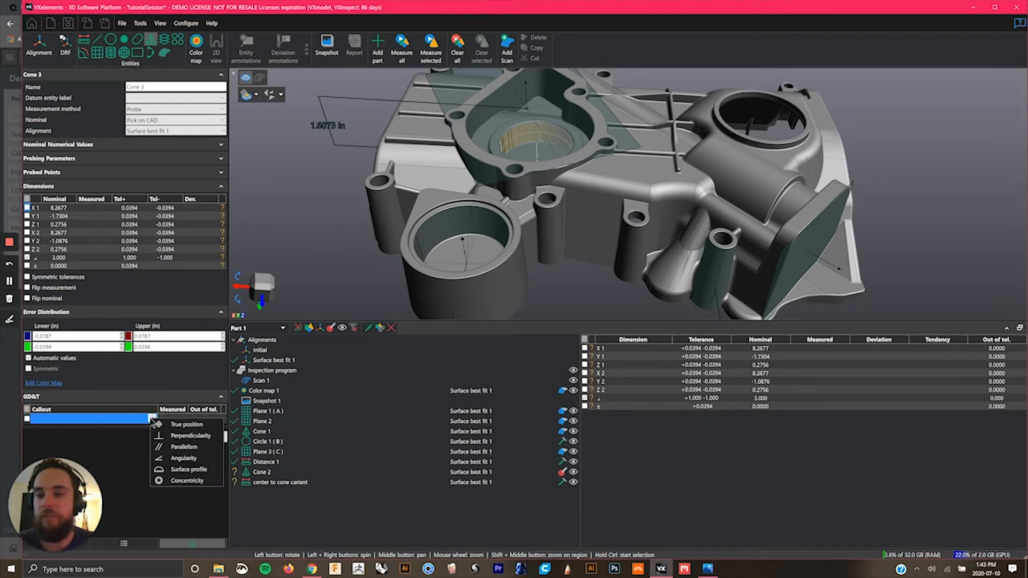
left_click(189, 438)
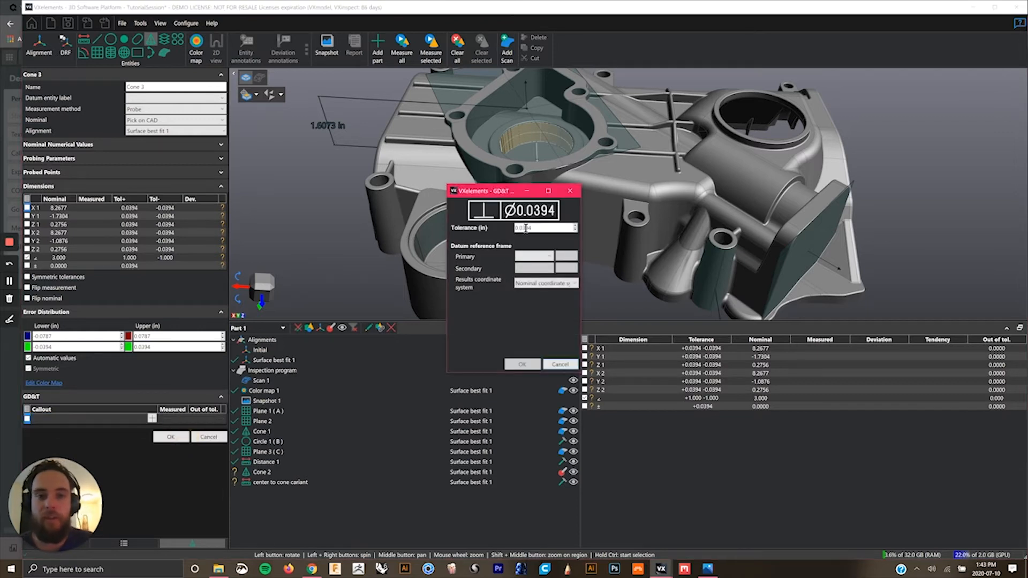
double_click(518, 228)
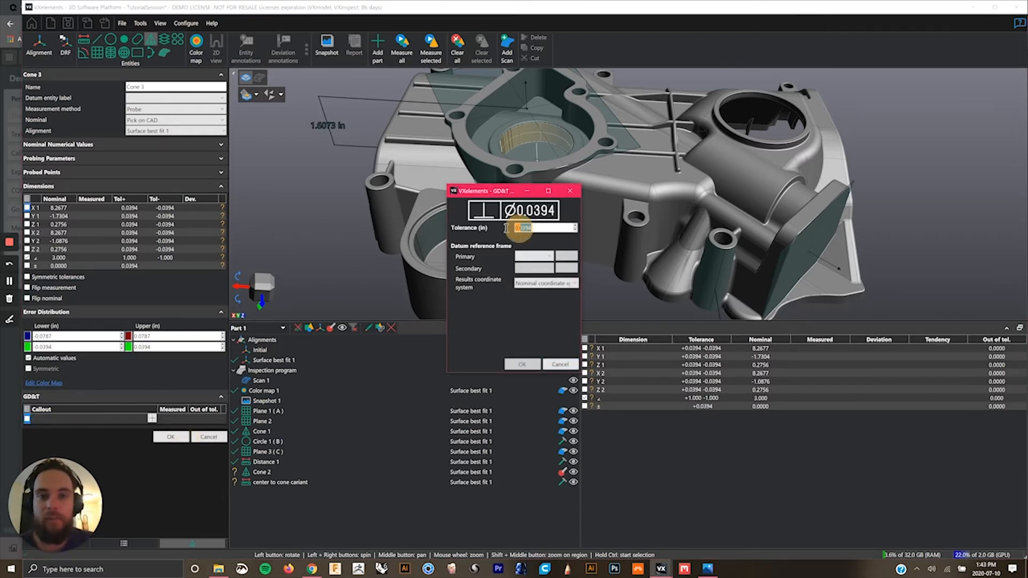
type("0.05")
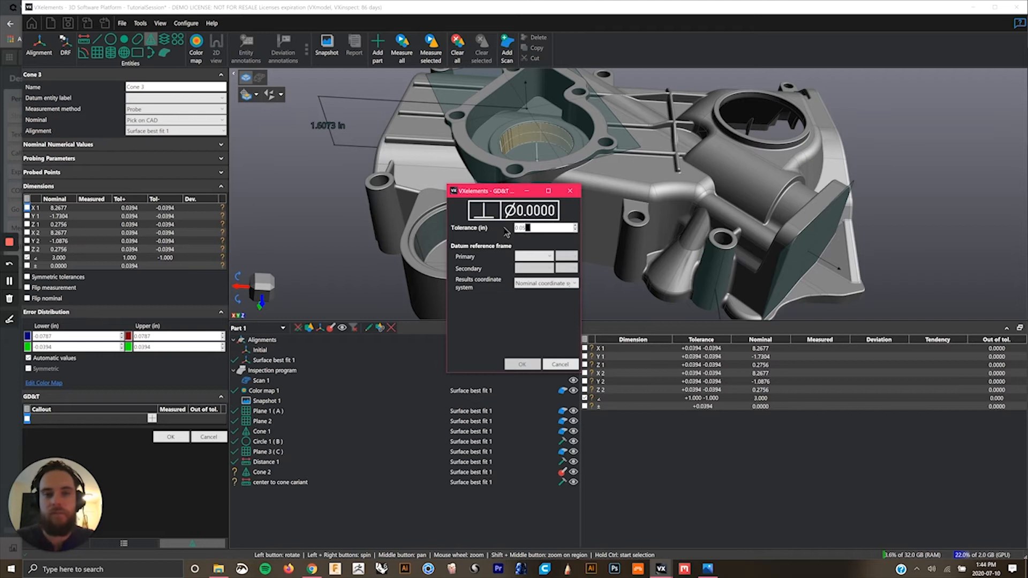
left_click(532, 262)
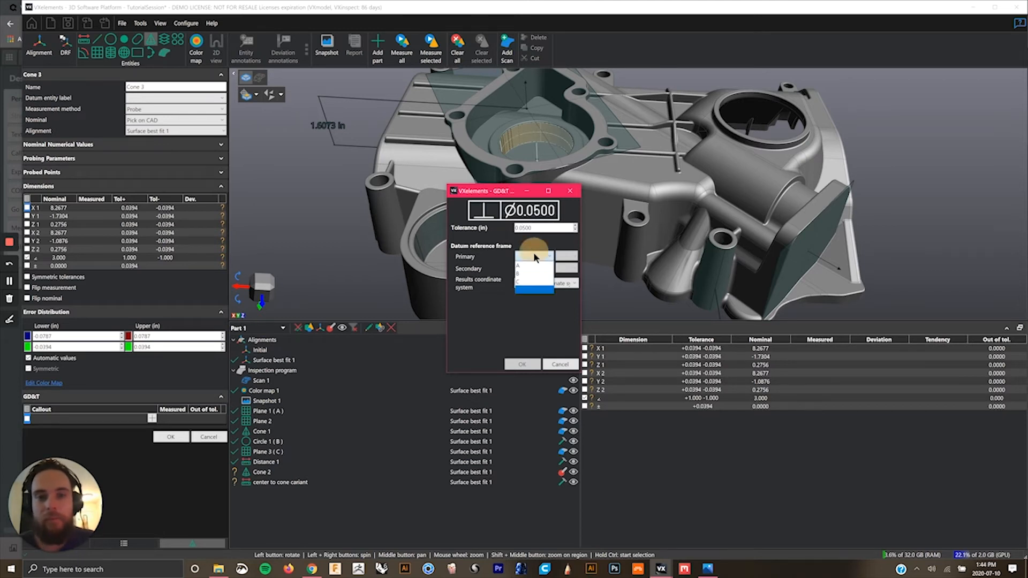
left_click(534, 269)
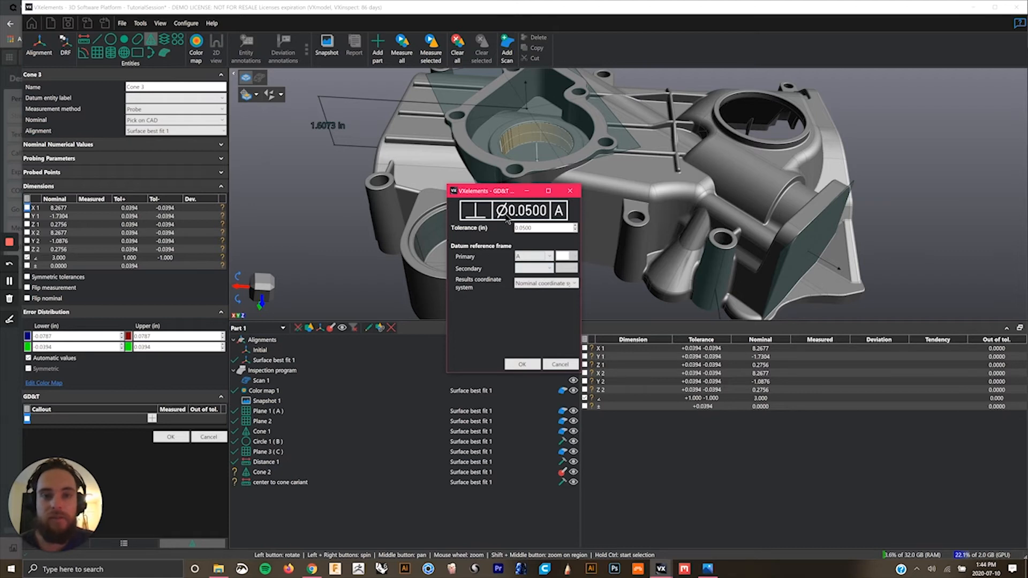
left_click(519, 365)
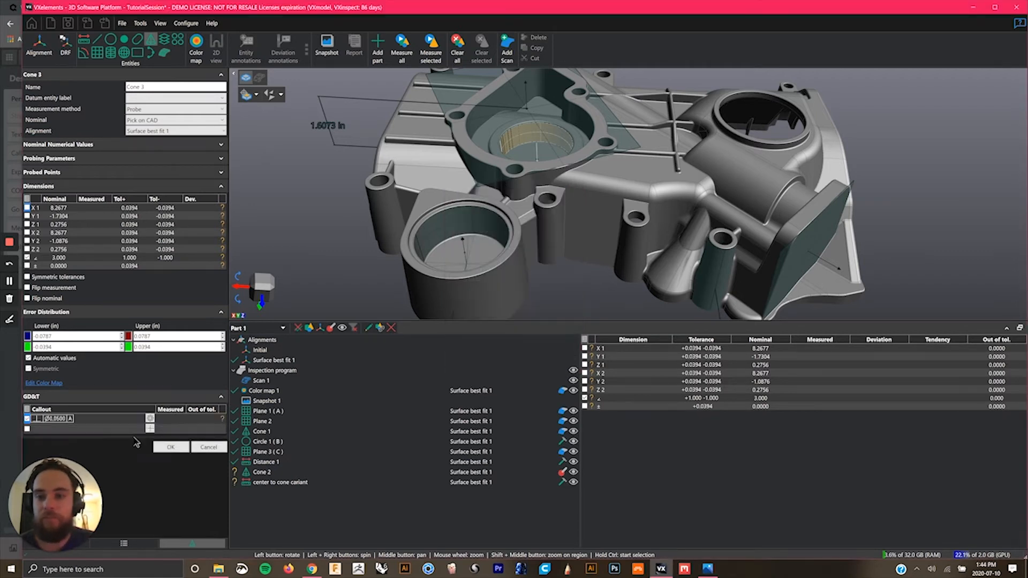
left_click(170, 447)
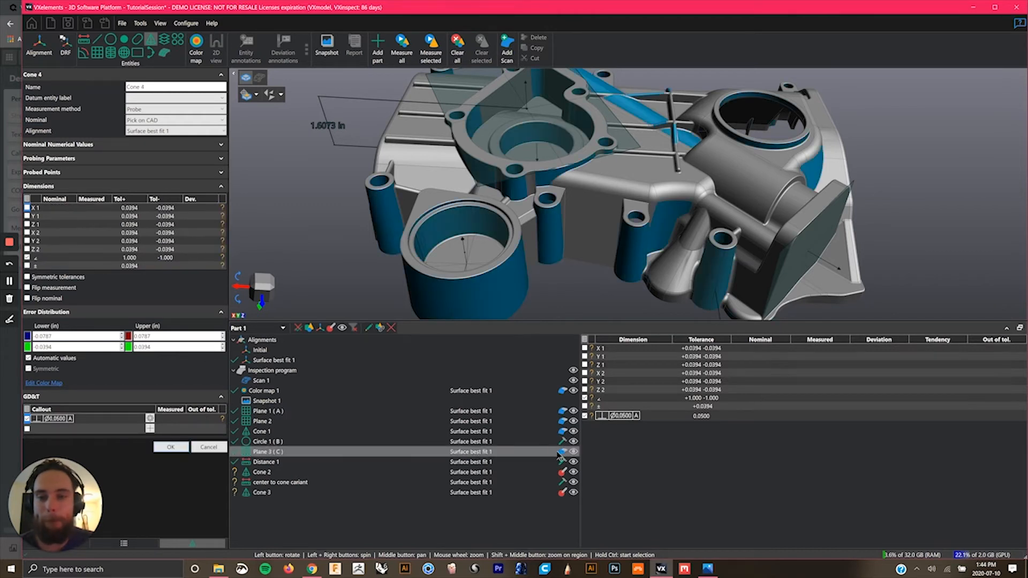
Review the inspection results of Plane 1 (A), Circle 1 (B), Cone 2, the center-to-cone distance and Cone 3.
left_click(612, 419)
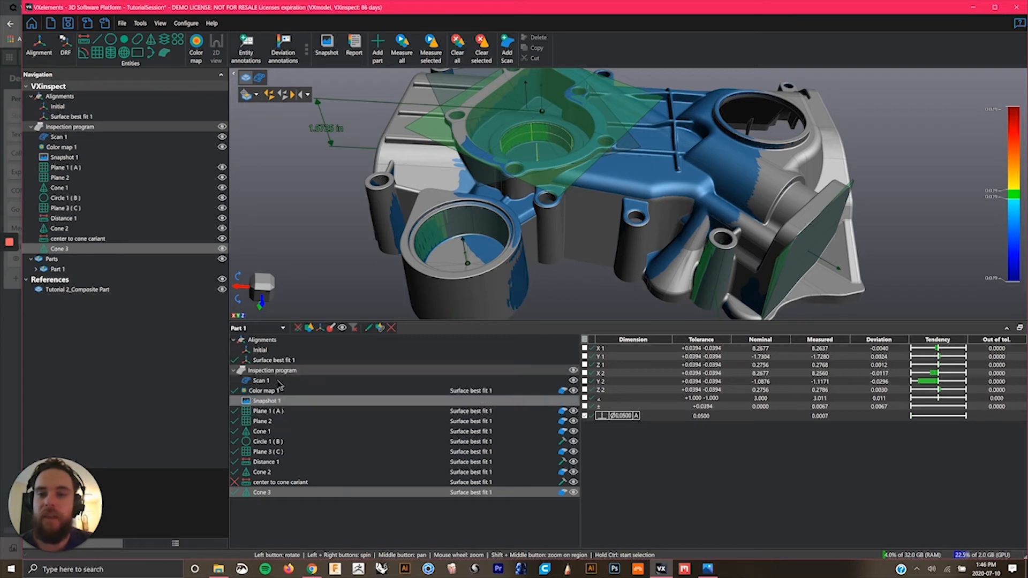
left_click(291, 411)
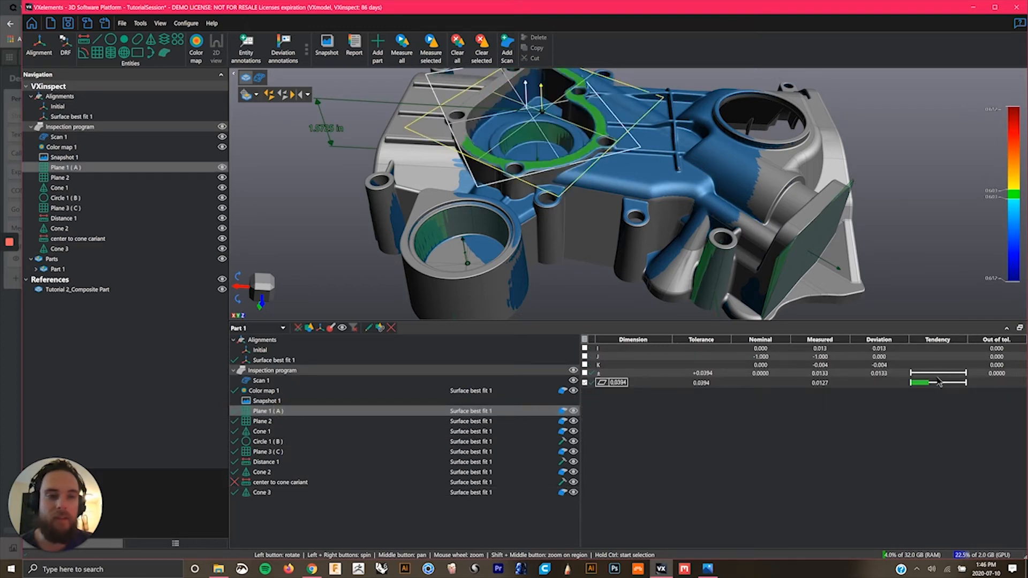
left_click(314, 441)
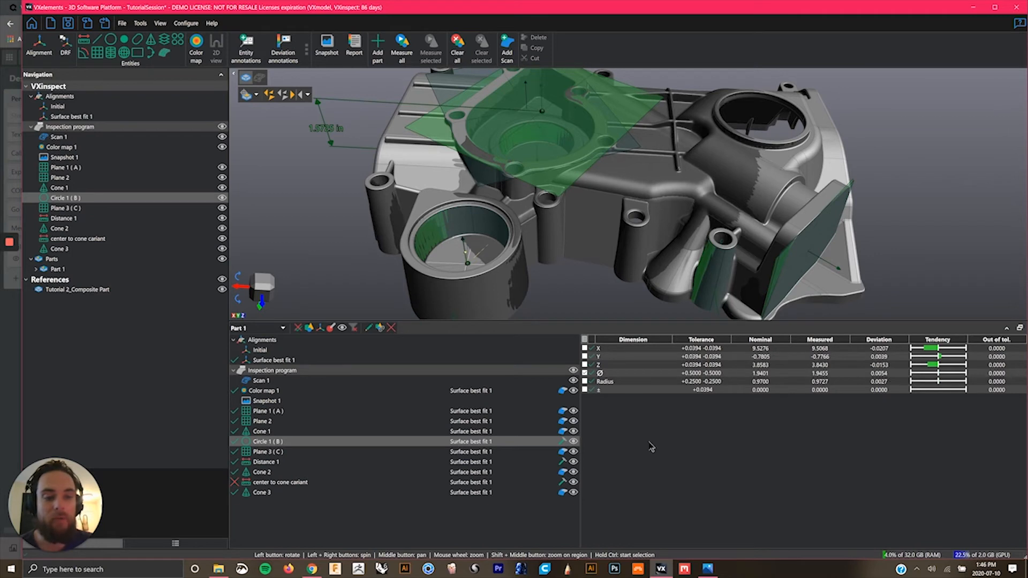
left_click(276, 473)
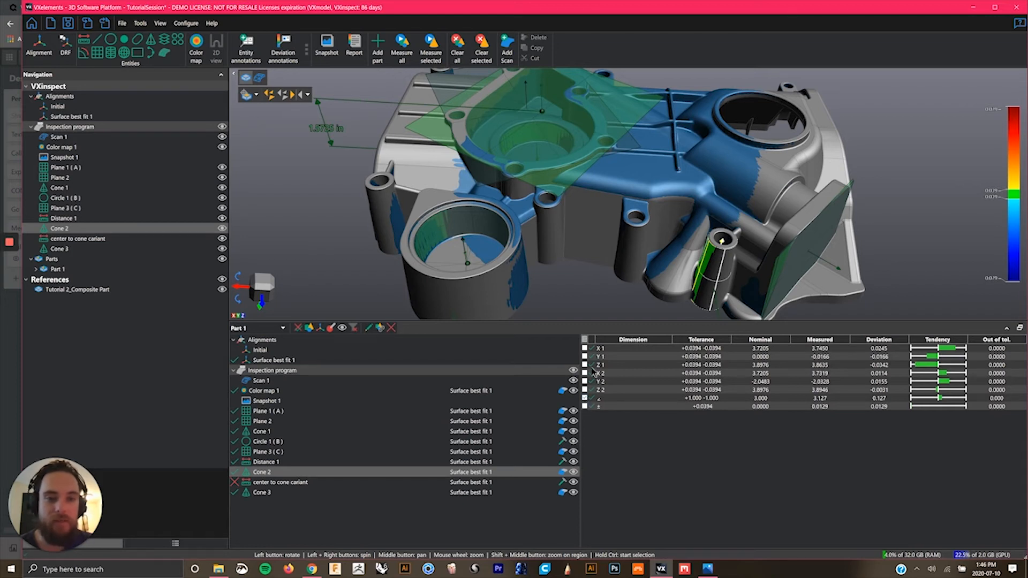
left_click(276, 482)
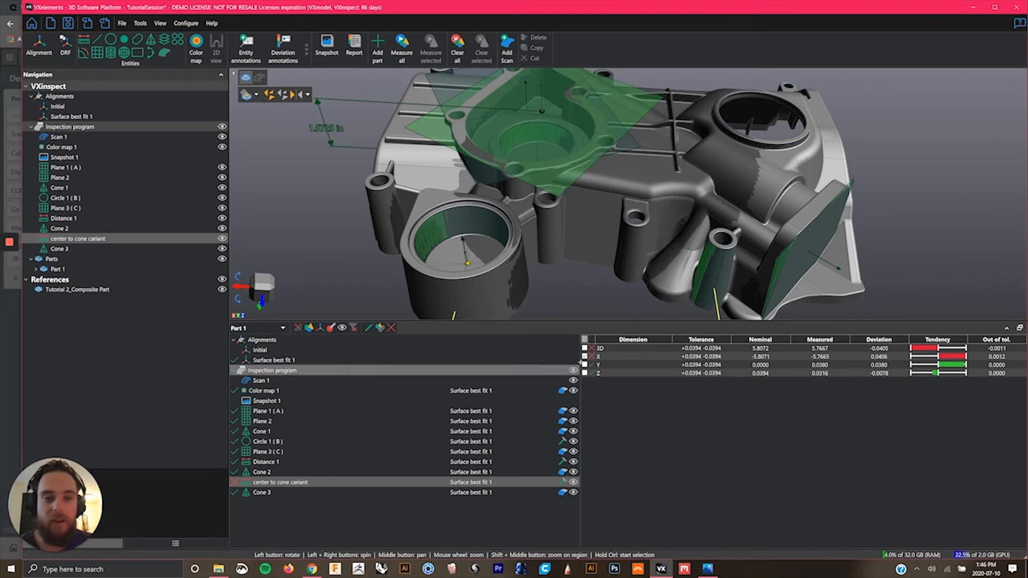
left_click(264, 494)
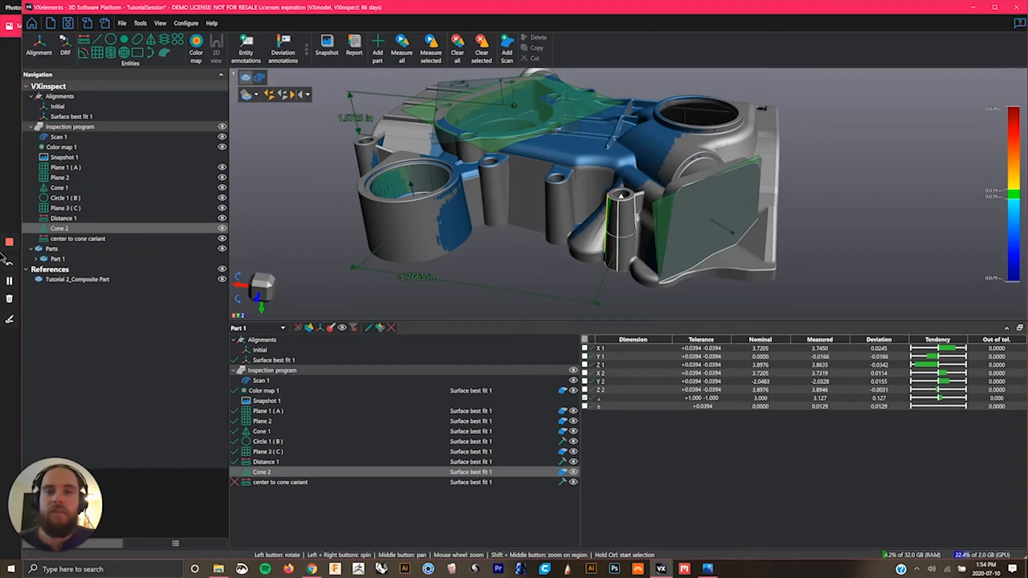
Define a 2D curve with the flat face of the curved flange as constraint plane and its inner lower edges as the curve.
mouse_move(453, 238)
left_mouse_down()
mouse_move(557, 245)
mouse_move(644, 188)
mouse_move(598, 205)
mouse_move(591, 193)
mouse_move(588, 208)
mouse_move(573, 210)
left_mouse_up()
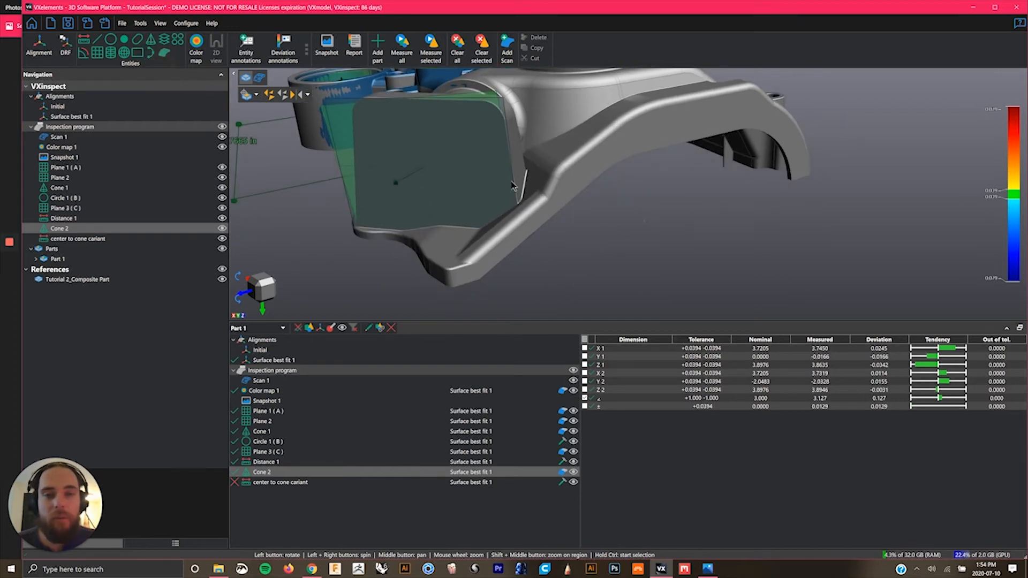
left_click(555, 168)
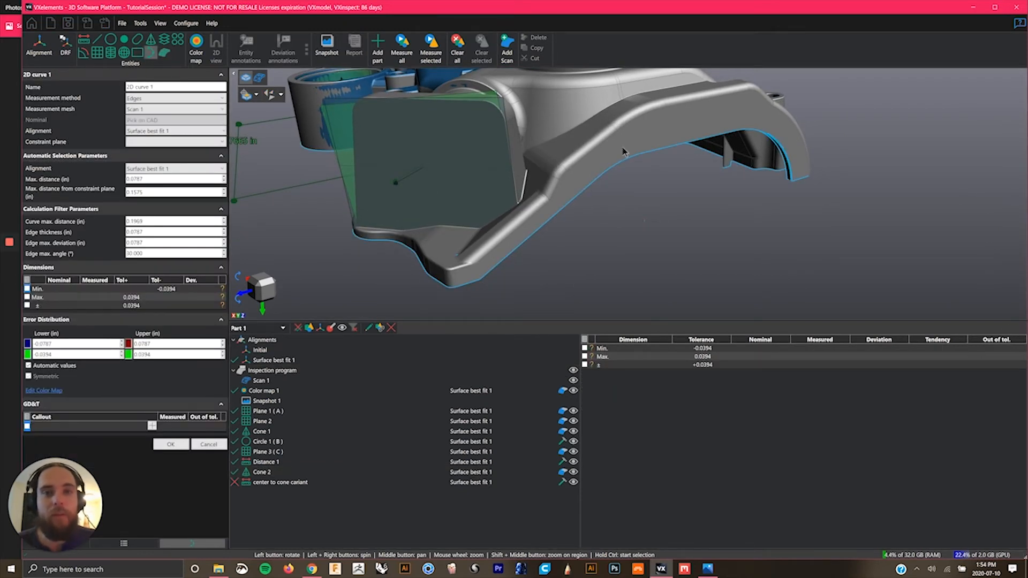
left_click(575, 202)
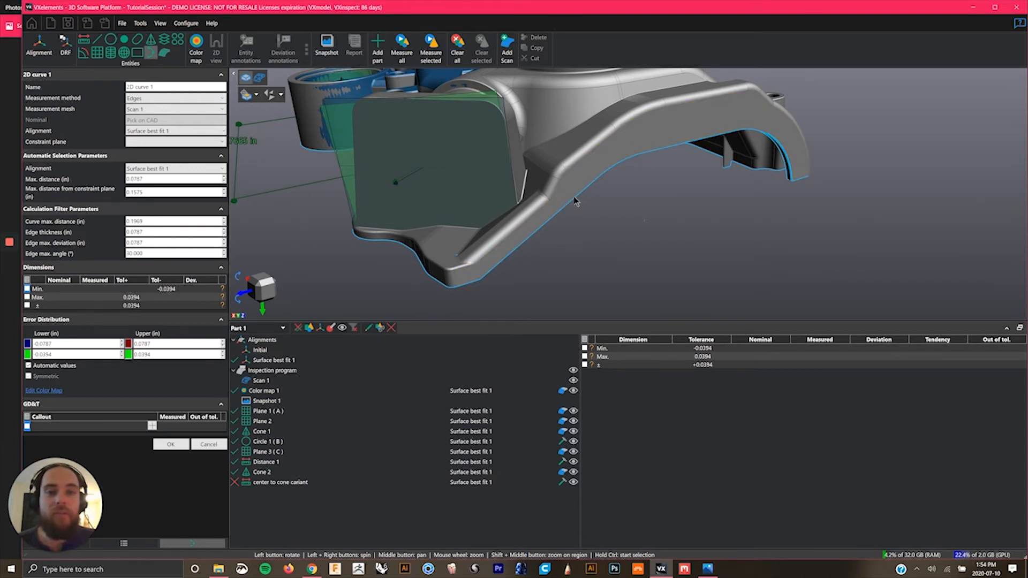
left_click(574, 202)
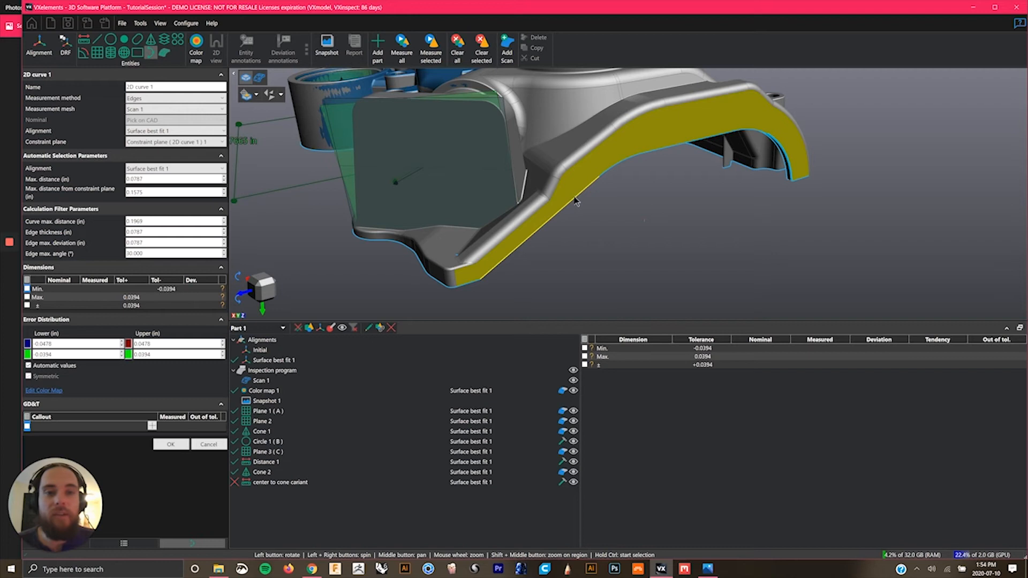
left_click(613, 167)
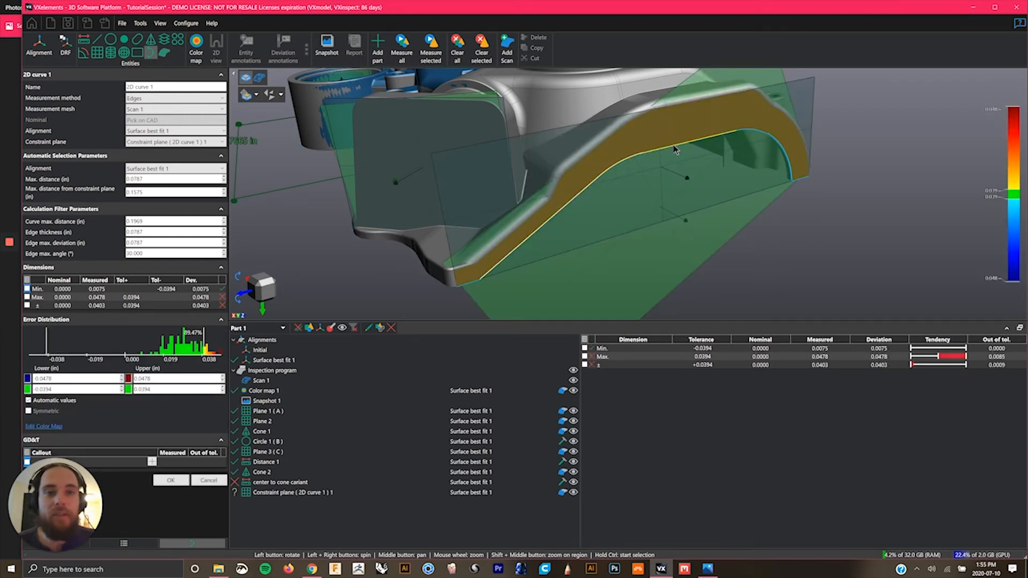
left_click(758, 134)
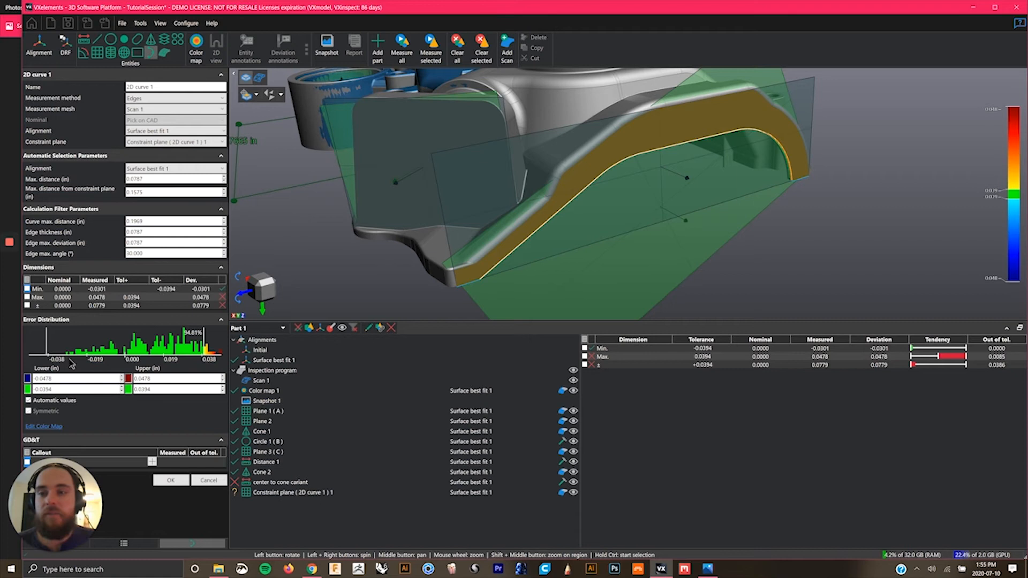
Narrow the green band of the 2D curve's error distribution symmetrically to ±0.0077 in and create the curve.
left_click_drag(46, 340, 74, 340)
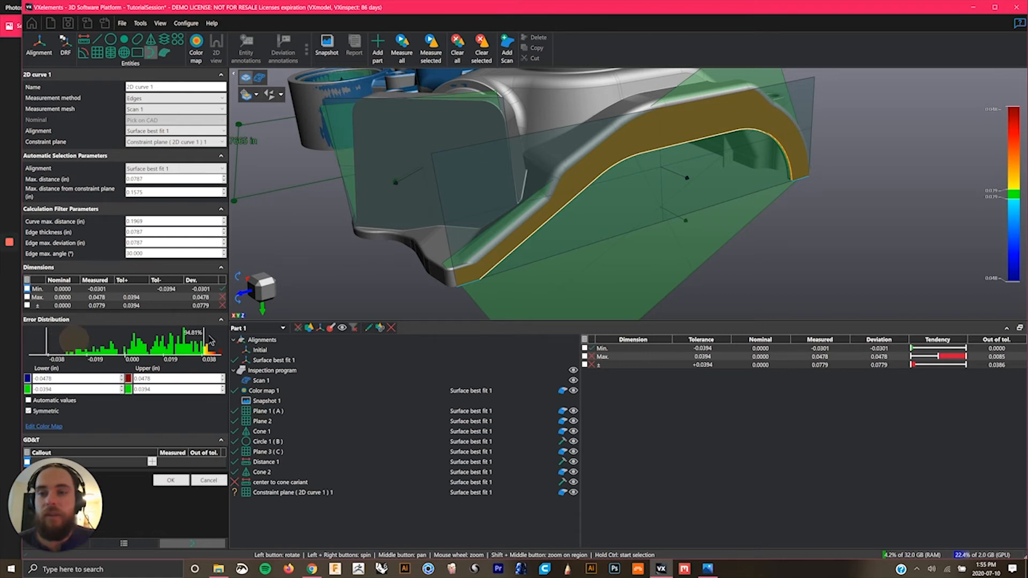
mouse_move(205, 338)
left_mouse_down()
mouse_move(156, 340)
mouse_move(222, 341)
mouse_move(199, 338)
left_mouse_up()
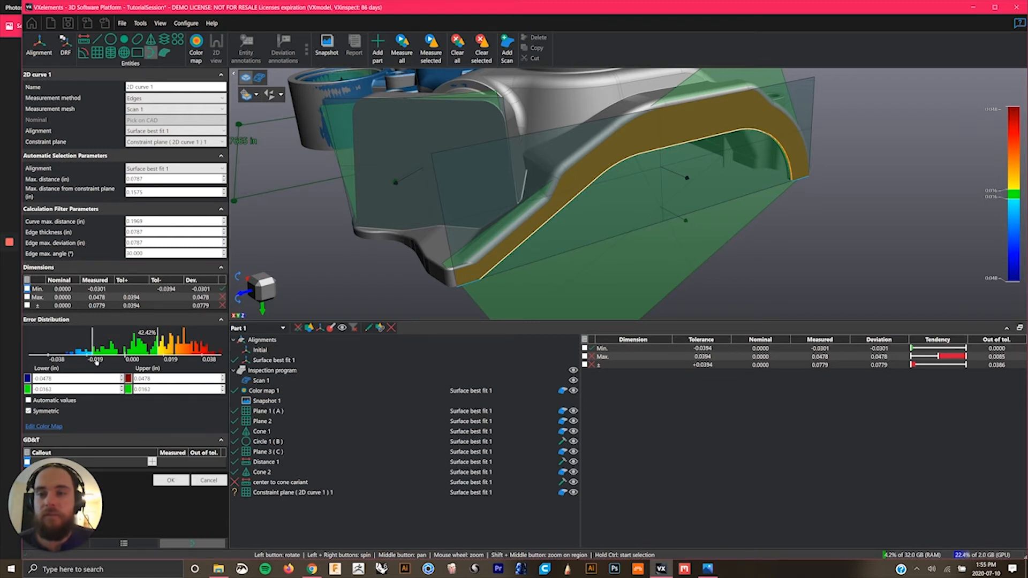
left_click_drag(97, 362, 104, 360)
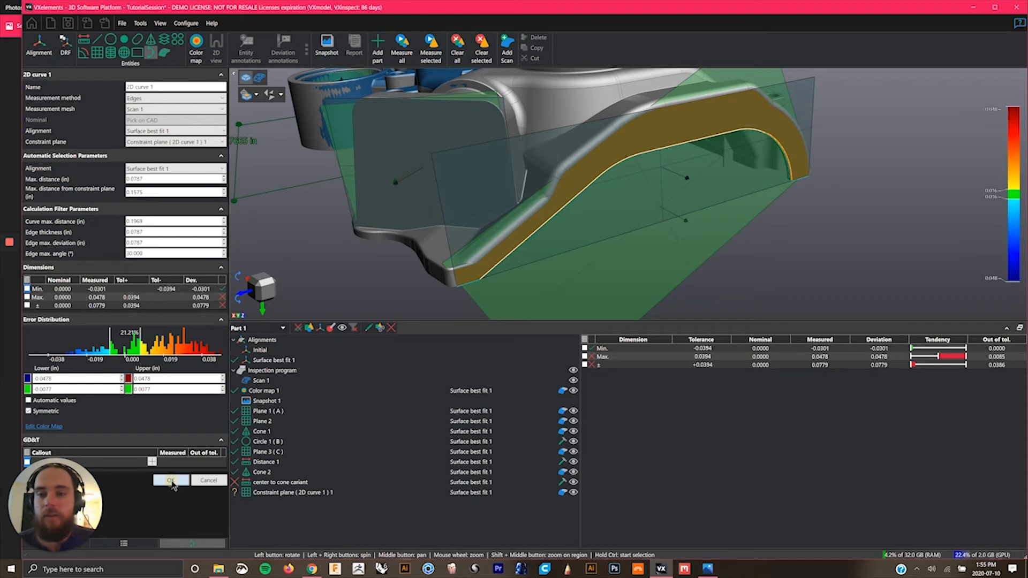
left_click(171, 482)
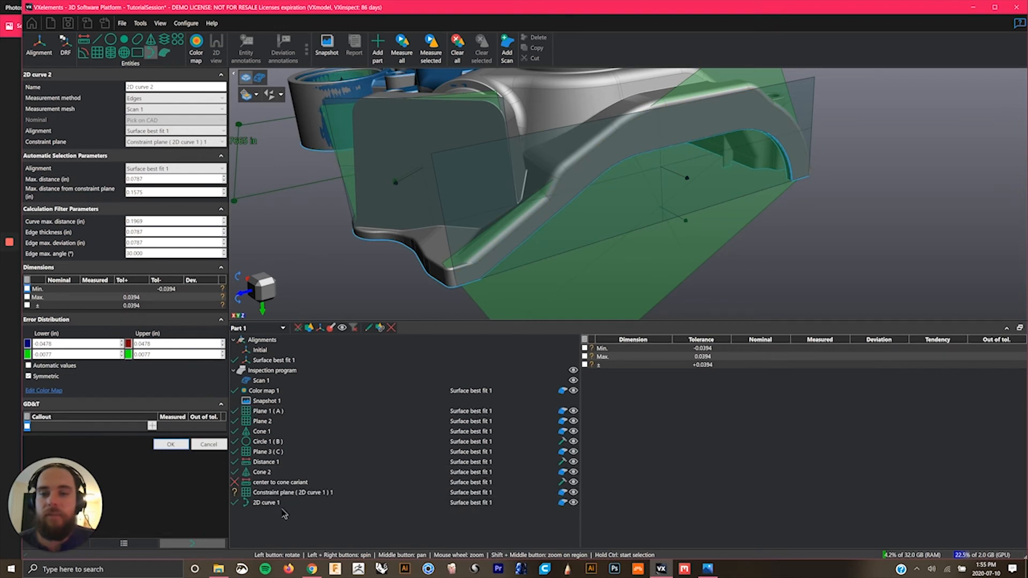
Leave curve creation and display 2D curve 1 in the 2D view.
left_click(268, 506)
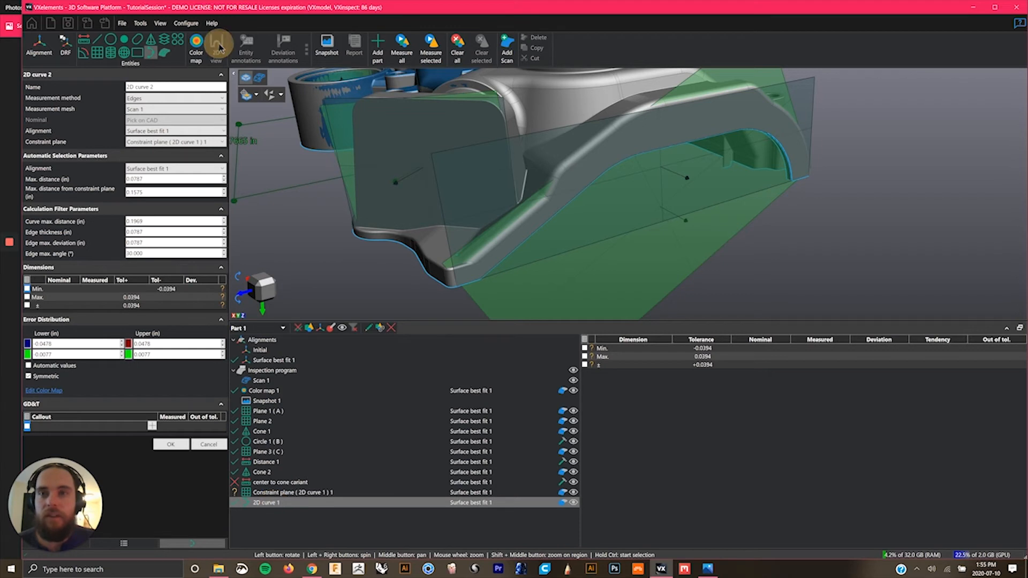
key("Escape")
left_click_drag(331, 238, 333, 251)
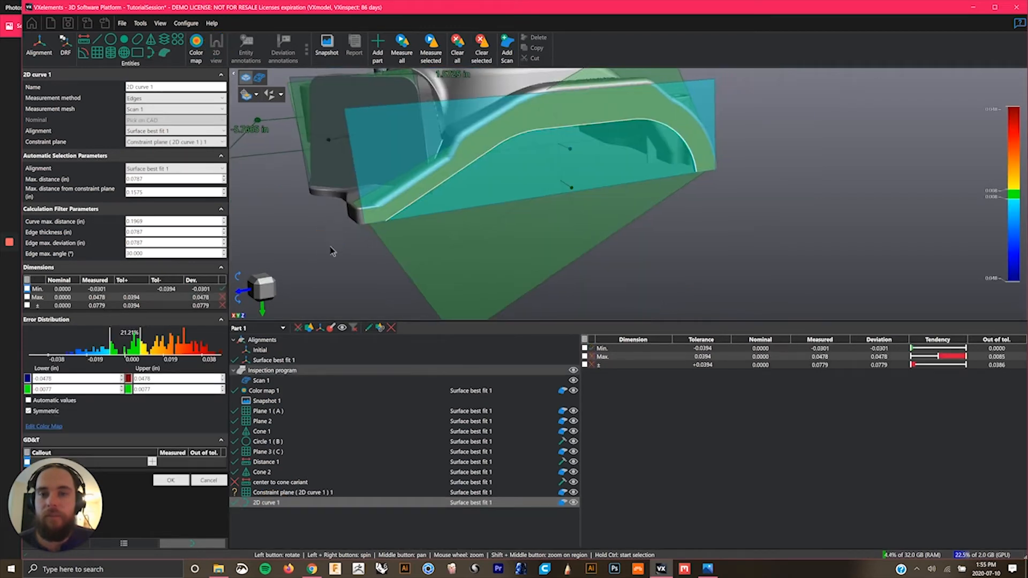
left_click(204, 483)
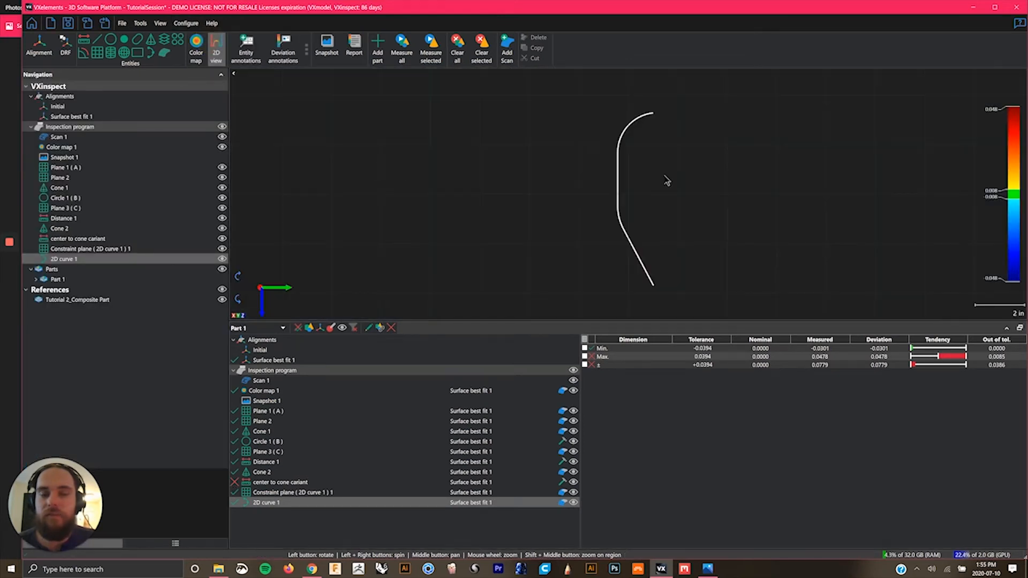
Rotate the 2D view 90 degrees and examine the deviations along the whole length of 2D curve 1.
scroll(687, 159, "down", 3)
scroll(684, 173, "up", 6)
middle_click_drag(682, 173, 645, 166)
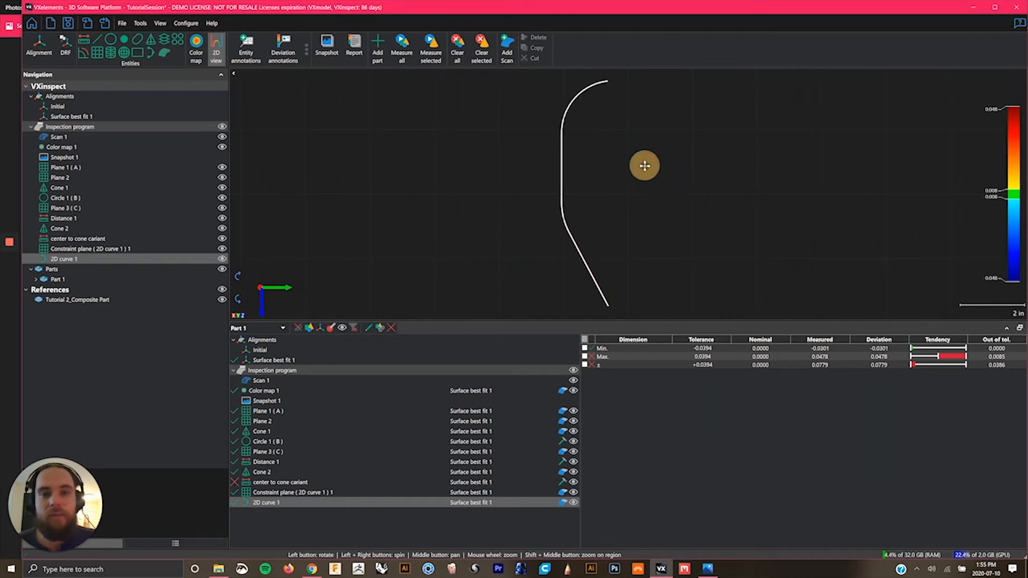
left_click(240, 275)
scroll(585, 228, "up", 2)
scroll(587, 227, "down", 4)
scroll(849, 170, "up", 8)
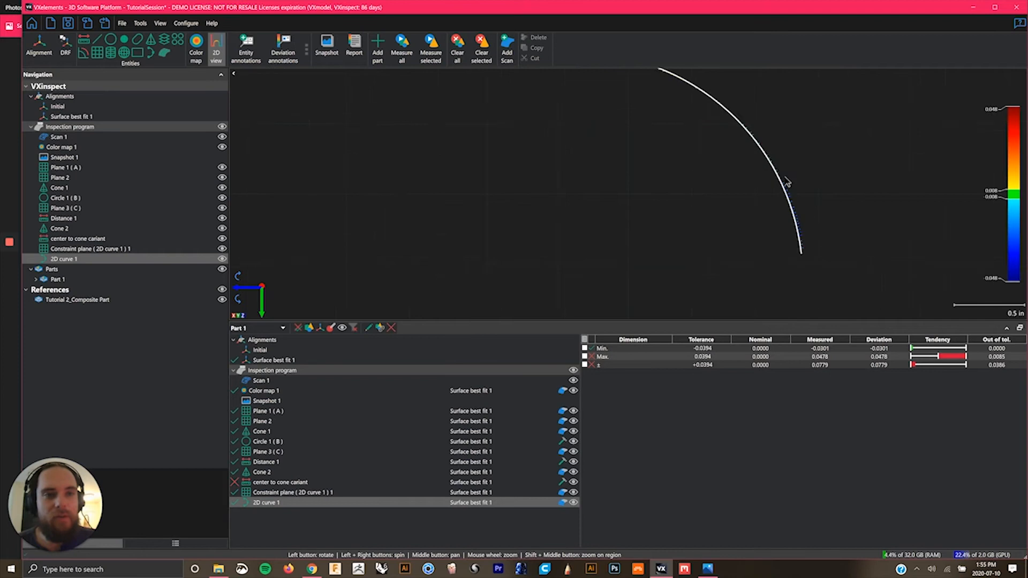
scroll(799, 240, "up", 2)
scroll(773, 215, "down", 6)
scroll(639, 219, "down", 7)
middle_click_drag(562, 203, 806, 194)
scroll(621, 199, "up", 2)
scroll(681, 192, "up", 1)
middle_click_drag(696, 199, 619, 213)
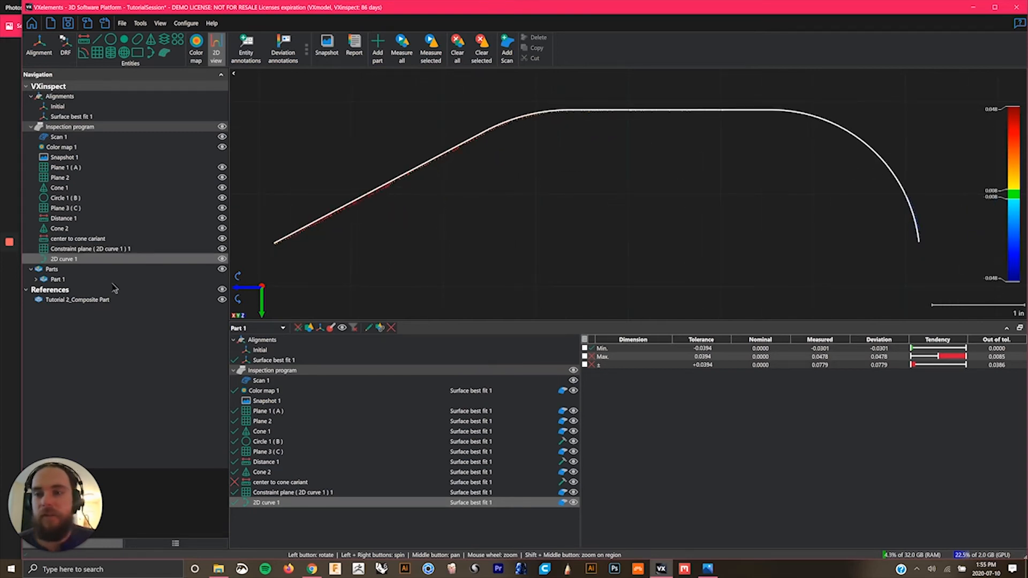
Set the deviation vector multiplier to 7.9 and place four deviation annotations along the sloped and flat portions of 2D curve 1.
left_click(160, 543)
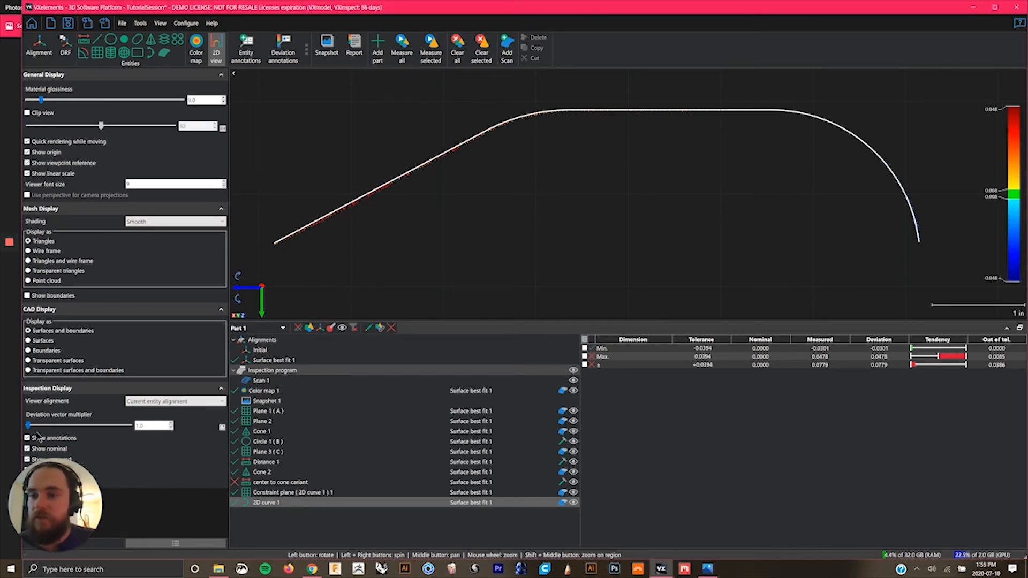
left_click_drag(28, 427, 74, 425)
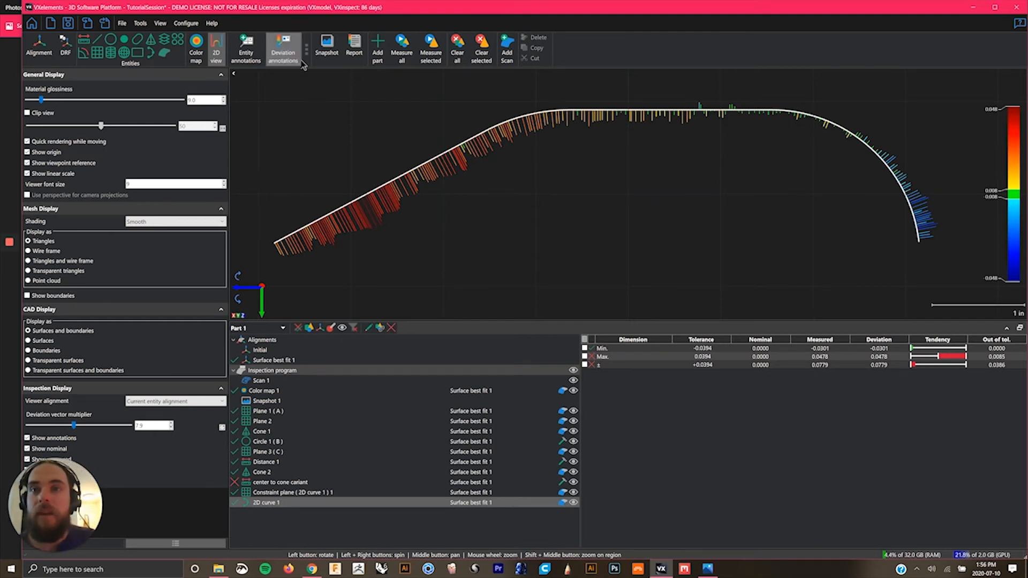
left_click(275, 58)
left_click(358, 202)
left_click(448, 152)
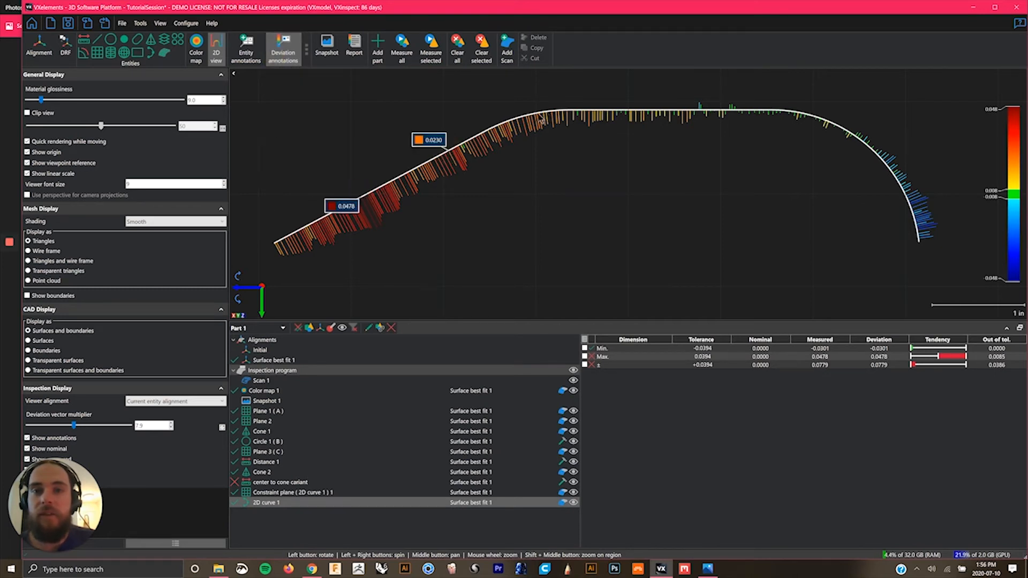
left_click(546, 110)
left_click(622, 111)
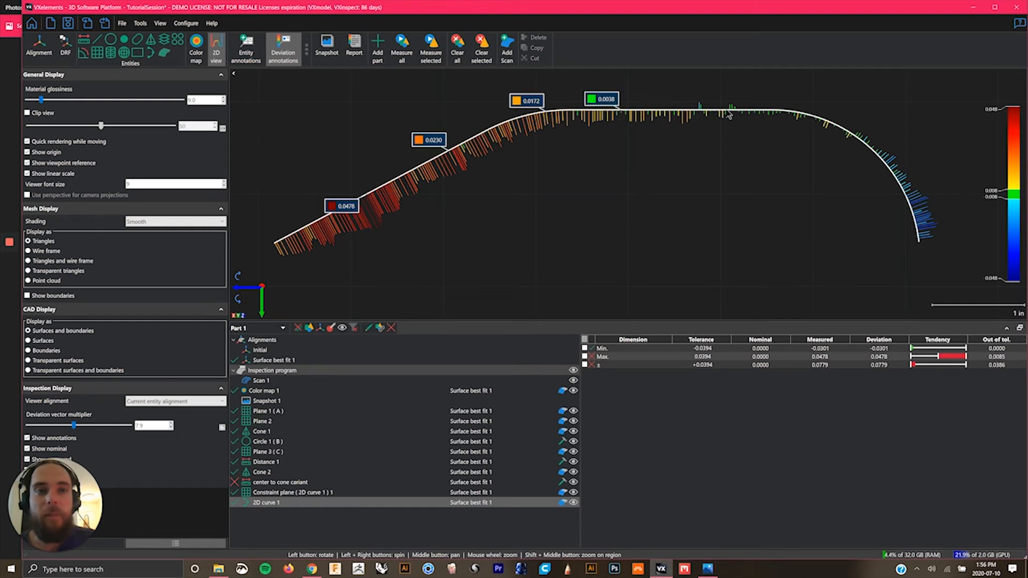
Add five more deviation annotations along the 2D curve, from its flat section down to the end of the rounded side.
left_click(728, 110)
left_click(777, 110)
left_click(846, 133)
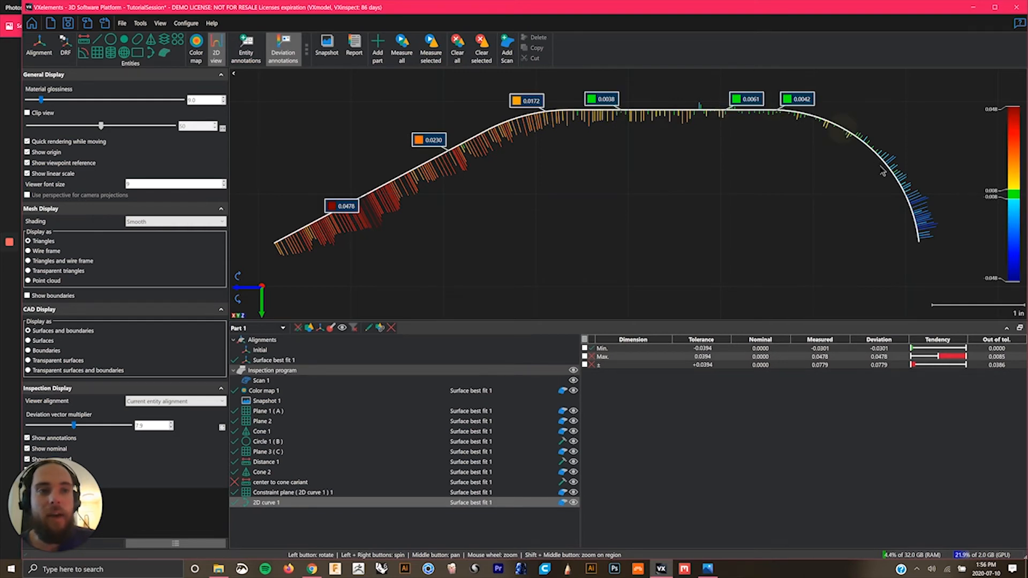
left_click(892, 170)
left_click(918, 232)
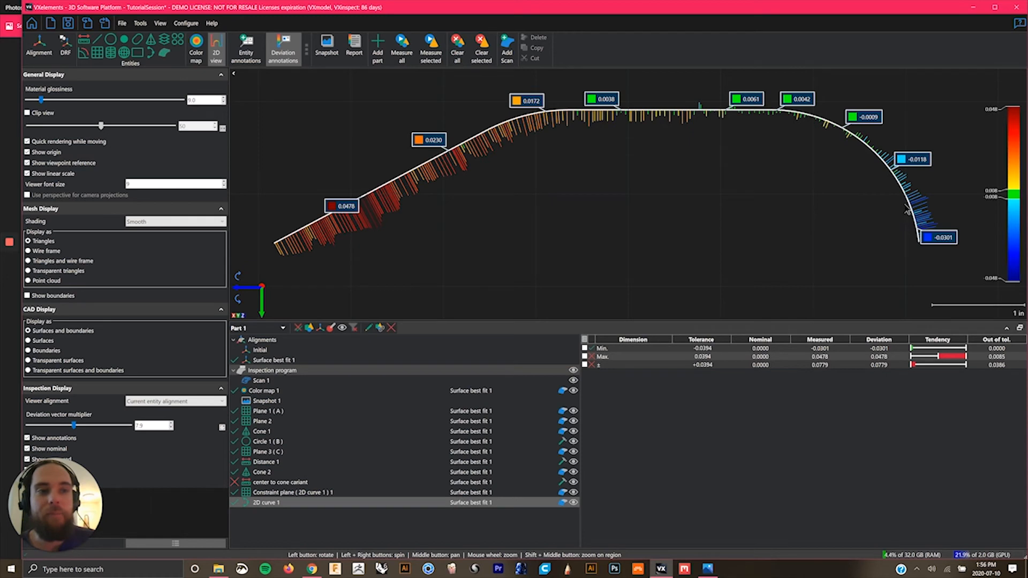
Reposition the deviation annotation labels around the 2D curve so they sit clear of the profile and its deviation vectors.
left_click_drag(916, 165, 935, 151)
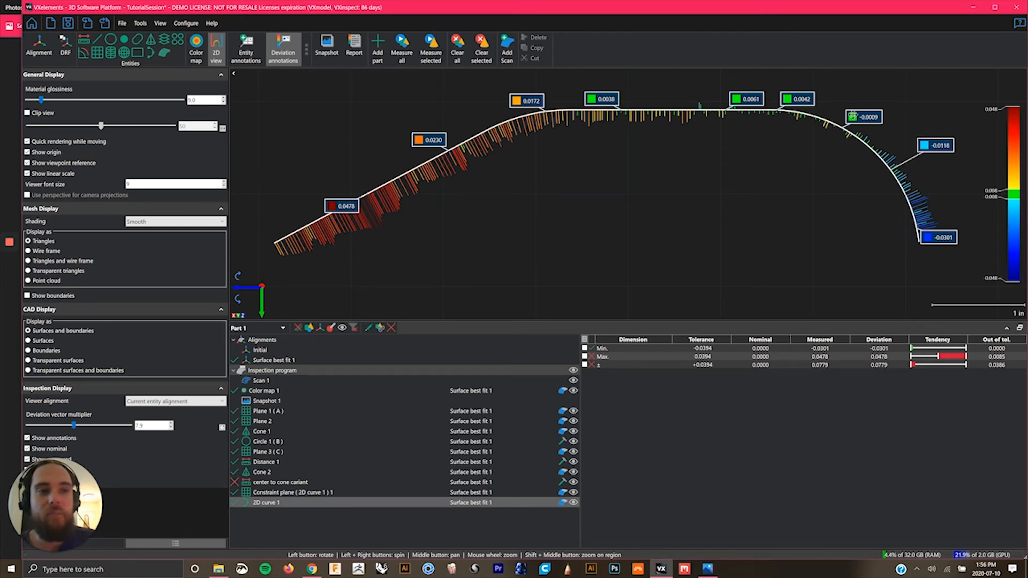
left_click_drag(855, 115, 869, 109)
left_click_drag(790, 100, 795, 93)
left_click_drag(522, 100, 509, 91)
left_click_drag(303, 180, 293, 176)
left_click_drag(422, 138, 401, 135)
left_click_drag(944, 242, 832, 245)
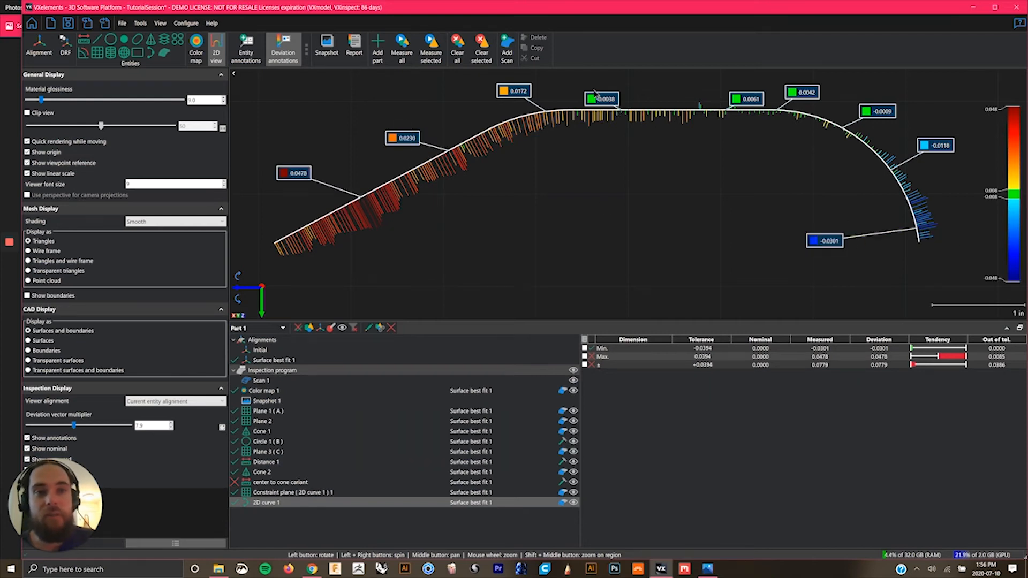
left_click_drag(602, 102, 649, 164)
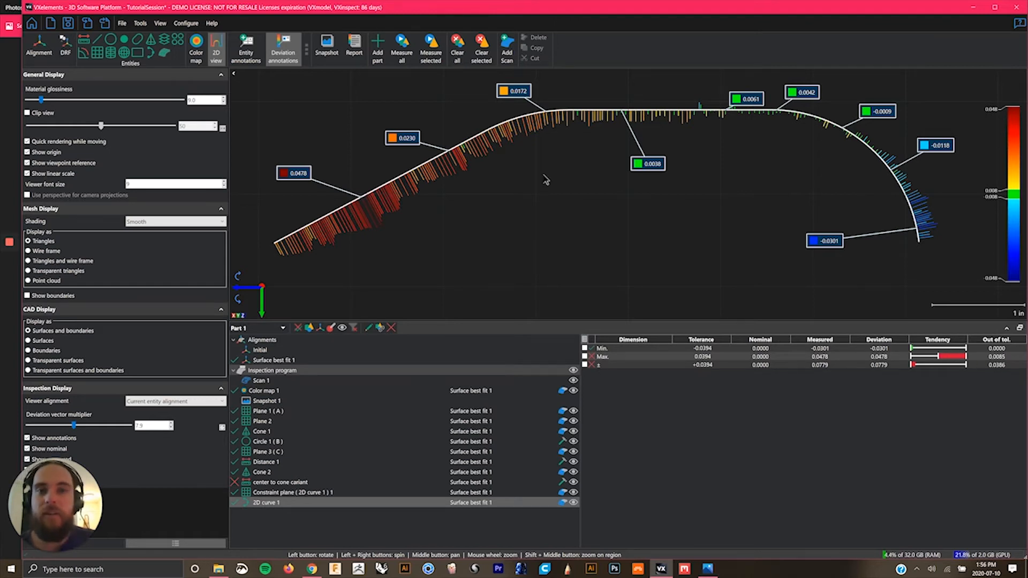
Capture a snapshot of the annotated 2D curve and bring back the navigation tree of the inspection program.
left_click(321, 40)
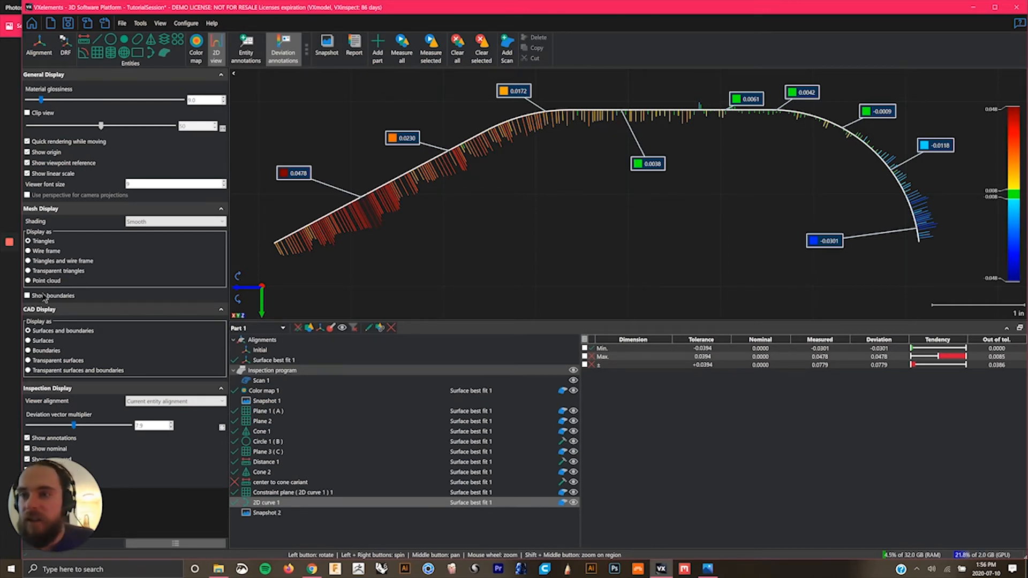
left_click(165, 545)
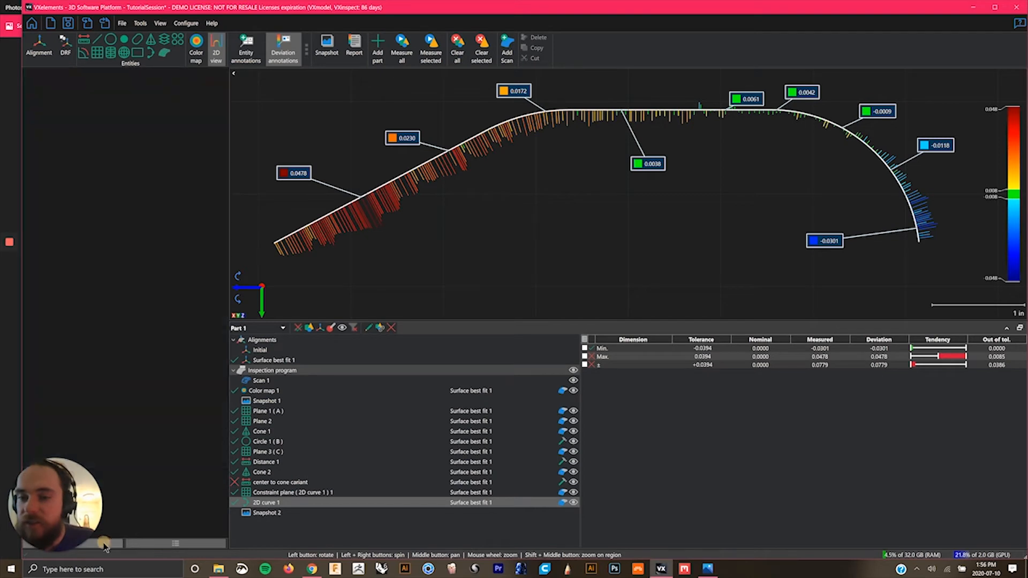
left_click(136, 543)
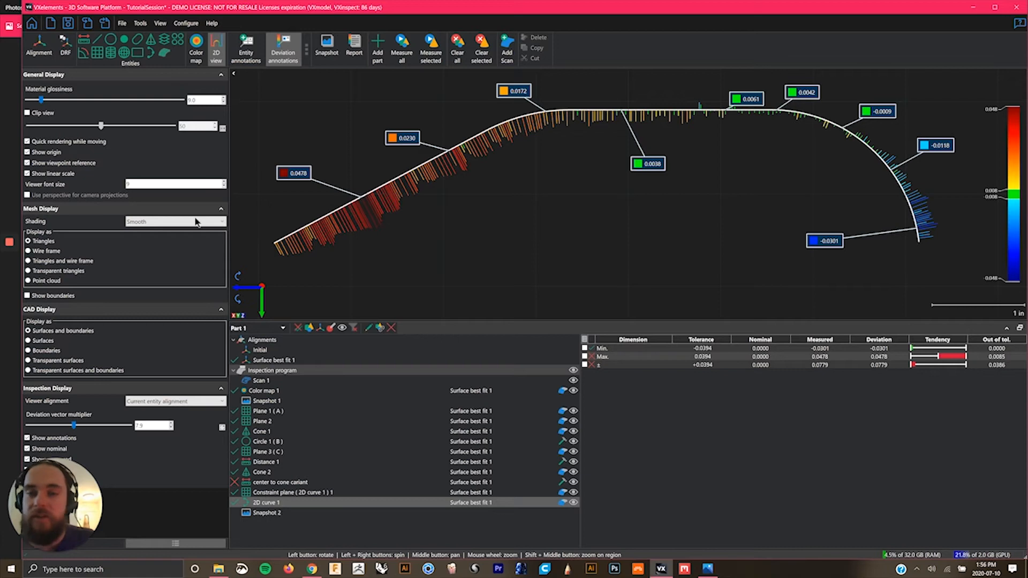
left_click(116, 544)
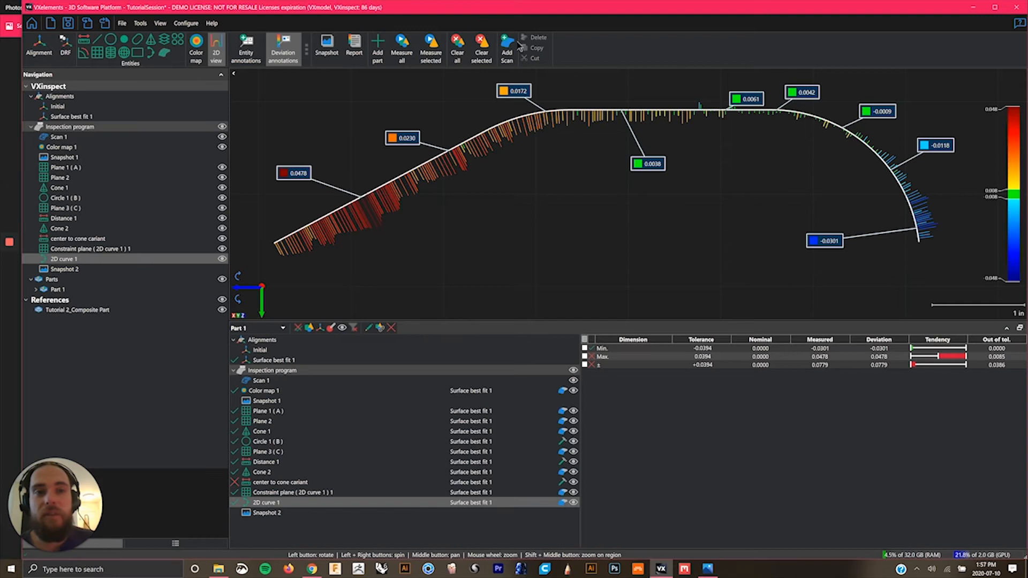
Leave the 2D view for the 3D model and close all deviation annotations of the 2D curve.
left_click(216, 46)
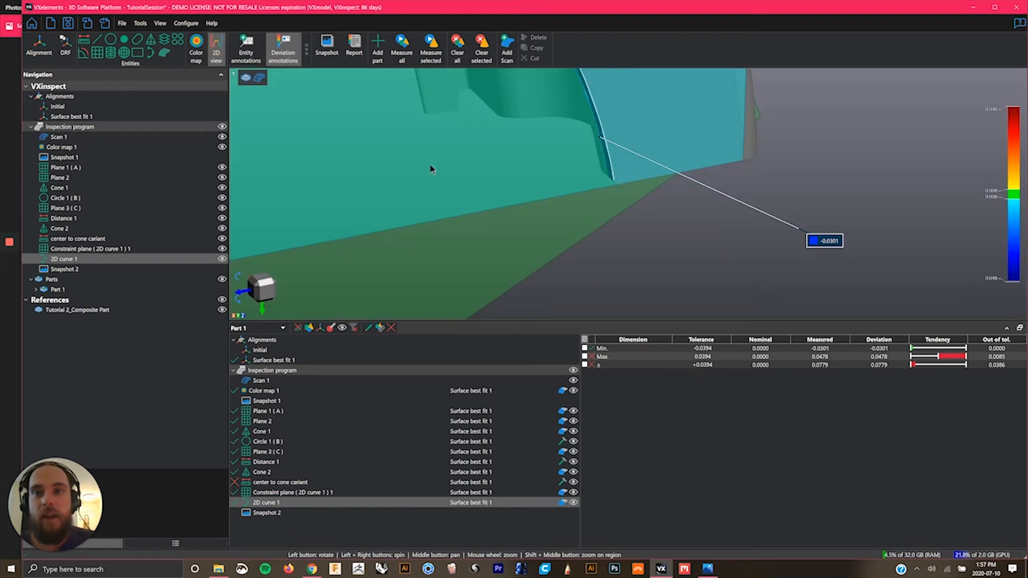
scroll(619, 200, "up", 1)
scroll(616, 200, "down", 4)
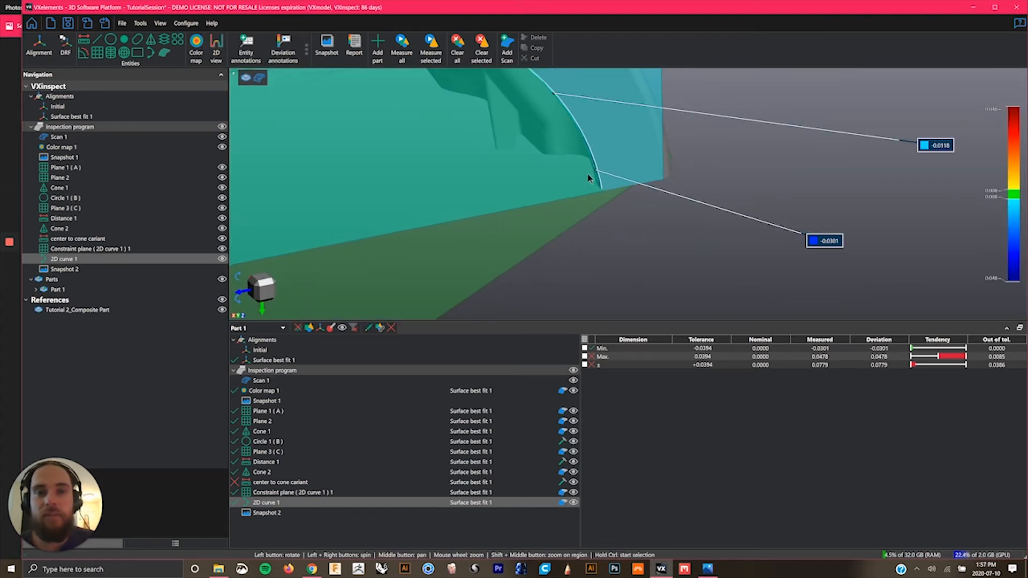
scroll(587, 175, "down", 4)
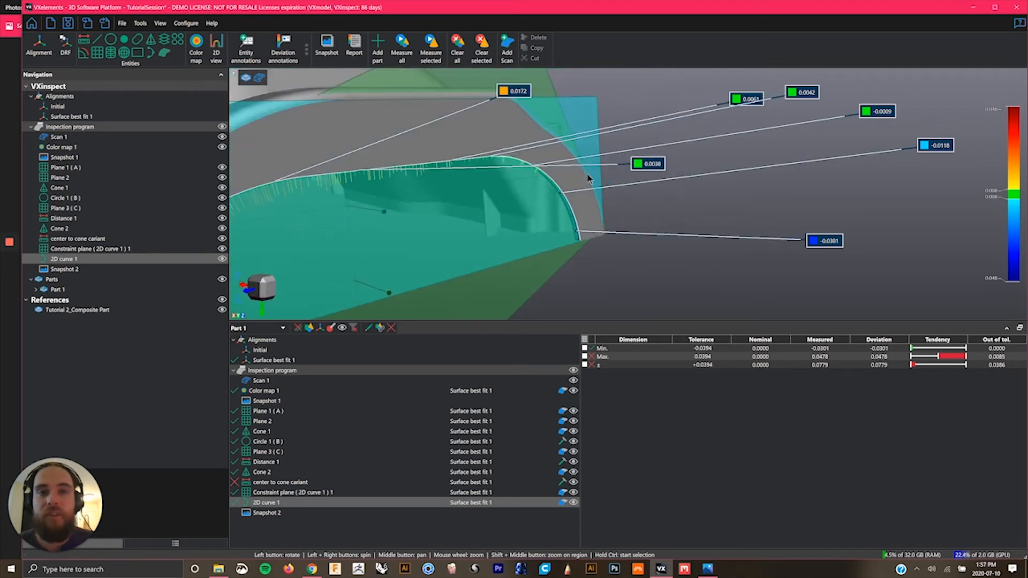
scroll(587, 175, "down", 5)
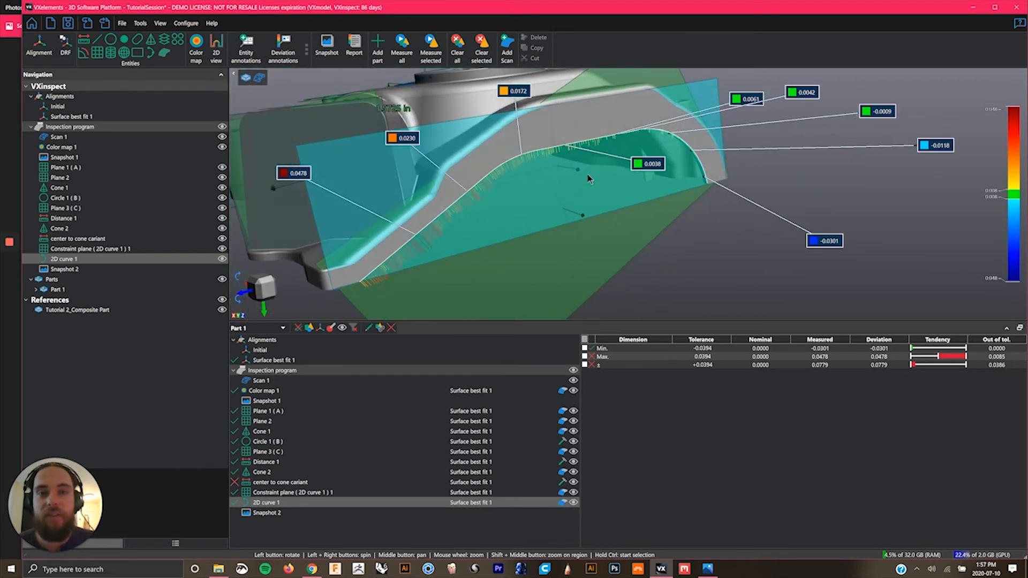
scroll(587, 175, "down", 5)
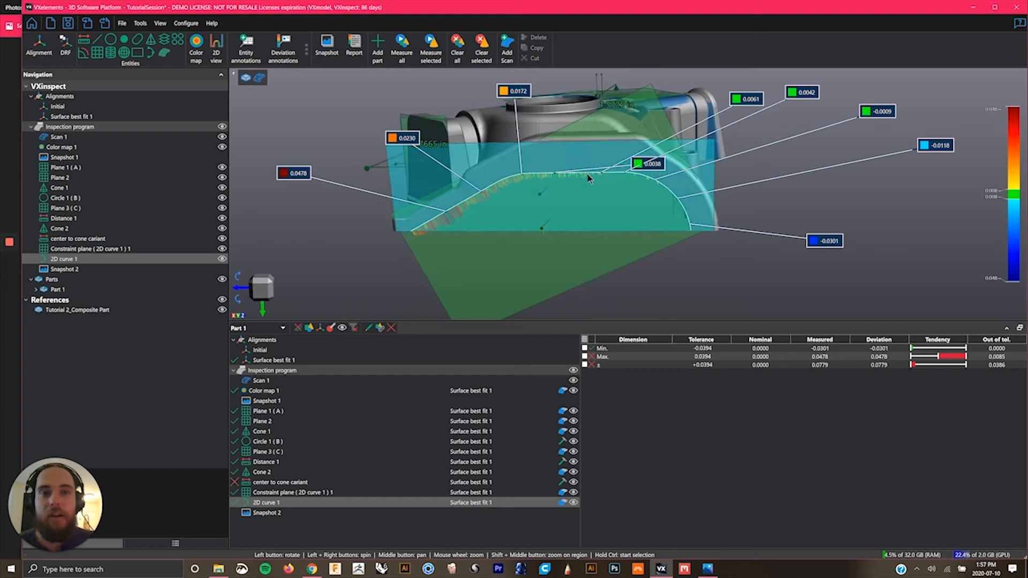
mouse_move(587, 175)
left_mouse_down()
mouse_move(260, 115)
mouse_move(294, 156)
mouse_move(292, 142)
left_mouse_up()
left_click(306, 51)
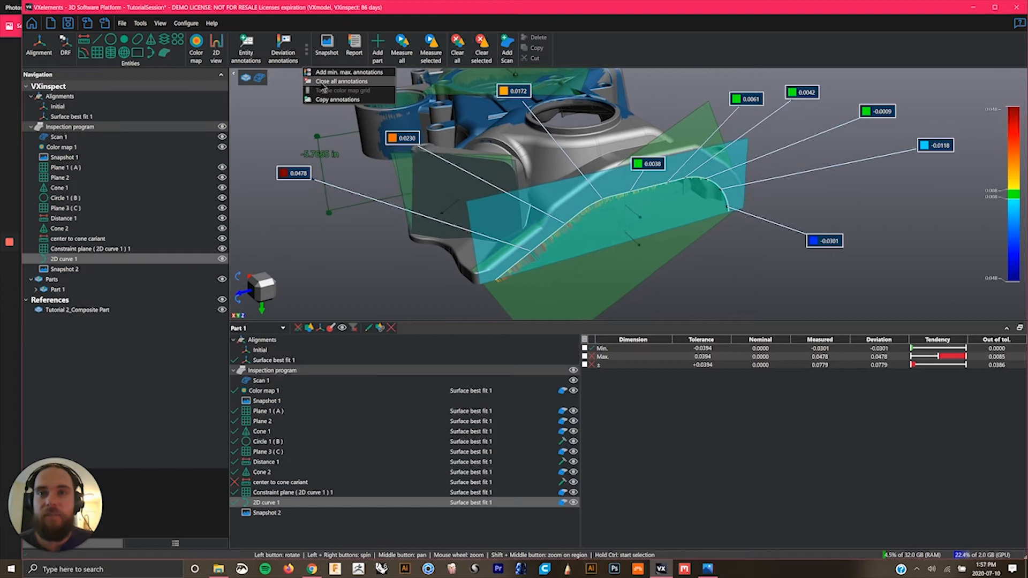
left_click(323, 82)
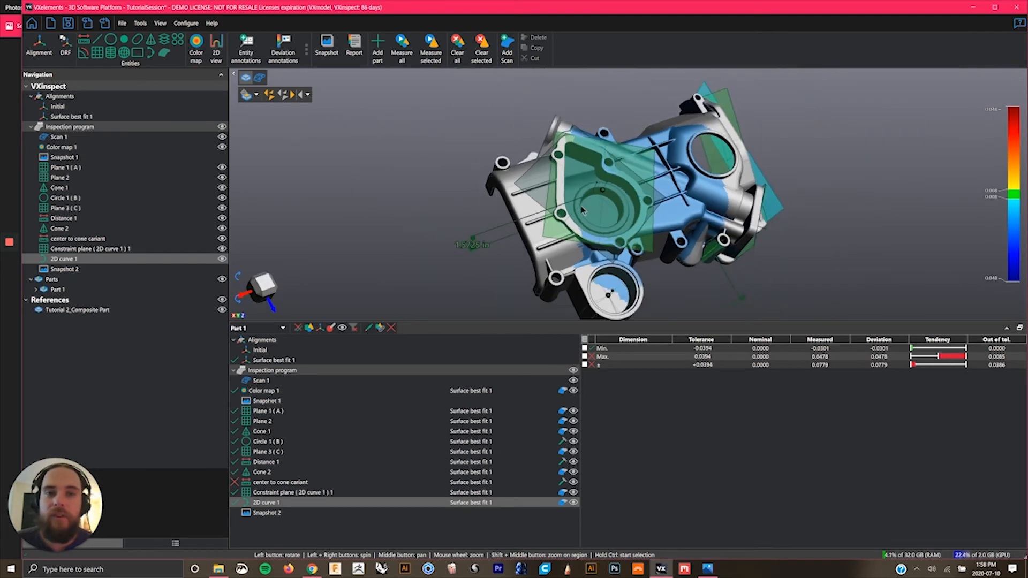
Set up a surface entity using Mesh, Scan 1 and Pick on CAD, and select the recessed floor, transition and triangular faces inside the housing pocket.
left_click_drag(482, 321, 552, 403)
scroll(575, 172, "up", 2)
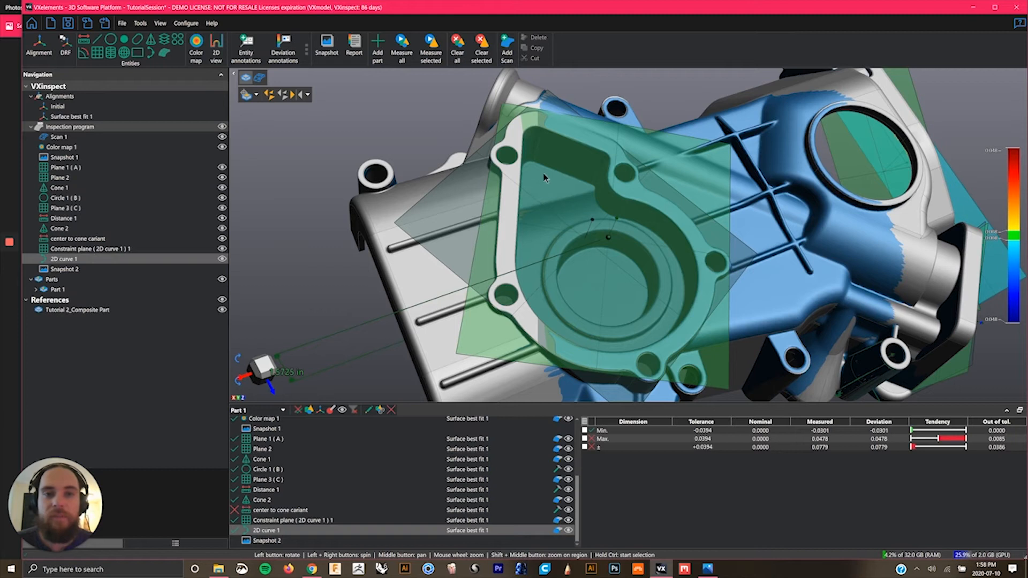
left_click_drag(527, 227, 167, 58)
left_click(165, 54)
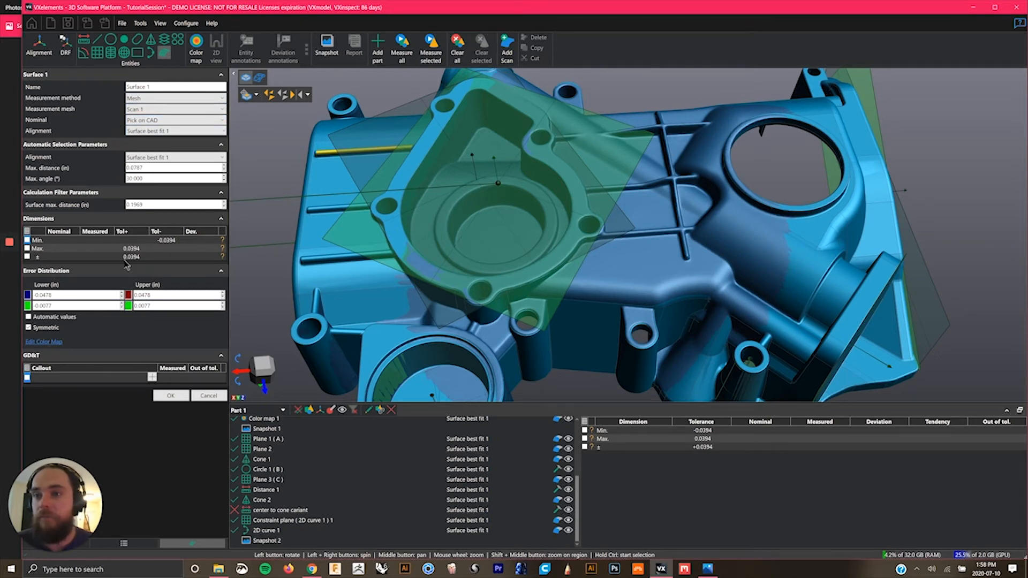
left_click(425, 221)
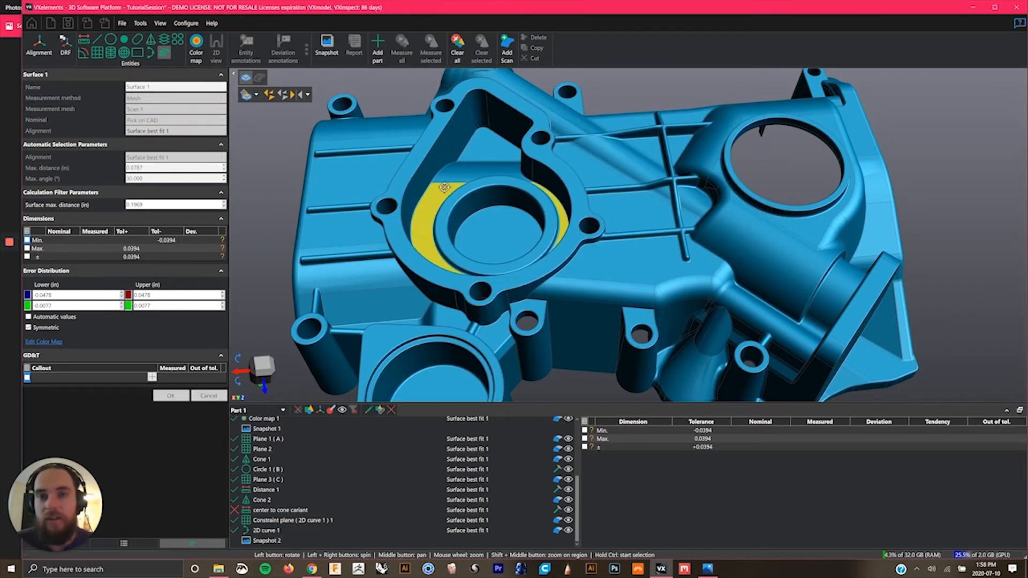
left_click(482, 156)
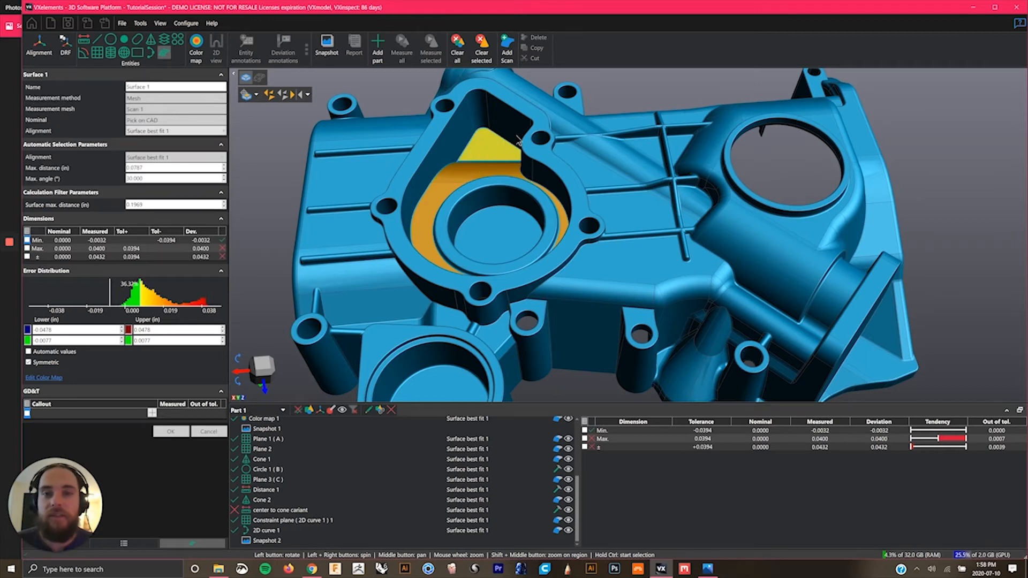
left_click_drag(518, 114, 515, 142)
left_click(500, 129, "ctrl")
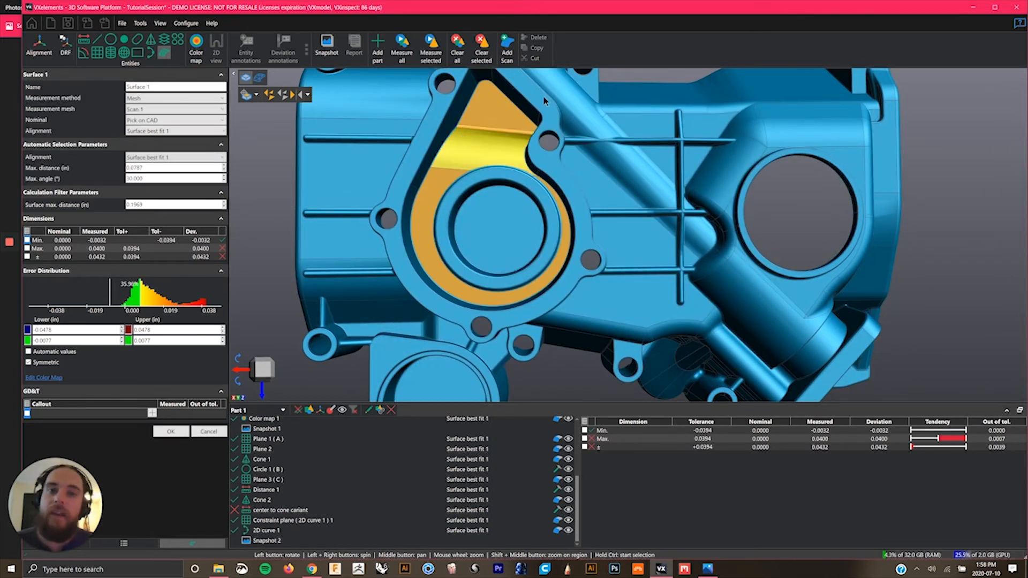
Check the display settings and deviation coloring of the pocket surface, and confirm the Surface 1 entity.
left_click_drag(612, 108, 691, 109)
left_click(113, 542)
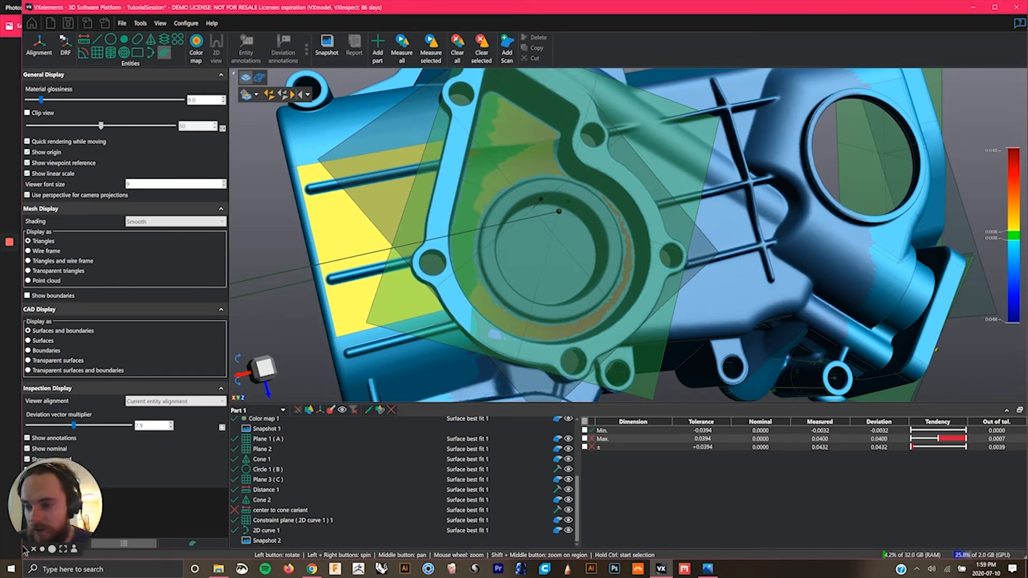
left_click_drag(182, 442, 524, 362)
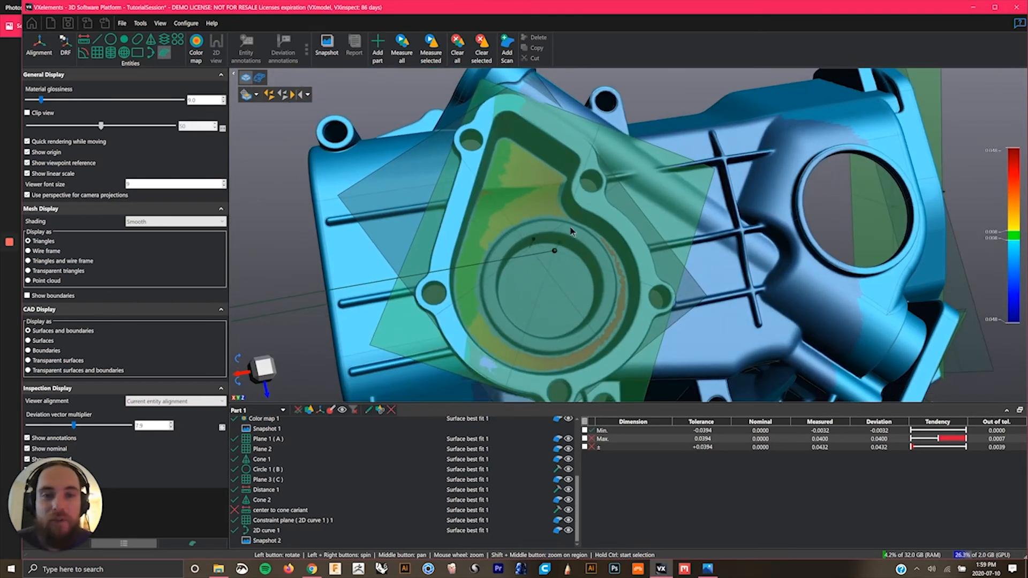
left_click_drag(520, 227, 519, 224)
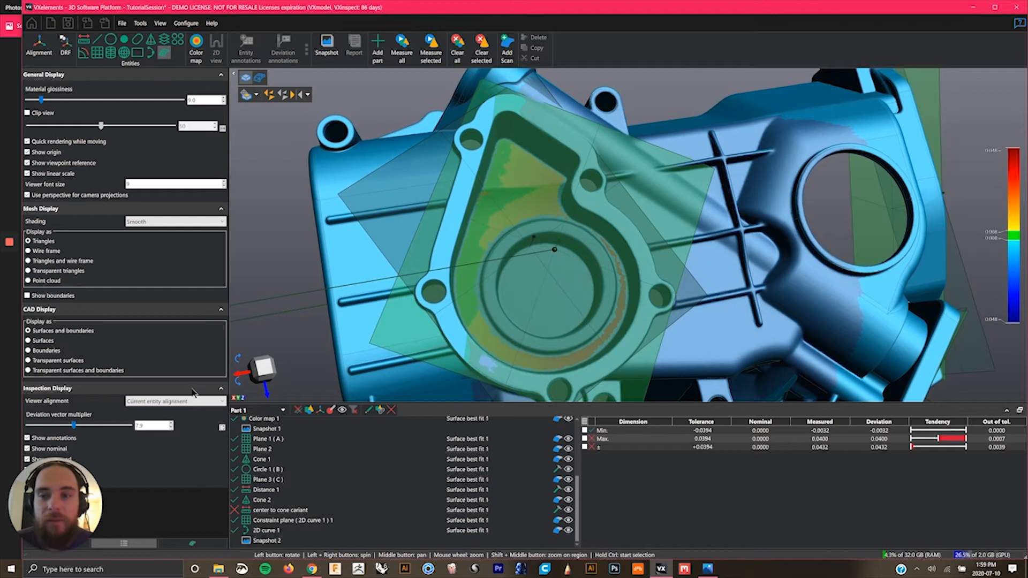
left_click(191, 545)
left_click(173, 434)
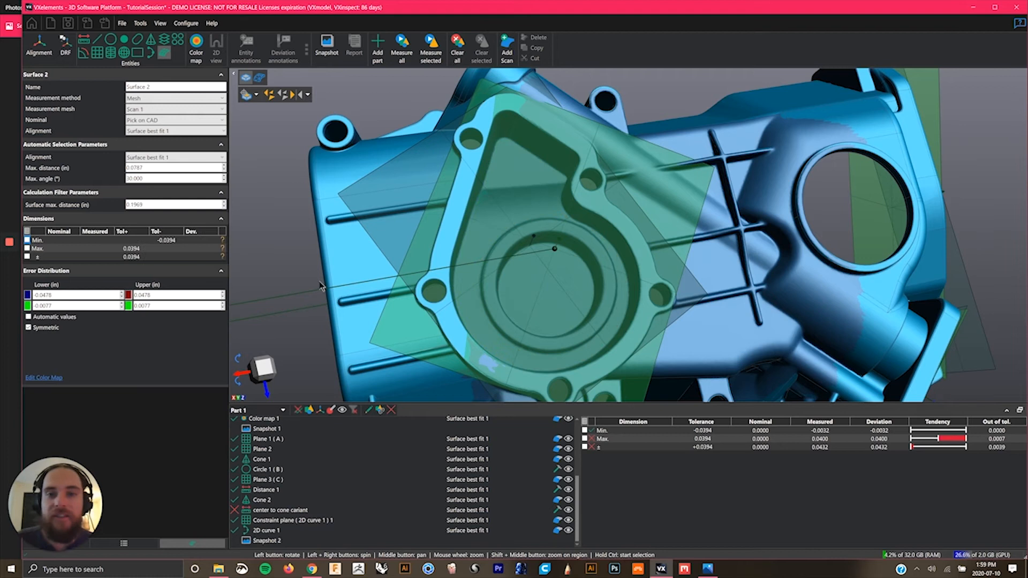
left_click_drag(320, 286, 333, 267)
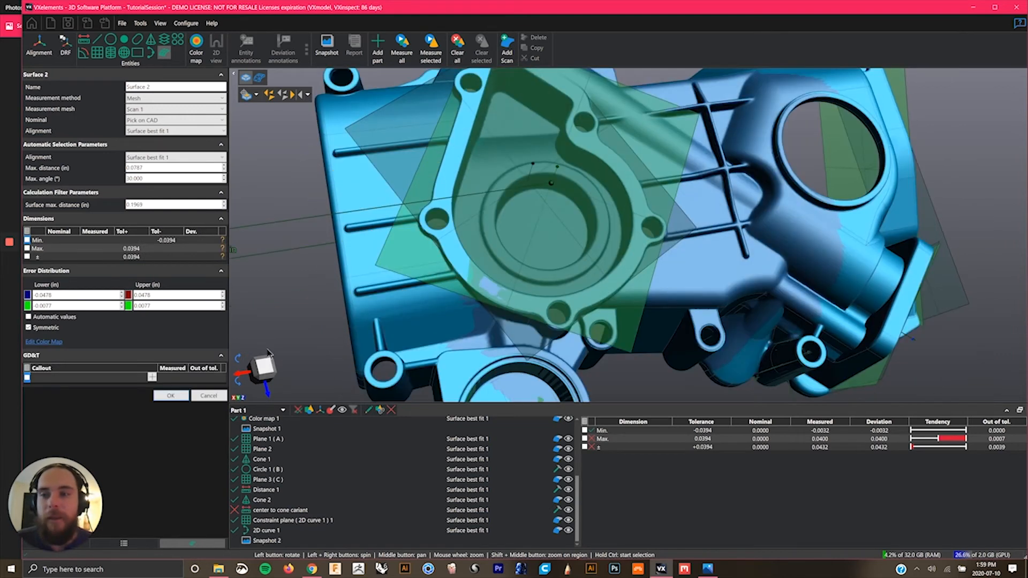
left_click_drag(34, 525, 955, 530)
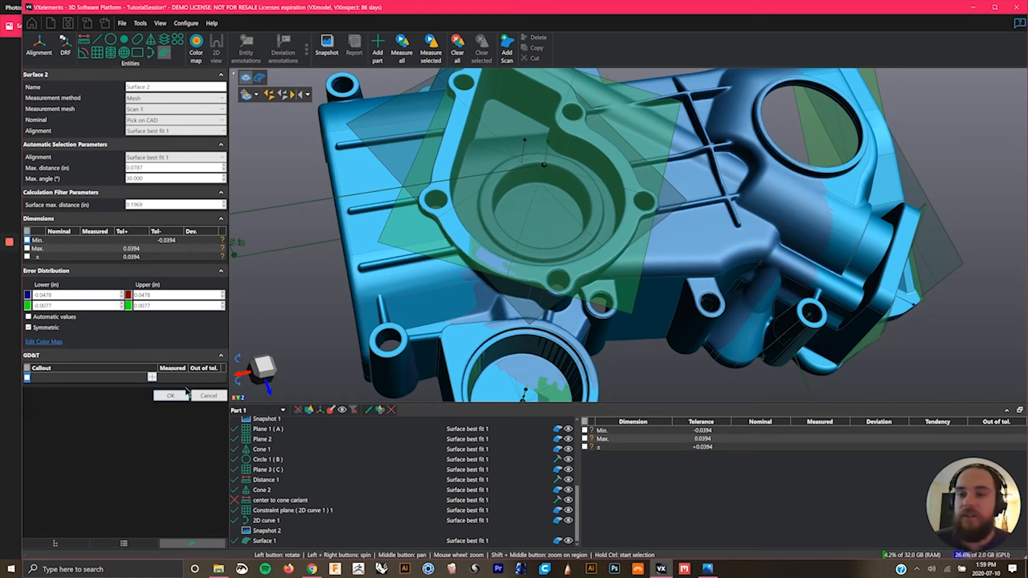
left_click_drag(469, 288, 467, 280)
Reopen Surface 1 and try widening the green band of its error distribution to ±0.0124 in.
left_click(281, 539)
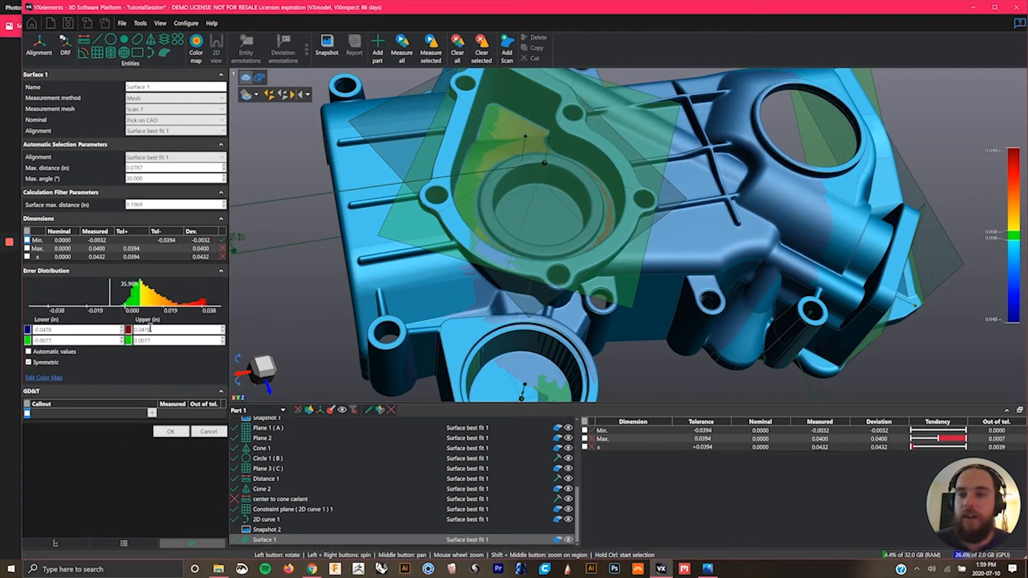
left_click(111, 291)
left_click_drag(120, 293, 140, 294)
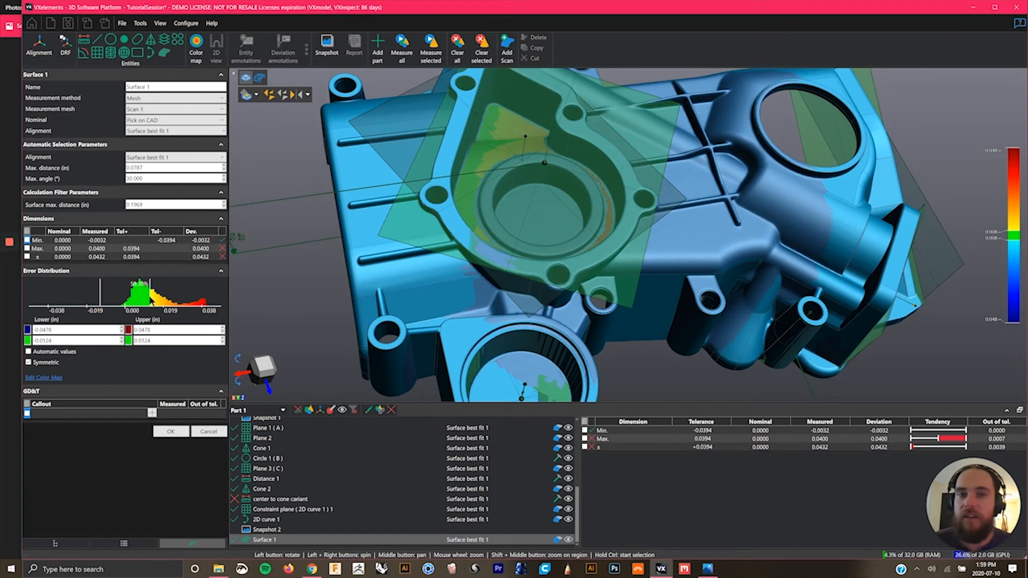
left_click_drag(408, 251, 459, 161)
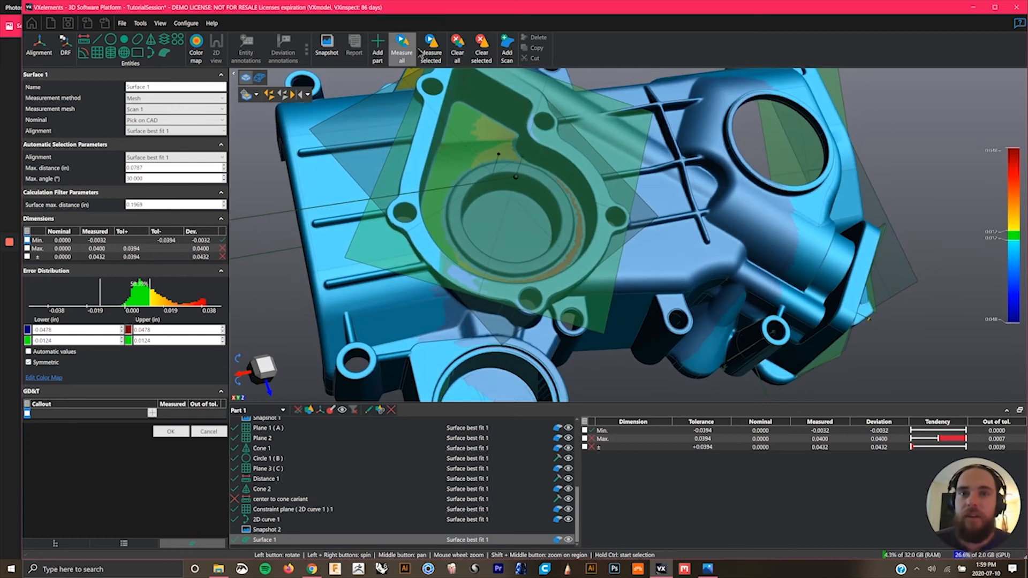
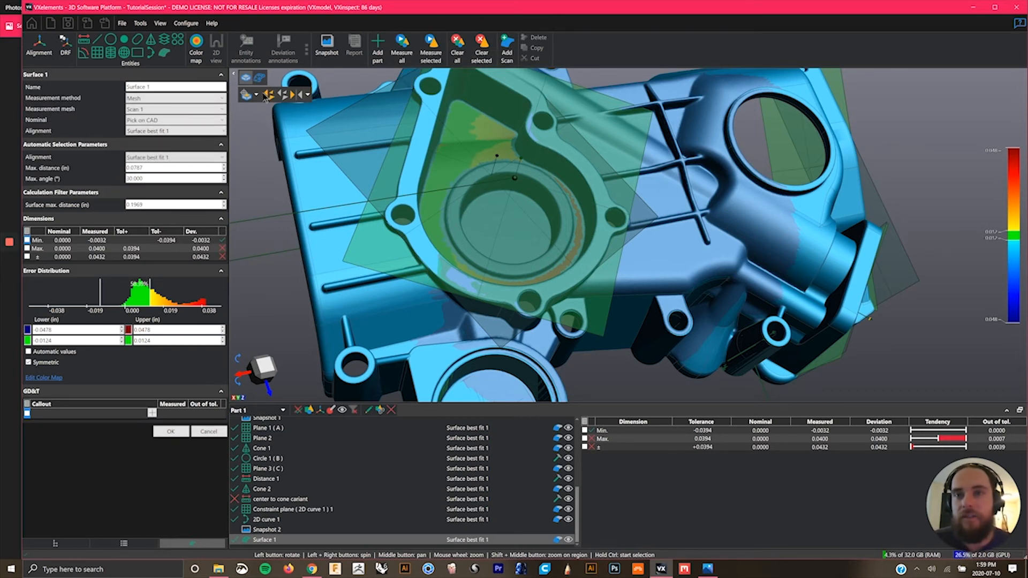
key("alt+Tab")
key("alt+Tab")
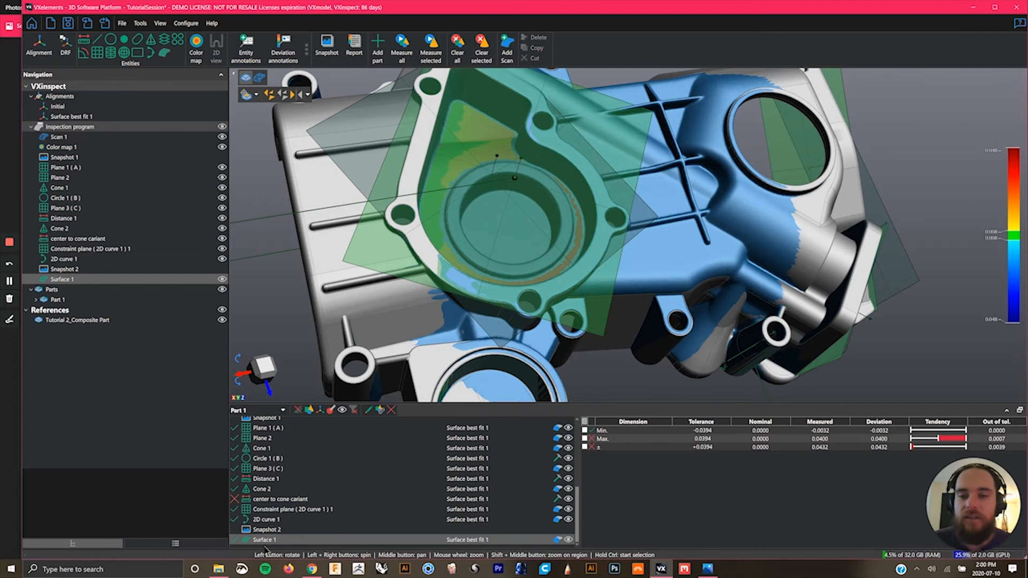
Examine the deviation coloring in the housing pocket and open Surface 1's mesh measurement to check which scan triangles are selected.
left_click_drag(430, 141, 579, 272)
scroll(579, 272, "up", 3)
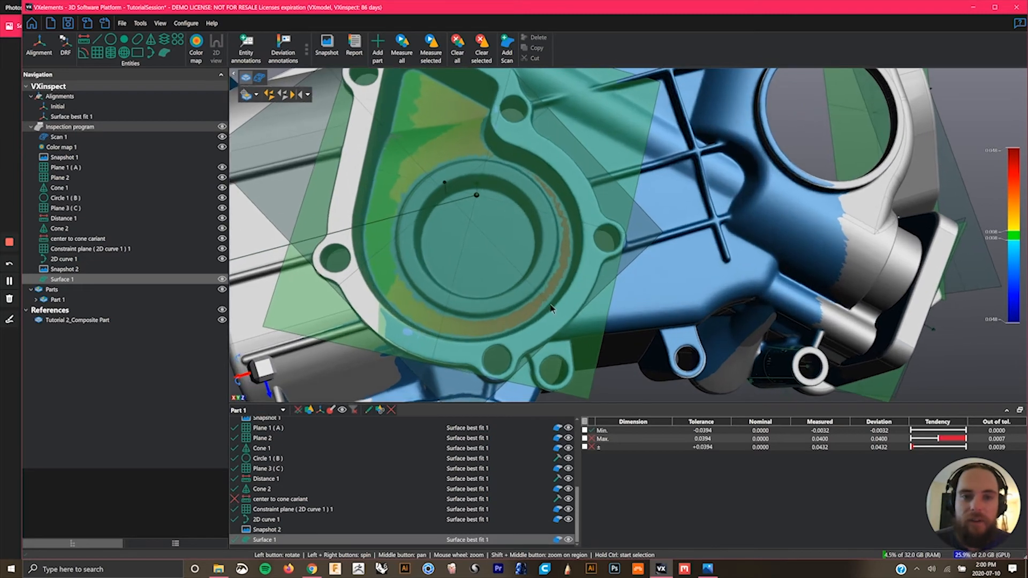
left_click_drag(522, 172, 463, 214)
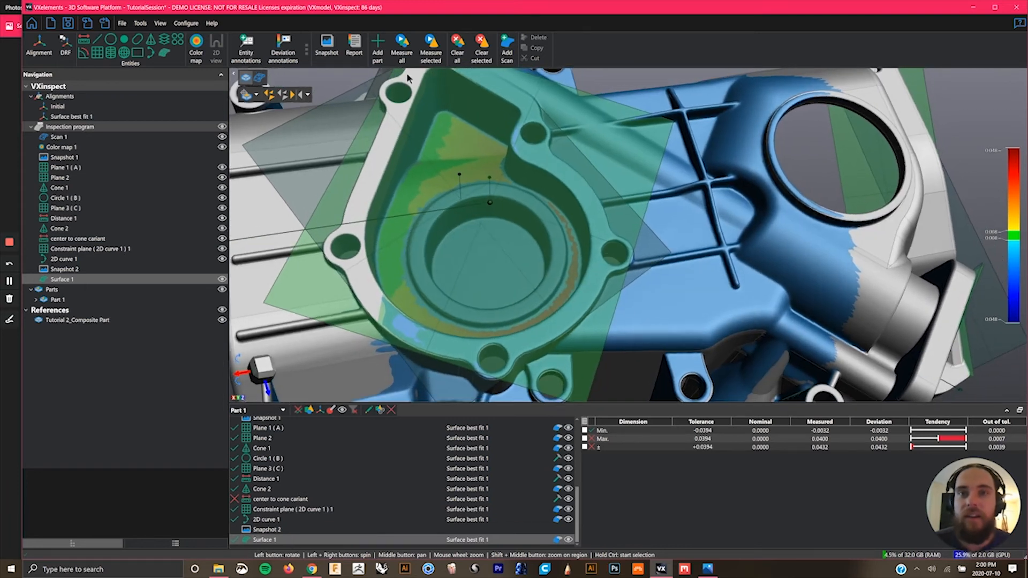
left_click(428, 53)
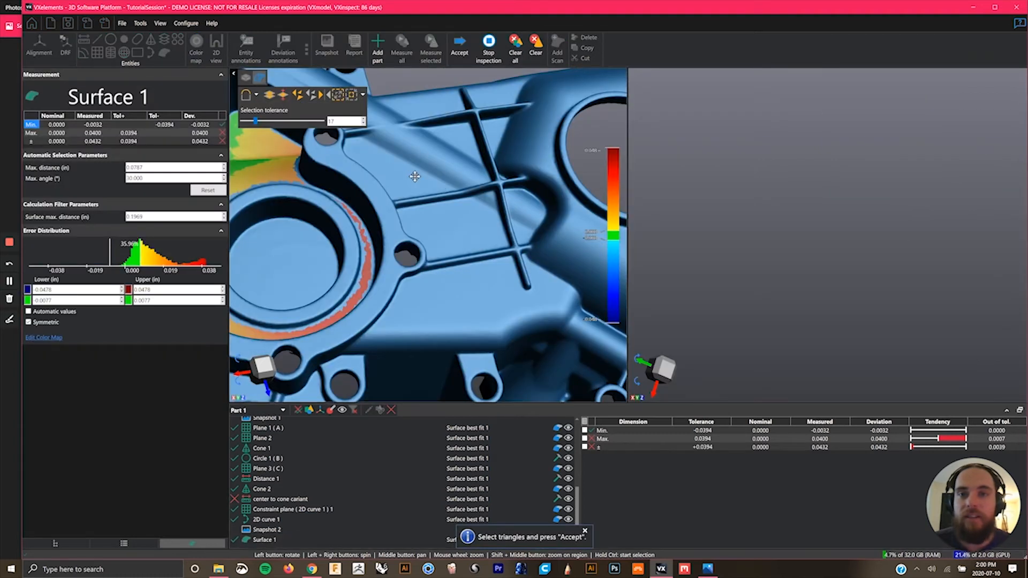
middle_click_drag(432, 176, 530, 172)
middle_click_drag(454, 112, 506, 130)
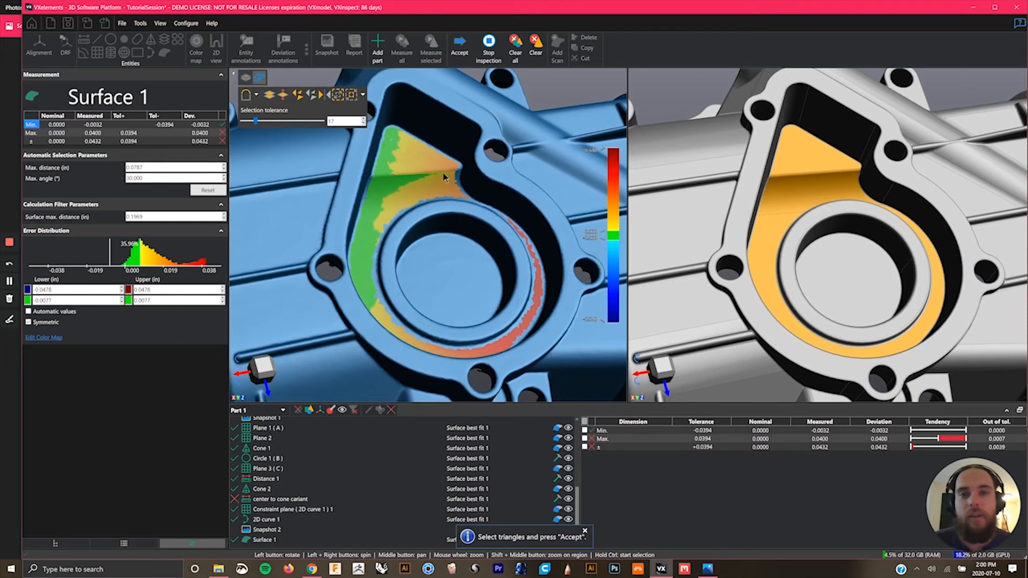
left_click_drag(459, 243, 453, 250)
left_click_drag(420, 157, 416, 156)
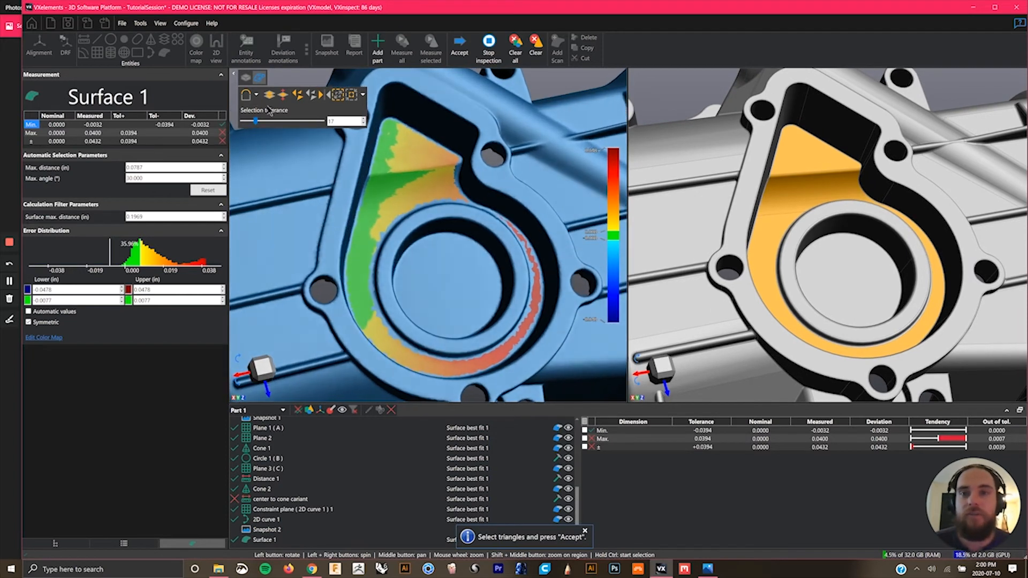
left_click_drag(512, 248, 398, 176)
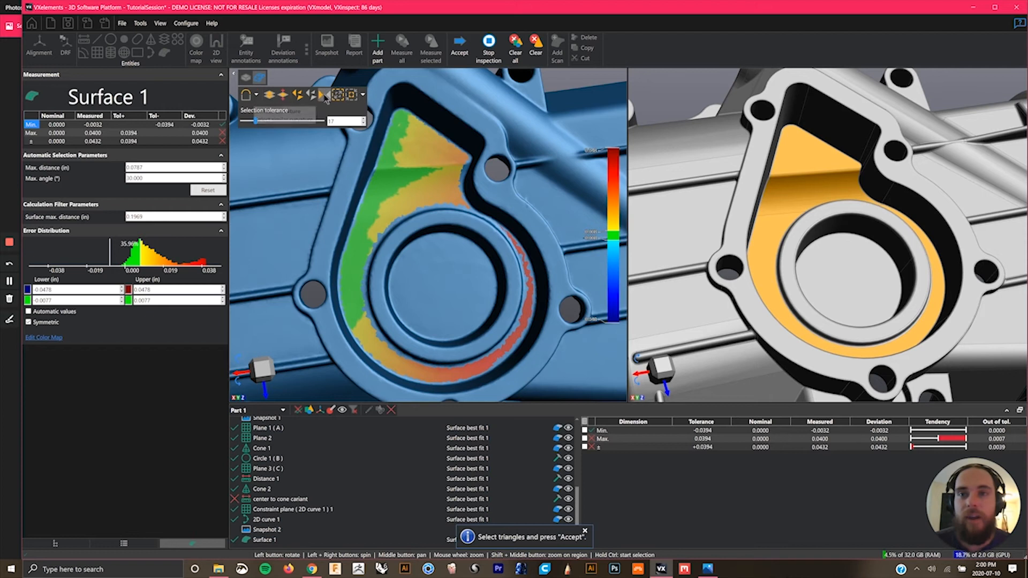
Grow Surface 1's triangle selection toward the edges of the pocket floor and accept the measurement.
left_click(257, 95)
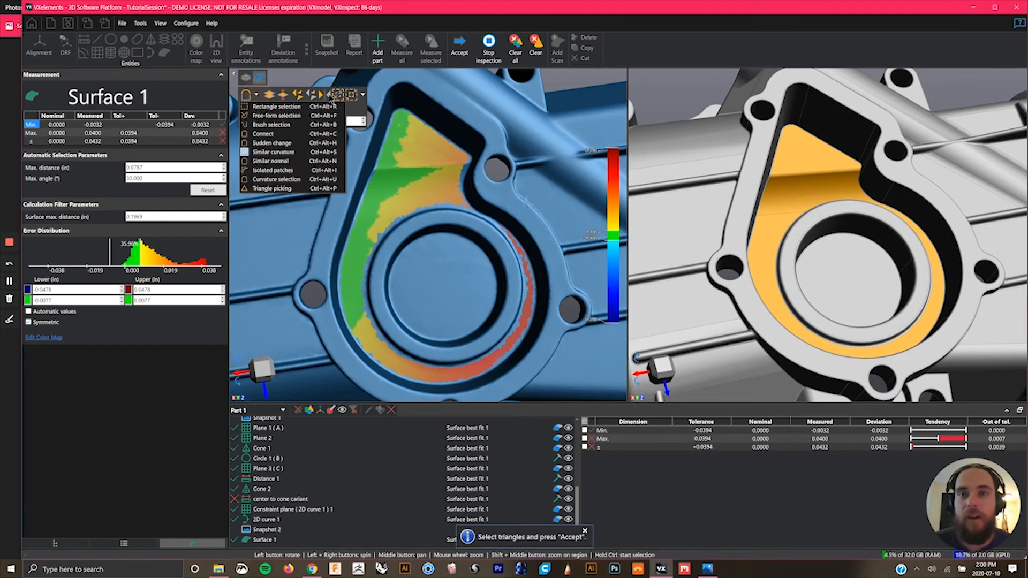
left_click(339, 95)
left_click(338, 95)
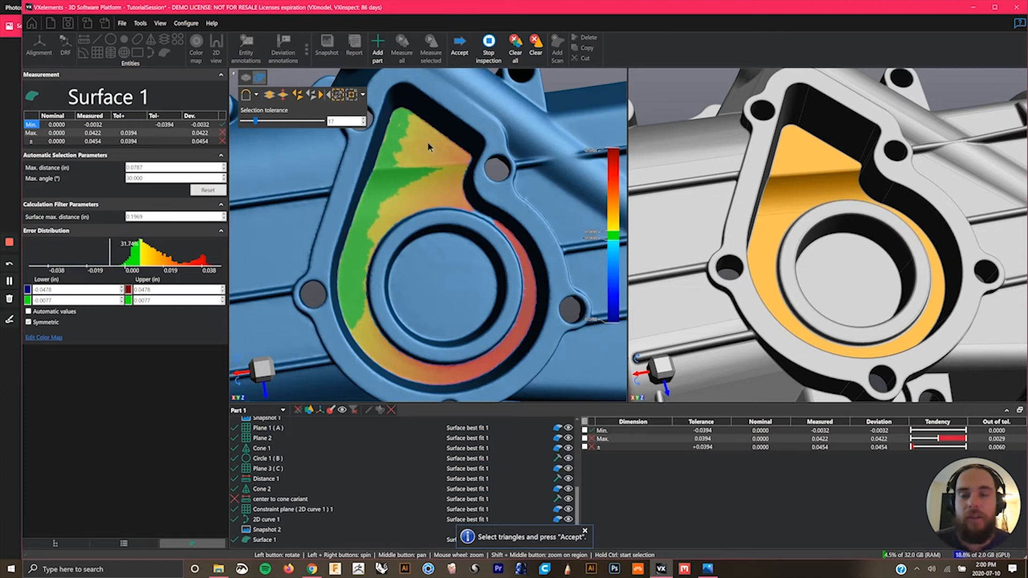
left_click_drag(399, 172, 311, 233)
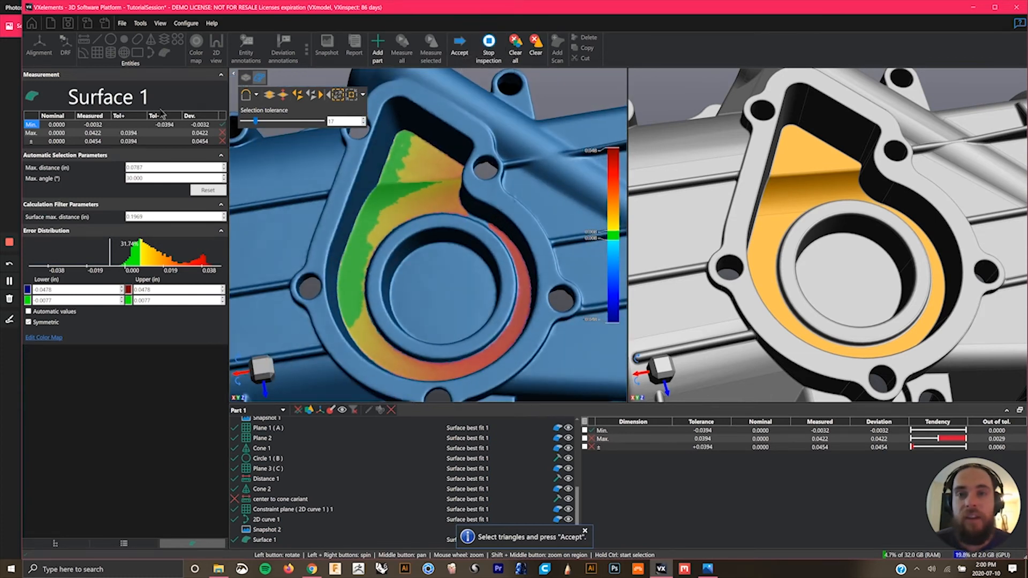
left_click(459, 47)
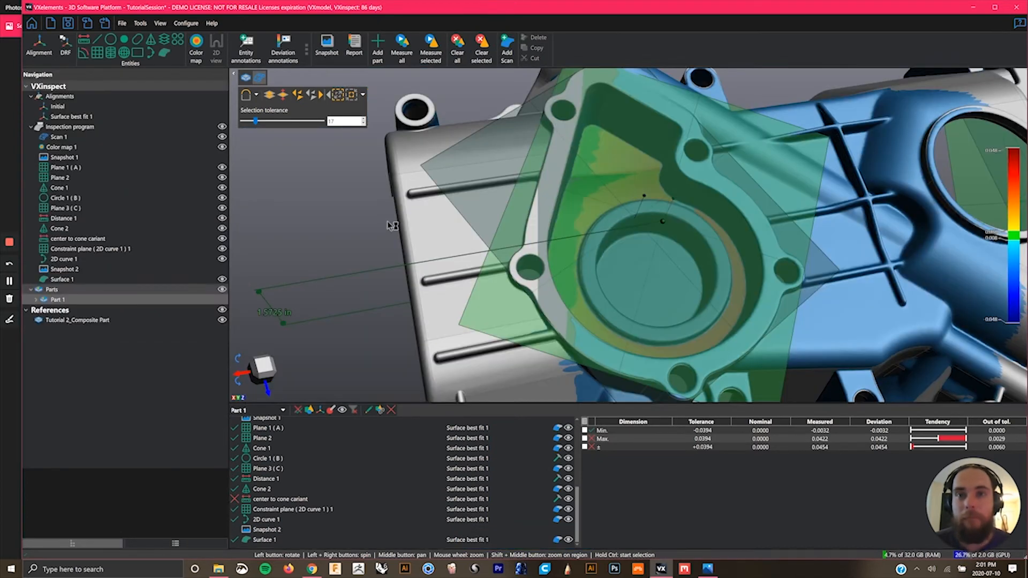
Open the measurement of Cone 2 on the slender boss, grow its scan triangle selection, and accept it.
left_click(285, 231)
mouse_move(452, 229)
left_mouse_down()
mouse_move(595, 215)
mouse_move(630, 223)
mouse_move(647, 266)
left_mouse_up()
left_click(116, 188)
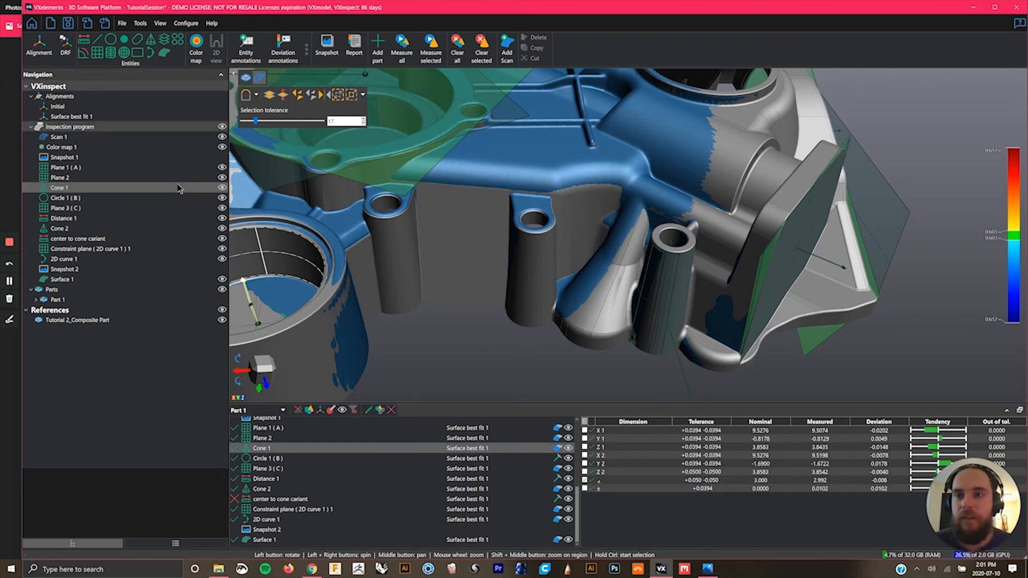
left_click(141, 229)
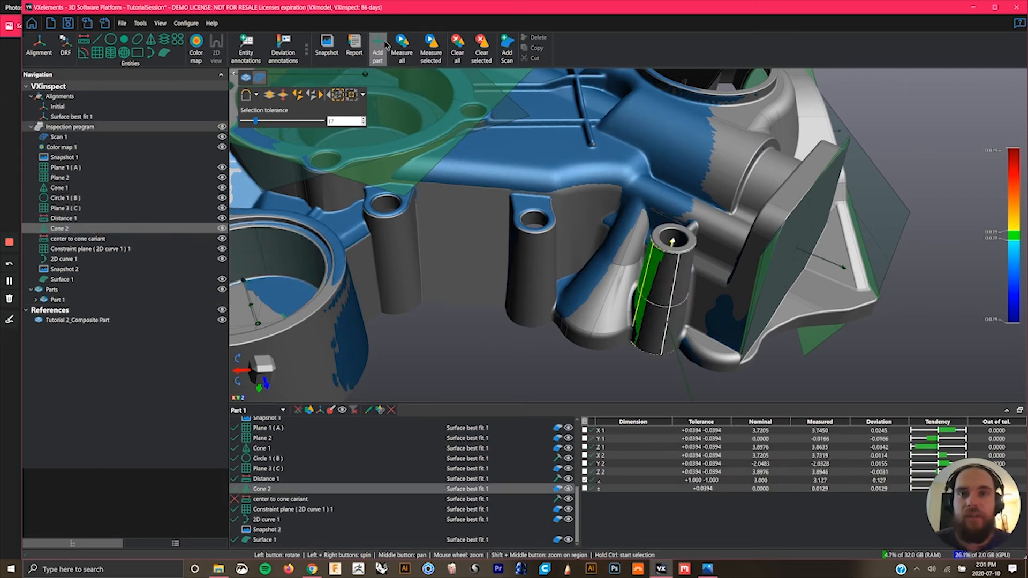
left_click(431, 52)
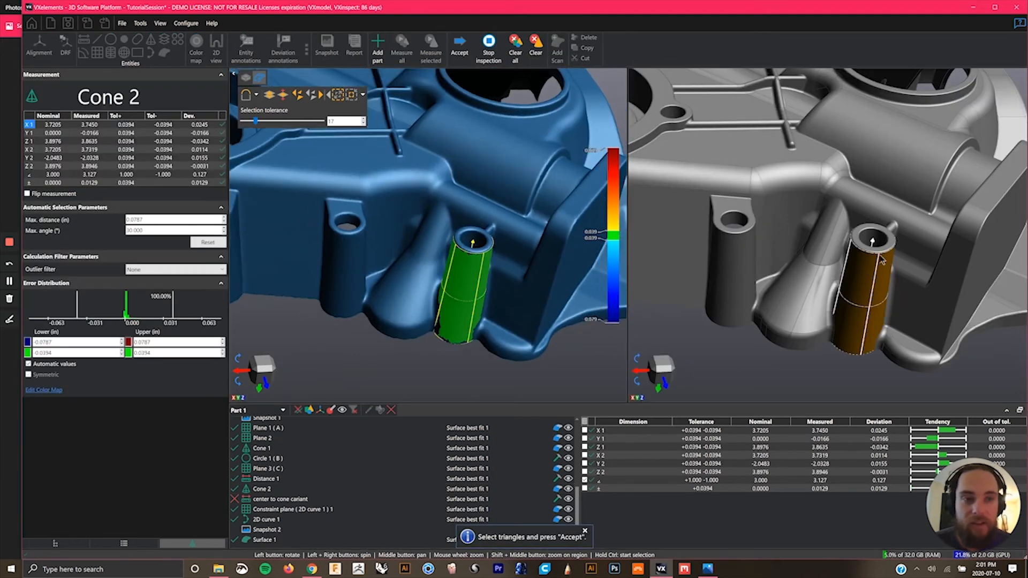
scroll(494, 284, "up", 5)
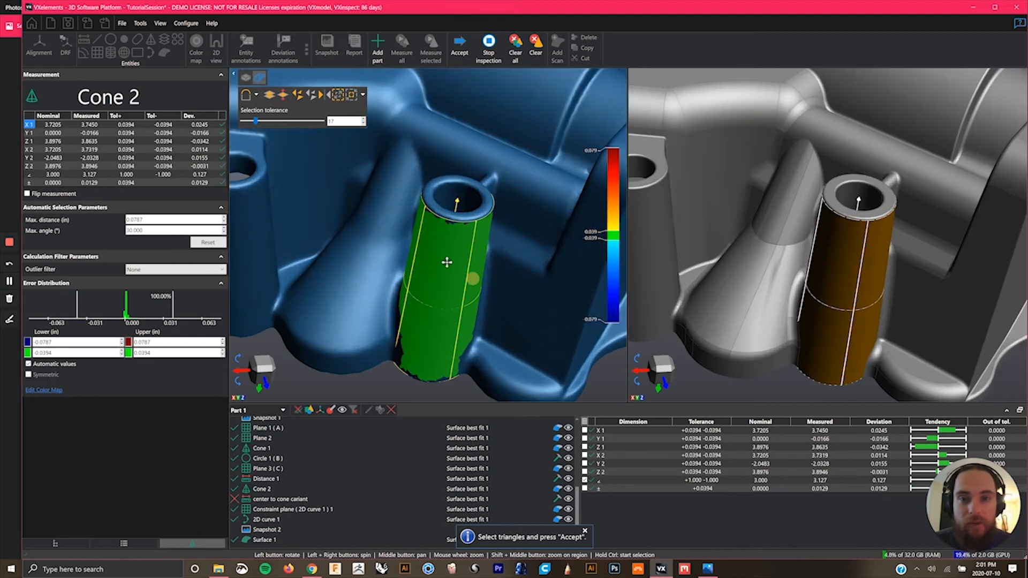
left_click_drag(447, 262, 451, 258)
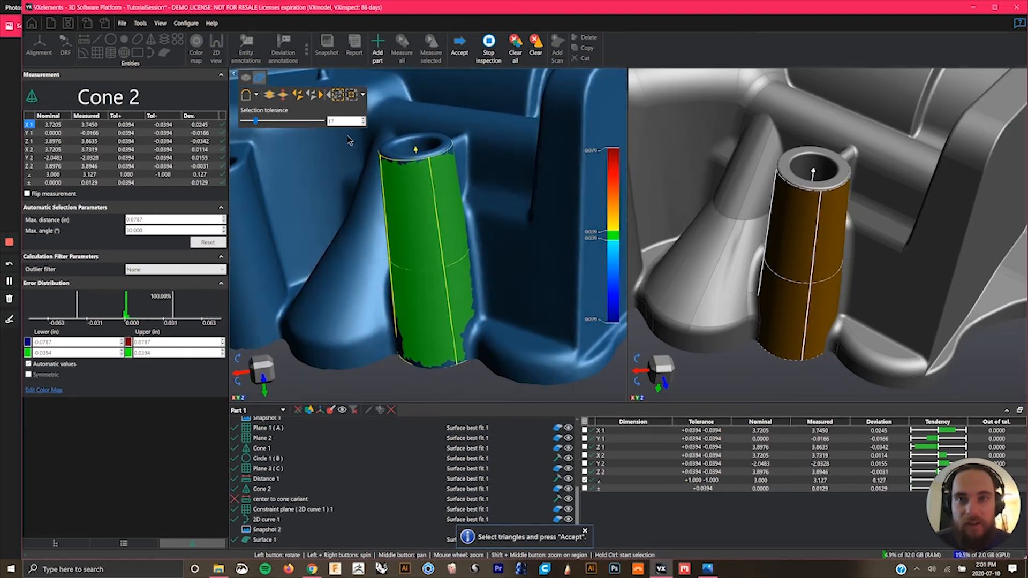
left_click(338, 97)
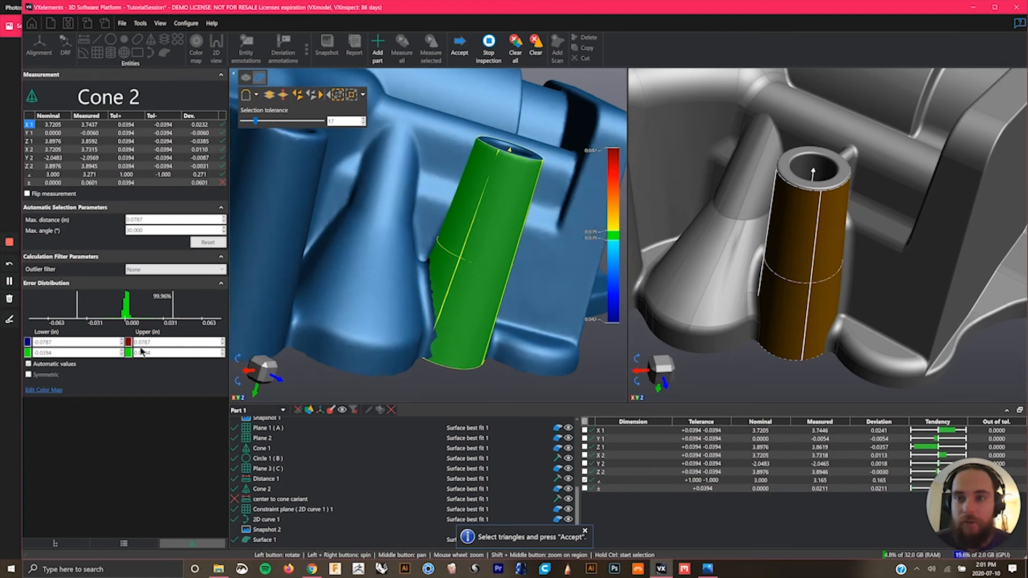
left_click(460, 47)
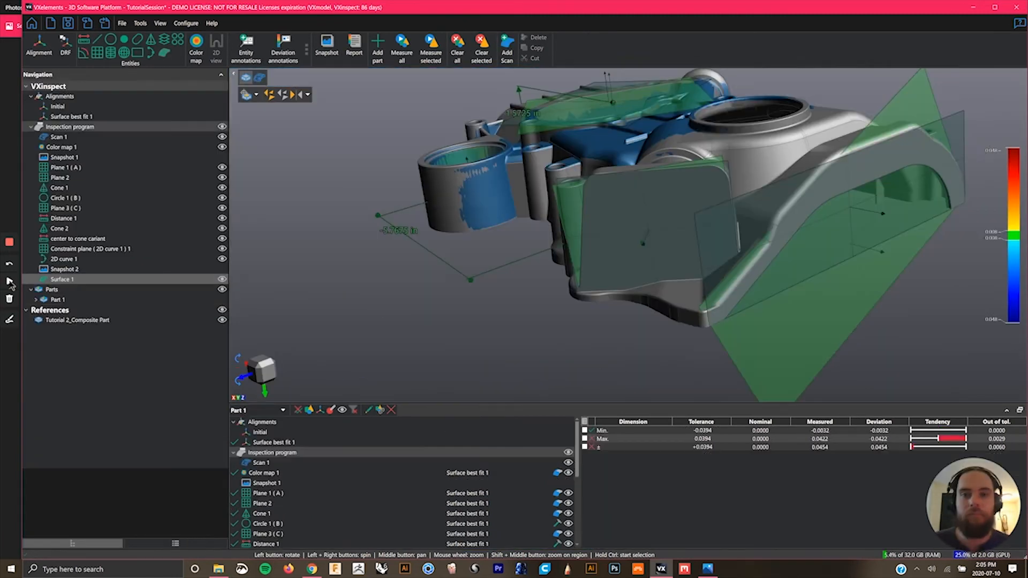
Select 2D curve 1 and examine where its plane lies relative to the large cylindrical boss on the housing.
scroll(367, 514, "down", 2)
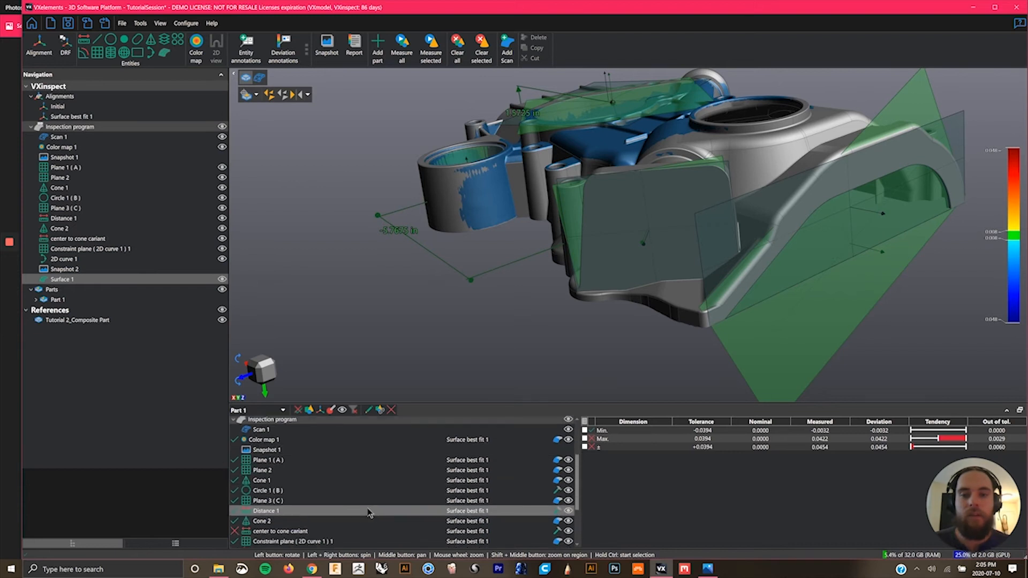
left_click(328, 526)
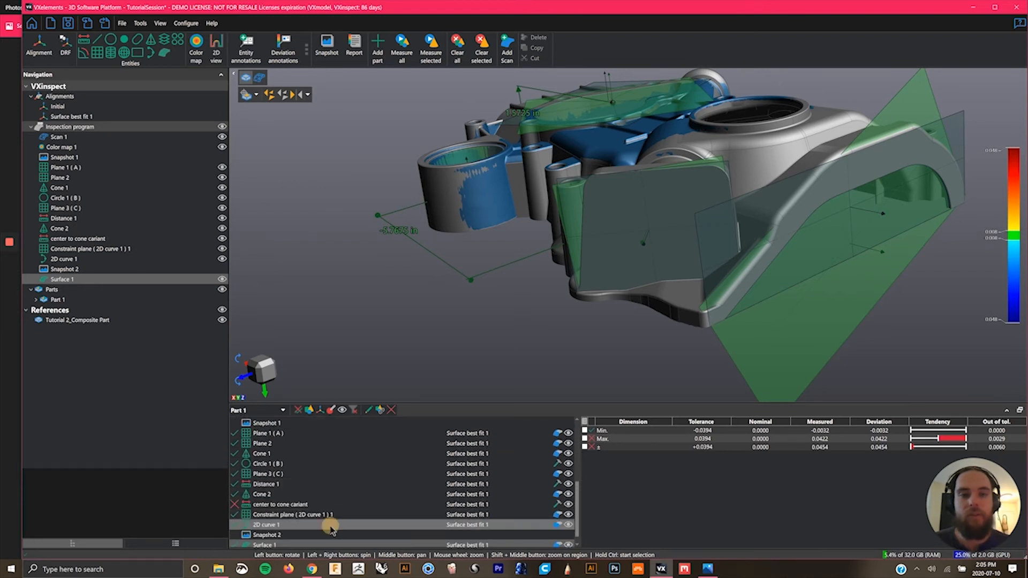
left_click_drag(751, 263, 703, 229)
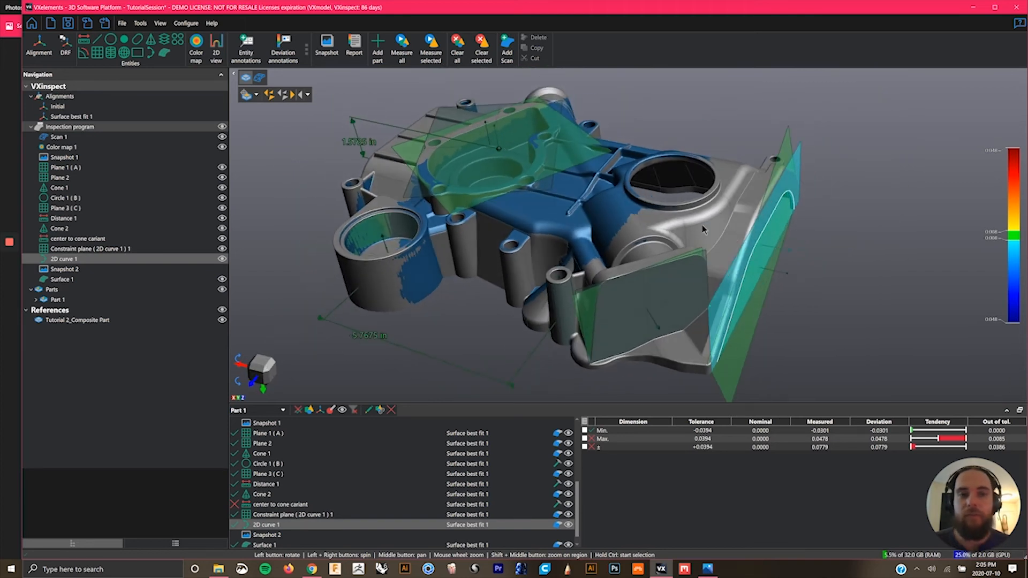
middle_click_drag(704, 229, 719, 217)
left_click_drag(875, 266, 851, 266)
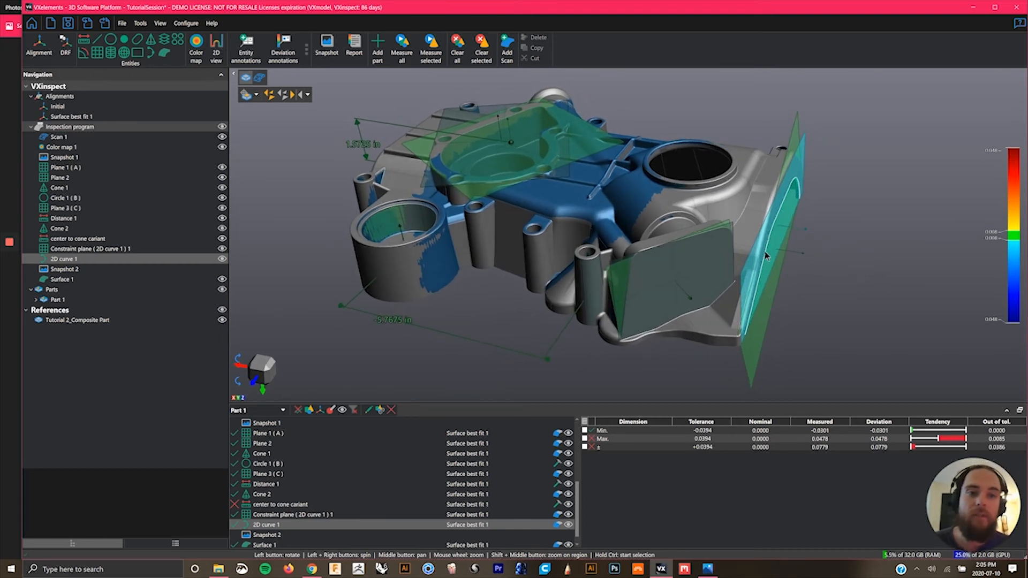
left_click_drag(454, 160, 429, 154)
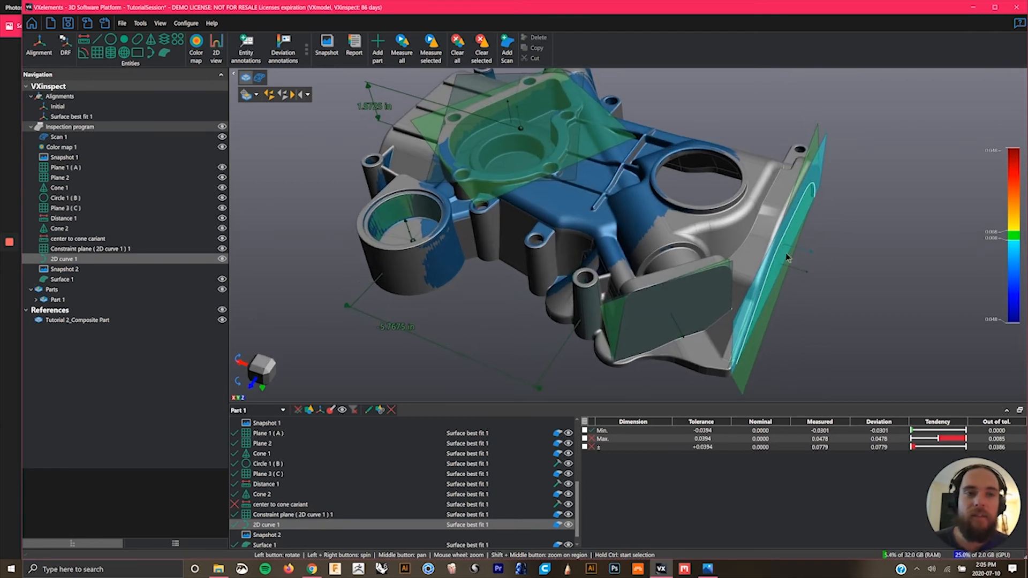
left_click_drag(369, 249, 693, 283)
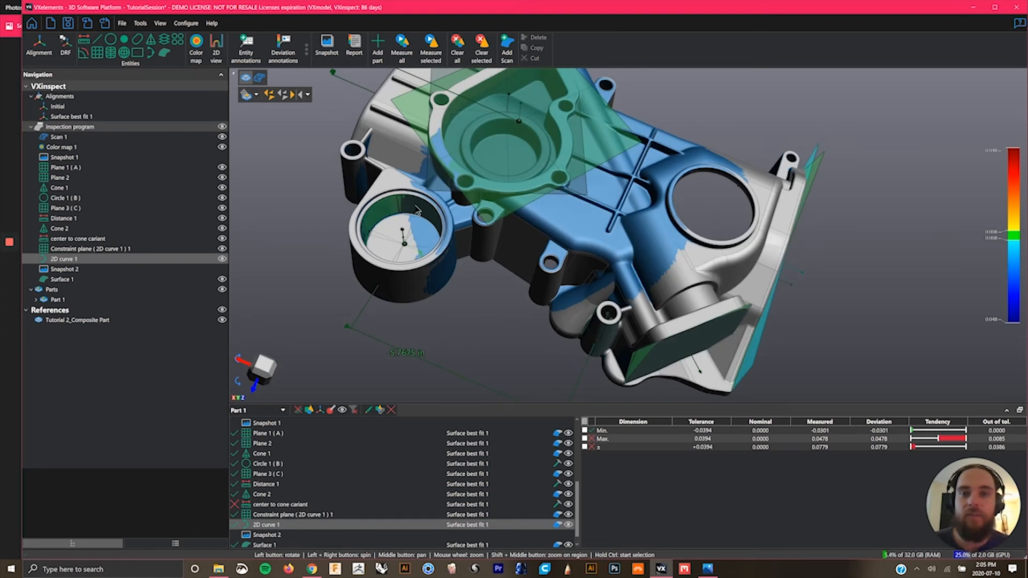
left_click_drag(504, 261, 447, 276)
left_click_drag(356, 228, 368, 209)
left_click_drag(433, 216, 428, 224)
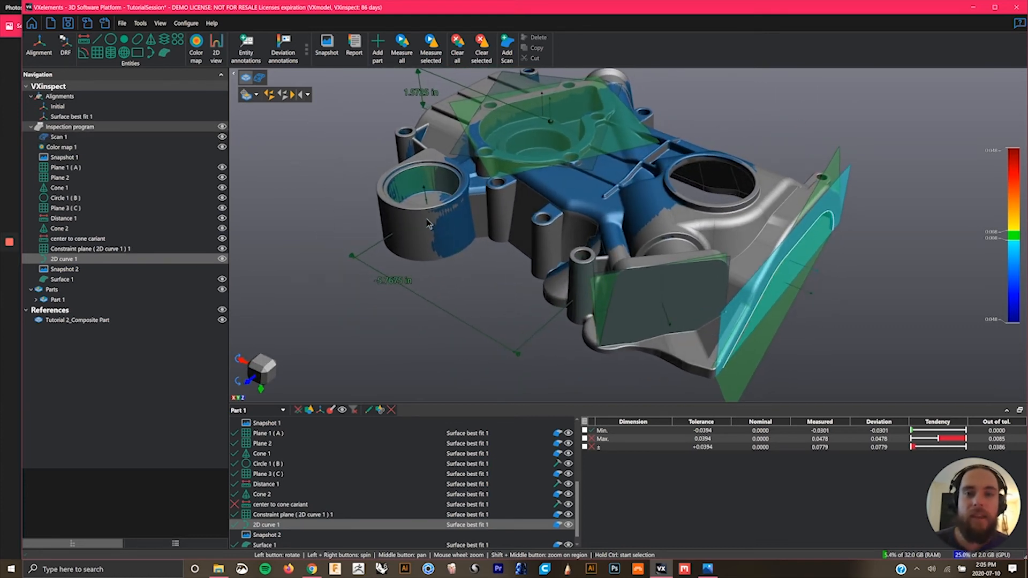
left_click_drag(695, 230, 679, 223)
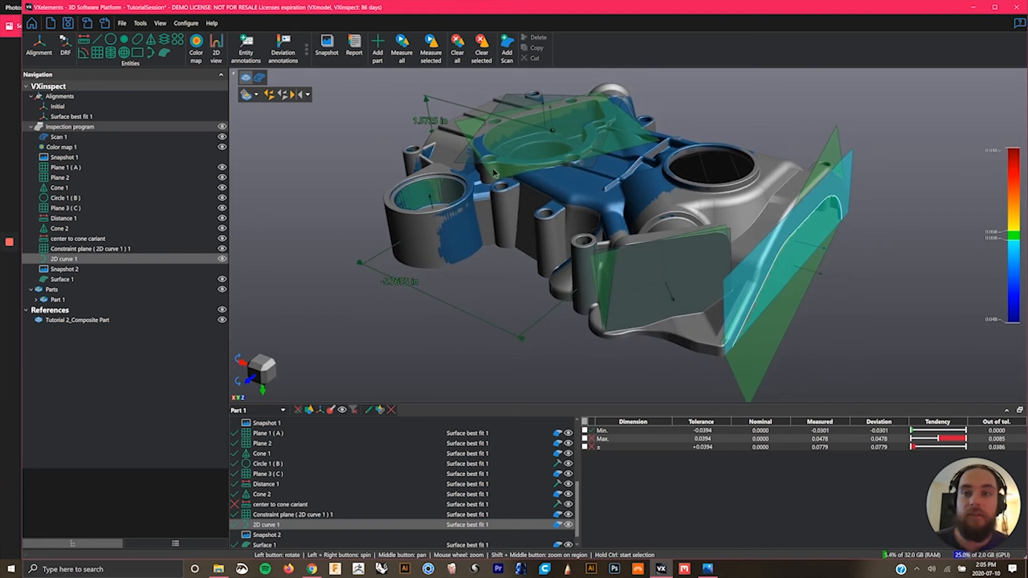
Start a new plane entity with the Constructed measurement method and the Plane offset through a point construction.
left_click(97, 53)
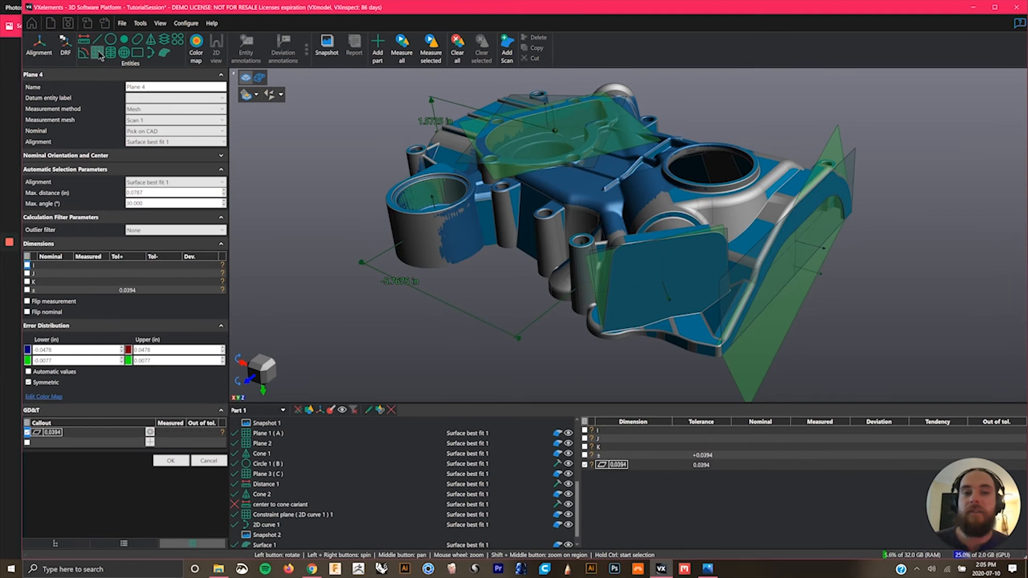
left_click(148, 182)
left_click(152, 117)
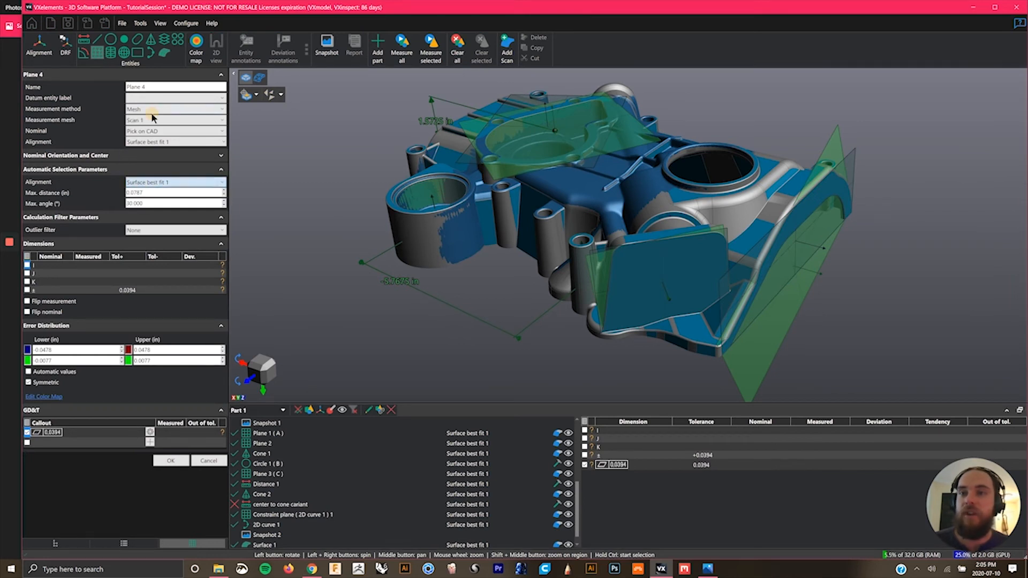
left_click(155, 109)
left_click(153, 135)
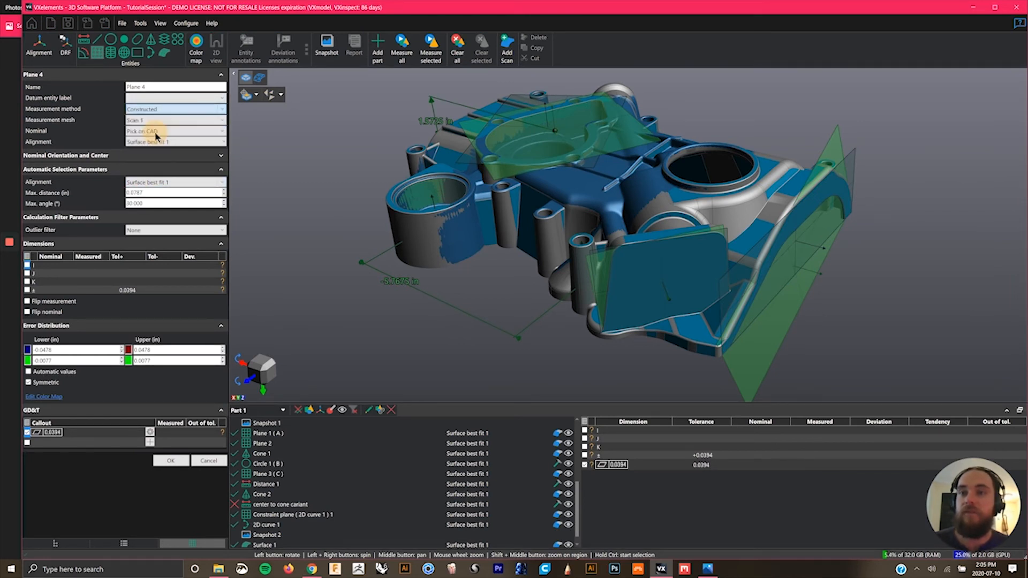
left_click(162, 158)
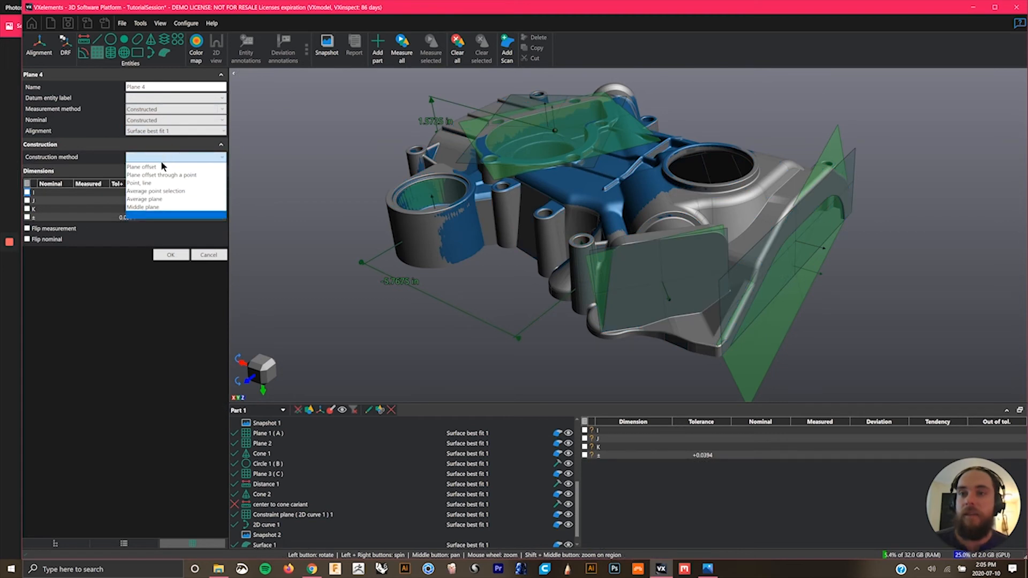
left_click(184, 175)
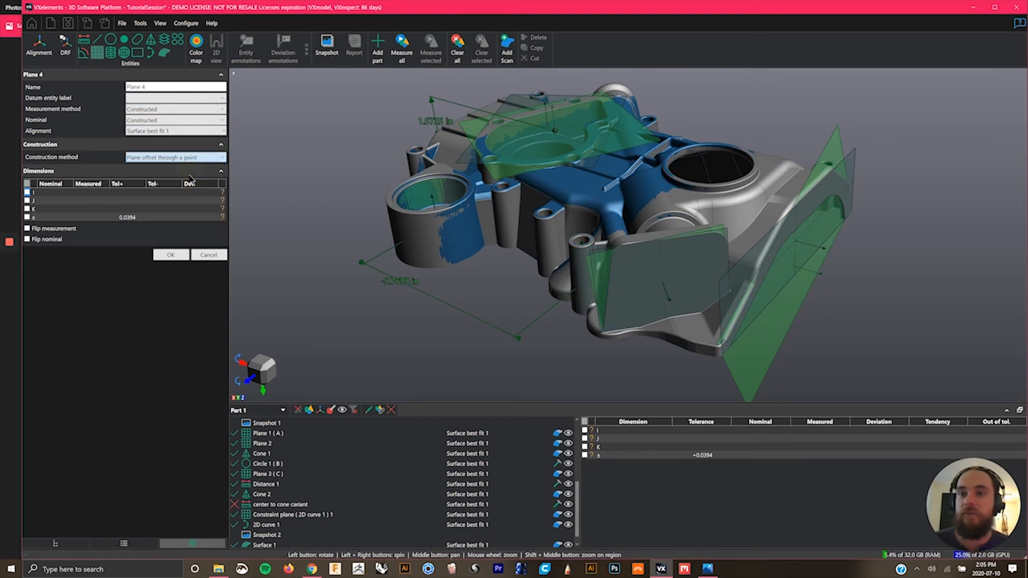
Define the plane from Constraint plane (2D curve 1) 1 through the center of Circle 1 (B), and confirm it.
left_click(184, 179)
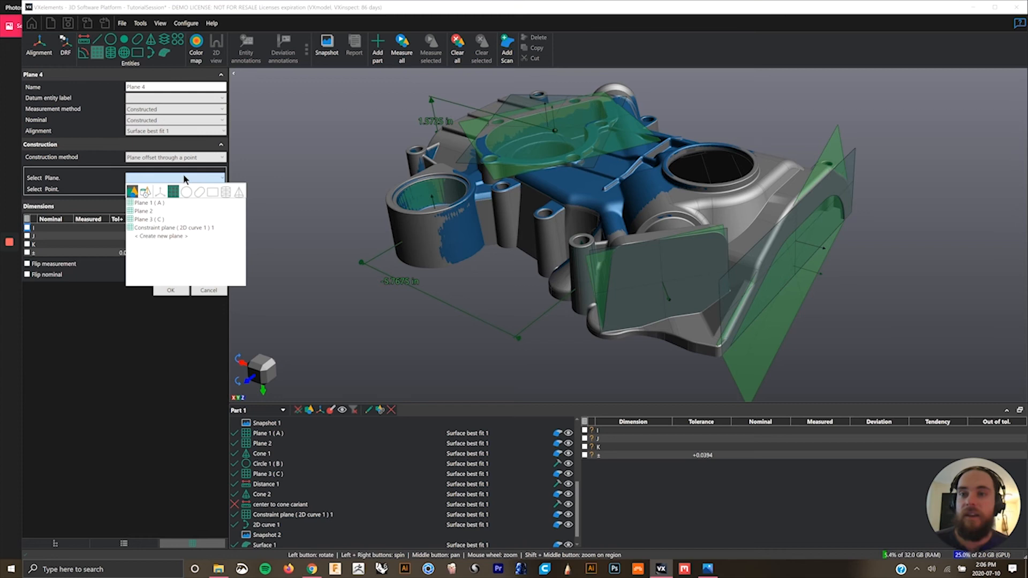
left_click(155, 228)
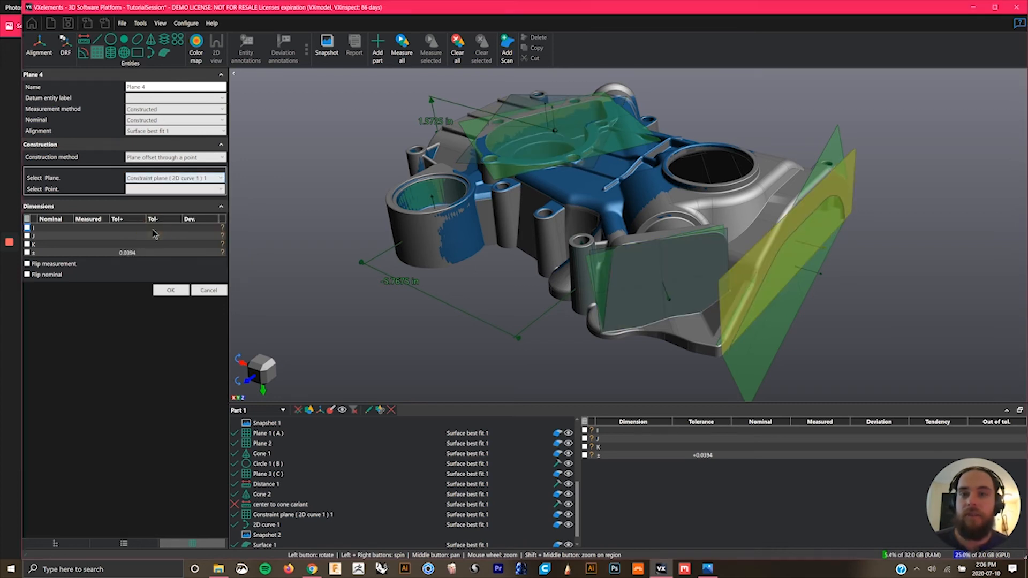
left_click(155, 190)
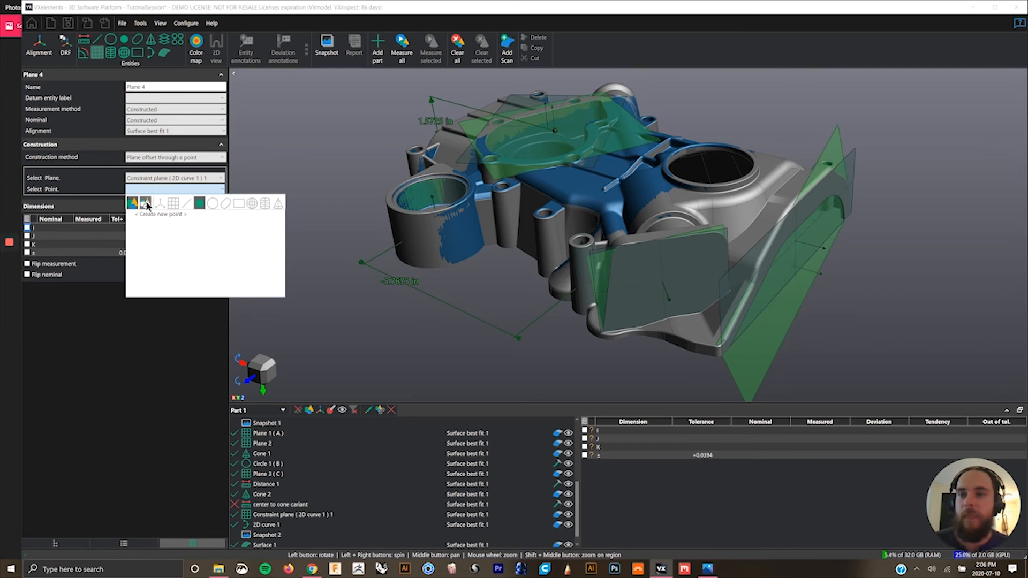
left_click(146, 203)
left_click(147, 252)
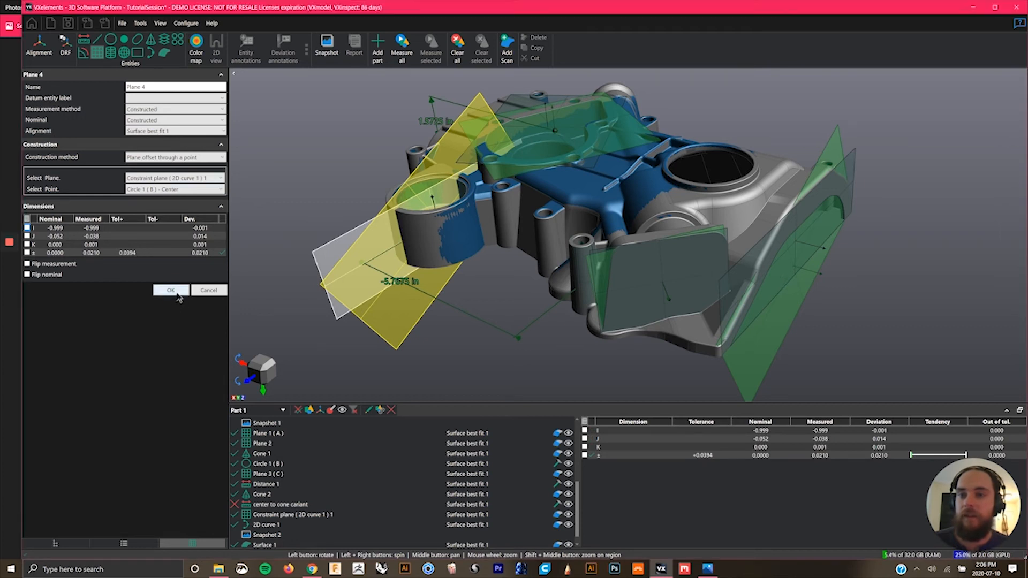
key("Return")
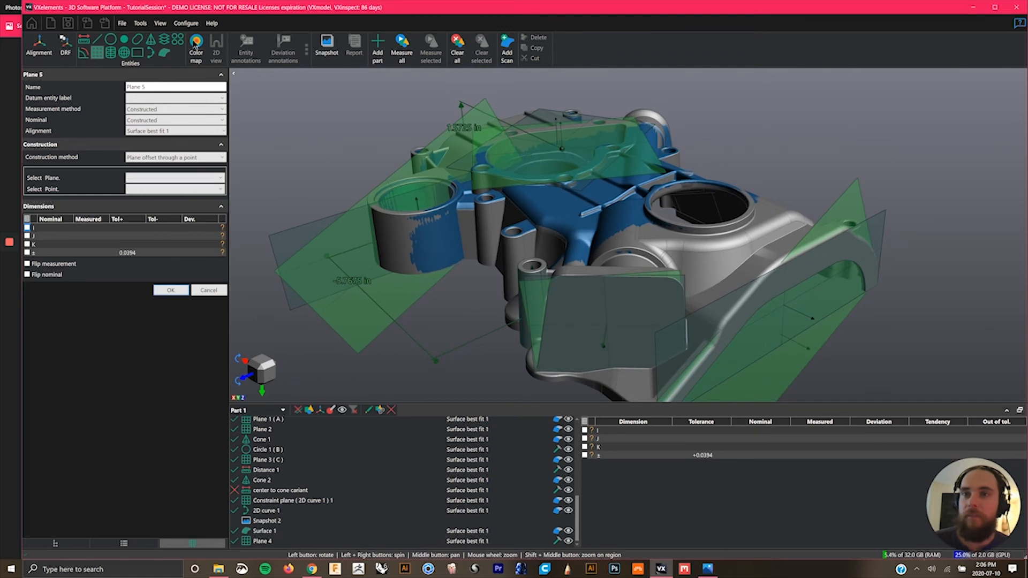
Create a single linear cross-section of Scan 1 against Whole CAD on existing Plane 4, narrowing the symmetric error distribution band to 0.0094 in.
scroll(287, 482, "down", 1)
left_click(286, 536)
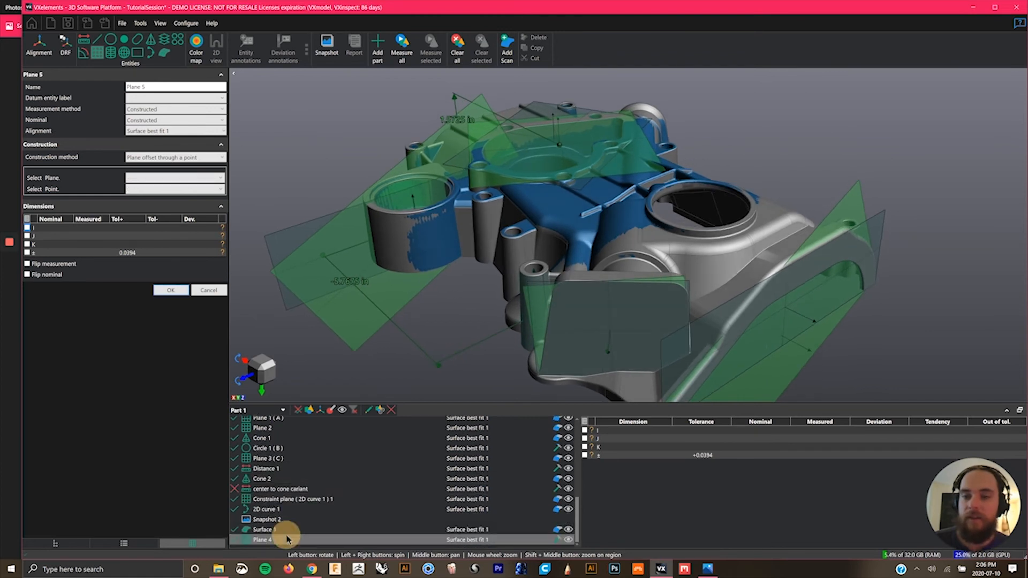
left_click(272, 540)
left_click(265, 540)
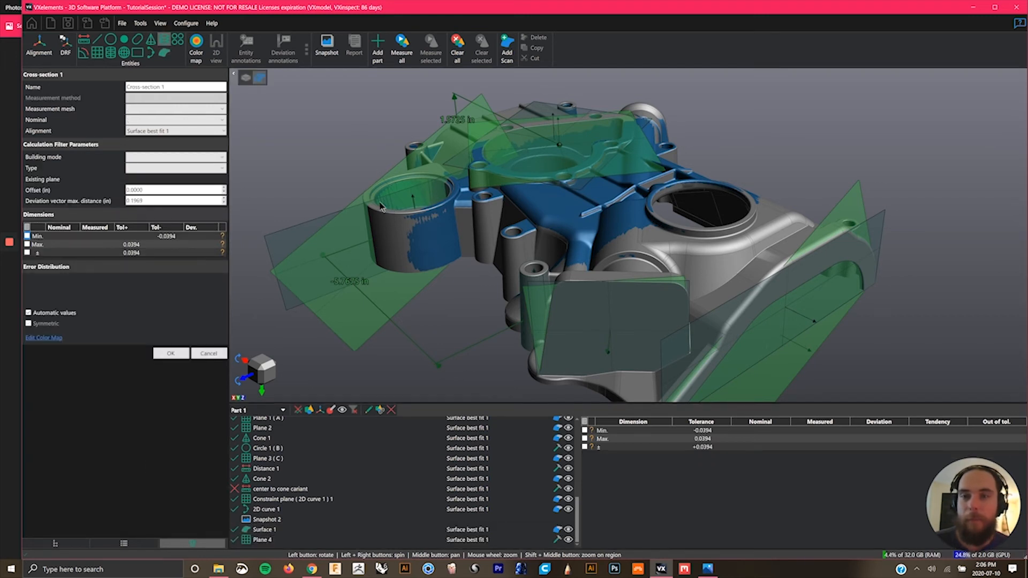
middle_click_drag(288, 145, 306, 133)
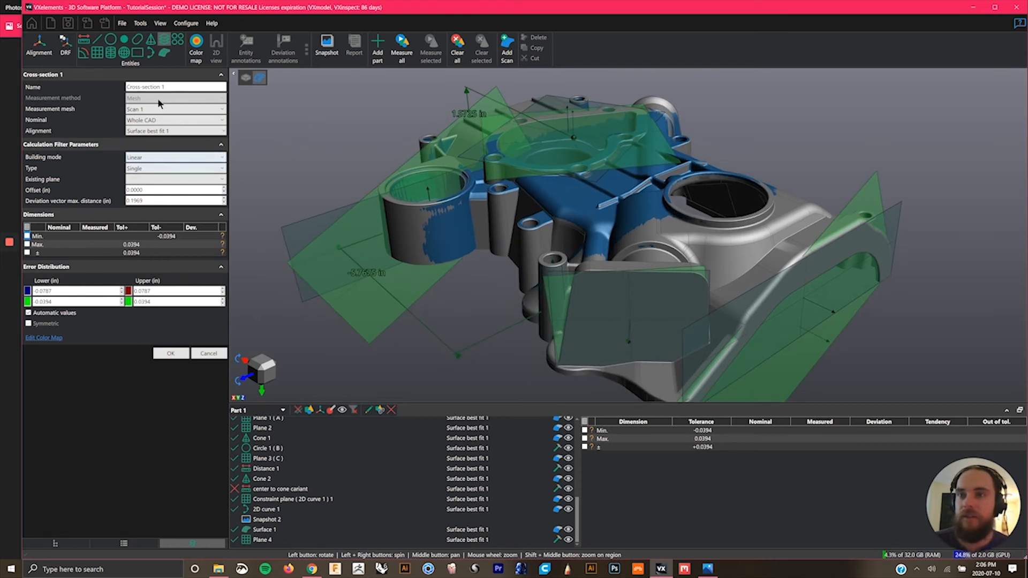
left_click(148, 110)
left_click(156, 180)
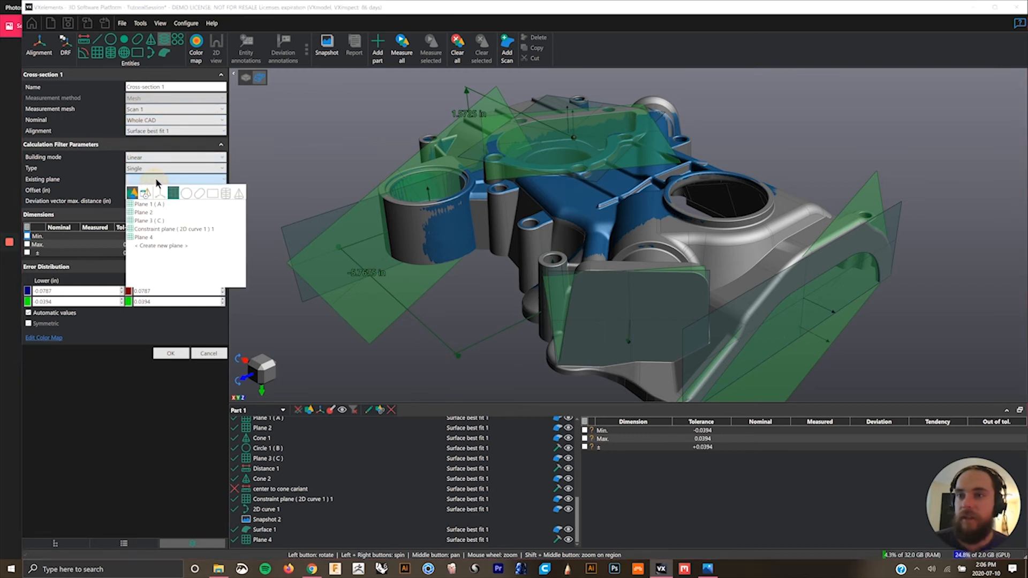
left_click(144, 238)
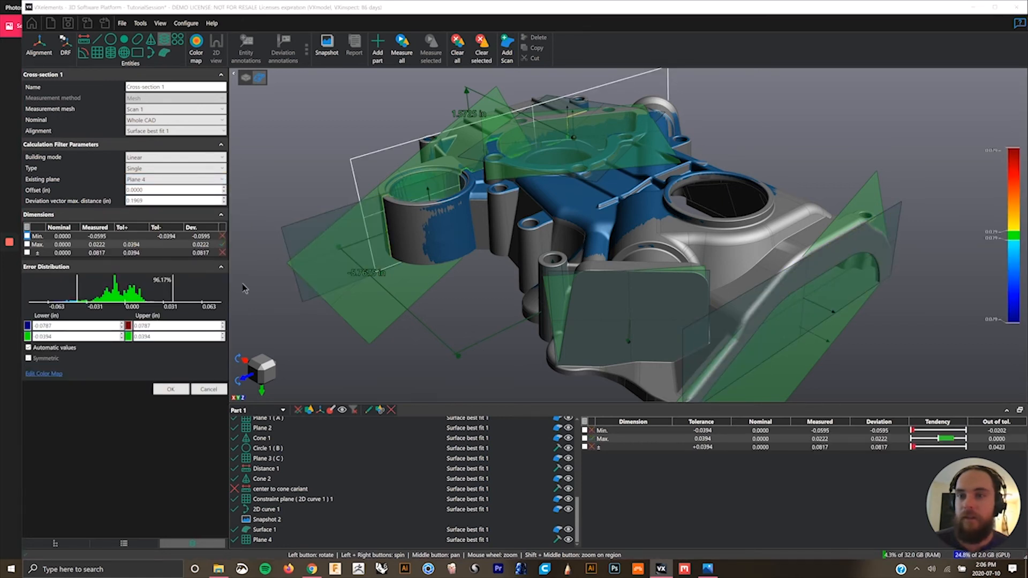
left_click_drag(78, 288, 108, 290)
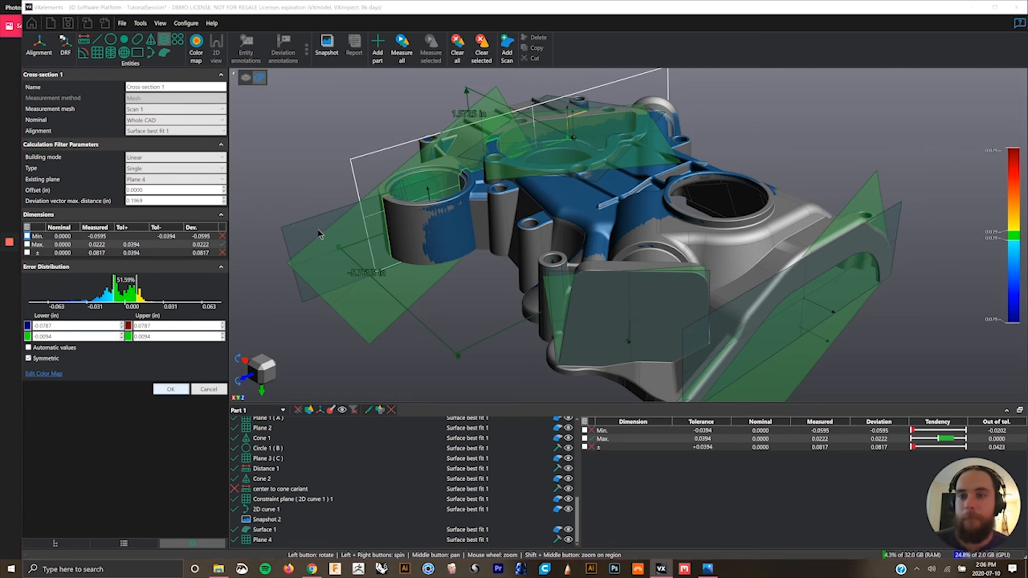
left_click(172, 390)
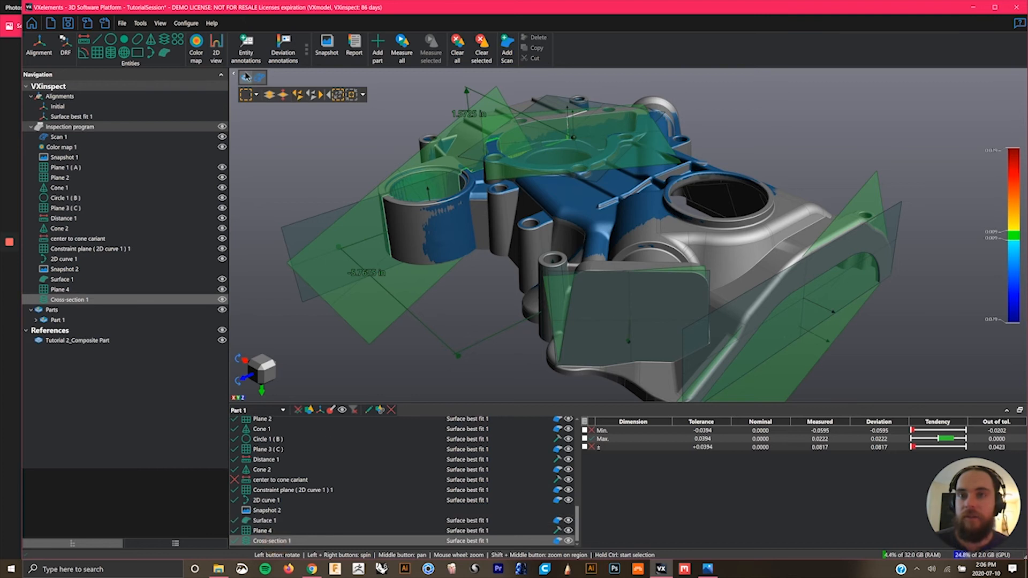
Show the cross-section in 2D view, rotated a quarter turn so the profile lies horizontally.
left_click(216, 48)
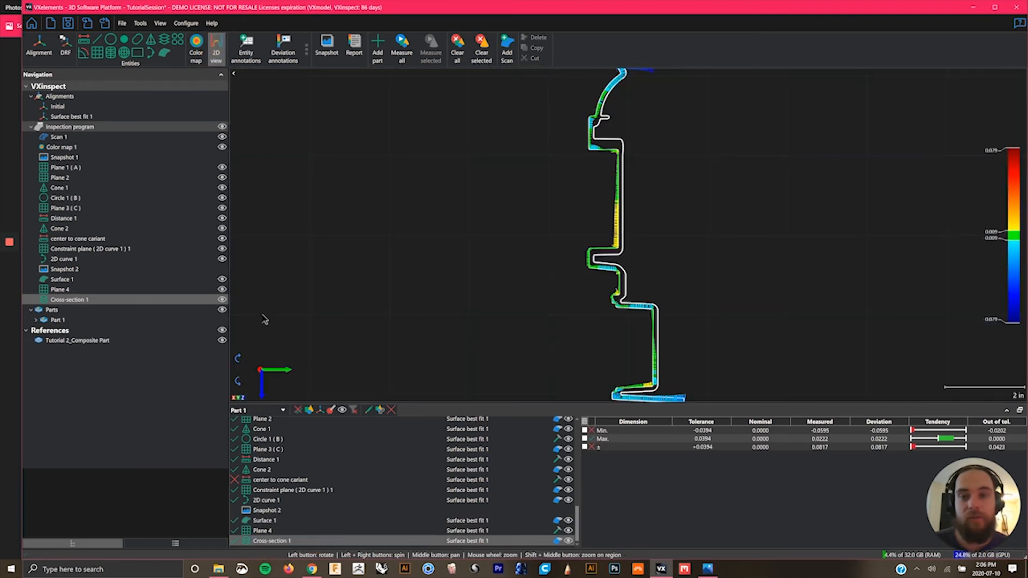
left_click(239, 359)
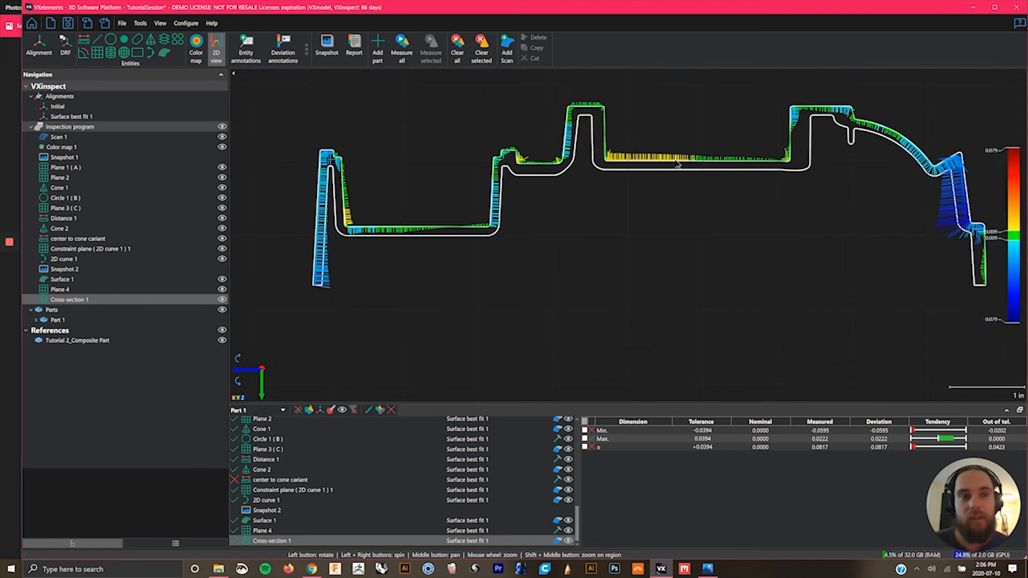
scroll(678, 164, "up", 2)
middle_click_drag(747, 182, 752, 186)
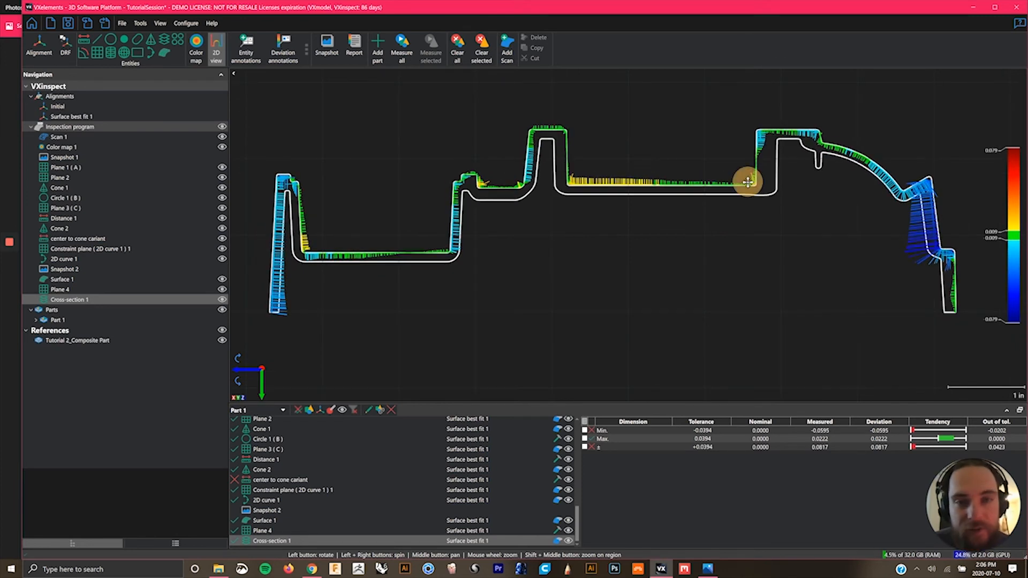
Add thirteen deviation annotations spread along the cross-section profile, from the far end wall to the dark blue deviation zone.
left_click(283, 47)
left_click(332, 253)
left_click(403, 253)
left_click(451, 237)
left_click(490, 183)
left_click(527, 152)
left_click(581, 181)
left_click(713, 184)
left_click(772, 133)
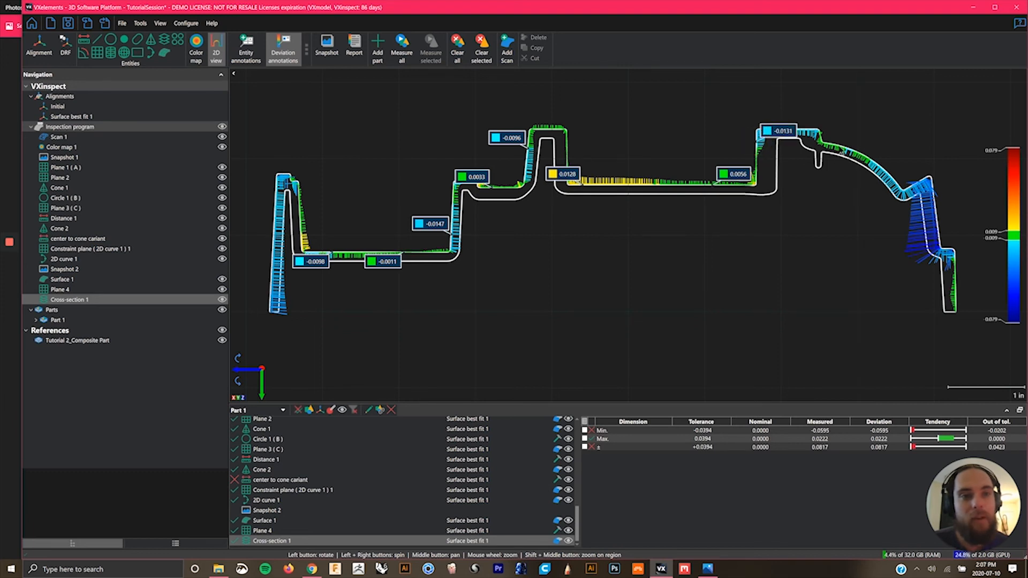
left_click(842, 150)
left_click(897, 177)
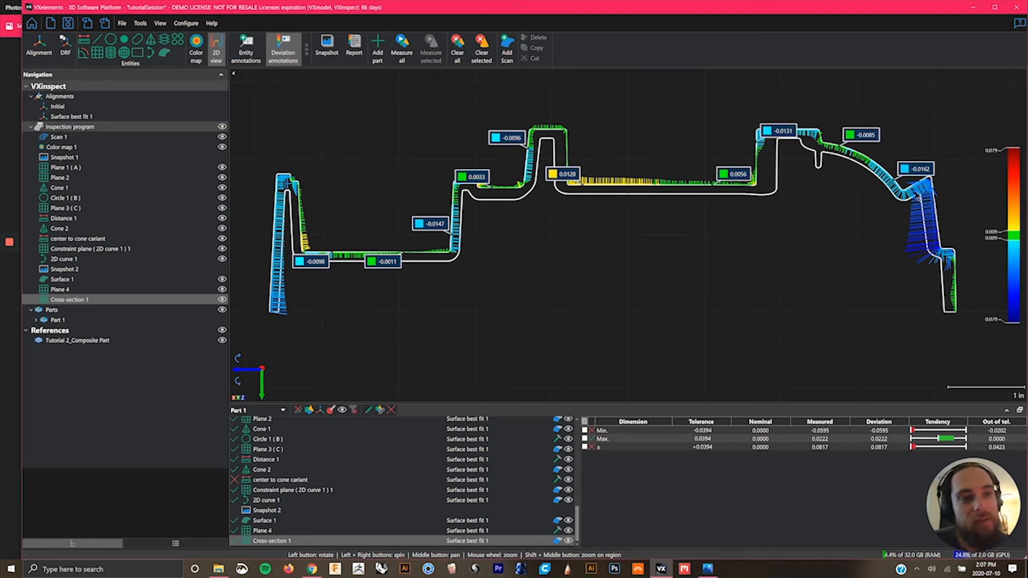
left_click(936, 203)
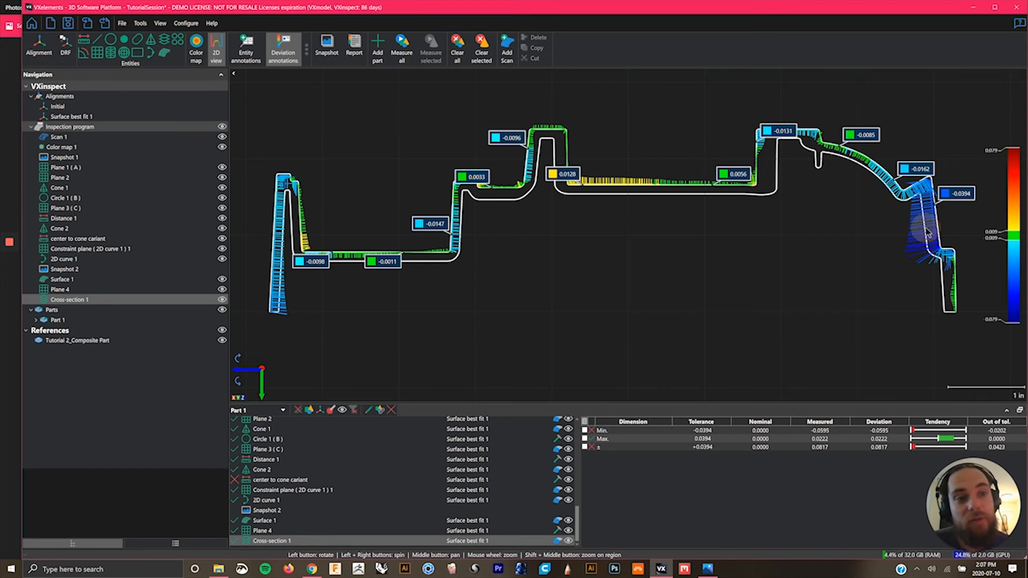
left_click(930, 228)
left_click(273, 247)
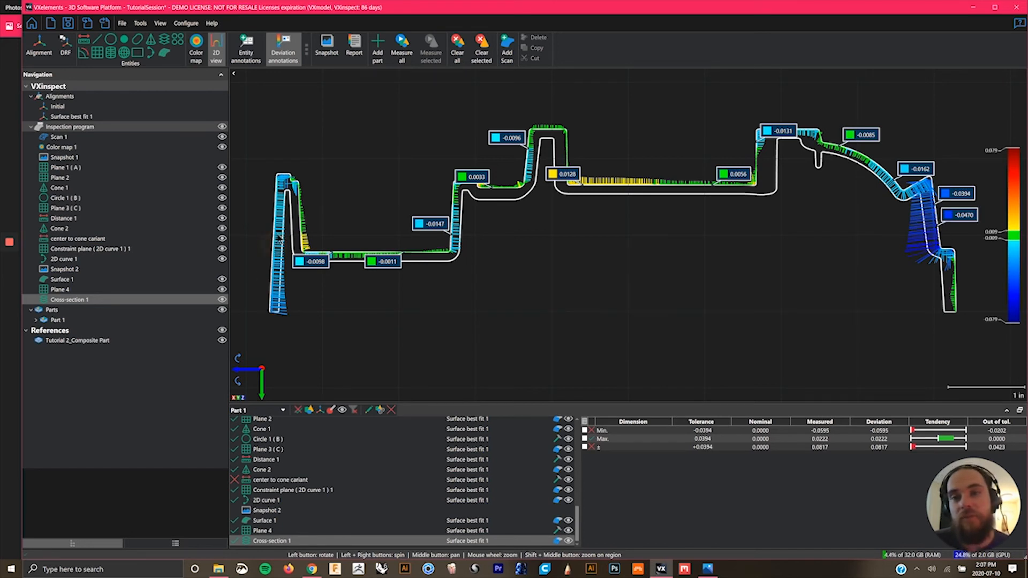
Spread the deviation annotation labels clear of the cross-section profile and capture the arranged 2D view as a snapshot.
left_click_drag(314, 263, 328, 310)
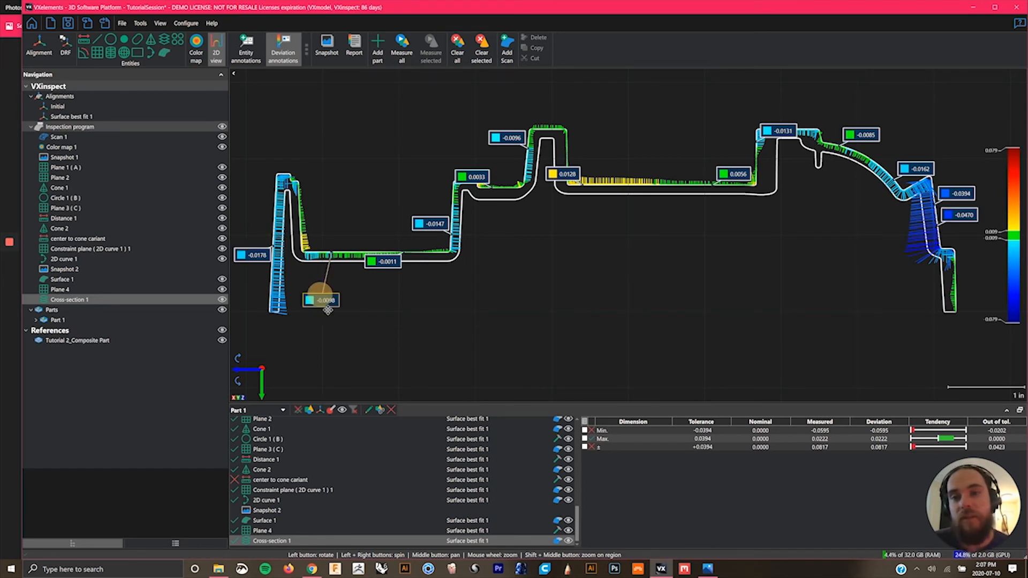
left_click_drag(383, 262, 413, 298)
left_click_drag(440, 226, 417, 216)
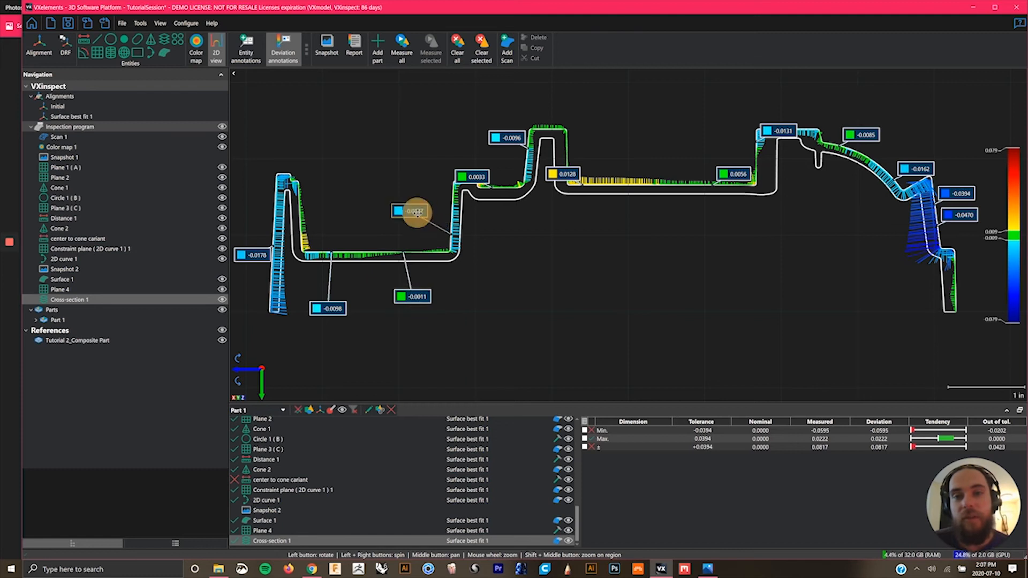
left_click_drag(474, 178, 438, 153)
left_click_drag(505, 135, 492, 127)
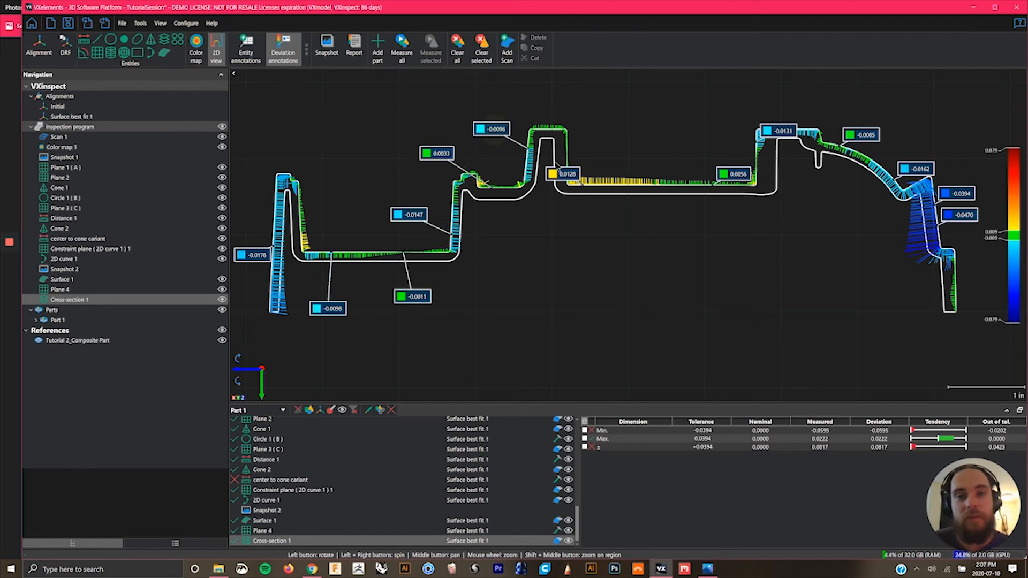
left_click_drag(563, 174, 612, 156)
left_click_drag(734, 178, 716, 160)
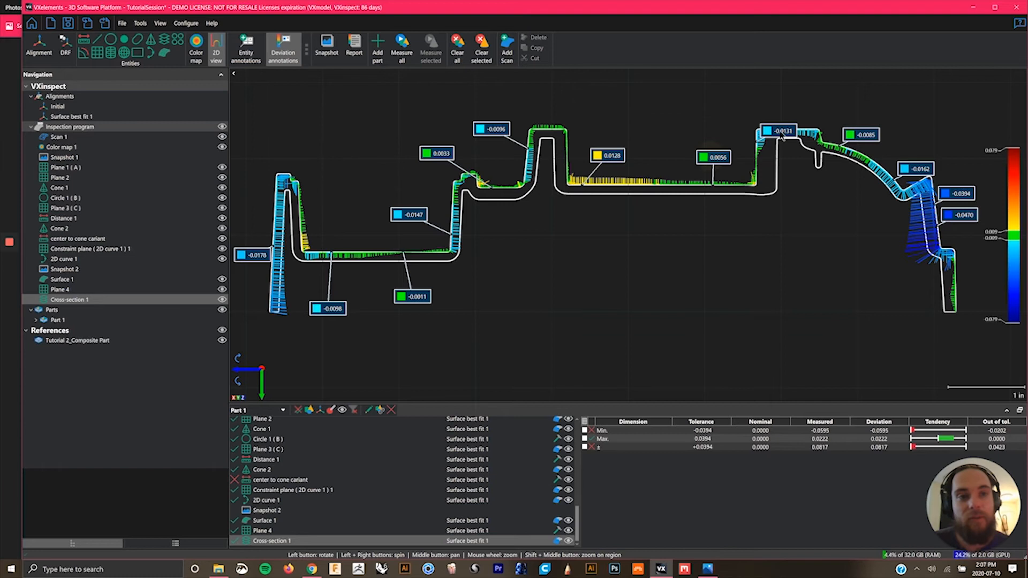
left_click_drag(774, 130, 748, 111)
left_click_drag(861, 134, 848, 123)
left_click_drag(916, 169, 901, 150)
left_click_drag(957, 194, 970, 175)
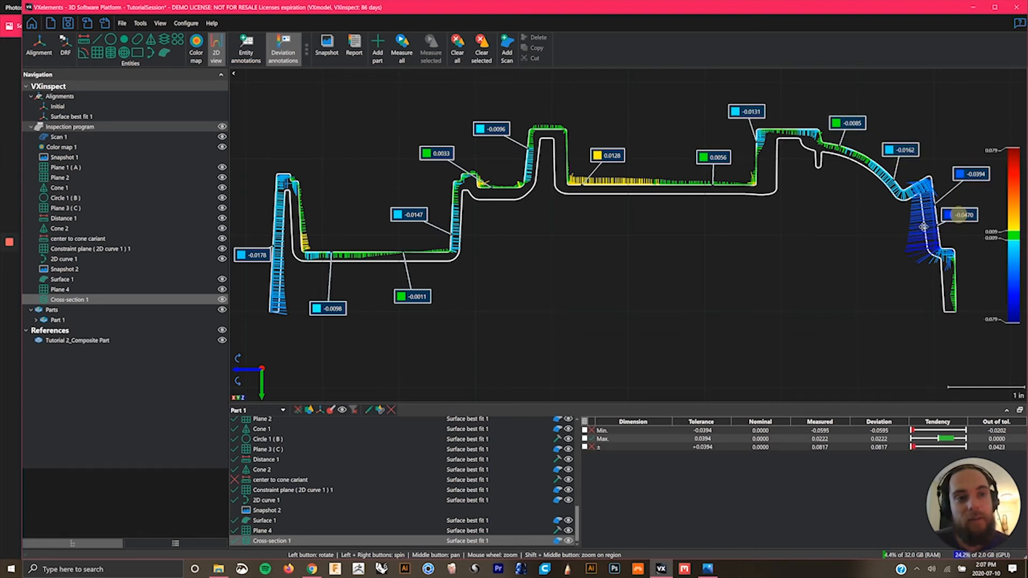
left_click_drag(962, 215, 847, 255)
left_click_drag(249, 253, 256, 131)
left_click(327, 47)
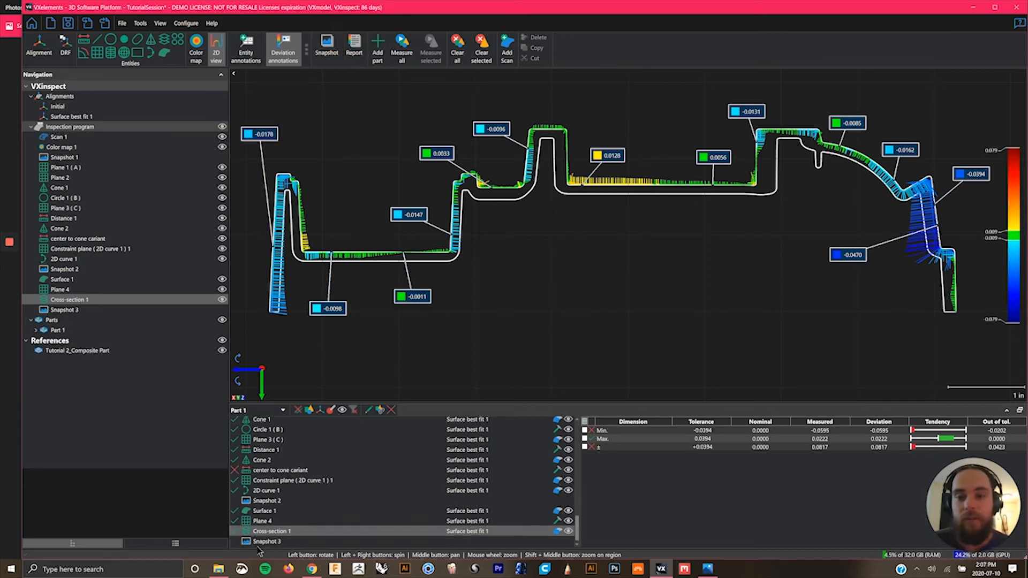
Return to the 3D view and hide every plane, cone, circle, distance, curve, surface and cross-section entity in the inspection program.
left_click(217, 48)
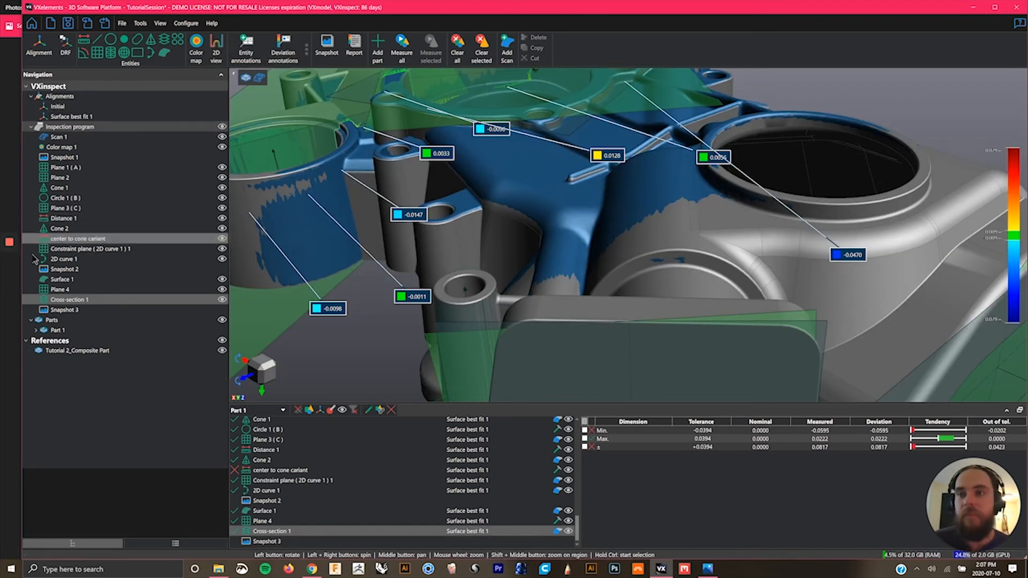
left_click(9, 282)
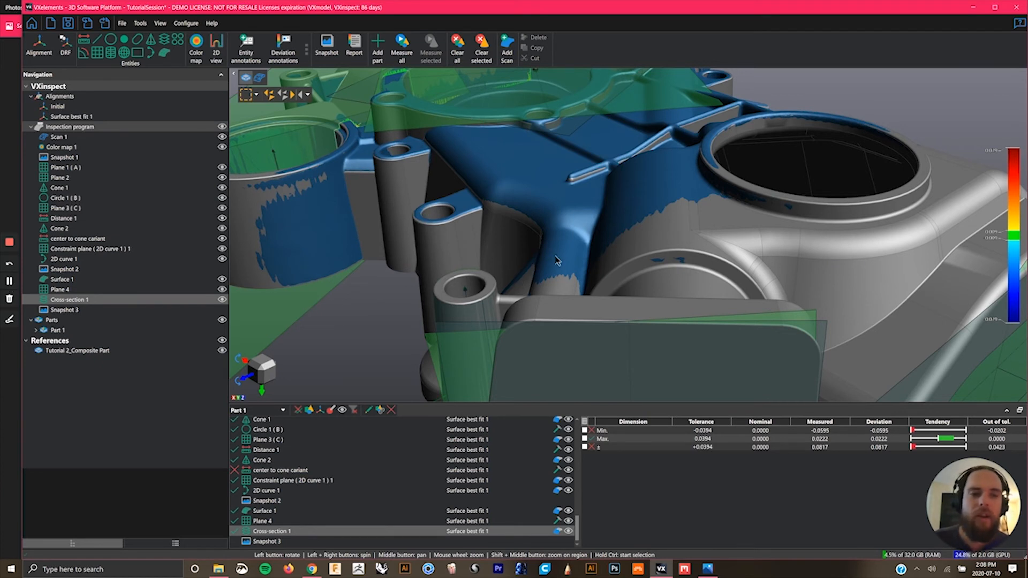
left_click_drag(557, 262, 487, 188)
left_click(221, 176)
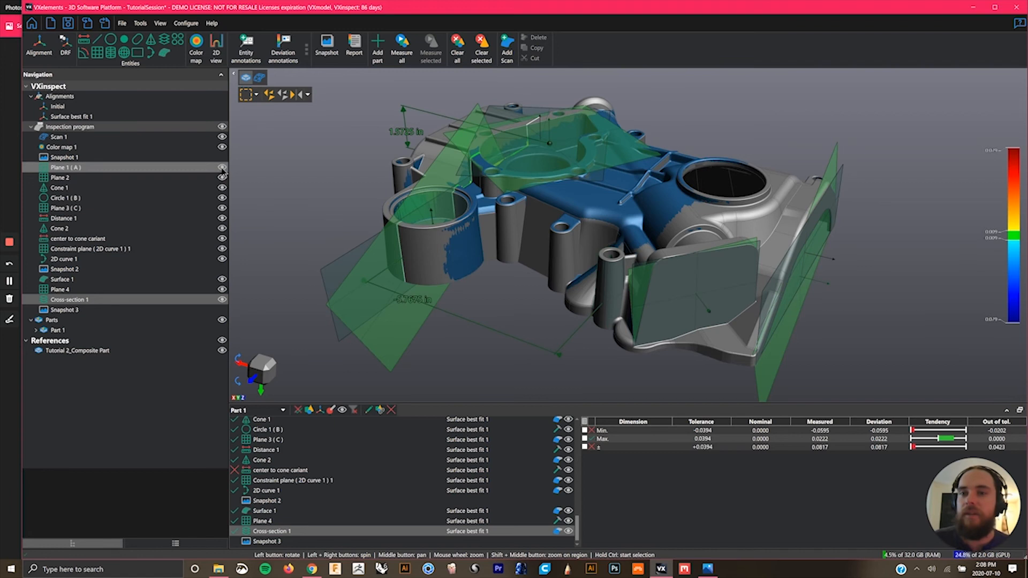
left_click(222, 169)
left_click(221, 177)
left_click(224, 197)
left_click(224, 190)
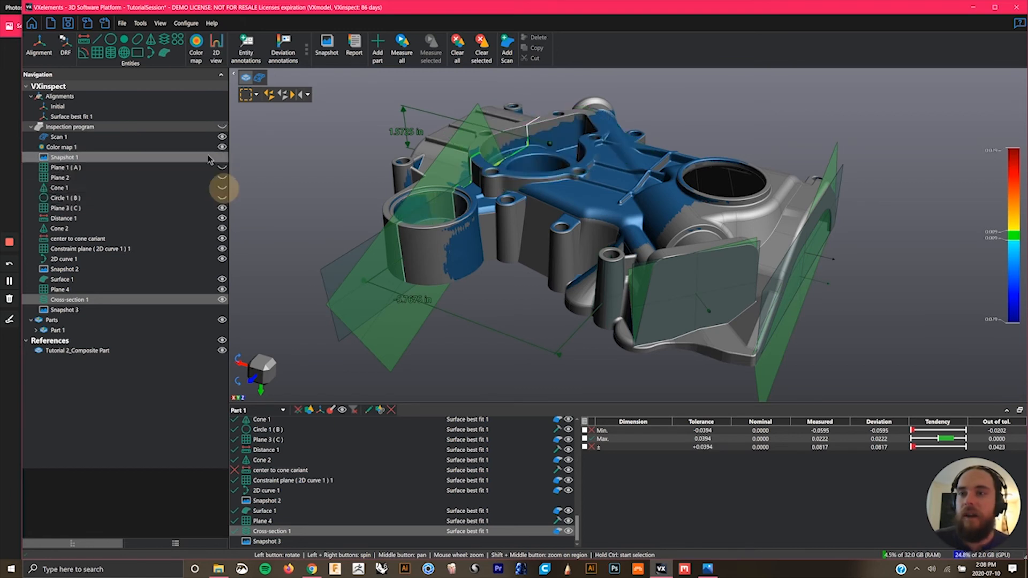
left_click(222, 207)
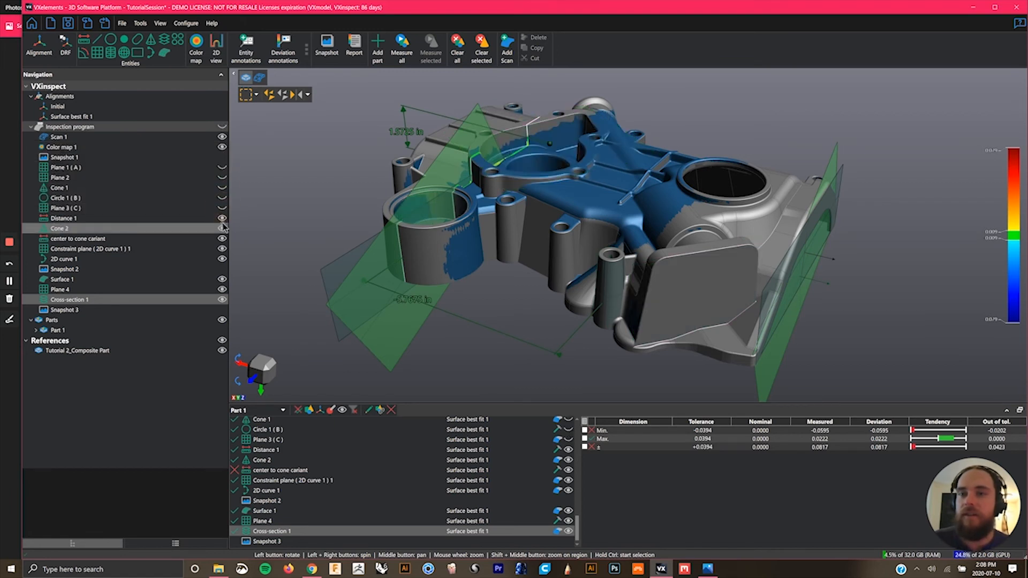
left_click(222, 219)
left_click(222, 229)
left_click(223, 238)
left_click(222, 248)
left_click(222, 259)
left_click(222, 281)
left_click(222, 289)
left_click(222, 299)
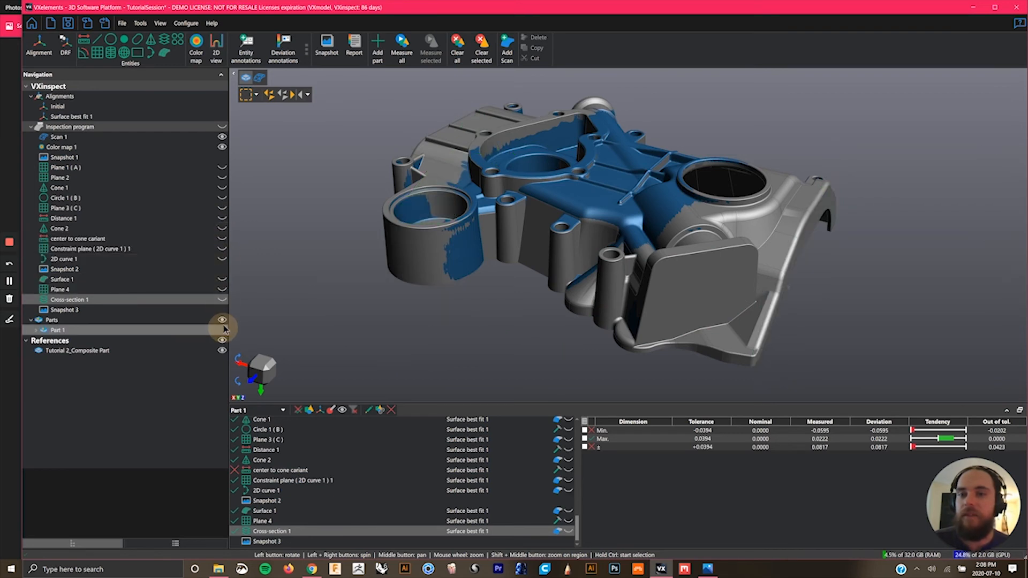
Hide the Parts group and keep only the Tutorial 2_Composite Part reference displayed.
left_click(223, 321)
left_click(222, 350)
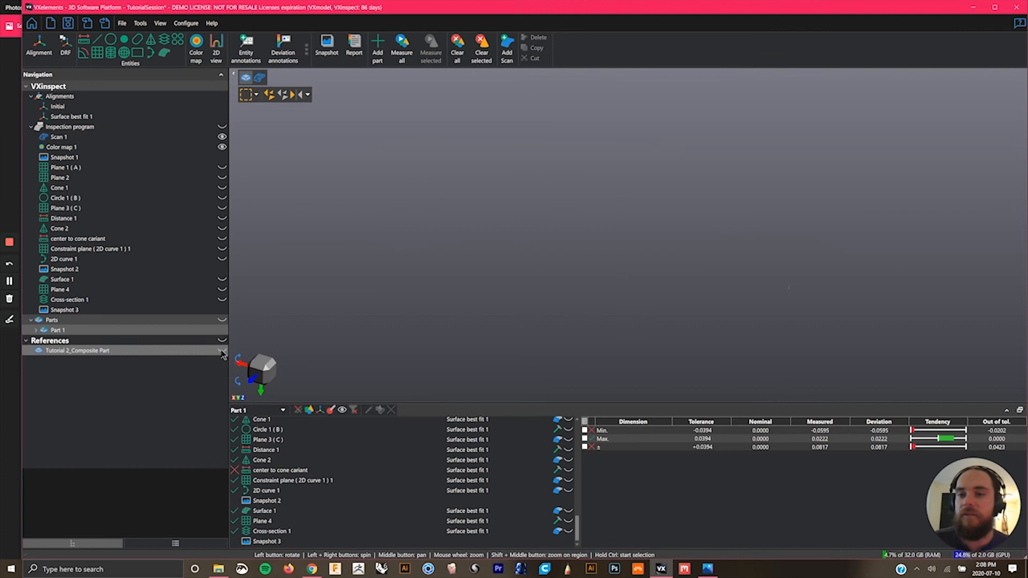
left_click(222, 351)
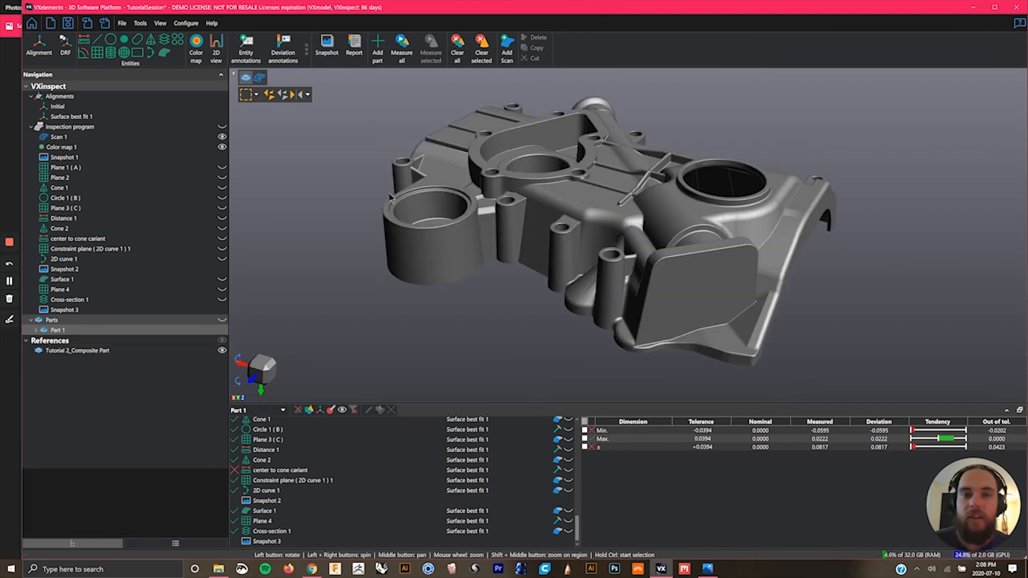
Fit the reference housing to the screen, orient it with its flat side wall facing the viewer, and capture a snapshot.
left_click_drag(391, 197, 351, 180)
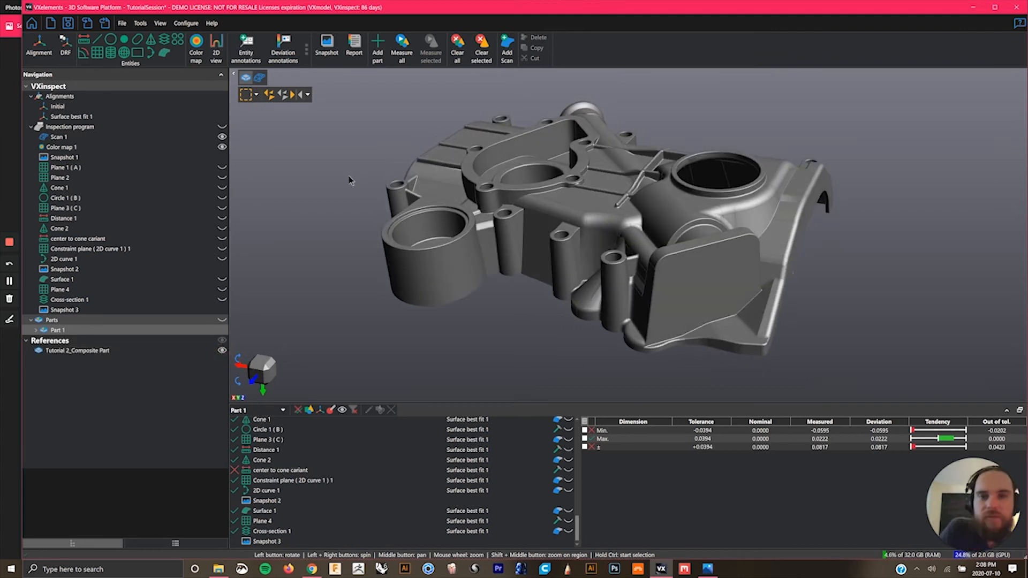
key("ctrl")
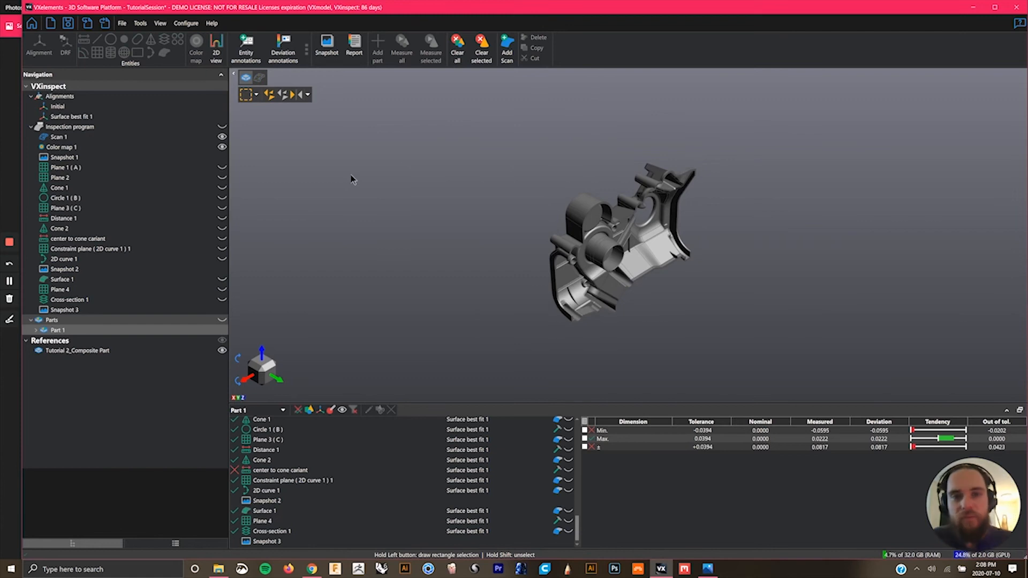
scroll(607, 218, "down", 1)
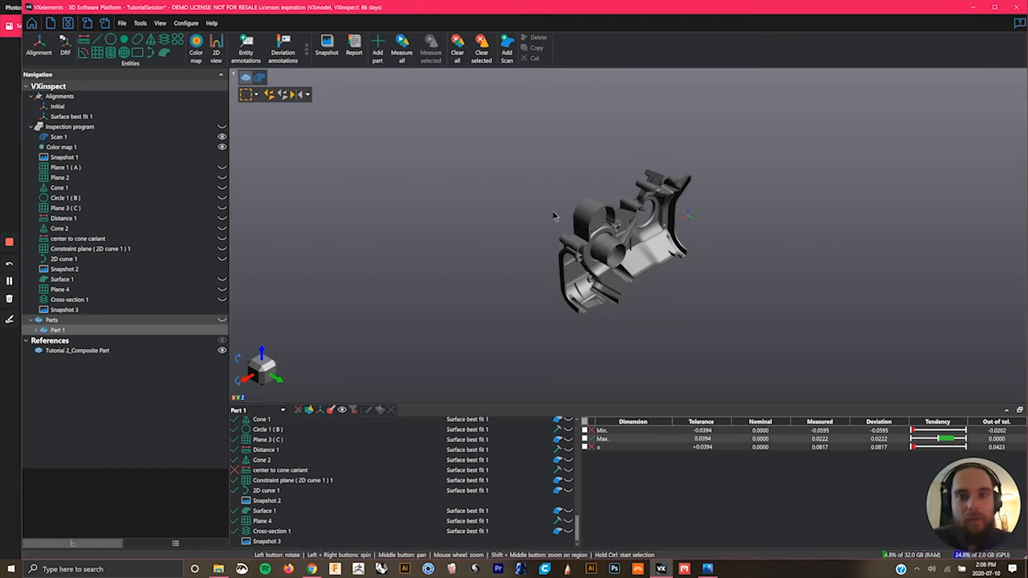
scroll(606, 219, "up", 2)
left_click_drag(566, 233, 441, 278)
right_click(780, 170)
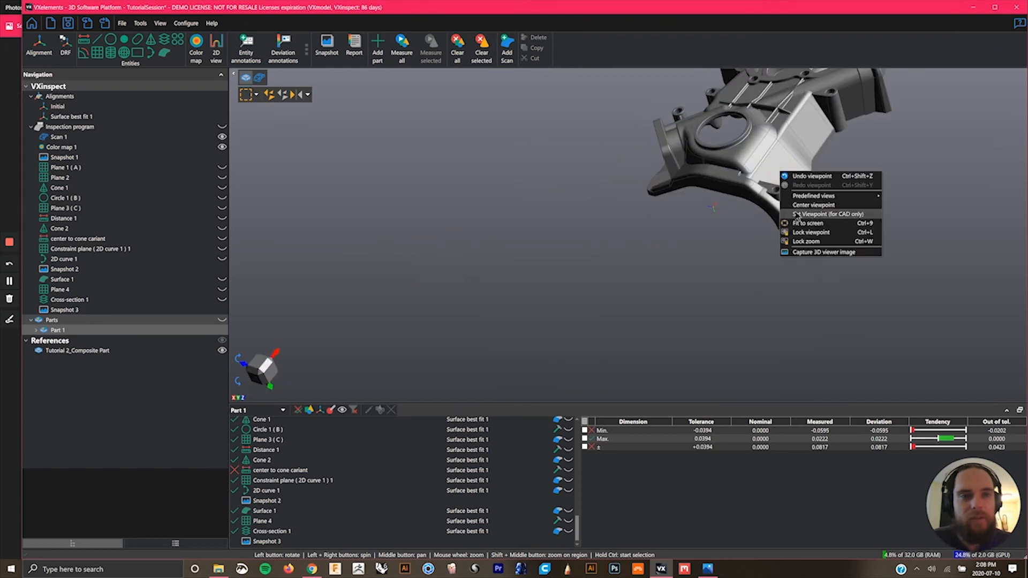
left_click(797, 225)
right_click(540, 254)
left_click(537, 221)
left_click_drag(538, 221, 603, 257)
scroll(589, 251, "up", 3)
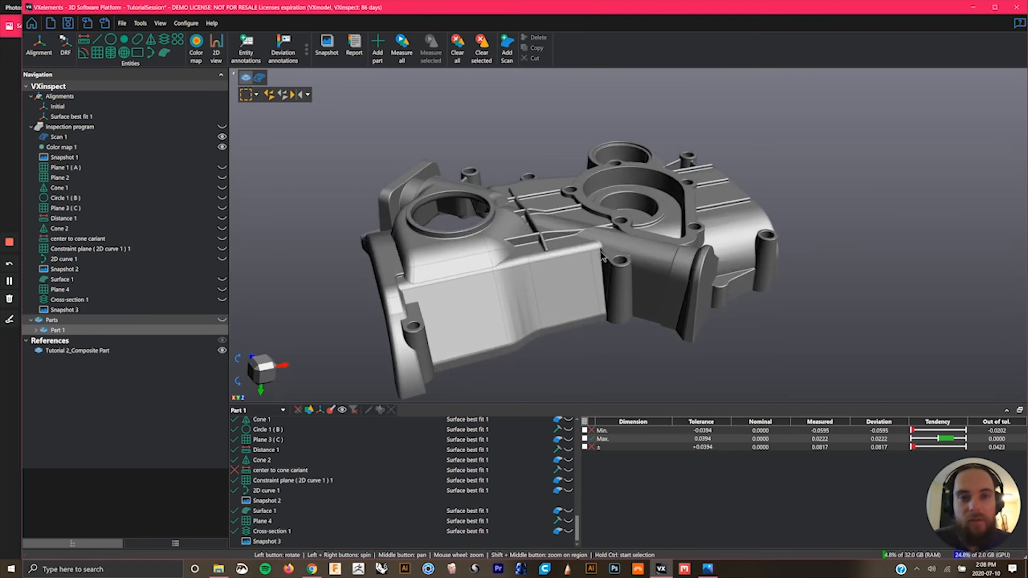
middle_click_drag(601, 251, 638, 229)
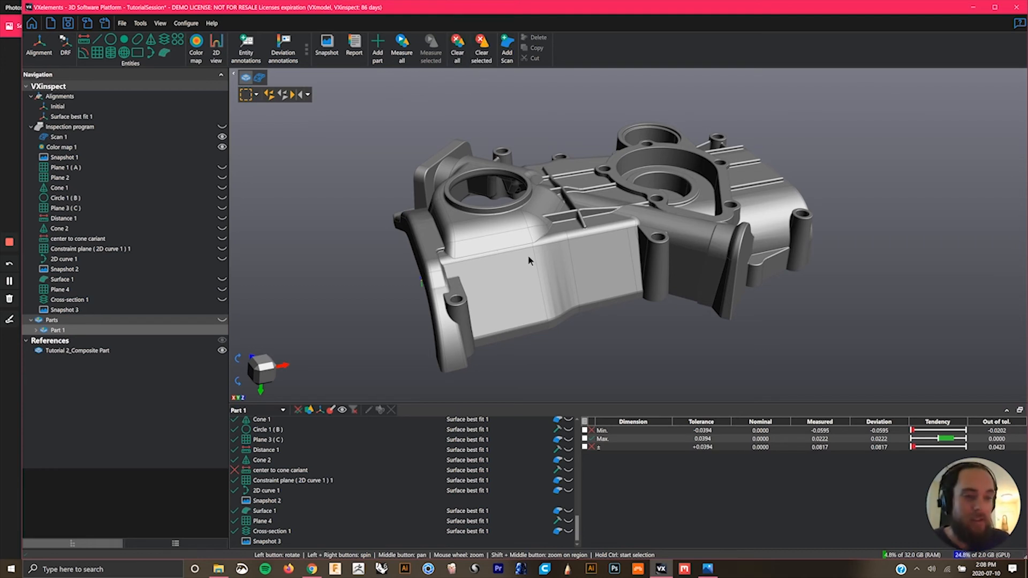
left_click(327, 48)
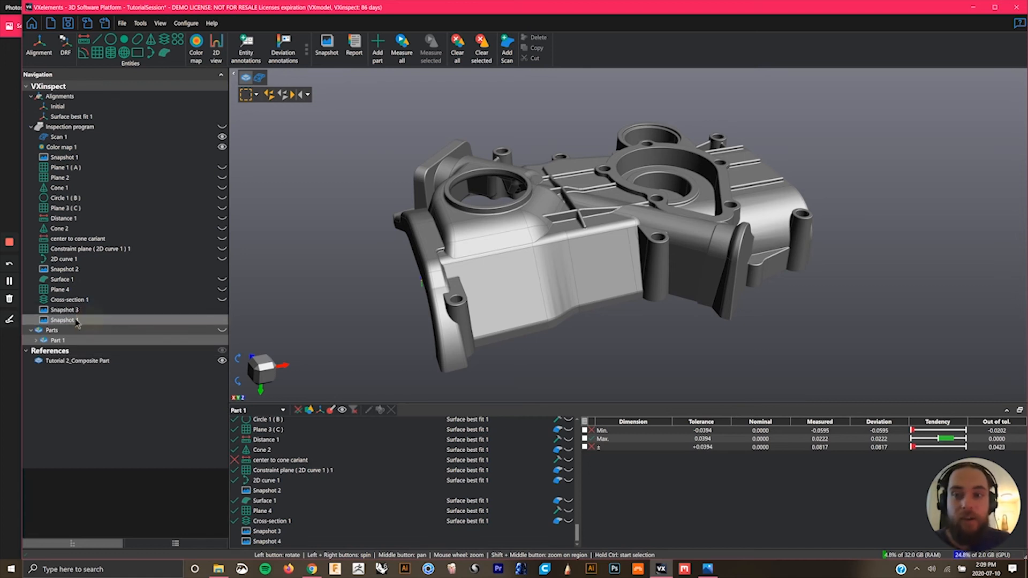
Move Snapshot 4 up the inspection program list so it sits between Color map 1 and Snapshot 1.
left_click(67, 320)
left_click_drag(67, 320, 70, 157)
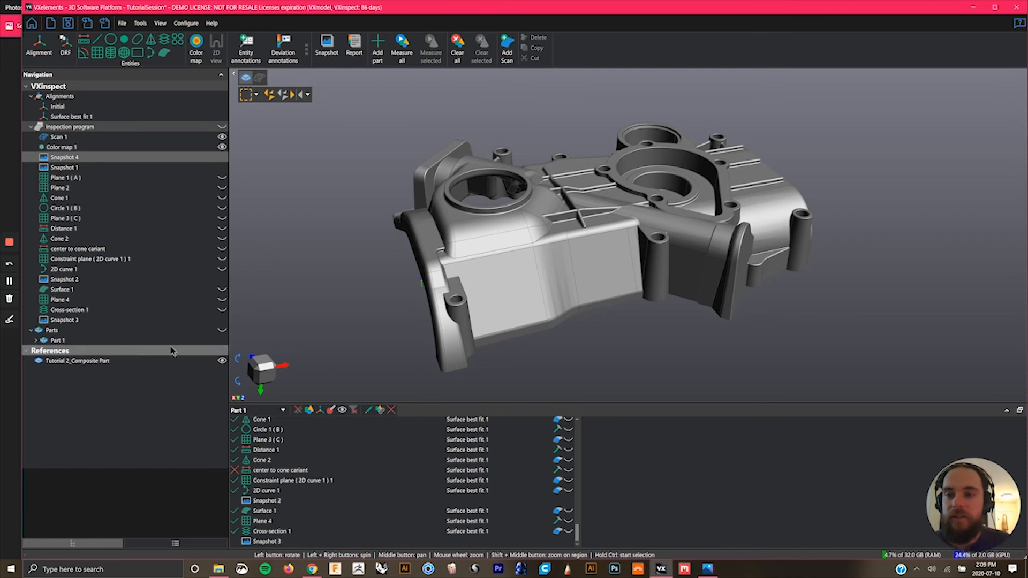
Hide the Tutorial 2_Composite Part reference and display the inspection program and the Parts group.
left_click(223, 332)
left_click(223, 332)
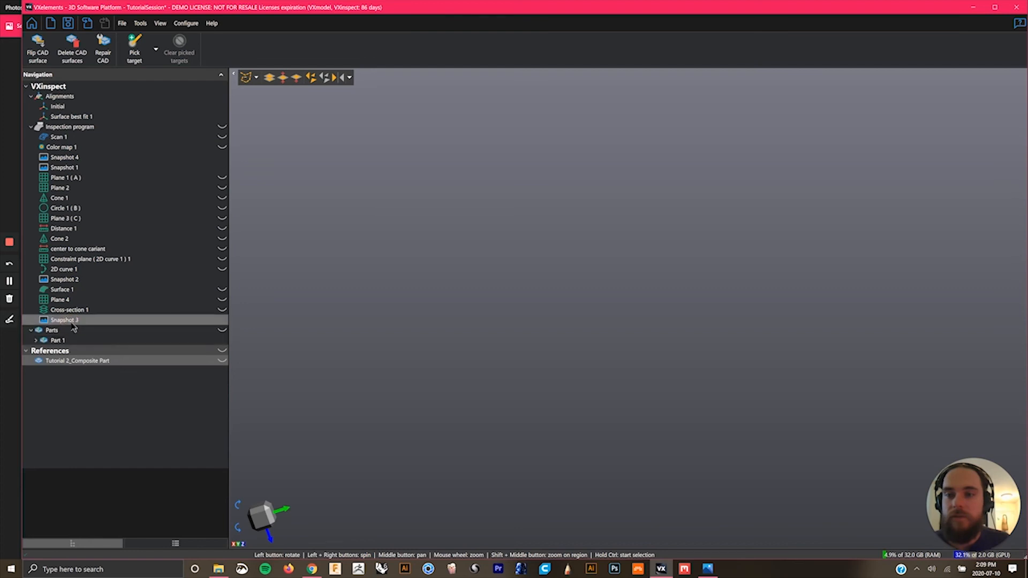
left_click(222, 127)
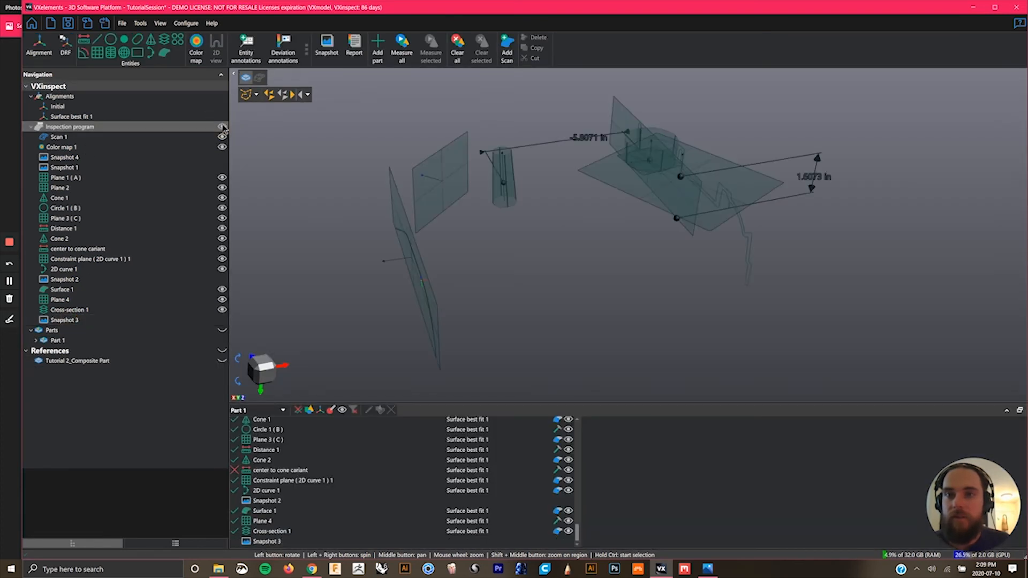
left_click(220, 330)
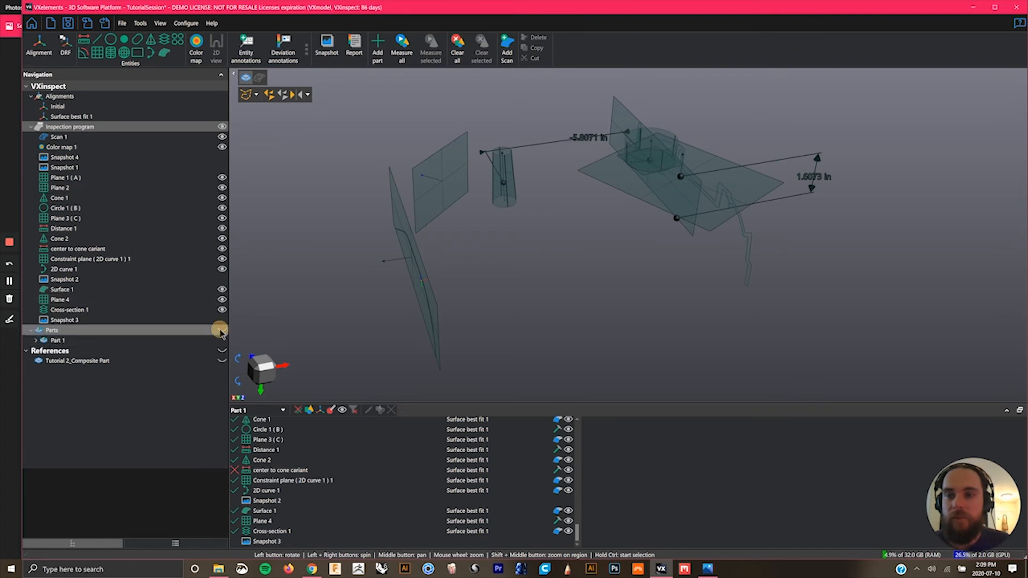
left_click(222, 127)
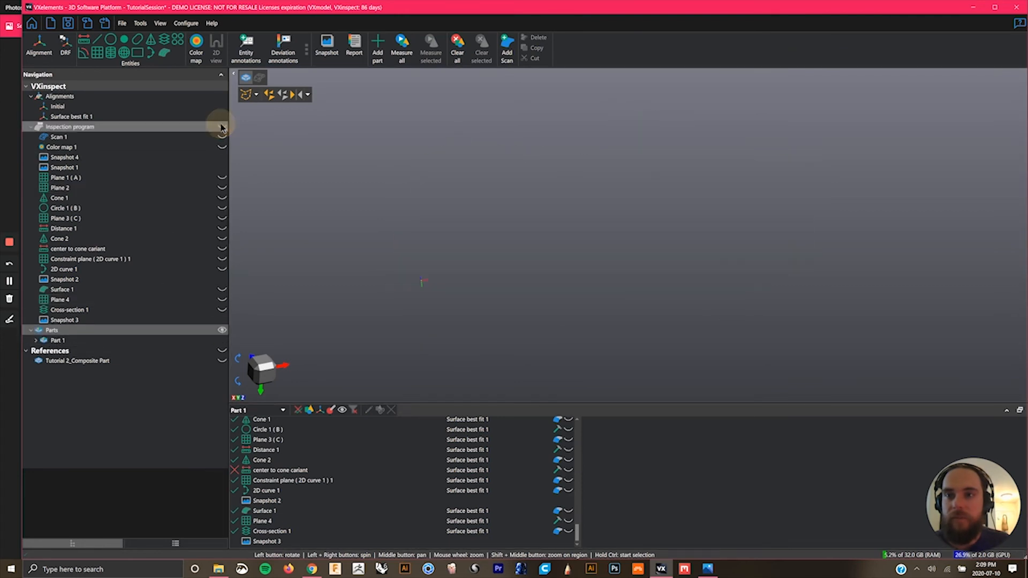
left_click(222, 126)
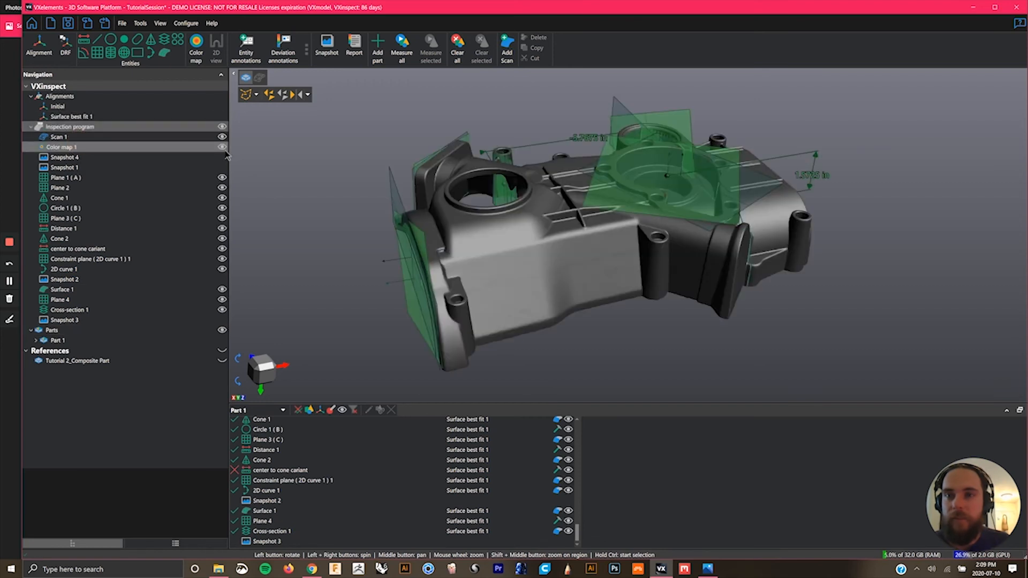
Display Color map 1 and hide every plane, cone, circle, distance, curve, surface and cross-section entity in the inspection program.
left_click(221, 147)
left_click(221, 177)
left_click(222, 188)
left_click(222, 197)
left_click(222, 208)
left_click(222, 218)
left_click(222, 228)
left_click(221, 238)
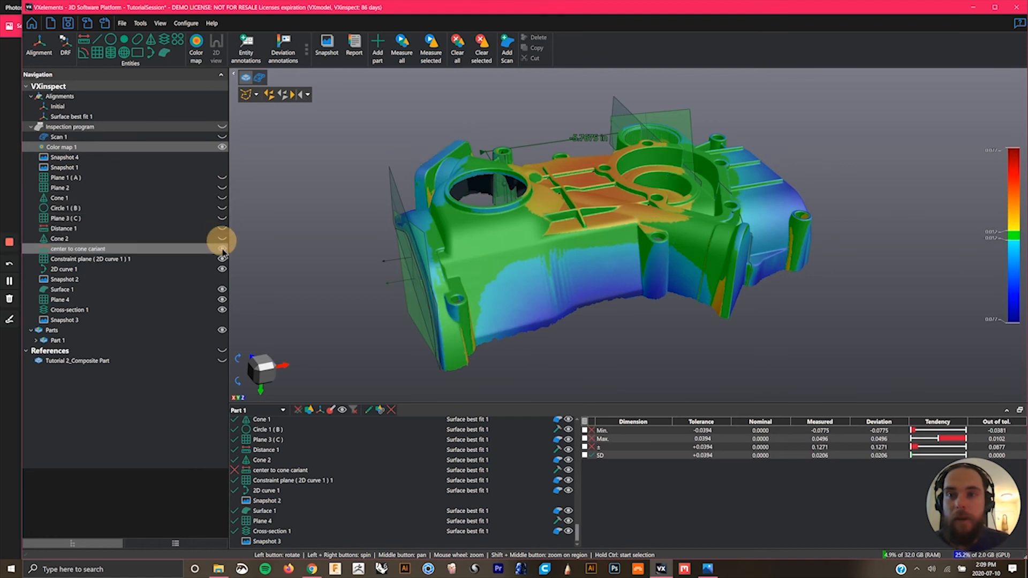
left_click(222, 249)
left_click(222, 258)
left_click(222, 269)
left_click(222, 289)
left_click(222, 310)
Display the Parts group with its color map, capture a snapshot and tilt the housing to show its upper face.
left_click(221, 330)
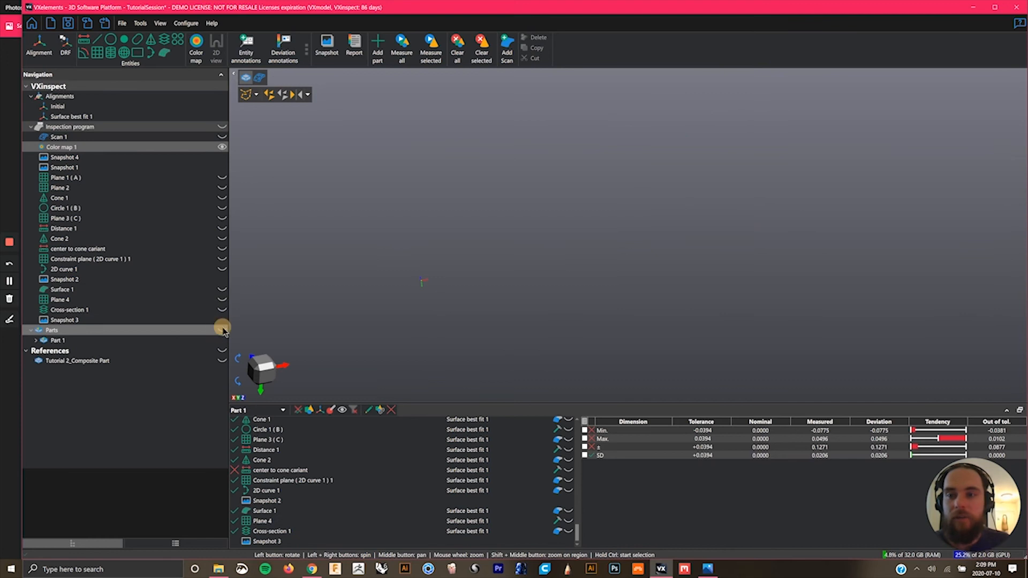
left_click(221, 330)
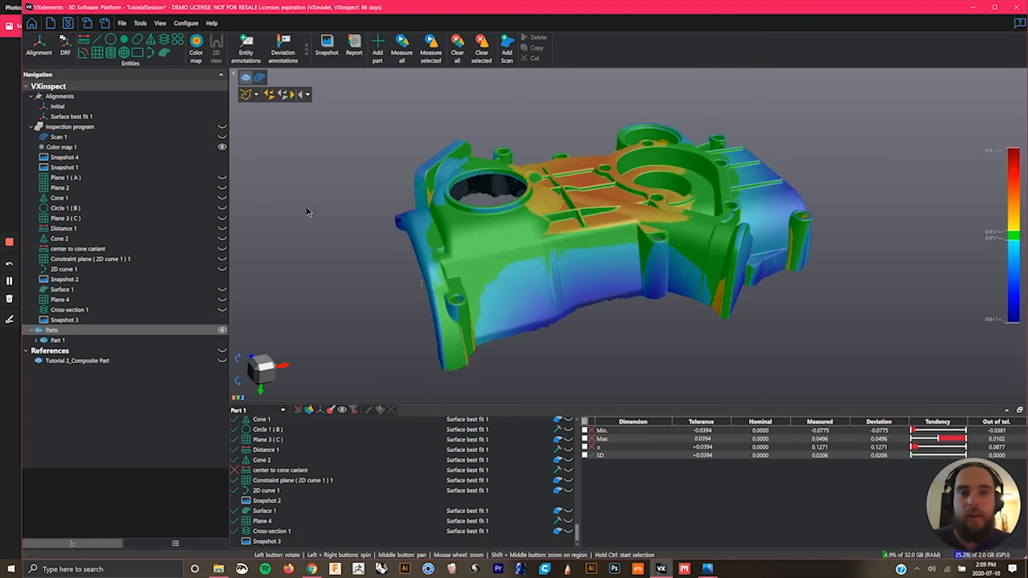
left_click_drag(267, 178, 269, 183)
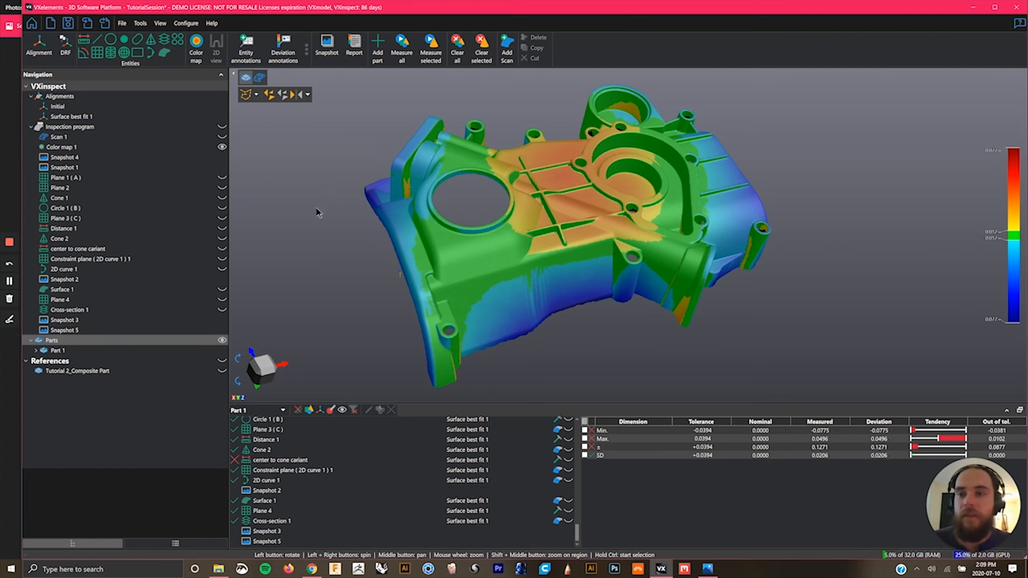
Show the datum entities Plane 1 (A), Circle 1 (B) and Plane 3 (C).
scroll(348, 478, "up", 5)
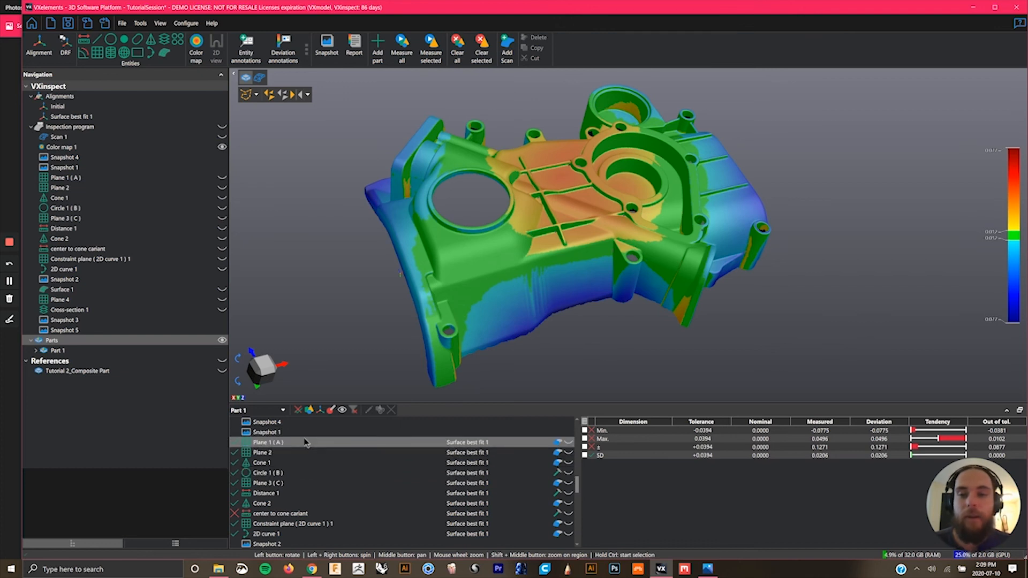
left_click(568, 443)
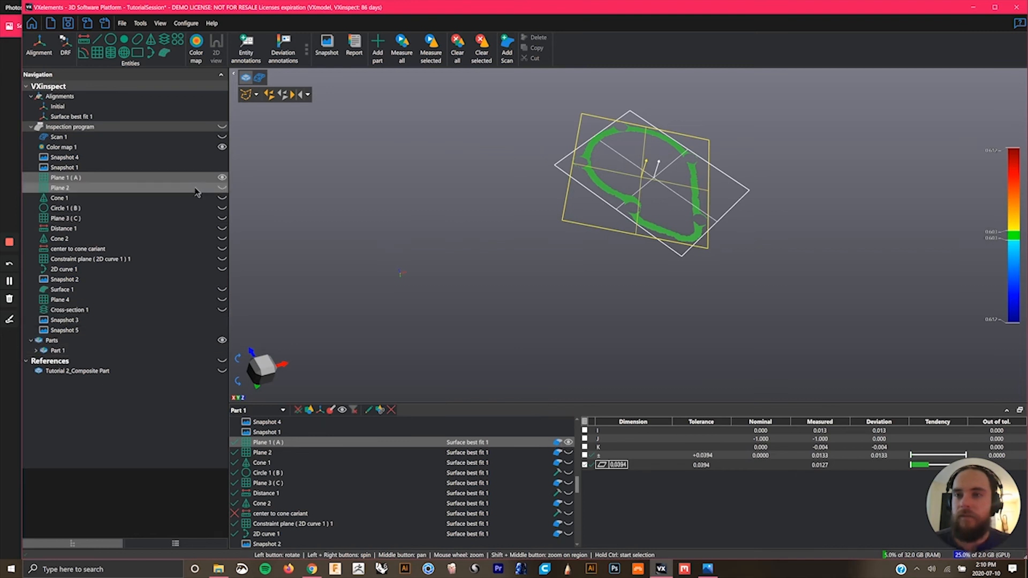
left_click(569, 473)
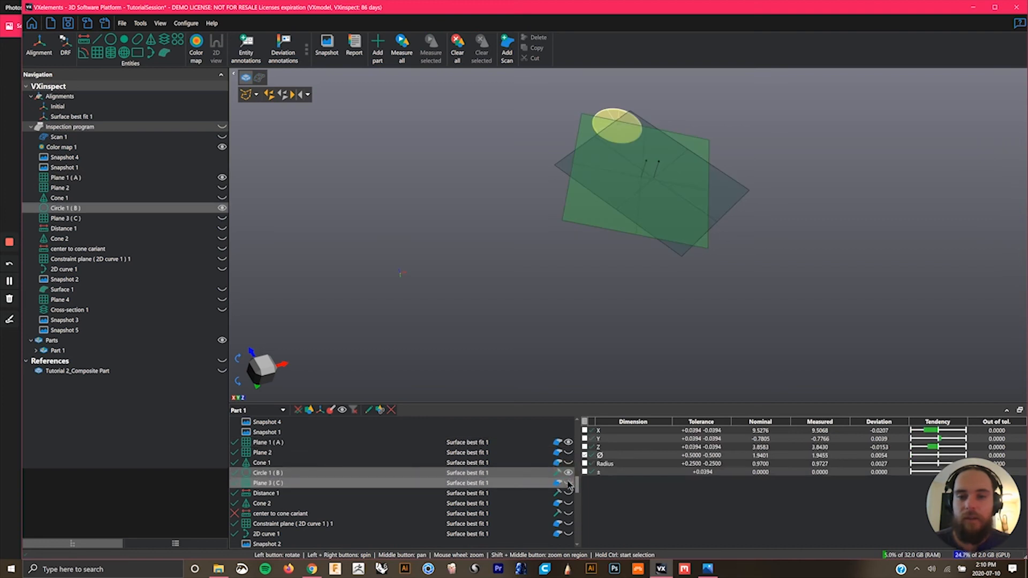
left_click(568, 485)
left_click(480, 275)
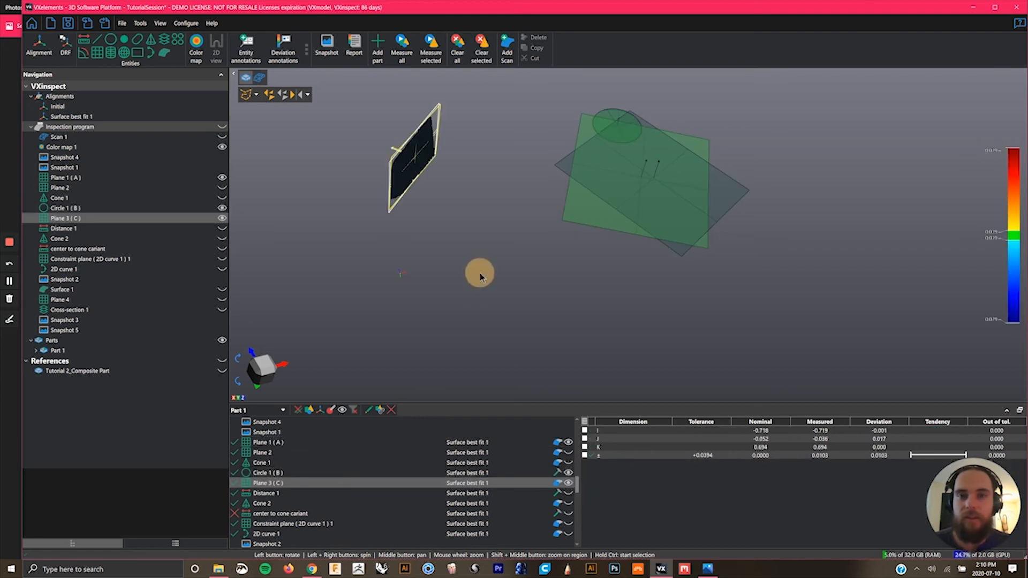
left_click_drag(480, 278, 370, 311)
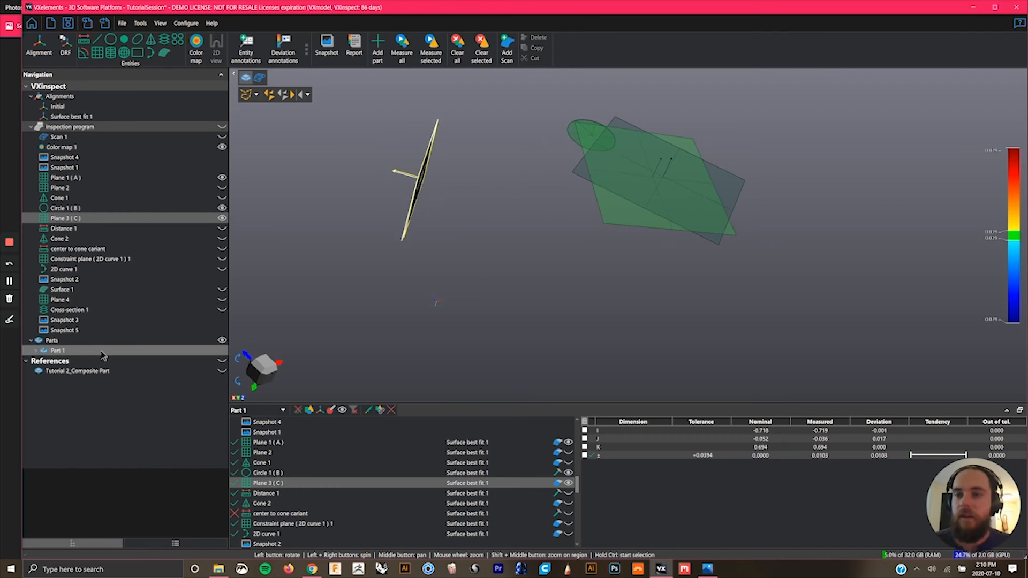
Restore Scan 1 and Color map 1 in the view with only Plane 1 (A), Circle 1 (B) and Plane 3 (C) displayed.
left_click(222, 127)
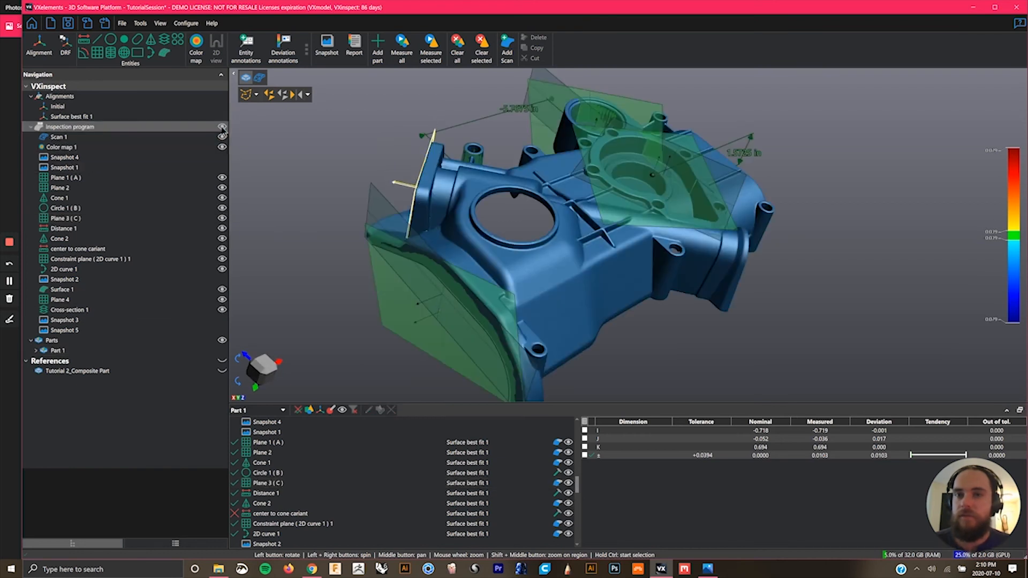
left_click(222, 137)
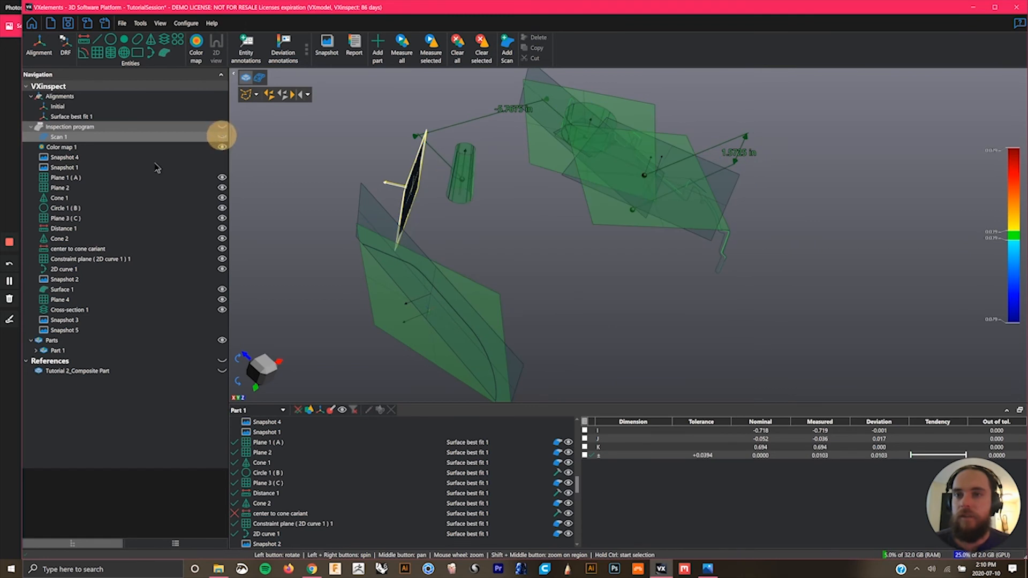
left_click(9, 280)
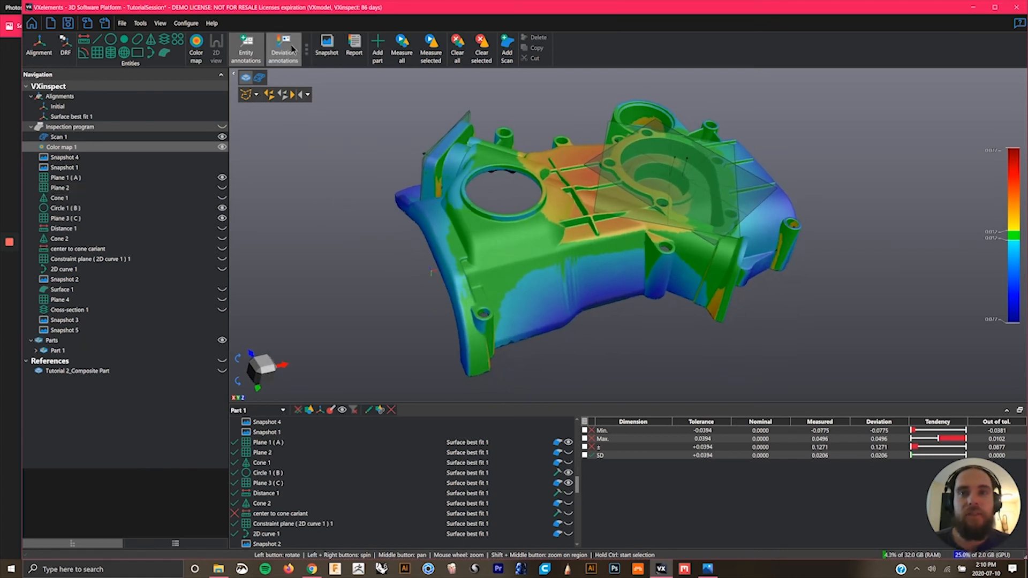
Place four deviation annotations on the color map: two on the front side wall, one on the end flange and one beside the large opening.
left_click(523, 293)
left_click(594, 282)
left_click(485, 152)
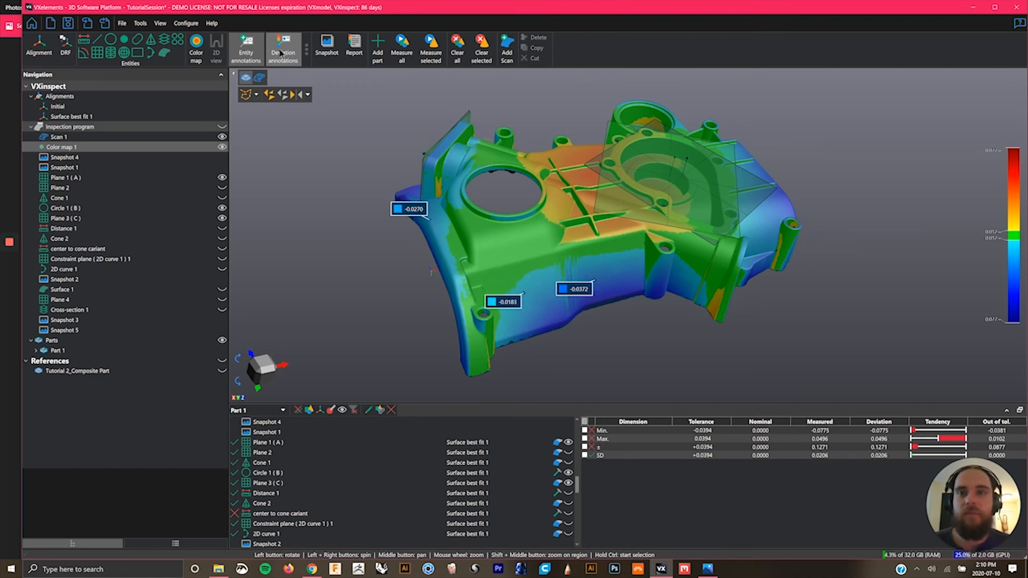
Add an entity annotation to Plane 1 (A) and place its label clear above the housing.
left_click(255, 52)
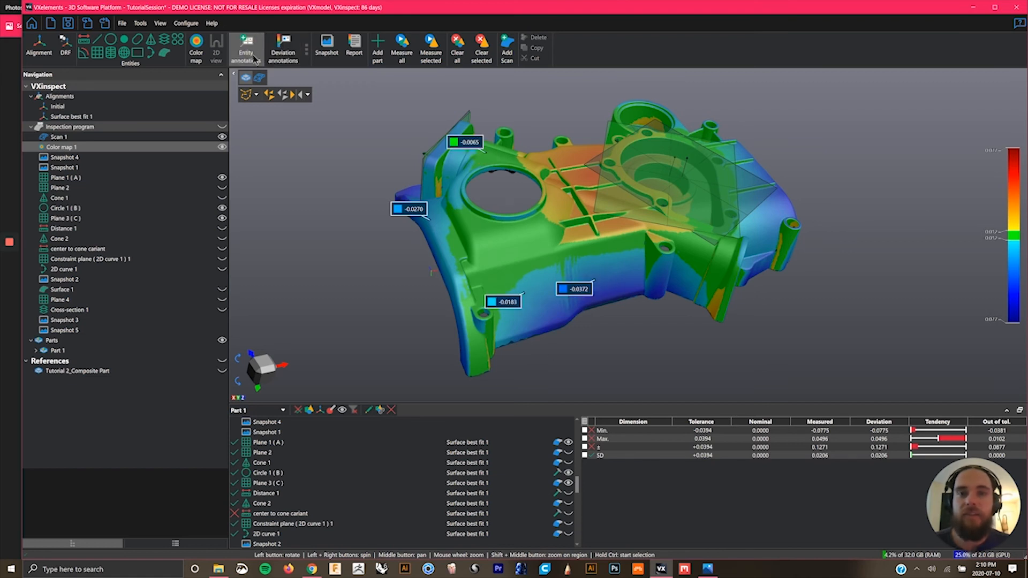
left_click(646, 161)
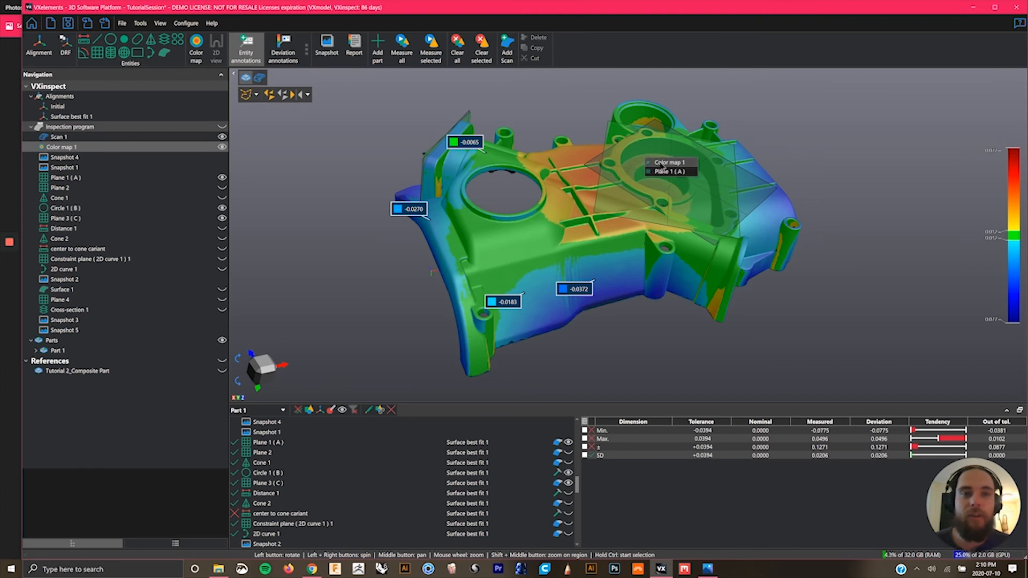
left_click(668, 171)
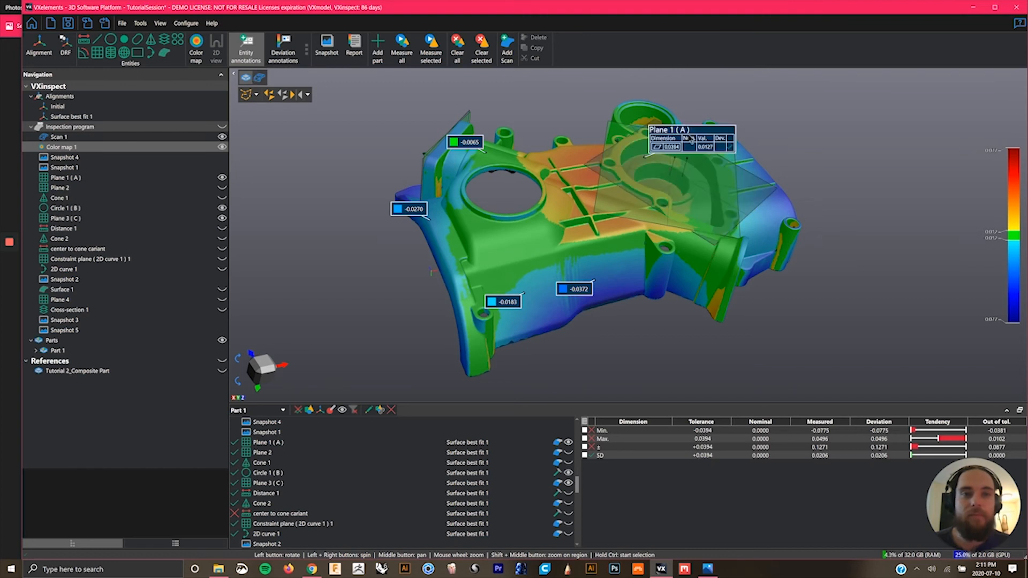
left_click_drag(696, 130, 857, 94)
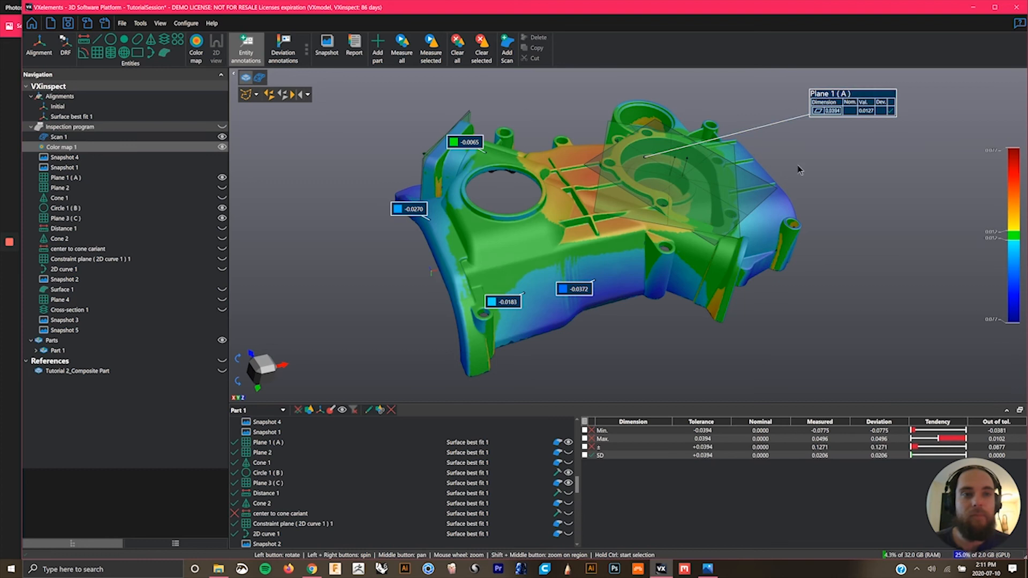
left_click_drag(854, 94, 780, 90)
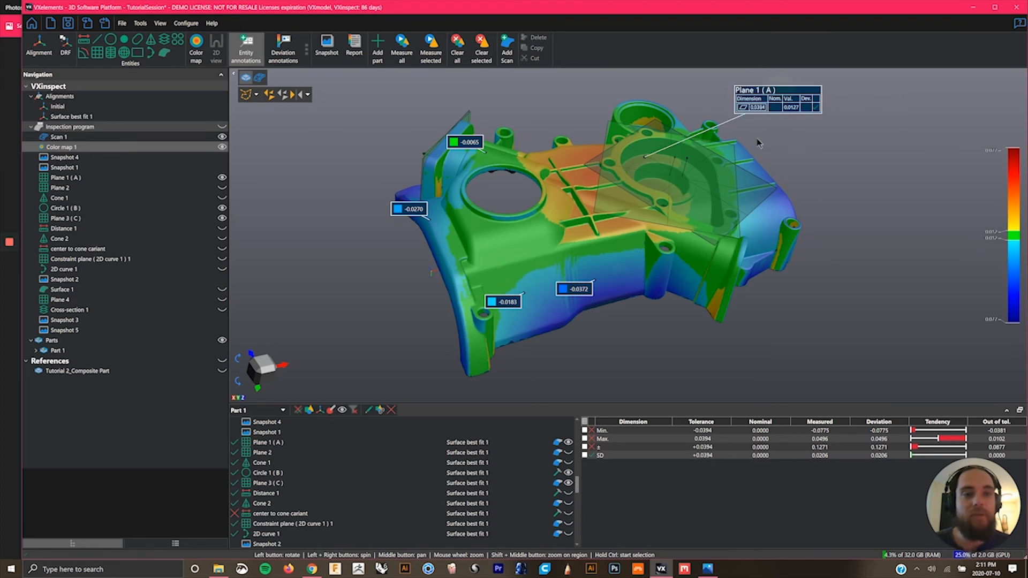
Add entity annotations to Plane 3 (C) and Circle 1 (B), placing the labels away from the features.
left_click(423, 163)
left_click_drag(390, 150, 358, 108)
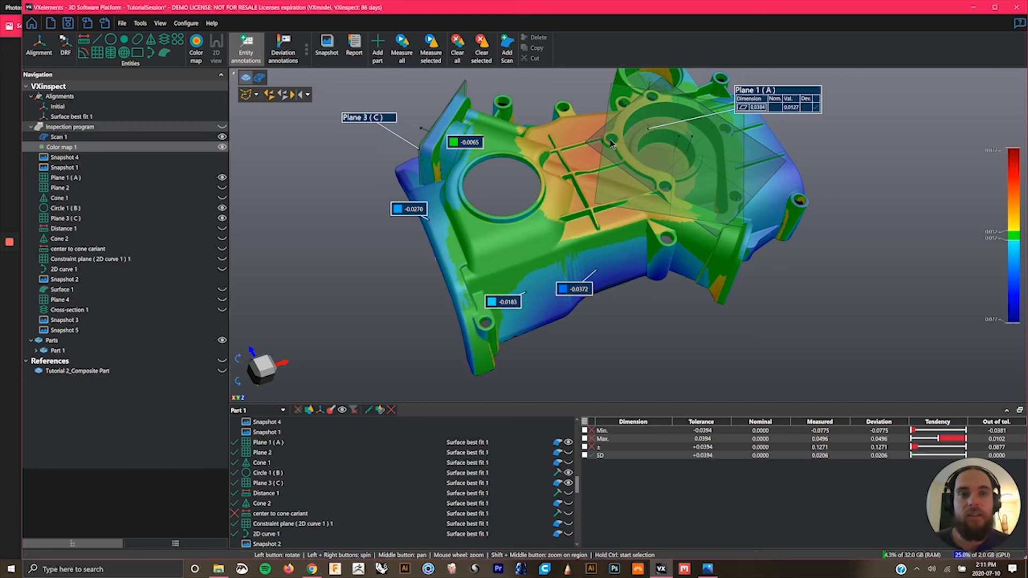
mouse_move(622, 104)
left_mouse_down()
mouse_move(573, 161)
mouse_move(640, 190)
mouse_move(713, 192)
mouse_move(741, 166)
mouse_move(755, 127)
left_mouse_up()
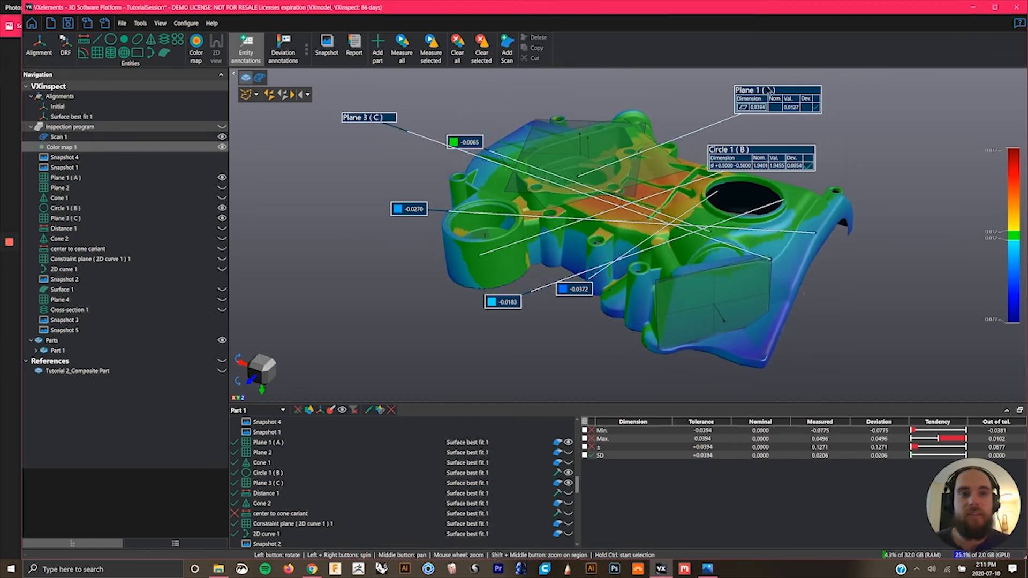
Spread the datum and deviation labels around the rotated housing so their leaders do not cross, and capture the view as a snapshot.
mouse_move(725, 82)
left_mouse_down()
mouse_move(762, 108)
mouse_move(753, 82)
mouse_move(725, 91)
mouse_move(276, 92)
mouse_move(340, 102)
left_mouse_up()
mouse_move(762, 149)
left_mouse_down()
mouse_move(498, 257)
mouse_move(353, 332)
left_mouse_up()
mouse_move(577, 296)
left_mouse_down()
mouse_move(676, 193)
mouse_move(717, 115)
left_mouse_up()
left_click_drag(538, 288, 878, 121)
left_click_drag(410, 209, 888, 242)
left_click_drag(460, 142, 819, 322)
left_click_drag(382, 98, 479, 89)
mouse_move(370, 122)
left_mouse_down()
mouse_move(875, 375)
mouse_move(801, 369)
left_mouse_up()
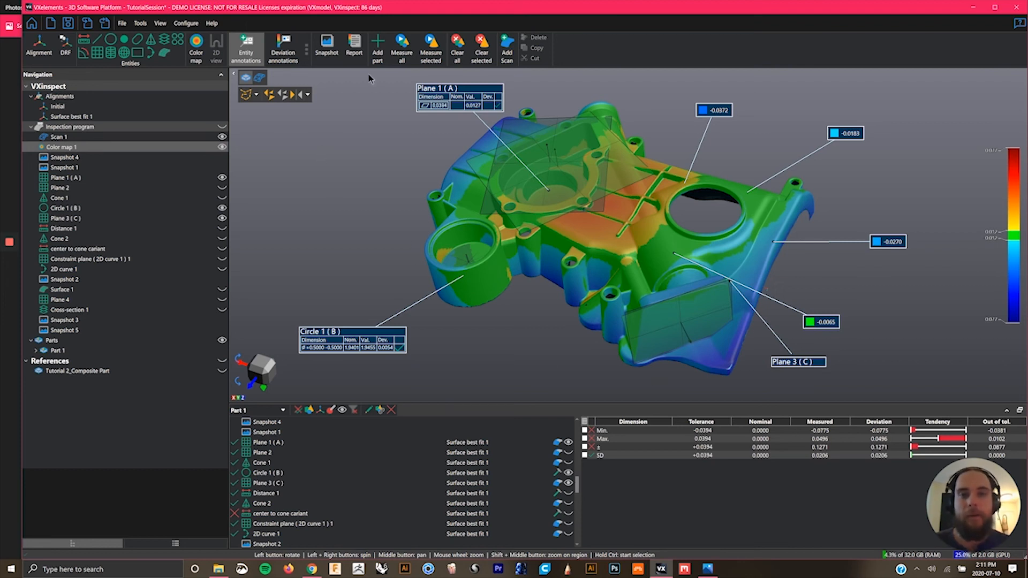
left_click(326, 47)
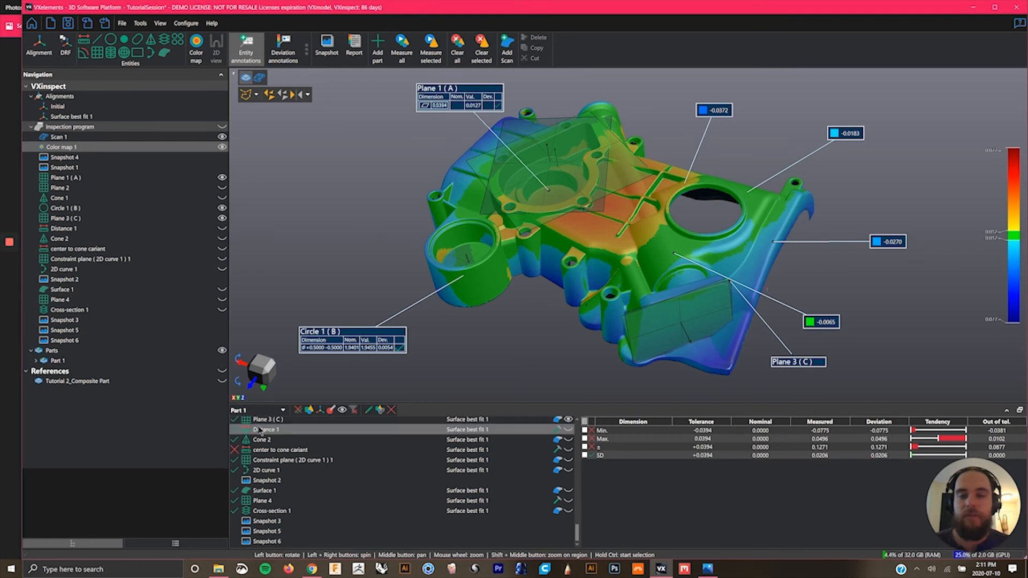
left_click_drag(440, 404, 440, 374)
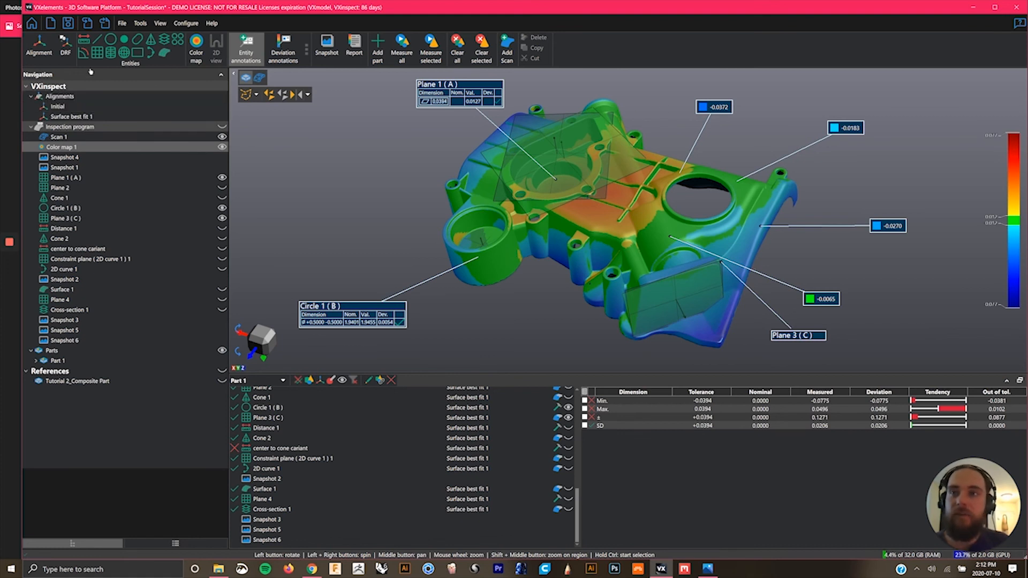
left_click(39, 46)
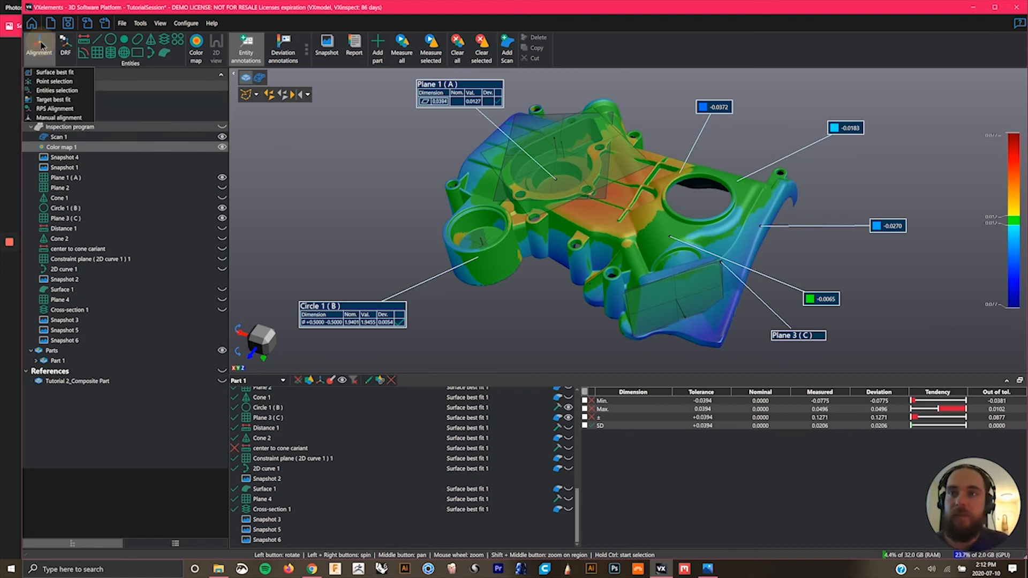
left_click(76, 91)
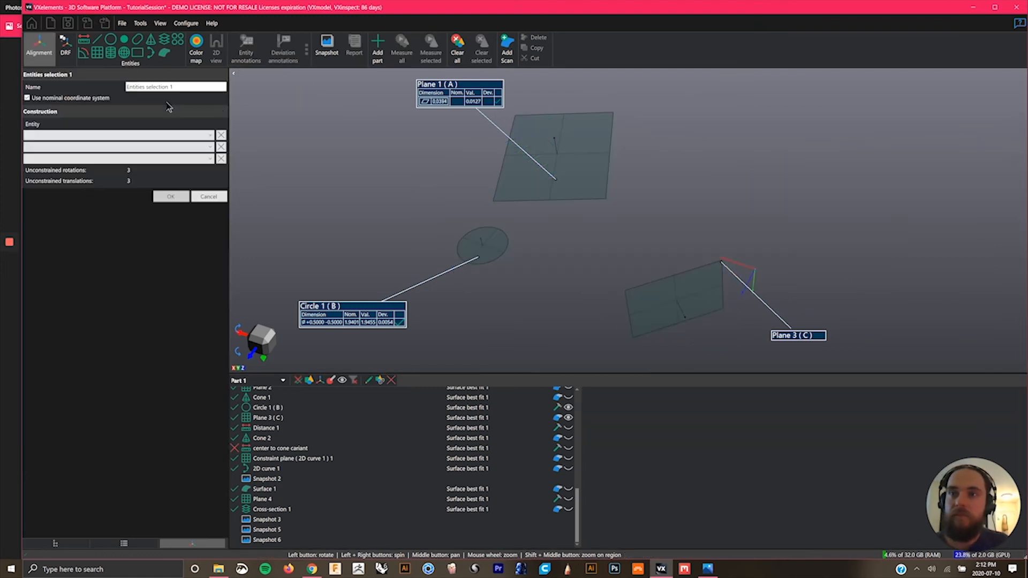
Create an entity-based datum reference frame with Plane 1 (A) as primary, Circle 1 (B) as secondary and Plane 3 (C) as tertiary datum.
left_click(64, 42)
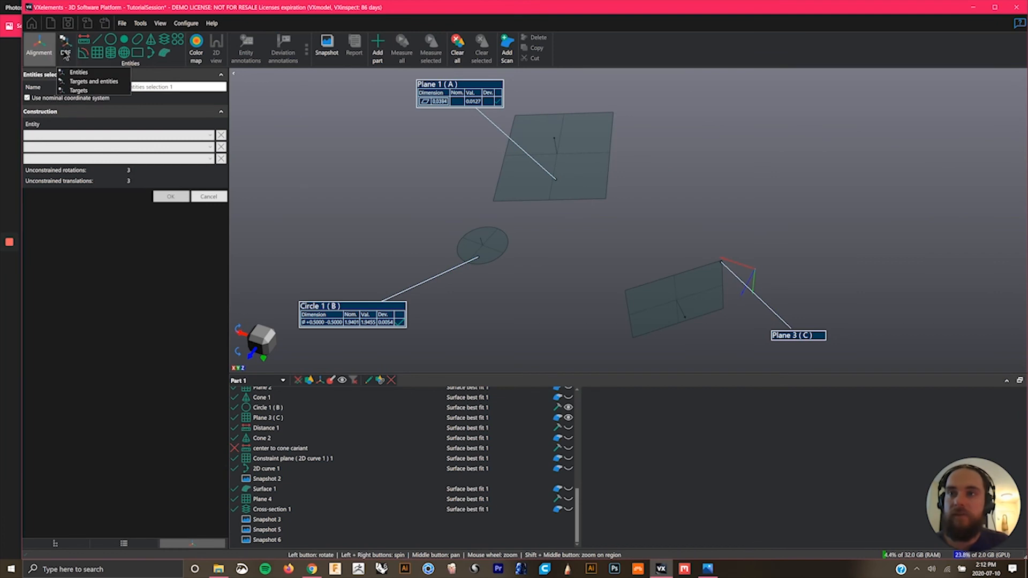
left_click(77, 73)
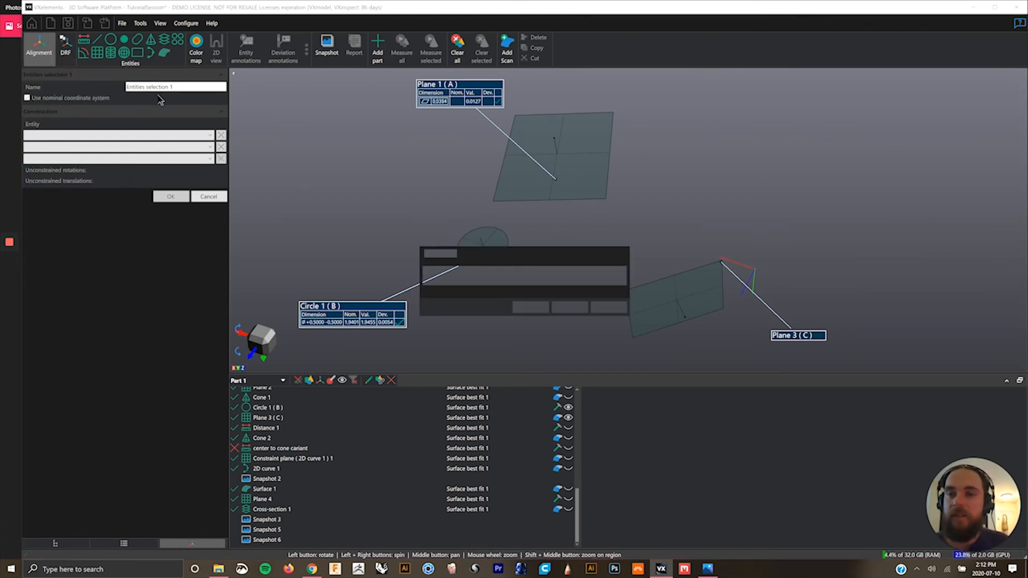
left_click(561, 309)
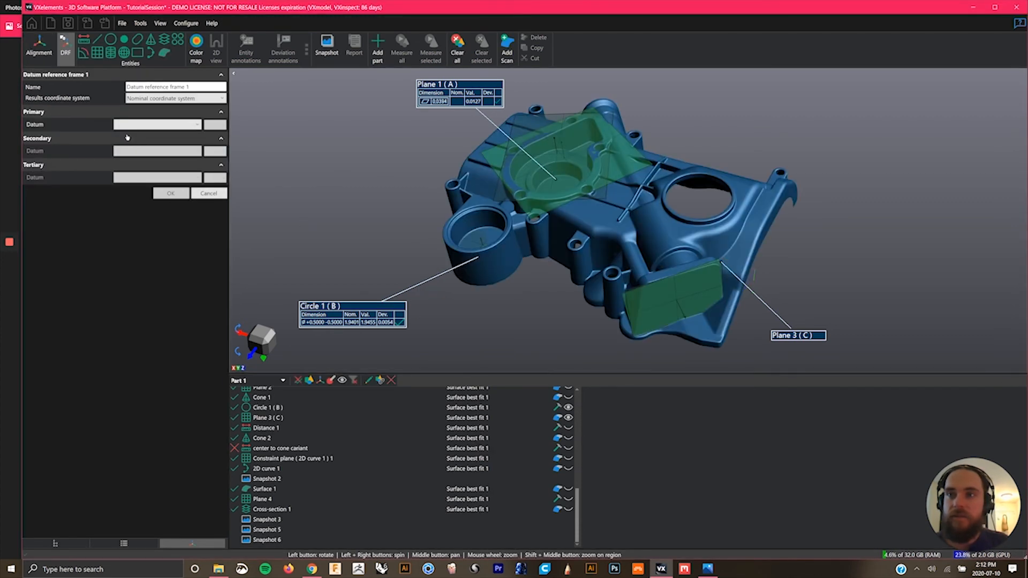
left_click(176, 125)
left_click(165, 135)
left_click(140, 151)
left_click(142, 165)
left_click(141, 177)
left_click(146, 193)
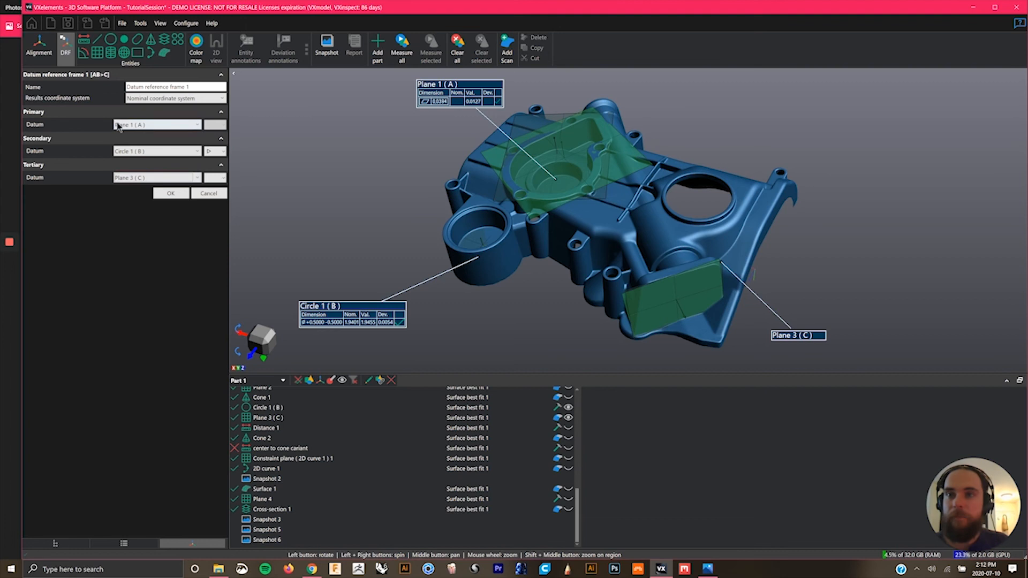
left_click(170, 194)
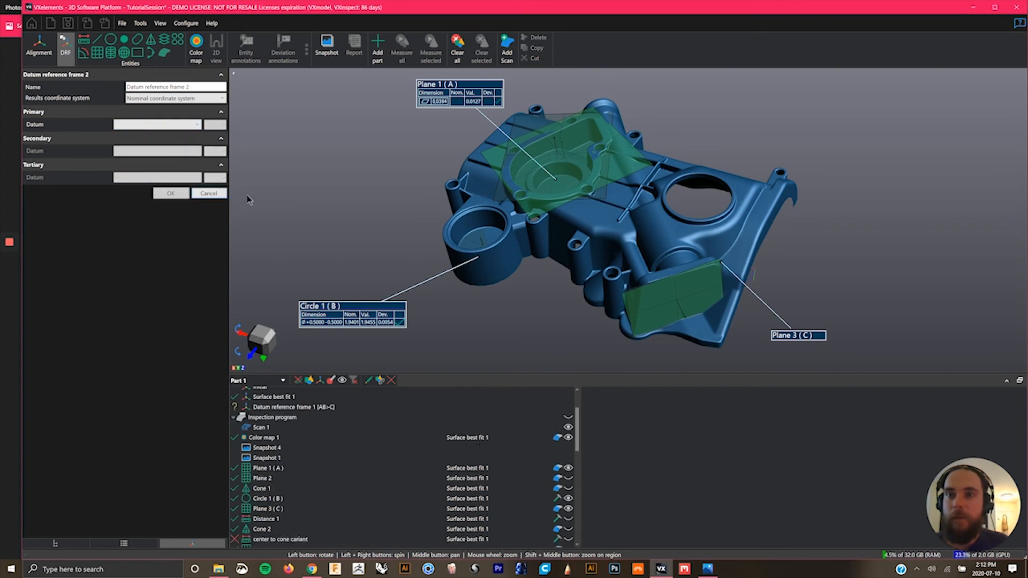
left_click(198, 195)
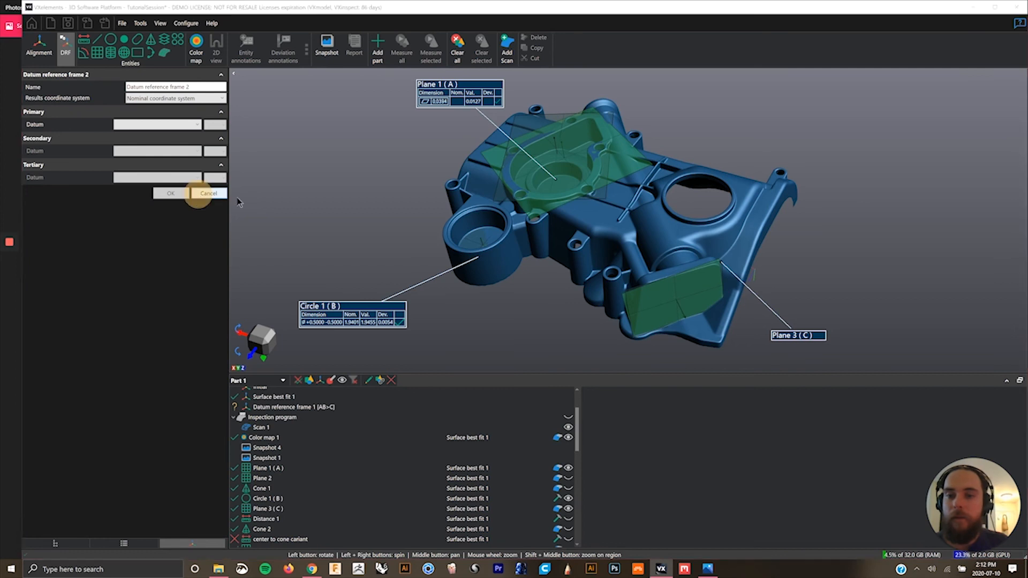
Assign the Datum reference frame 1 alignment to all items in the inspection program.
scroll(327, 475, "down", 4)
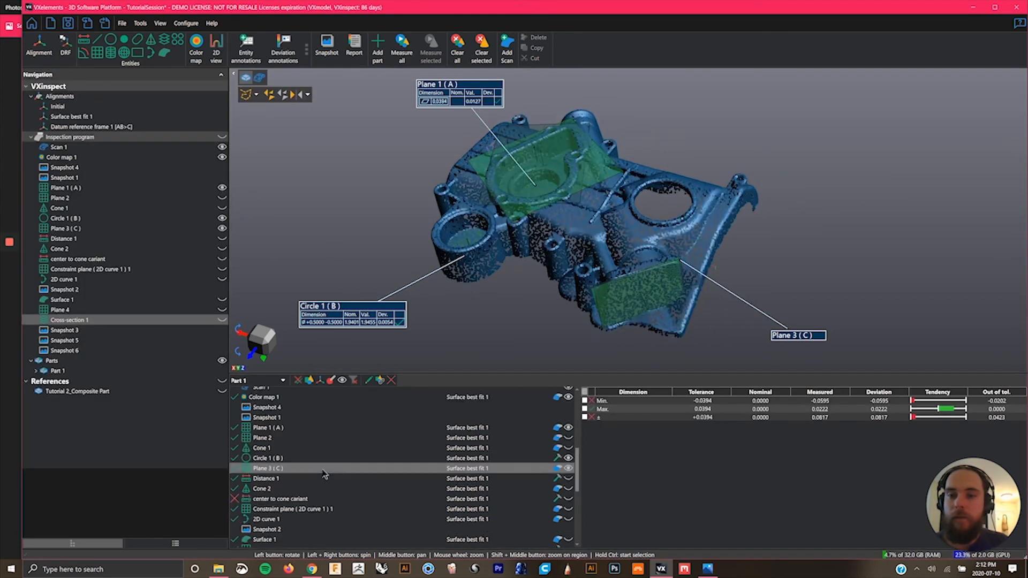
scroll(292, 535, "up", 5)
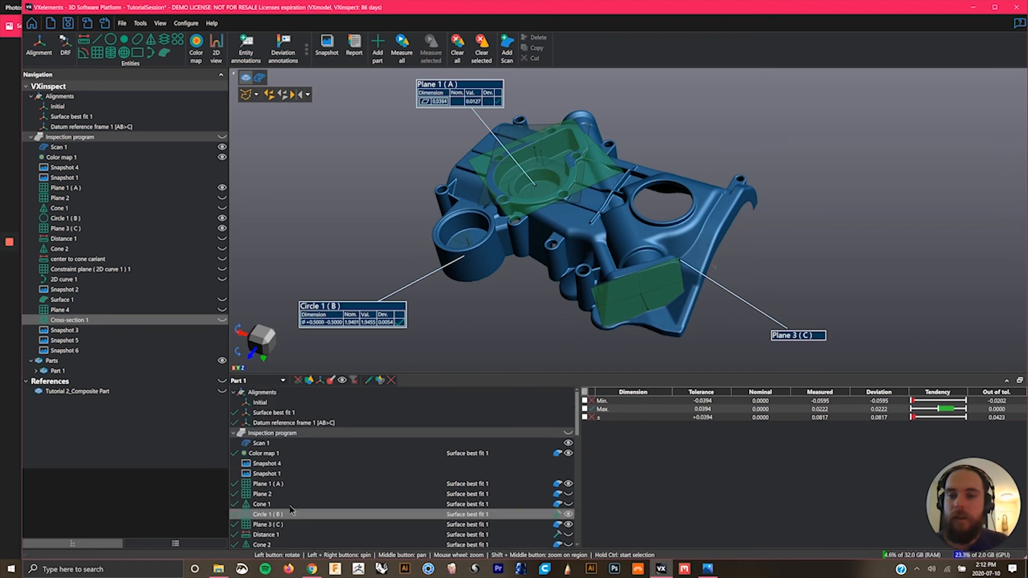
left_click(297, 423)
right_click(297, 426)
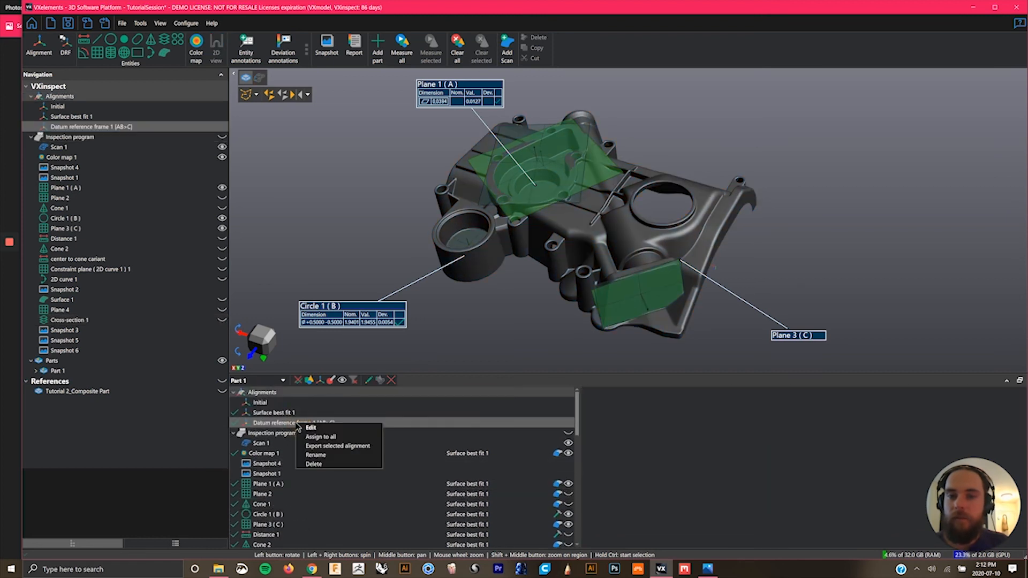
left_click(313, 442)
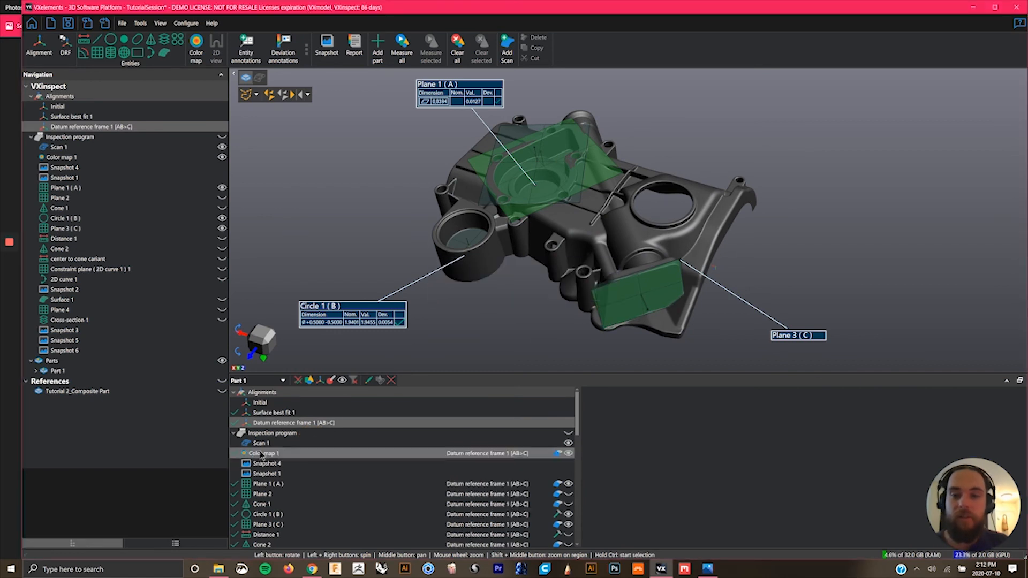
Display Color map 1 with its deviation and datum annotations on the rotated housing, and capture the view as a snapshot.
left_click_drag(486, 340, 488, 338)
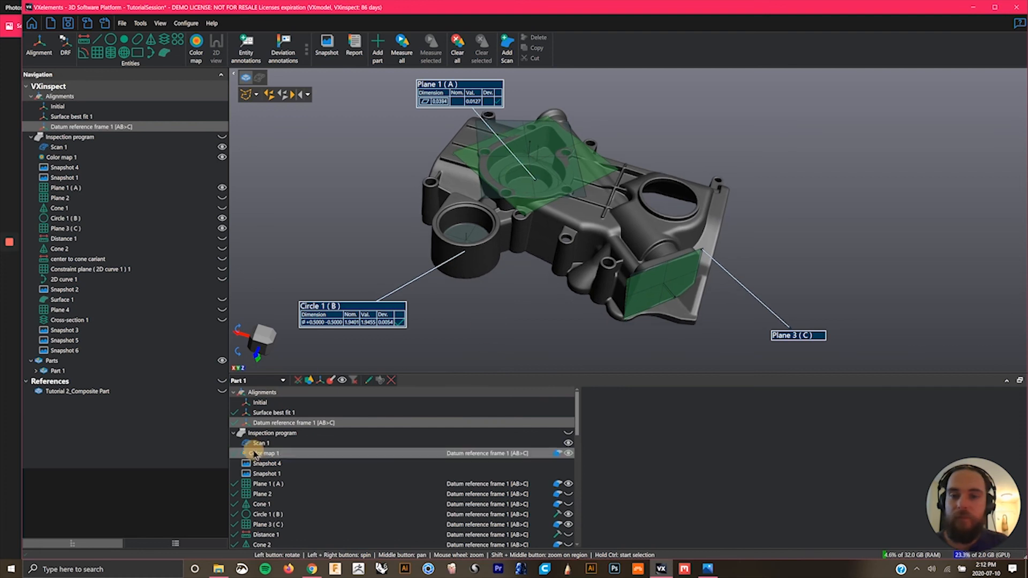
left_click(255, 455)
left_click(562, 349)
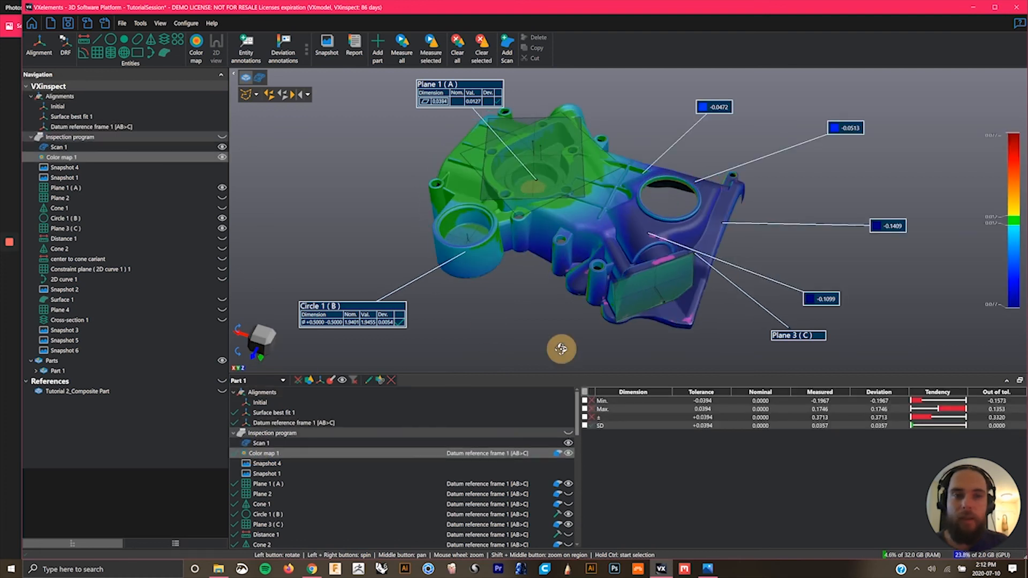
left_click_drag(561, 348, 620, 283)
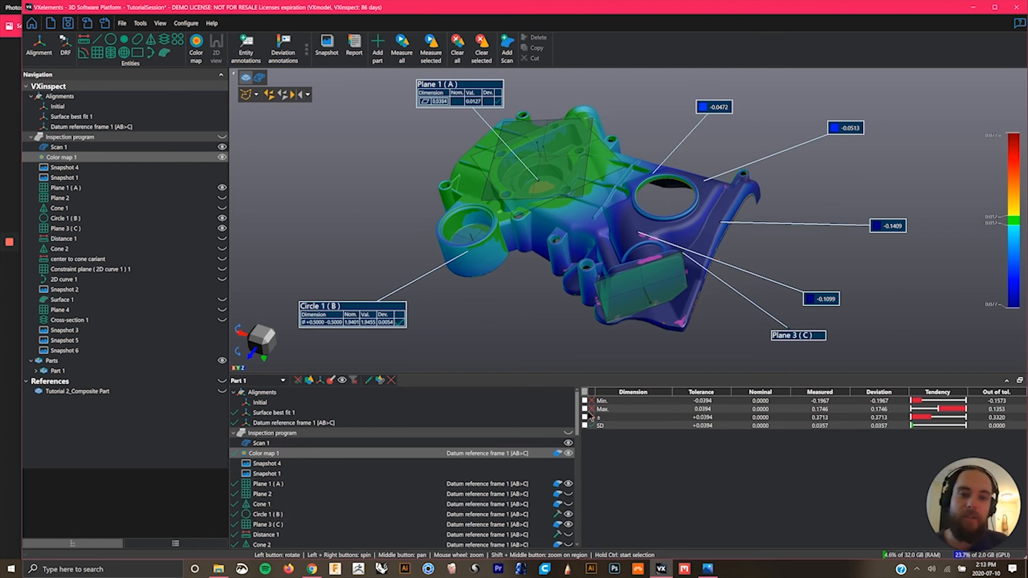
left_click_drag(577, 412, 578, 477)
mouse_move(578, 490)
left_mouse_down()
mouse_move(577, 411)
mouse_move(578, 475)
left_mouse_up()
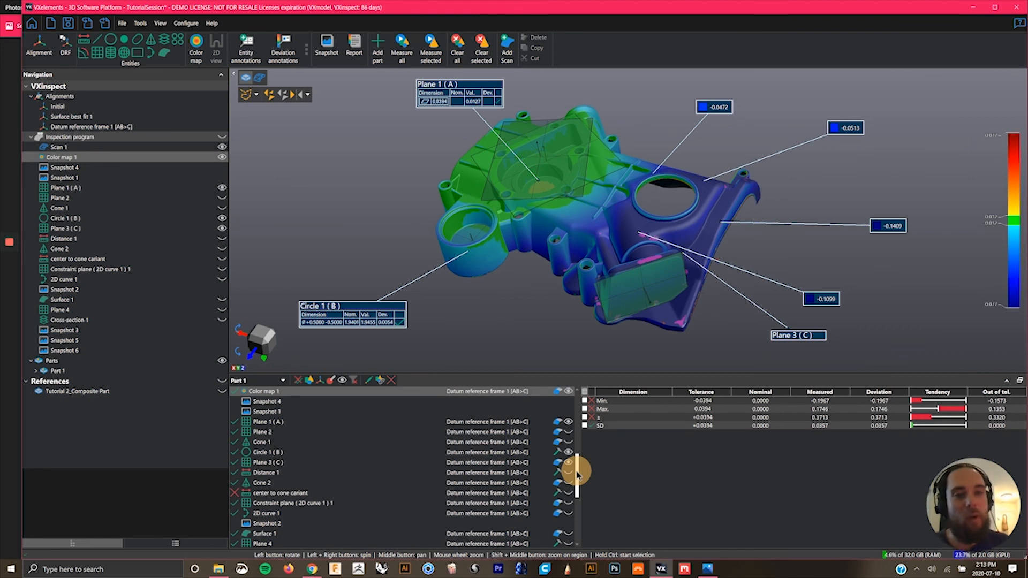
left_click_drag(577, 464, 572, 485)
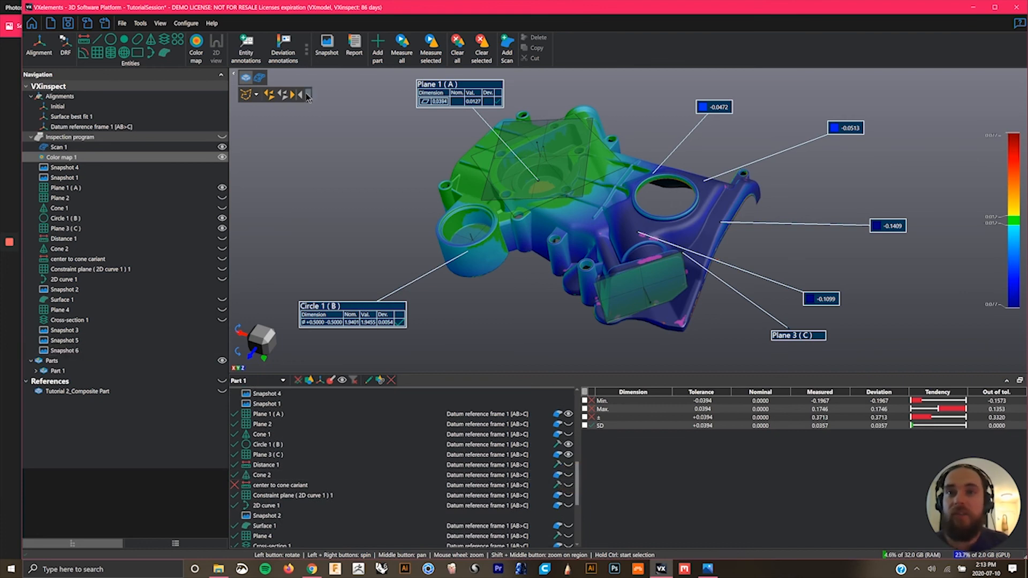
left_click(328, 51)
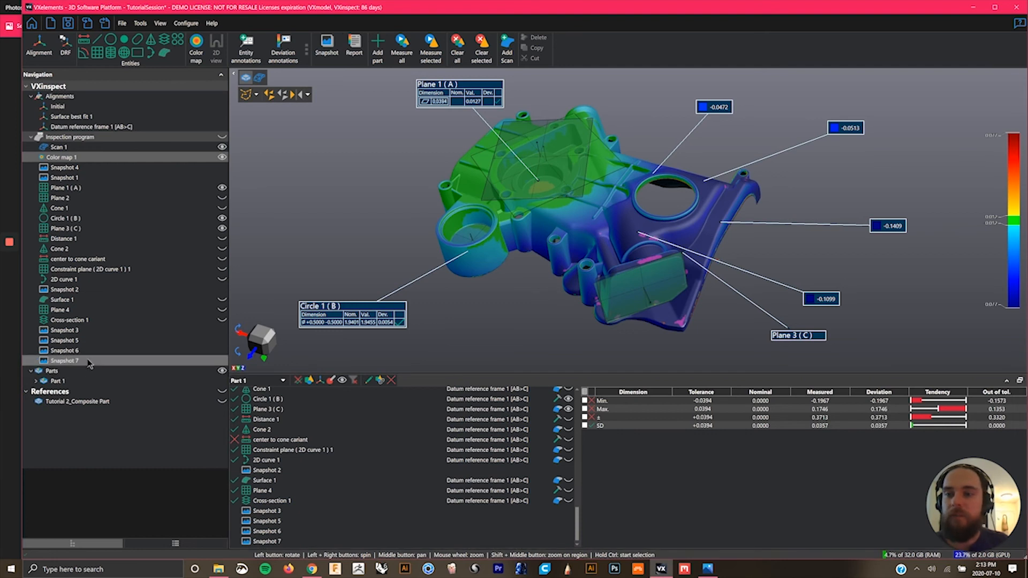
Open Snapshot 7 and Snapshot 5, and try the Fit to viewer window and Show in frontpage options on Snapshot 5.
left_click(85, 360)
double_click(70, 359)
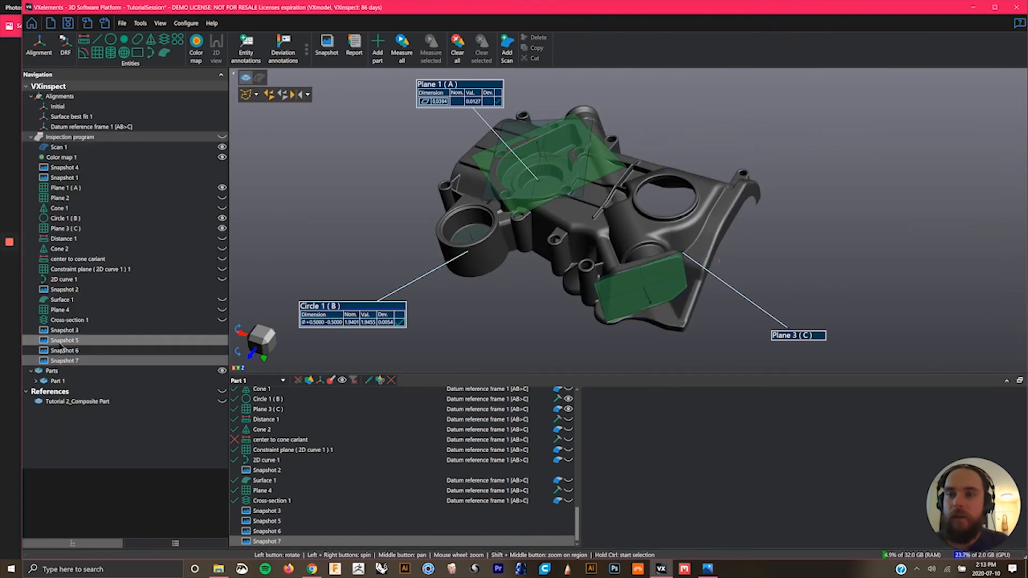
left_click(59, 342)
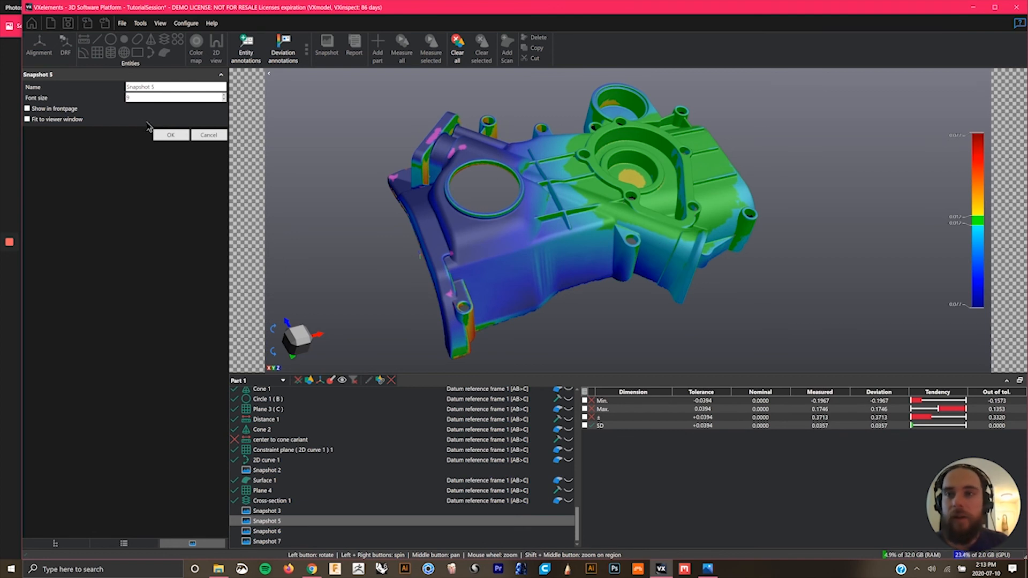
left_click(27, 120)
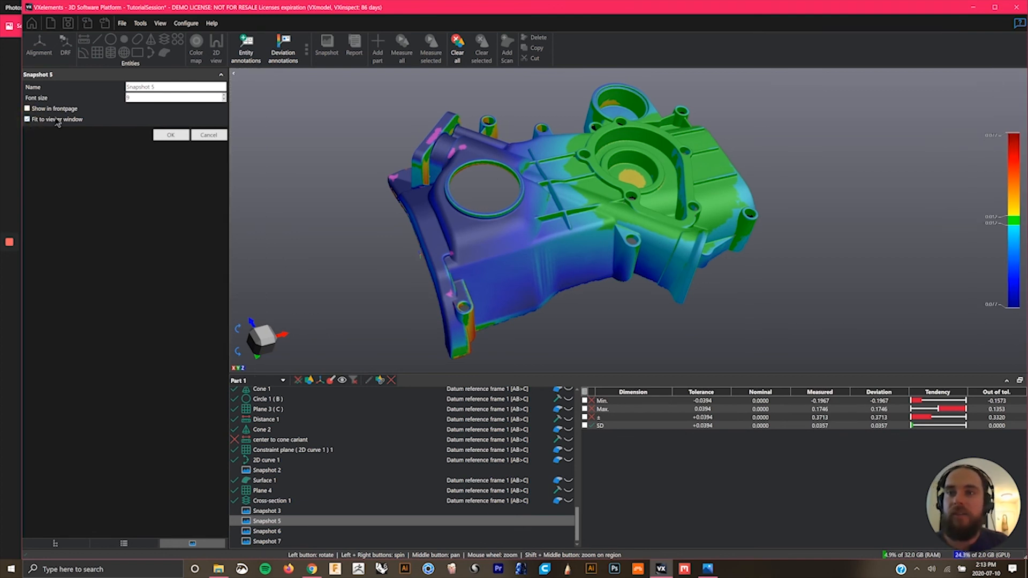
left_click(28, 119)
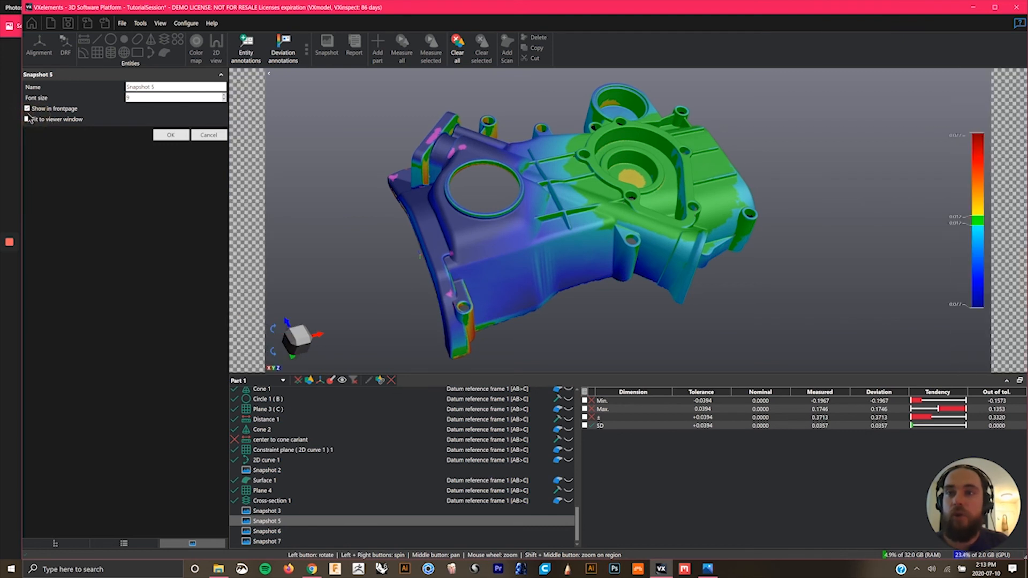
left_click(27, 109)
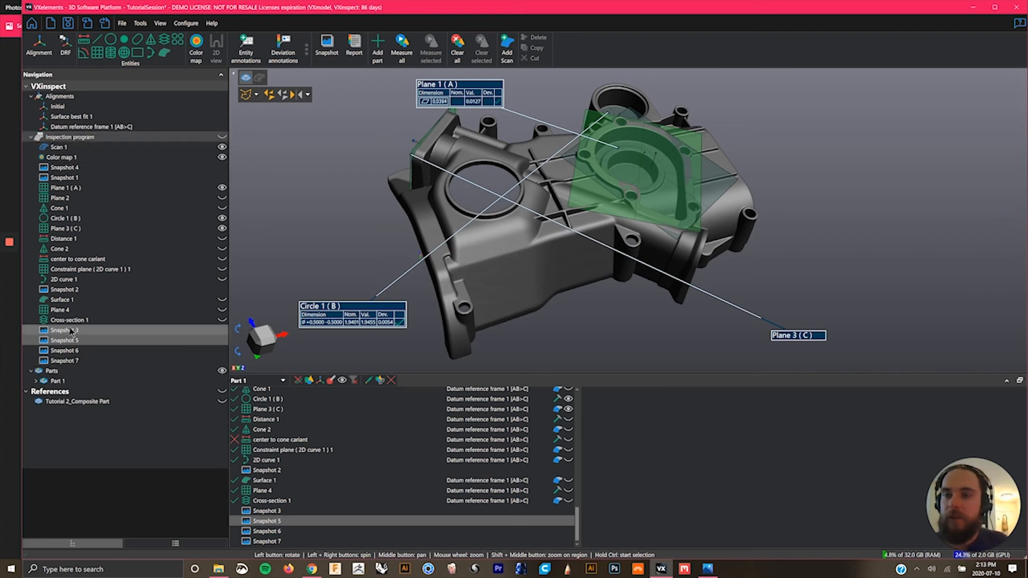
Review the color-map views and annotations stored in Snapshot 4 and Snapshot 1.
left_click(74, 168)
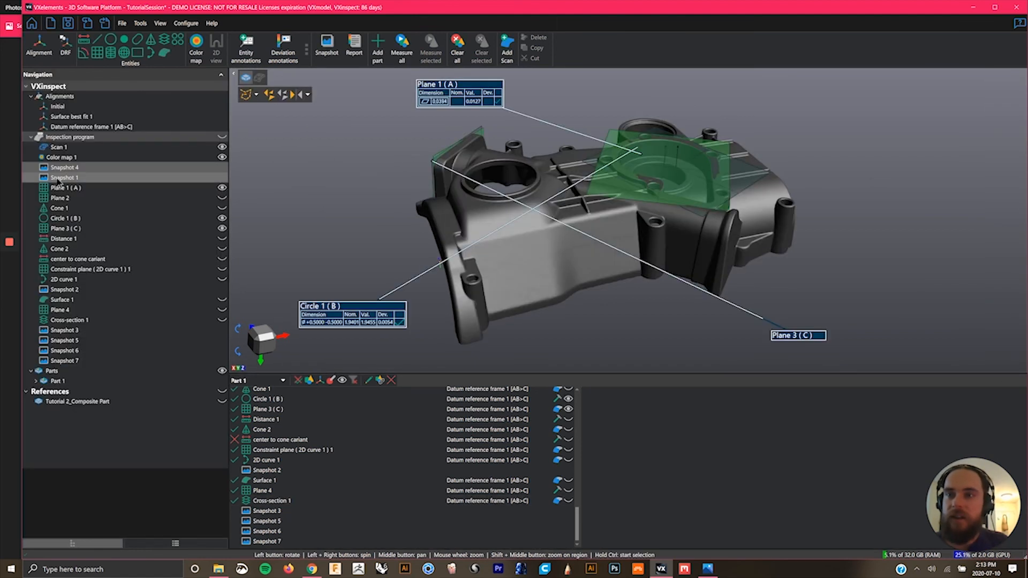
left_click(57, 178)
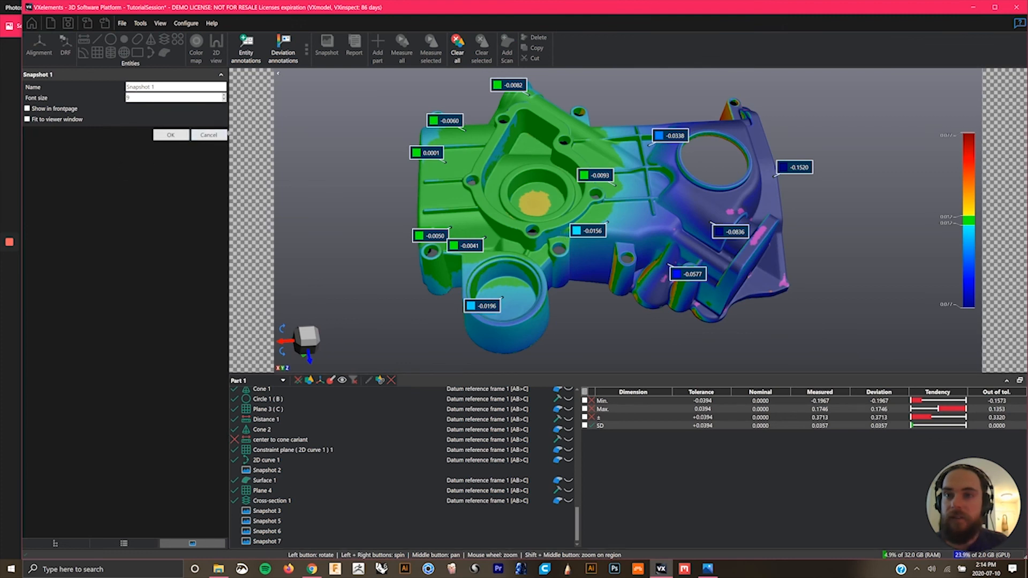
left_click(218, 135)
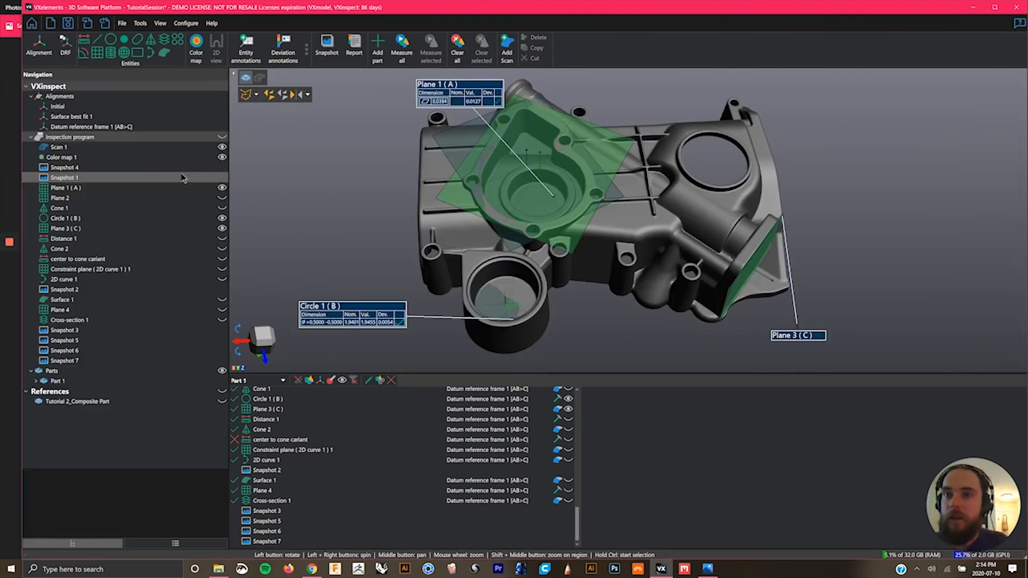
Check Snapshot 7 and move it directly below Snapshot 1 in the inspection program, among the color-map snapshots.
left_click(78, 190)
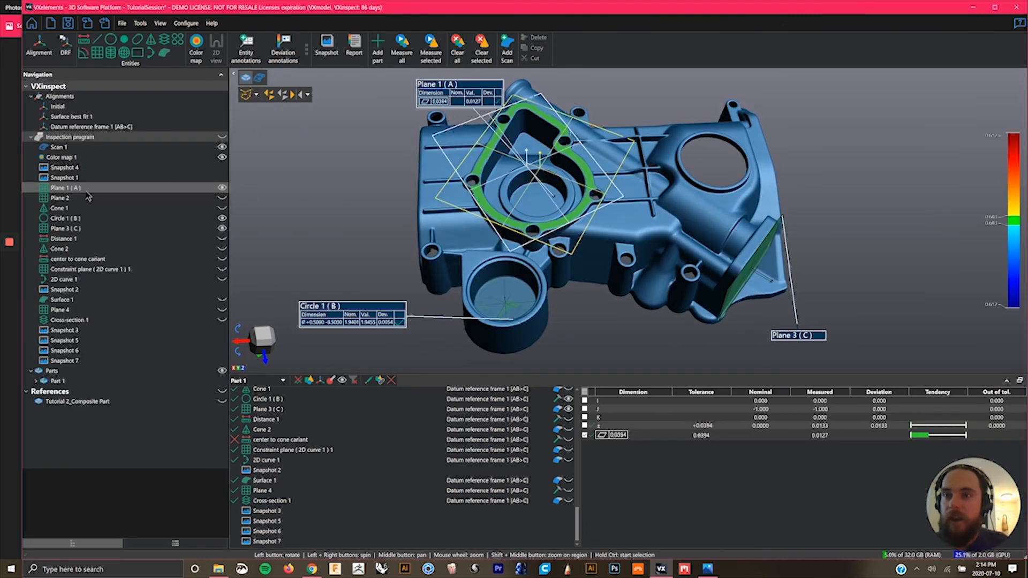
left_click(68, 361)
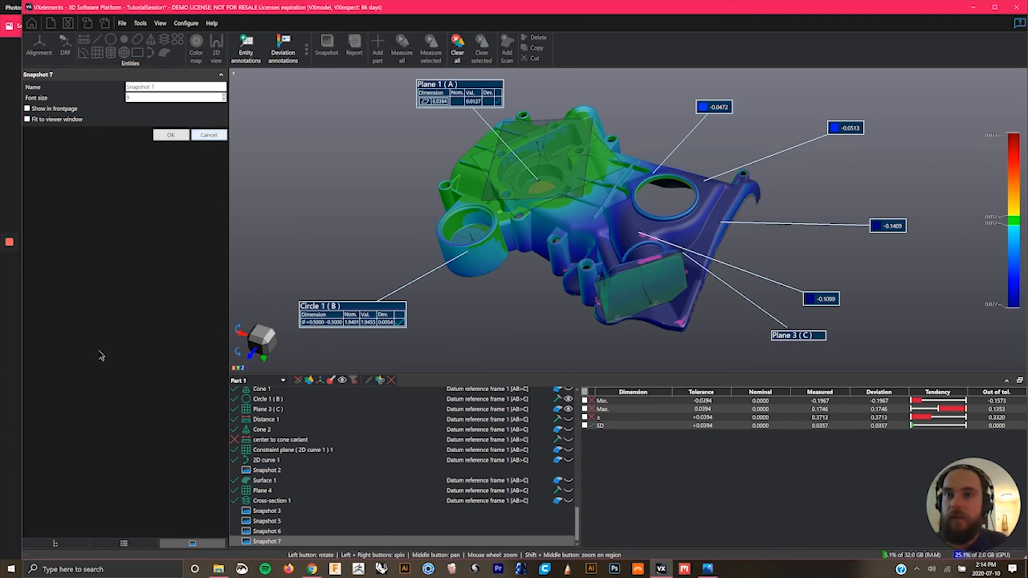
left_click_drag(66, 361, 80, 182)
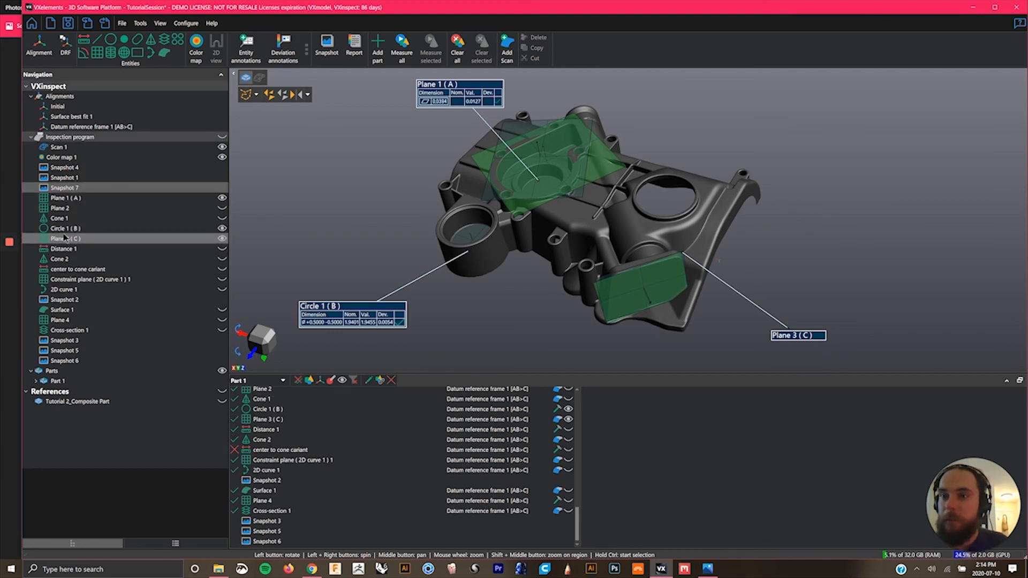
Check the cross-section view in Snapshot 3 and move the snapshot directly above Cross-section 1 in the inspection program.
left_click(63, 341)
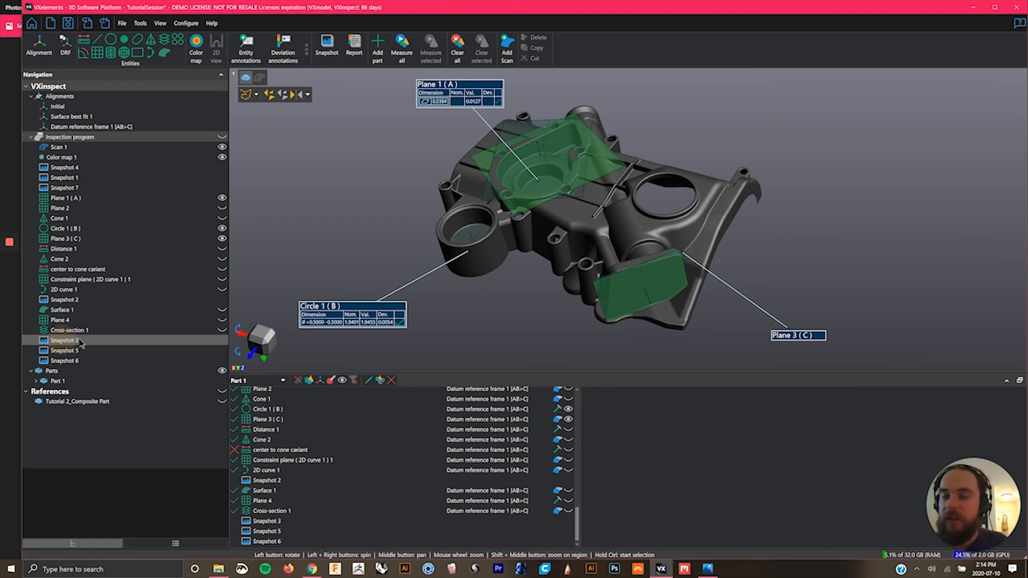
double_click(80, 339)
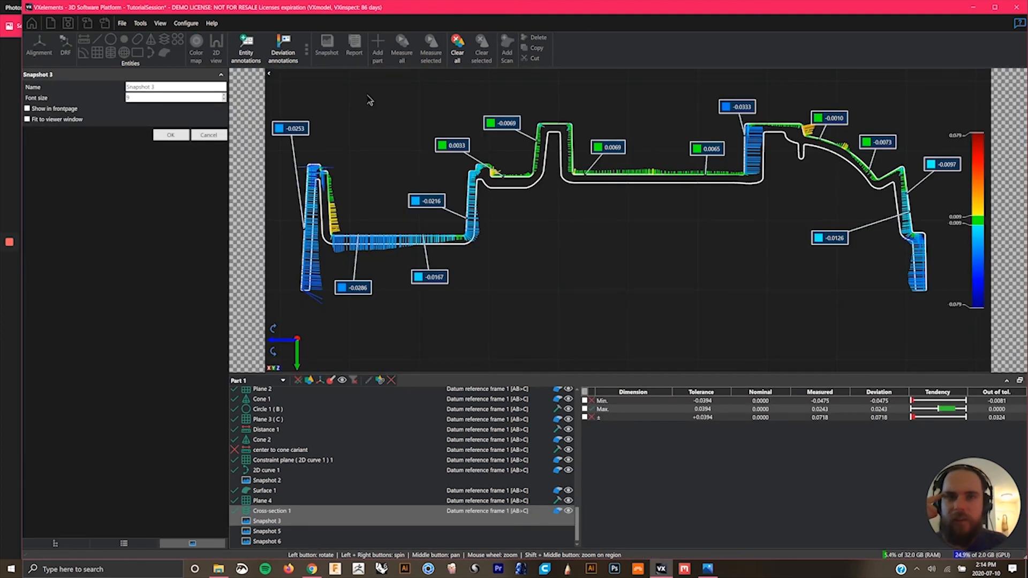
key("Escape")
left_click_drag(78, 343, 69, 329)
Review Snapshot 5 and Snapshot 6 and delete both from the inspection program.
double_click(66, 351)
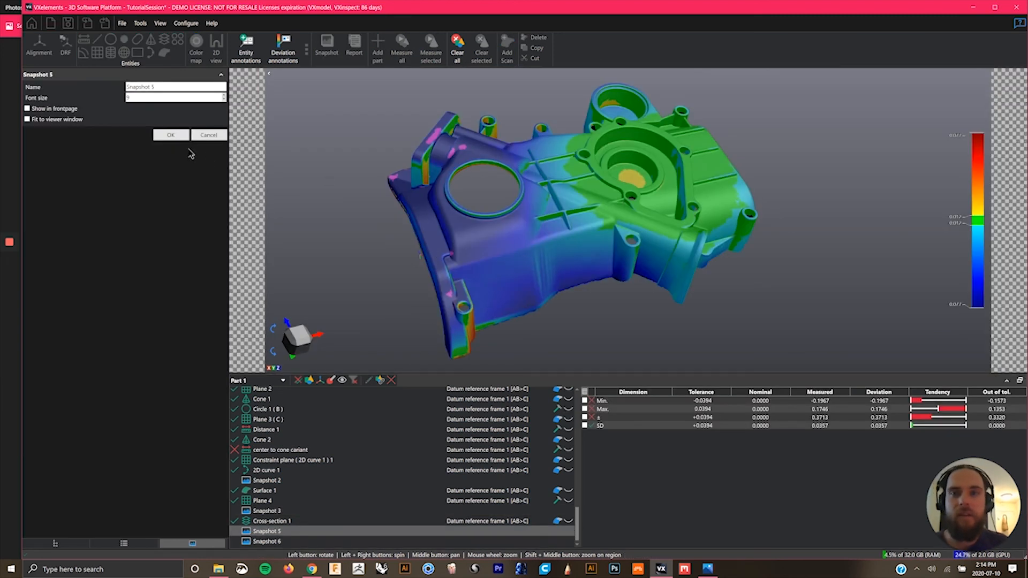
key("Escape")
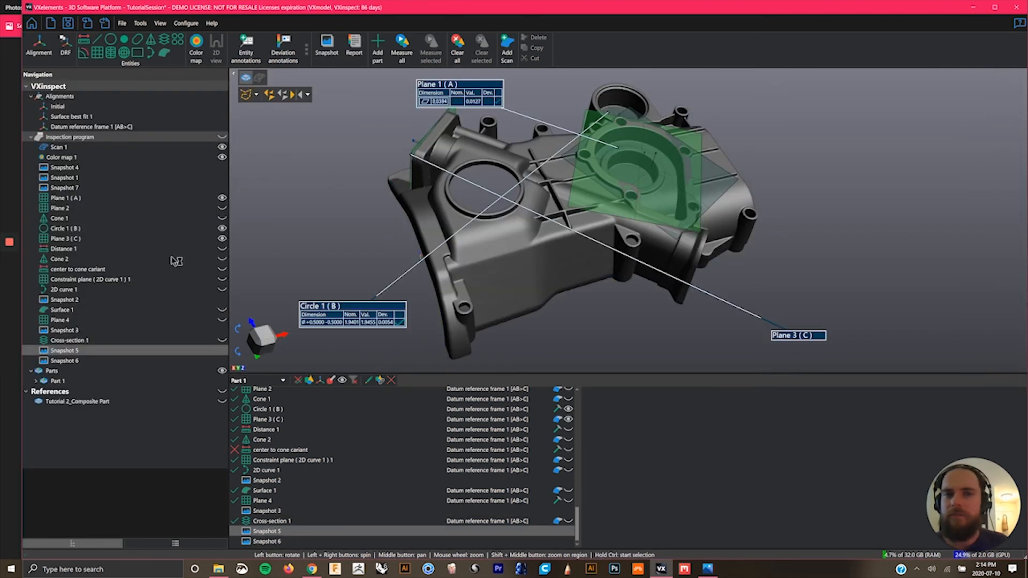
right_click(65, 351)
left_click(81, 387)
left_click(81, 341)
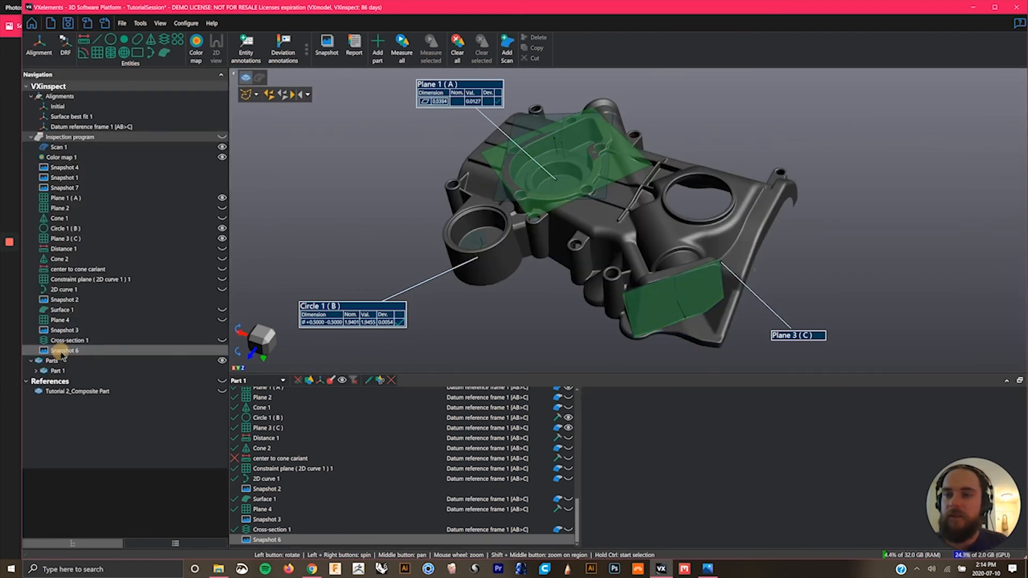
right_click(63, 352)
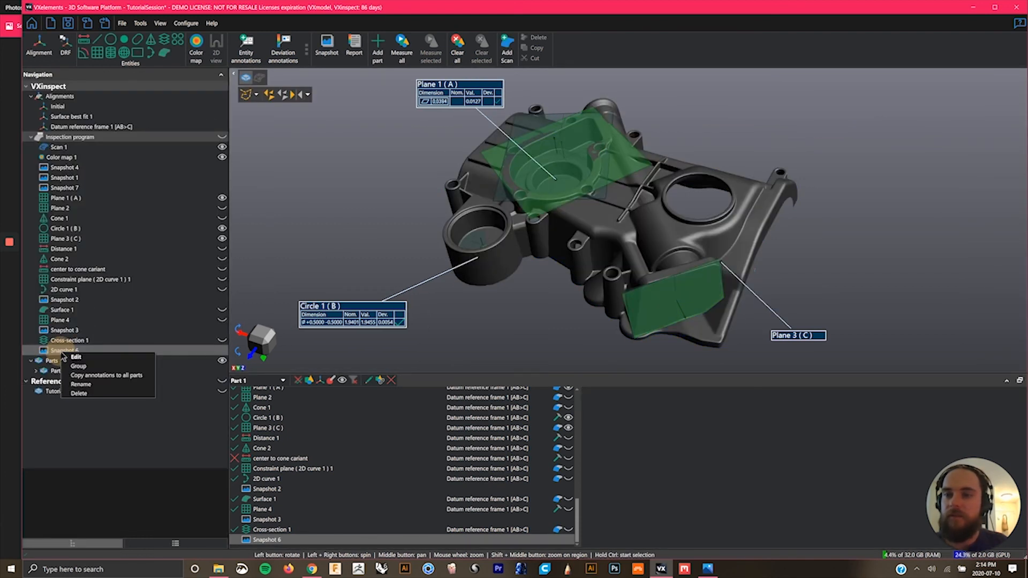
left_click(80, 394)
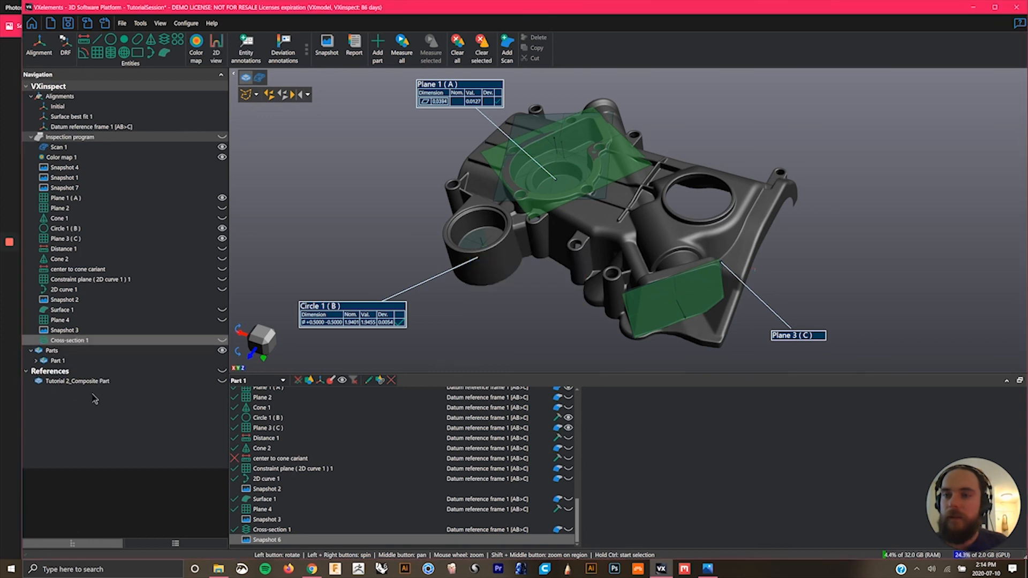
Check the 2D curve deviation view stored in Snapshot 2, close it unchanged, and look over the housing model.
left_click(66, 300)
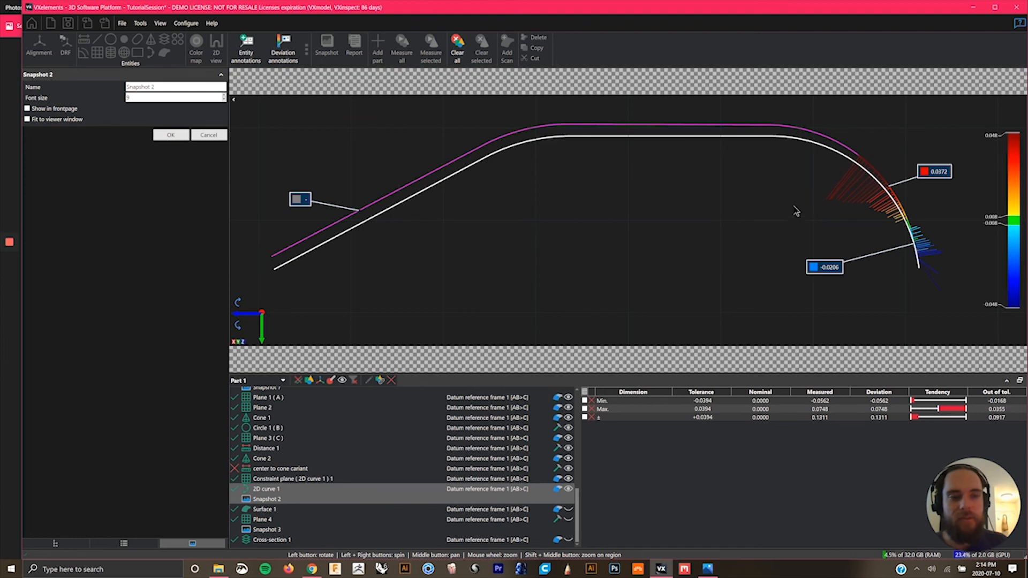
mouse_move(8, 290)
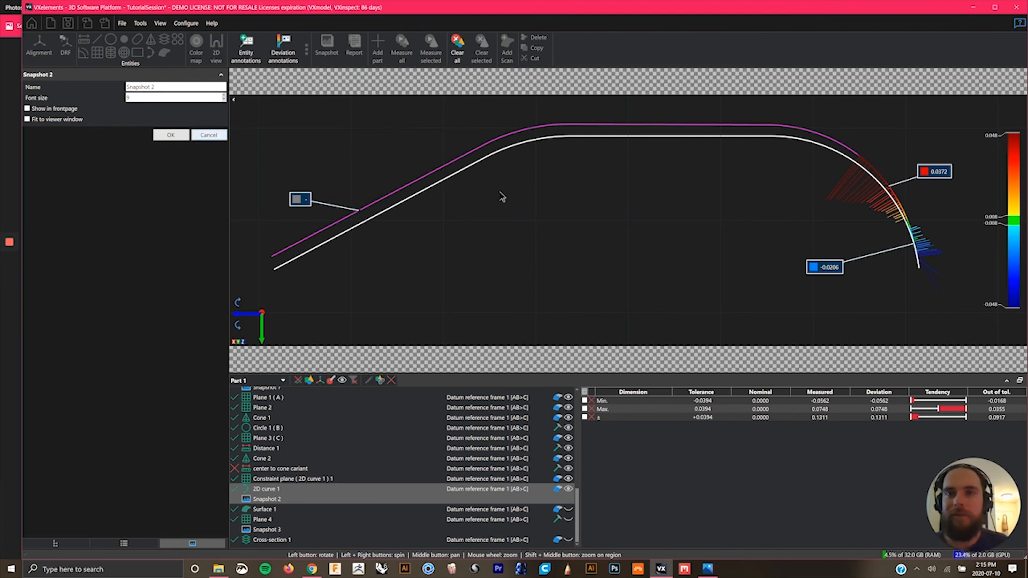
key("Escape")
left_click_drag(477, 246, 85, 516)
left_click_drag(493, 310, 391, 174)
scroll(379, 144, "down", 2)
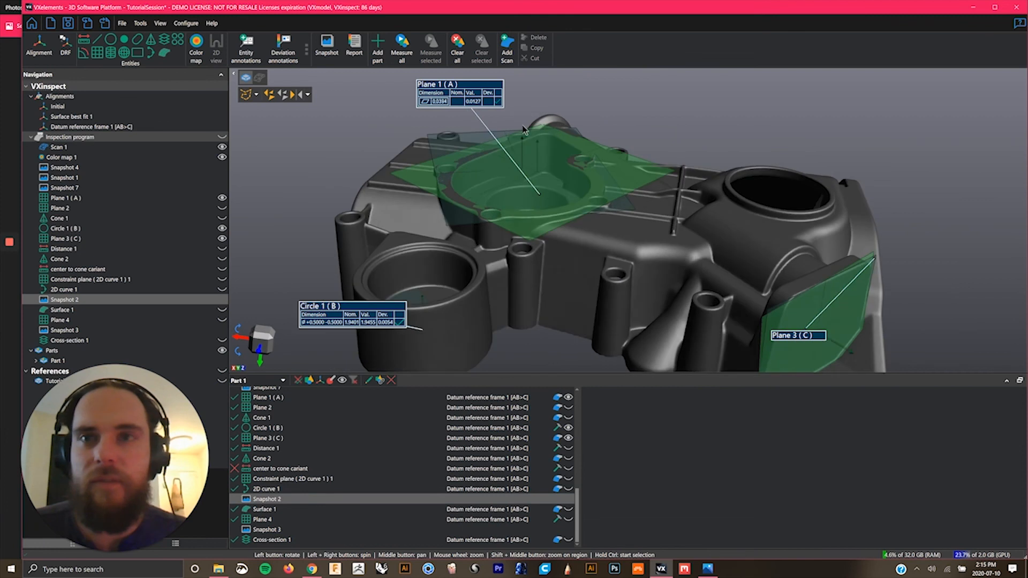
scroll(391, 174, "down", 2)
Start the inspection report and set its customer name to Proto3000.
left_click(356, 46)
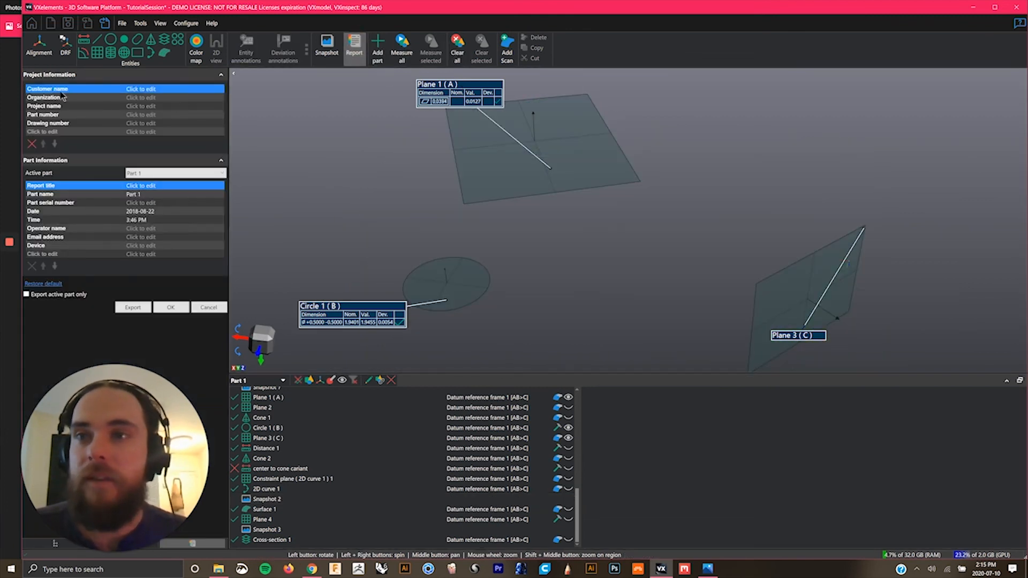
left_click(150, 91)
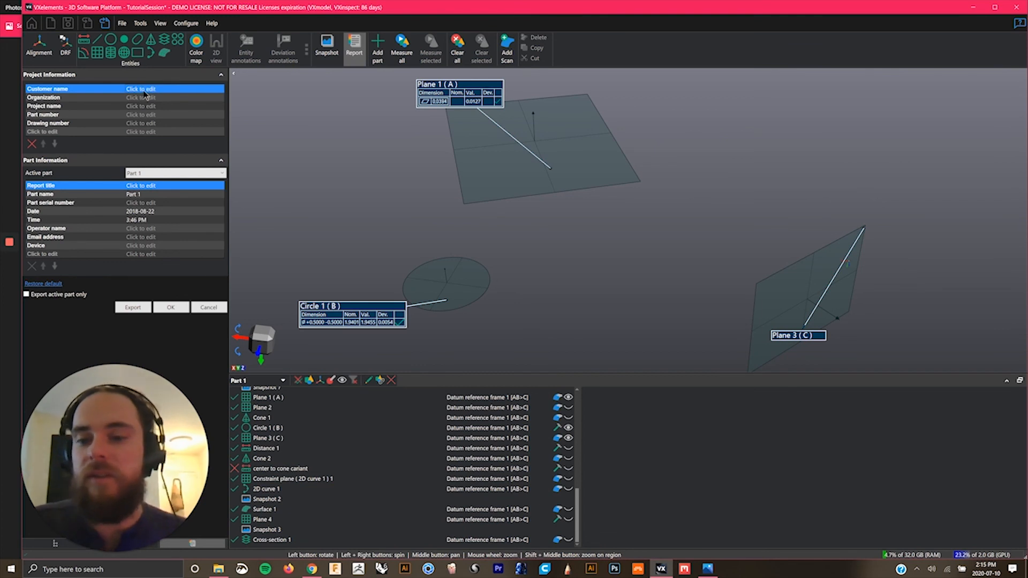
left_click(141, 90)
type("asdf")
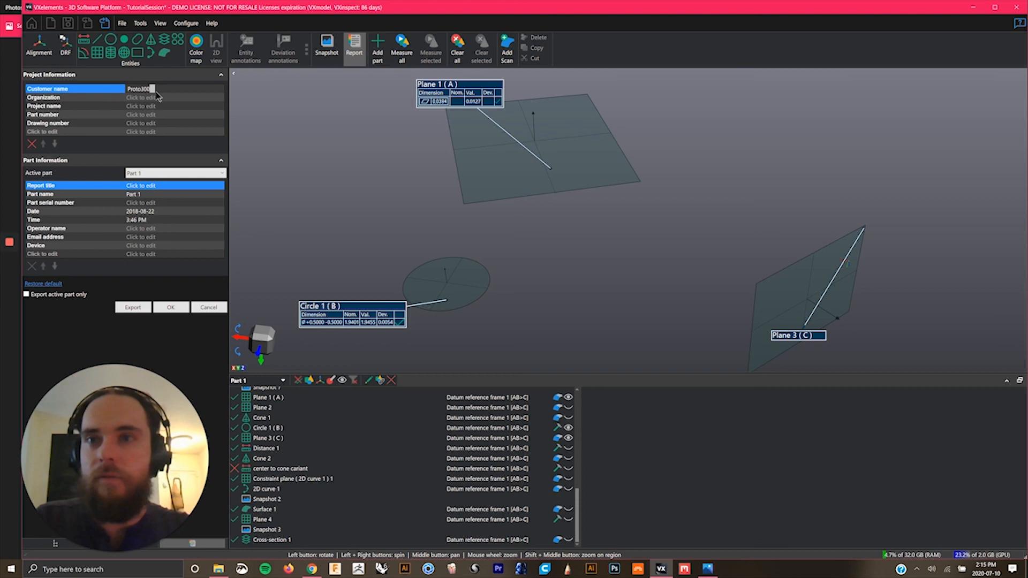
type("0")
Relabel the report's Organization field sdgsdfg with value ae, and its Project name field sdfbsdfQWFFSDF;BLKq;otjna'dskf with value 1W.
left_click(157, 97)
type("sdgsdfg")
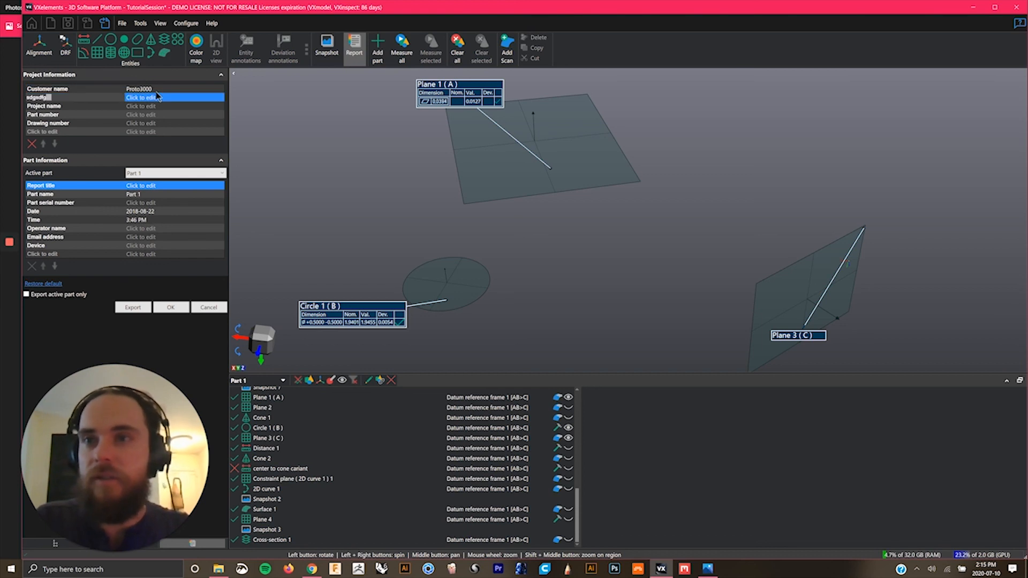
key("Tab")
type("ae")
key("Tab")
type("sdfbsdf")
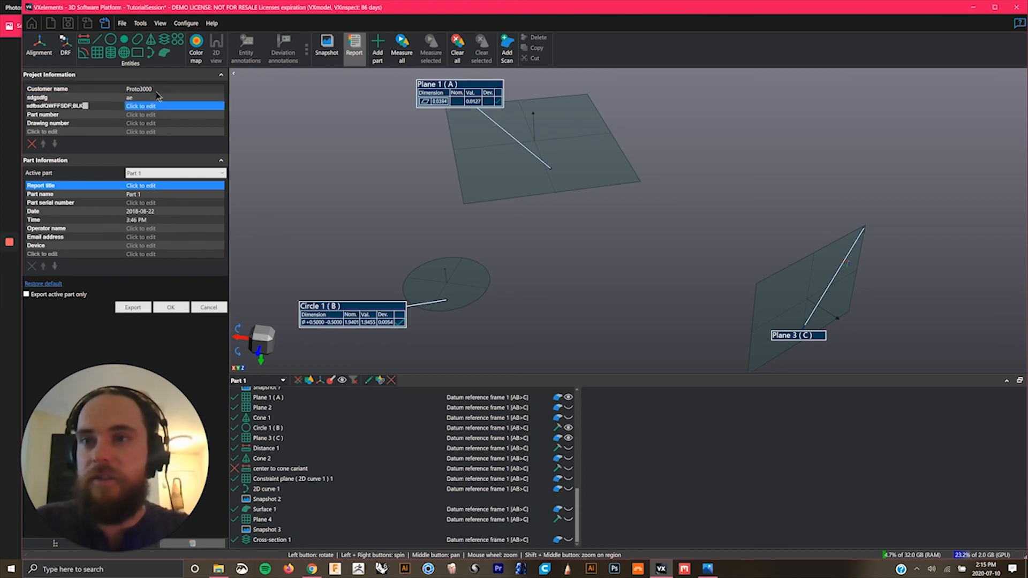
key("Tab")
type("1W")
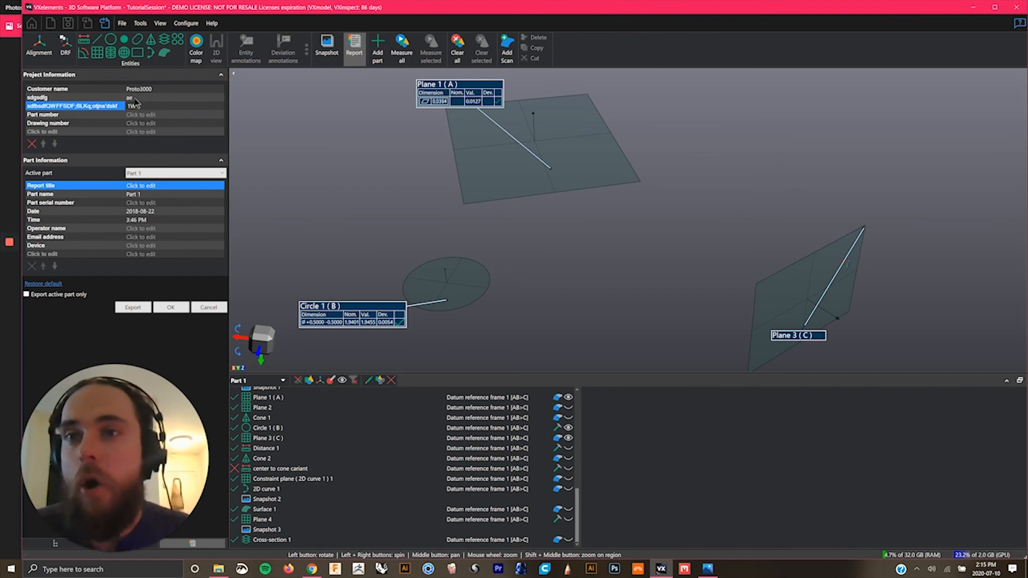
Set the report's part number to 05553 and its drawing number to E4YY356EU.
left_click(145, 114)
left_click(146, 115)
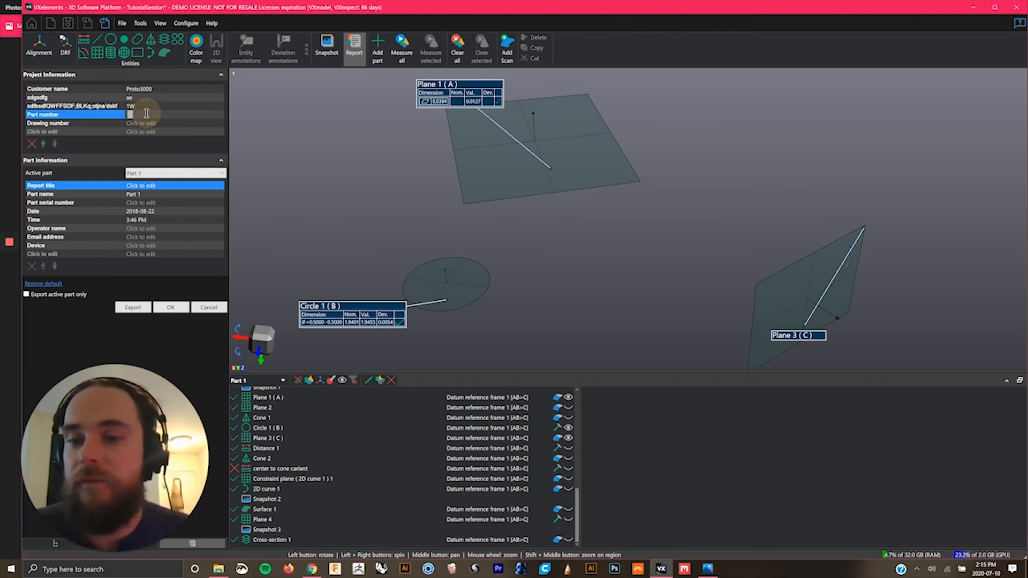
type("05553")
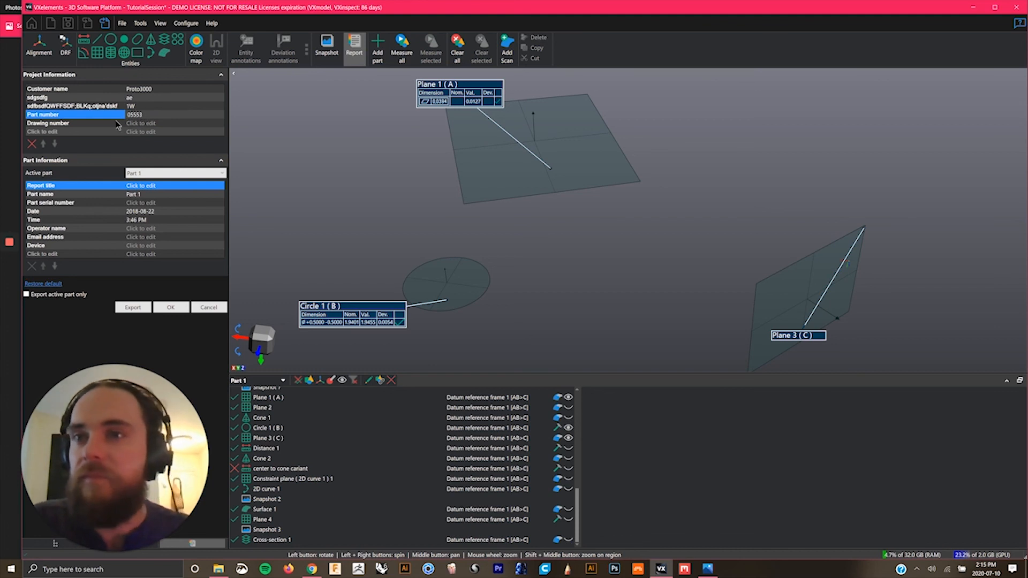
left_click(137, 124)
left_click(137, 126)
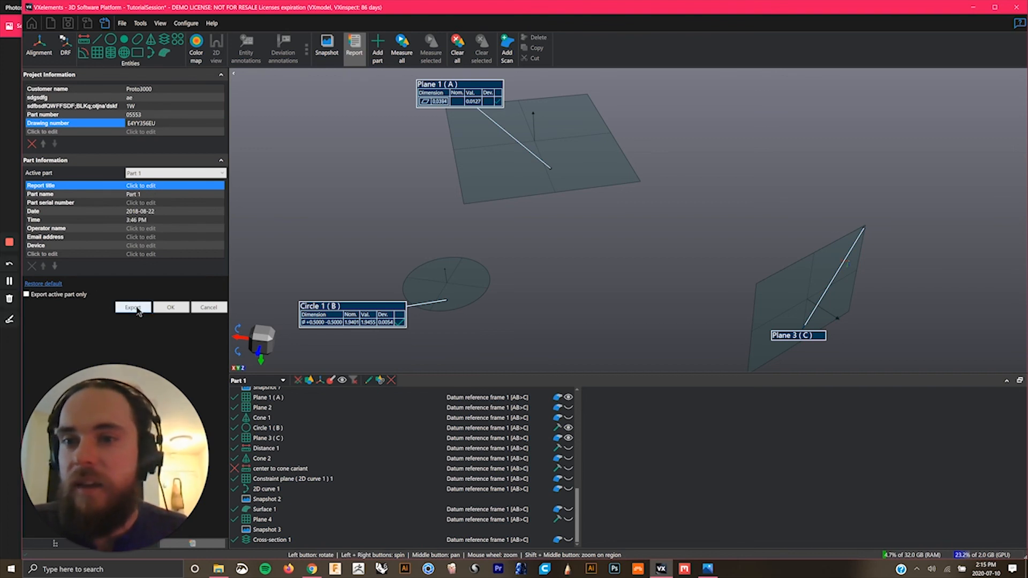
Export the inspection report to the Desktop as an Excel file (*.xls) named REPORT SAMPLE.
left_click(134, 308)
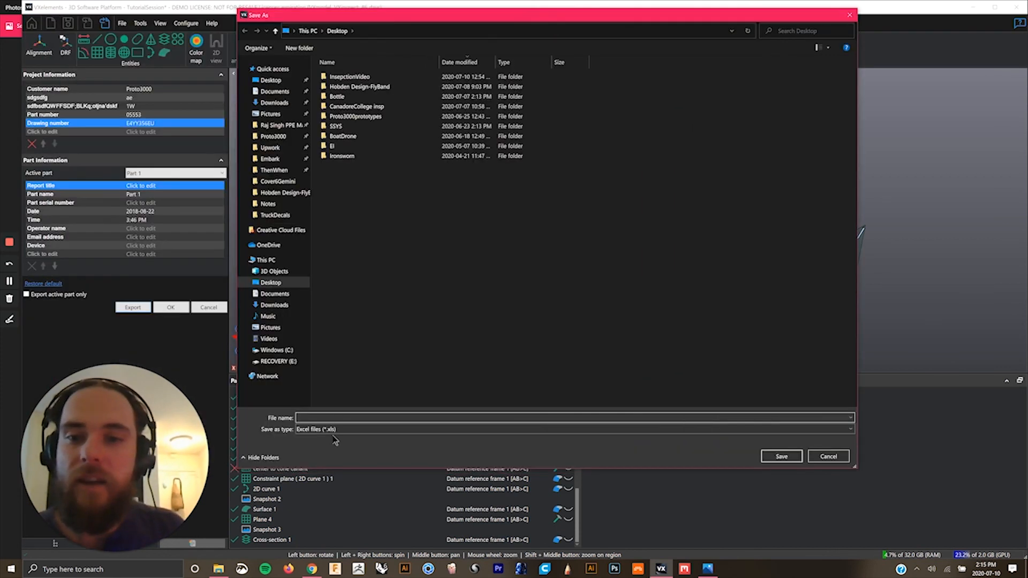
left_click(334, 430)
left_click(349, 436)
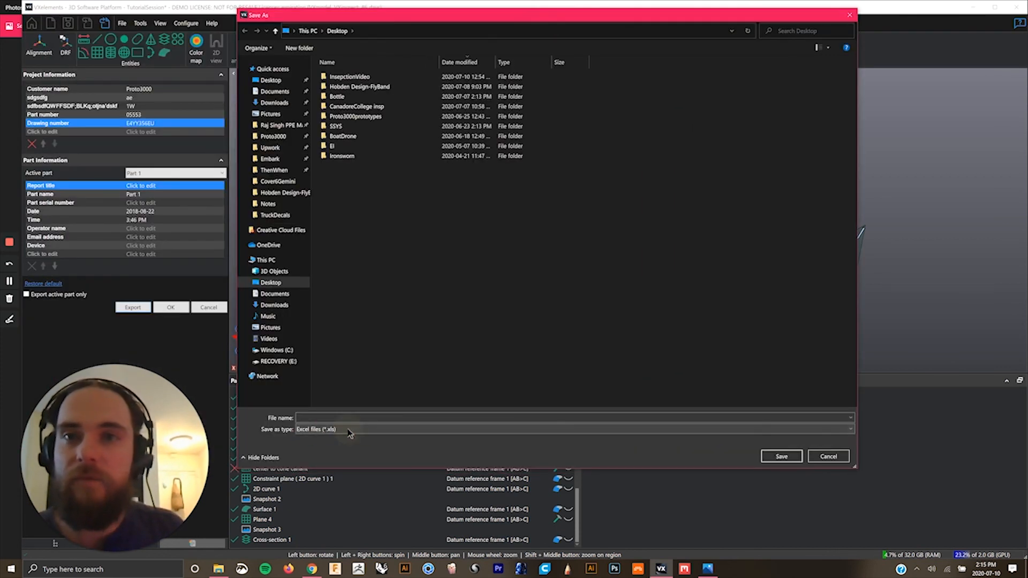
left_click(275, 91)
left_click(270, 80)
left_click(781, 456)
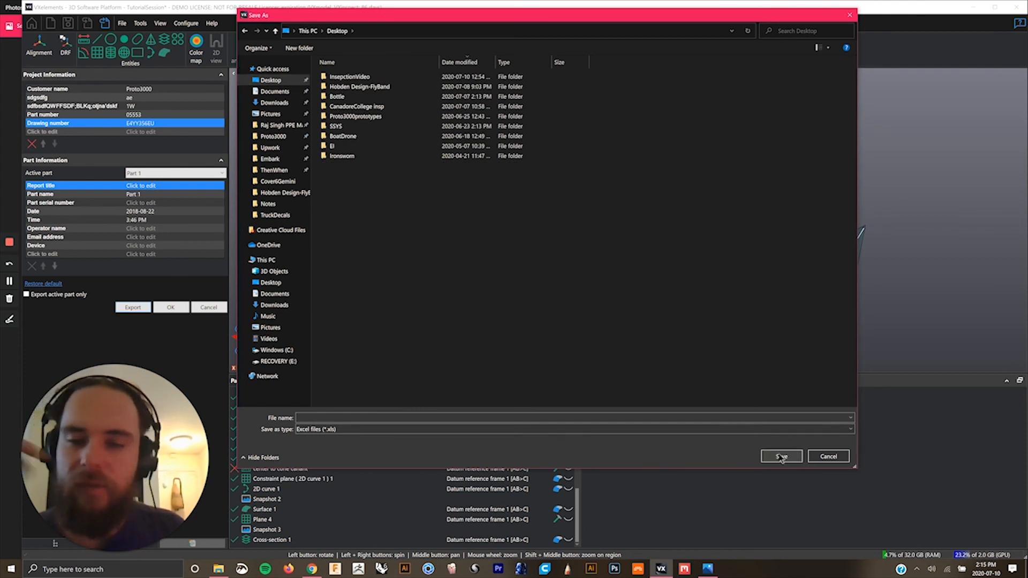
left_click(435, 418)
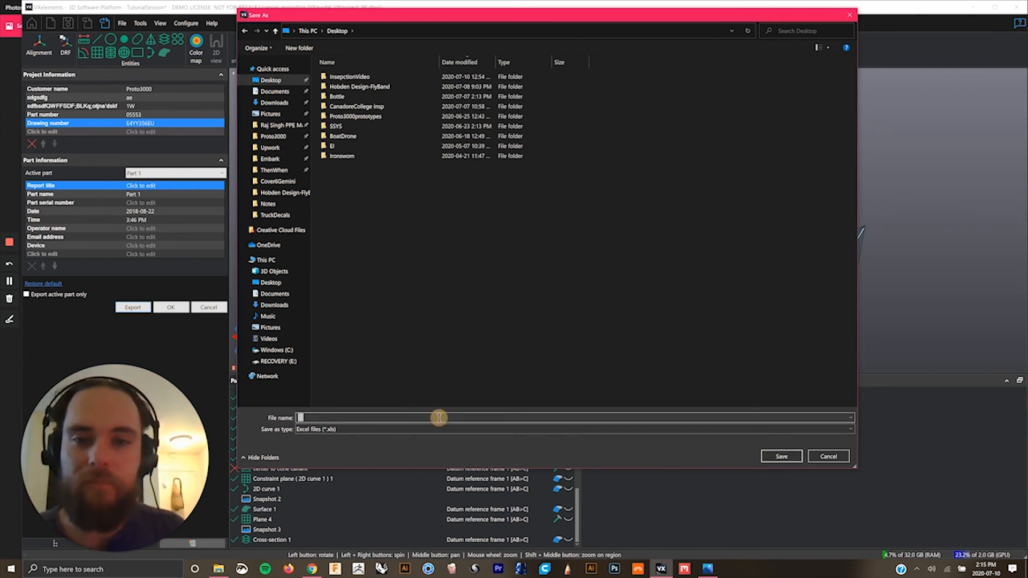
type("REPOR")
key("Return")
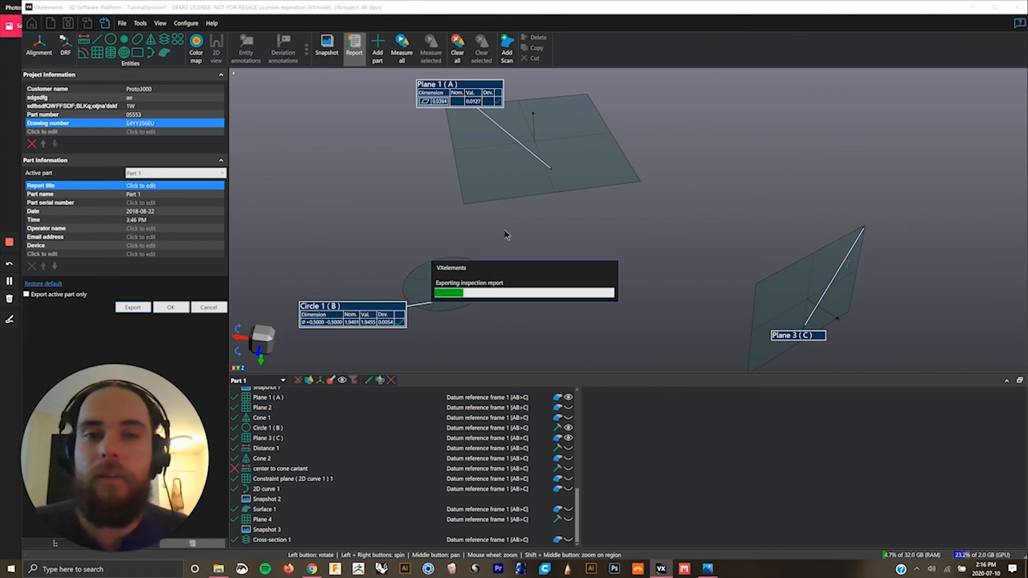
Switch to Excel and review the project information, part information and color-map snapshots in REPORT SAMPLE.xls.
key("alt+Tab")
left_click(293, 269)
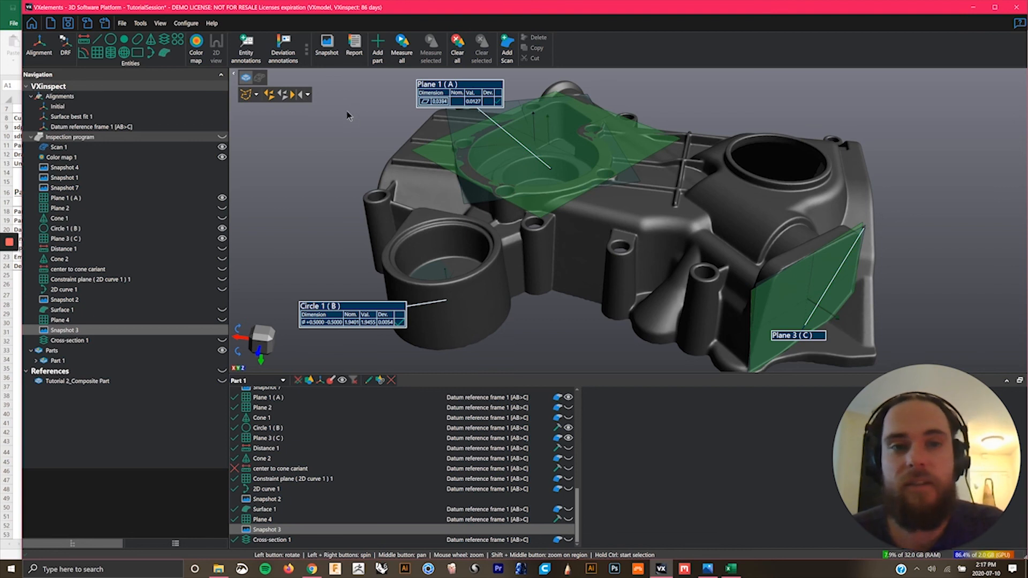
key("alt+Tab")
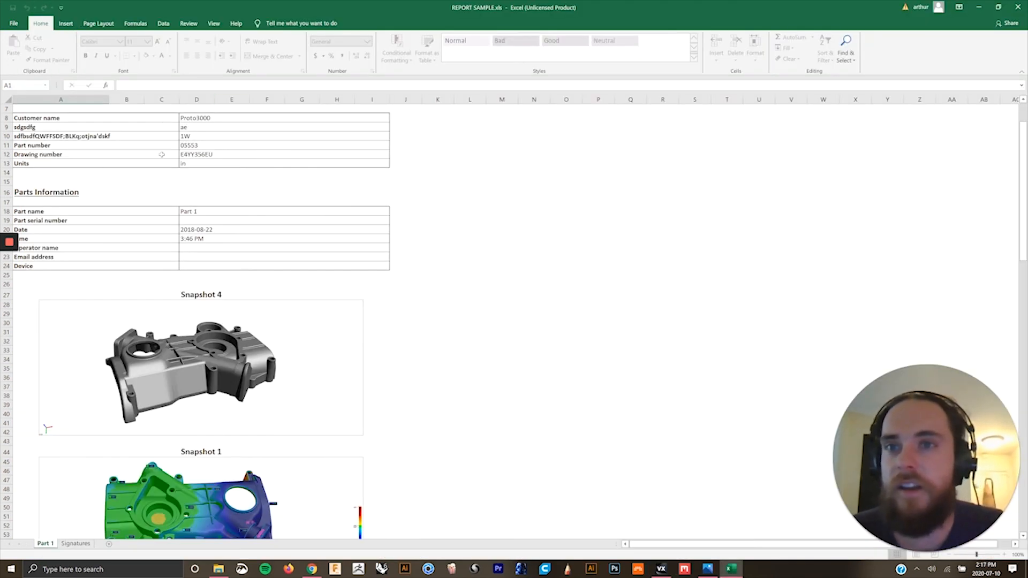
scroll(113, 181, "up", 2)
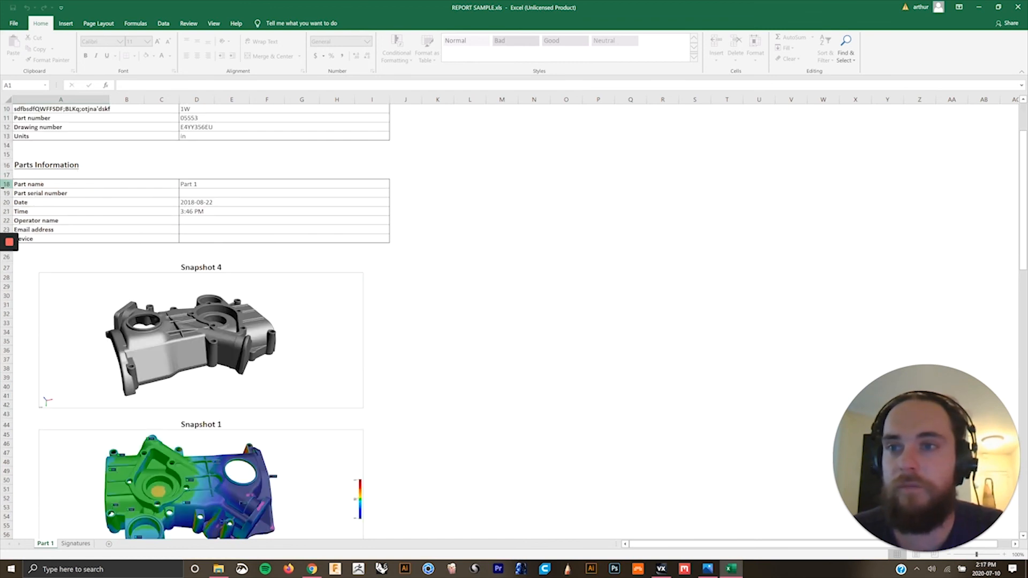
scroll(214, 223, "down", 3)
scroll(275, 220, "down", 2)
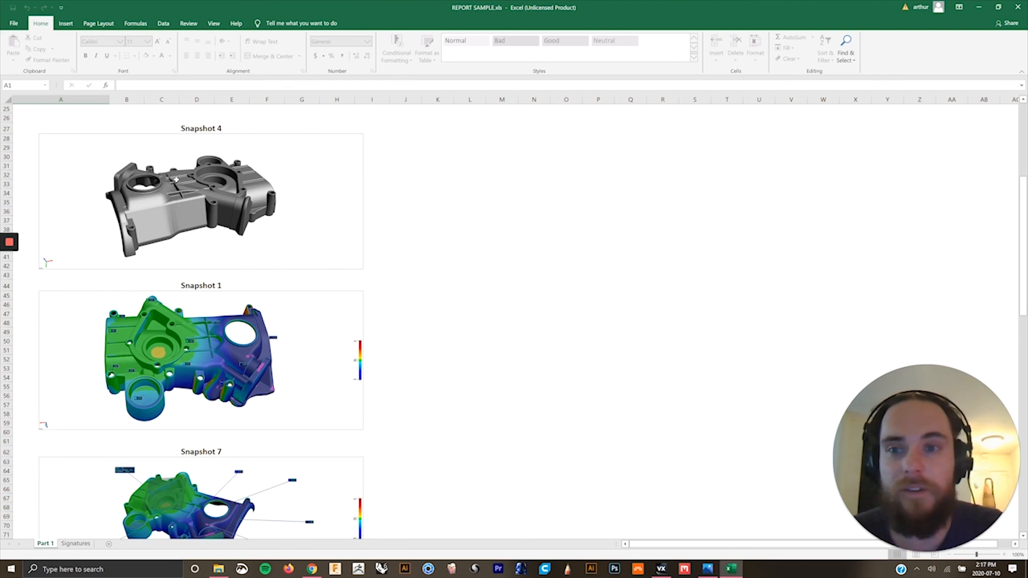
scroll(204, 248, "down", 7)
scroll(221, 241, "down", 7)
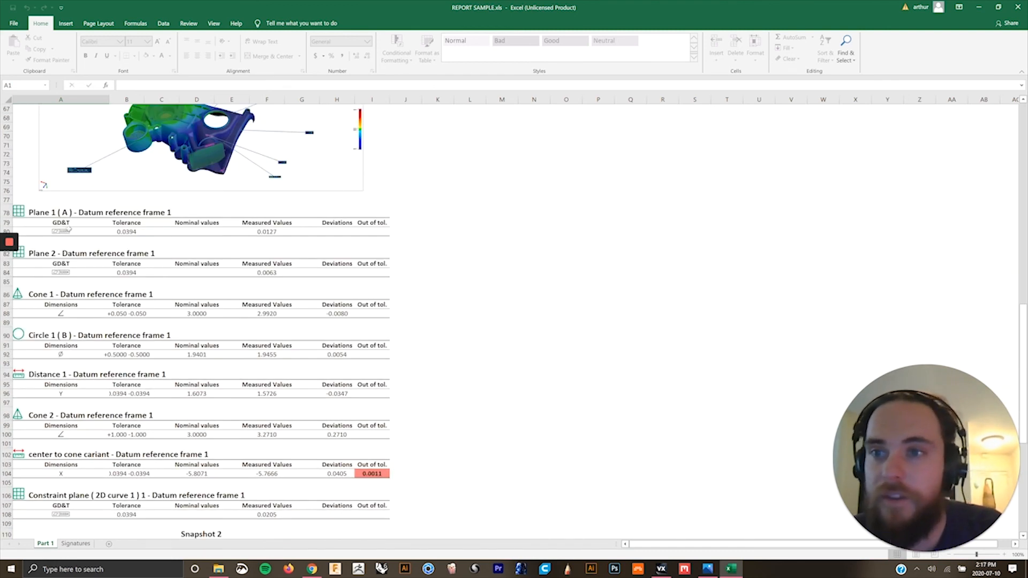
Examine the report's tolerance and deviation tables for the measured entities, plus Snapshot 2 and Snapshot 3 below them.
scroll(70, 229, "down", 3)
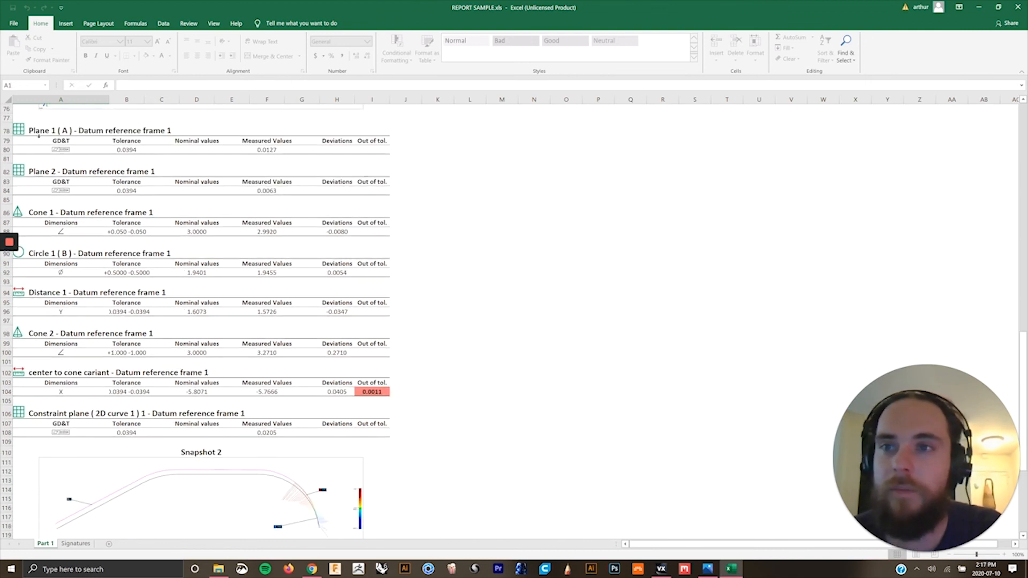
scroll(32, 216, "down", 2)
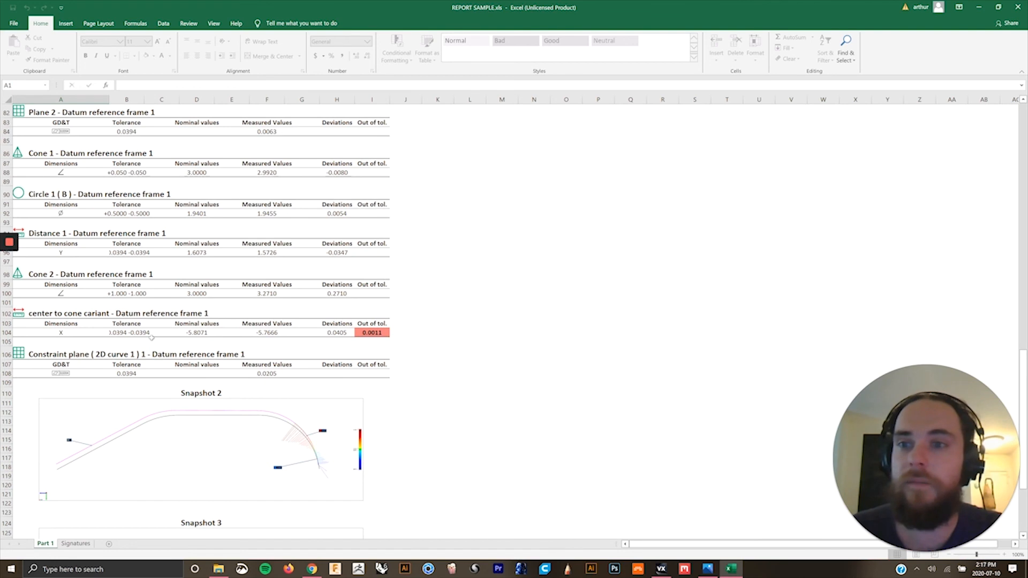
scroll(152, 337, "down", 1)
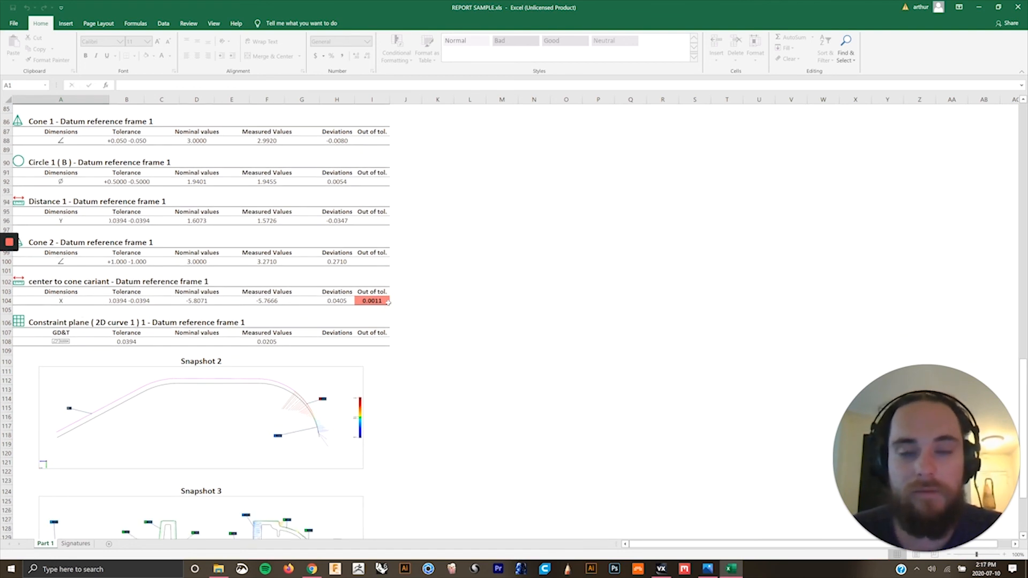
scroll(373, 303, "down", 2)
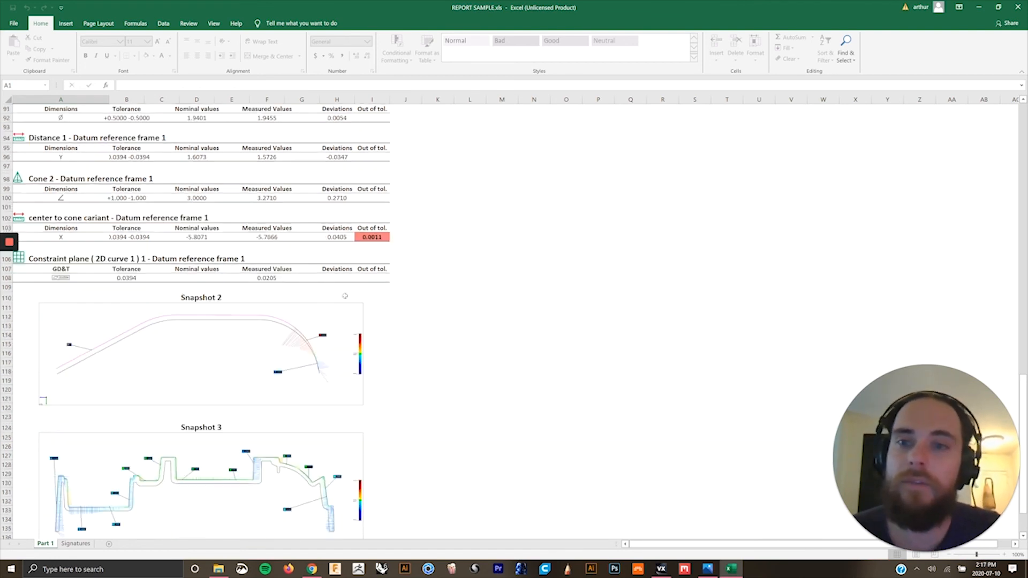
scroll(195, 286, "down", 3)
scroll(136, 273, "down", 6)
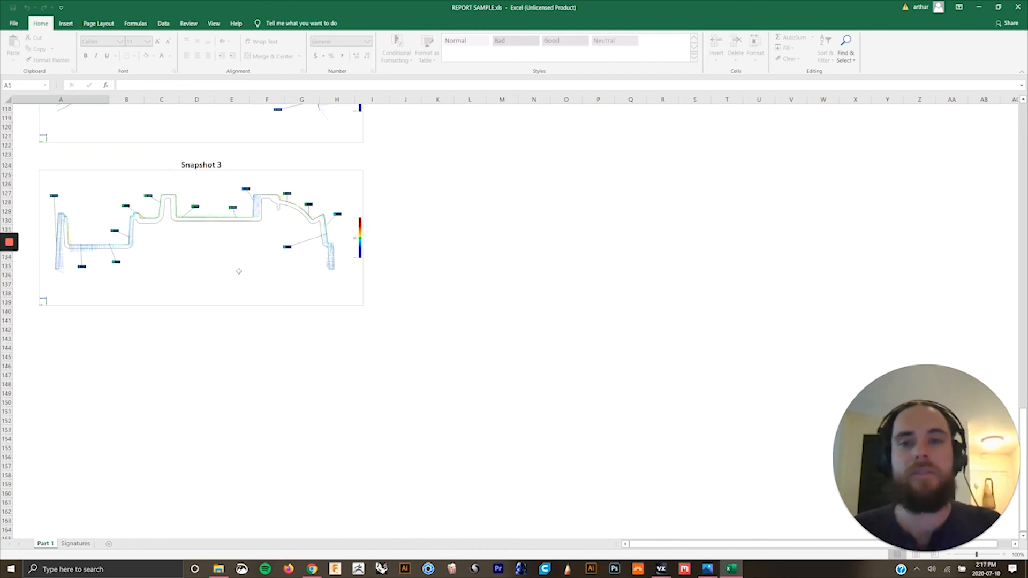
scroll(239, 268, "down", 2)
Recheck the report from its last snapshots back up to the project information at the start.
scroll(241, 273, "up", 9)
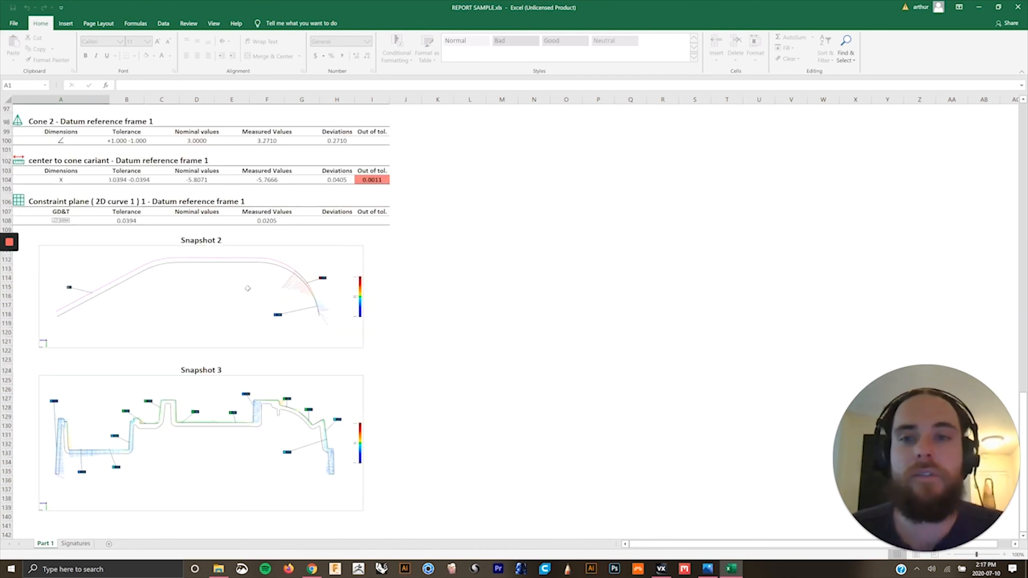
scroll(237, 449, "up", 5)
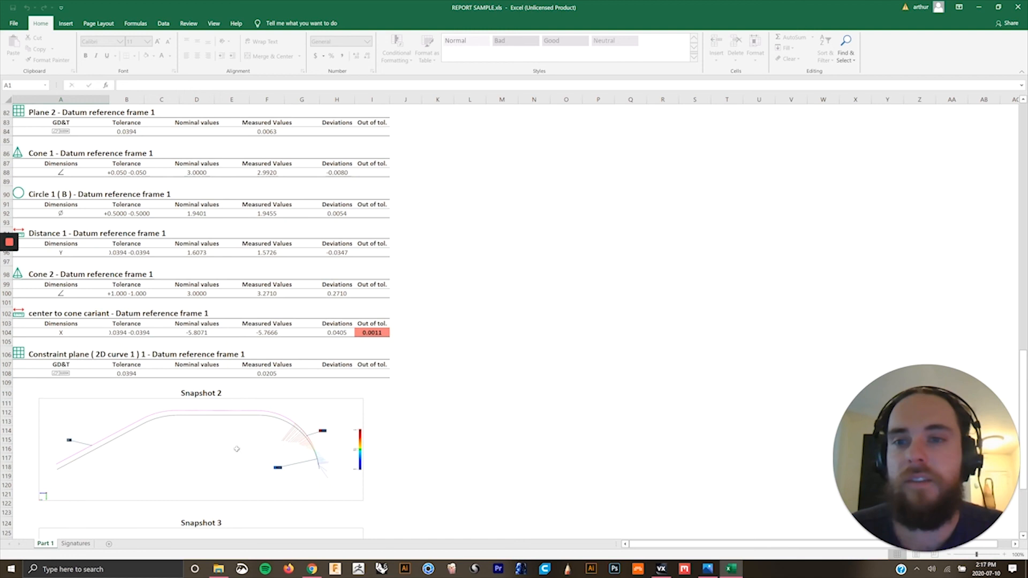
left_click(236, 448)
scroll(328, 325, "up", 1)
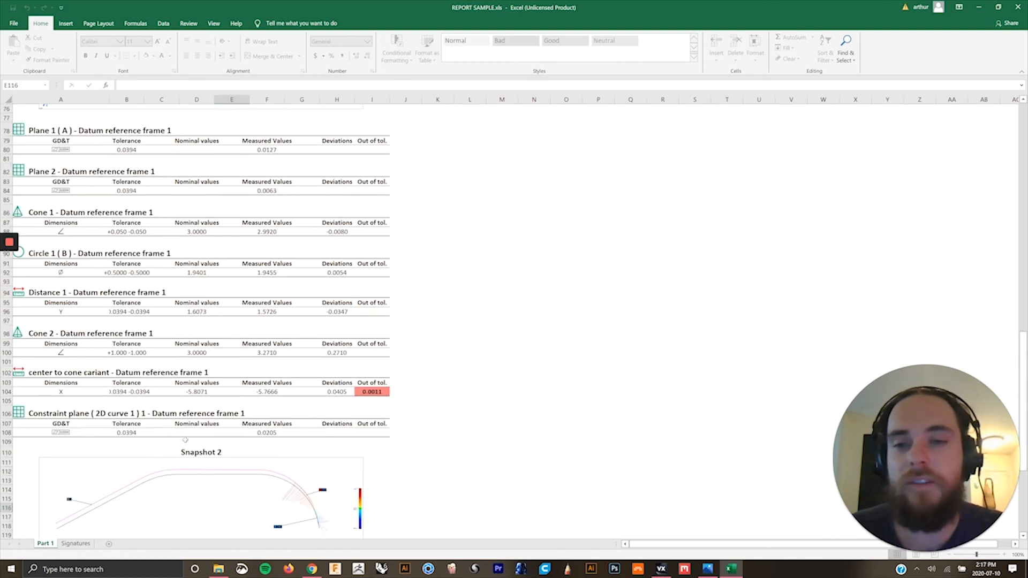
scroll(560, 363, "down", 4)
scroll(436, 356, "up", 10)
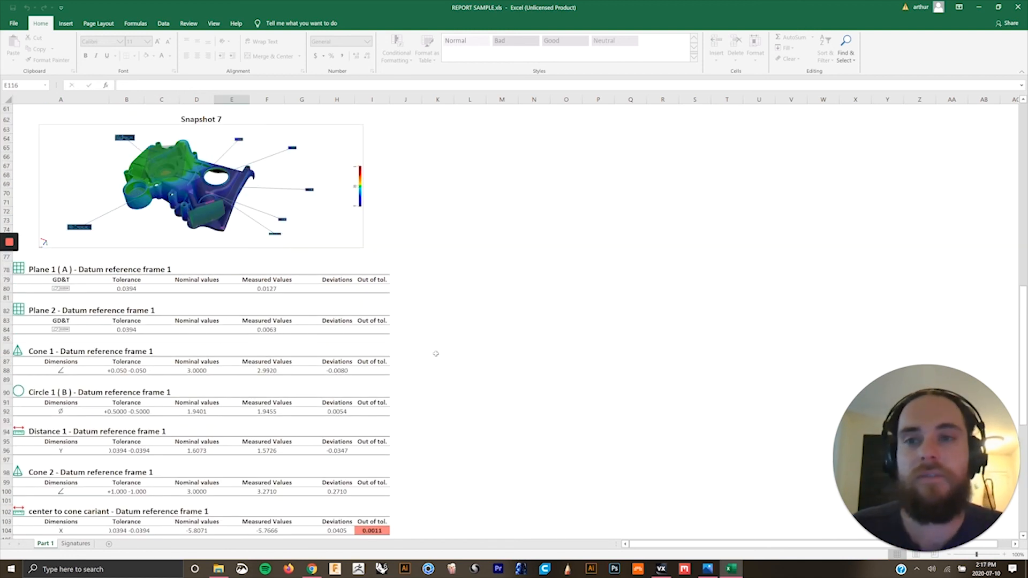
scroll(436, 353, "up", 10)
scroll(184, 184, "up", 10)
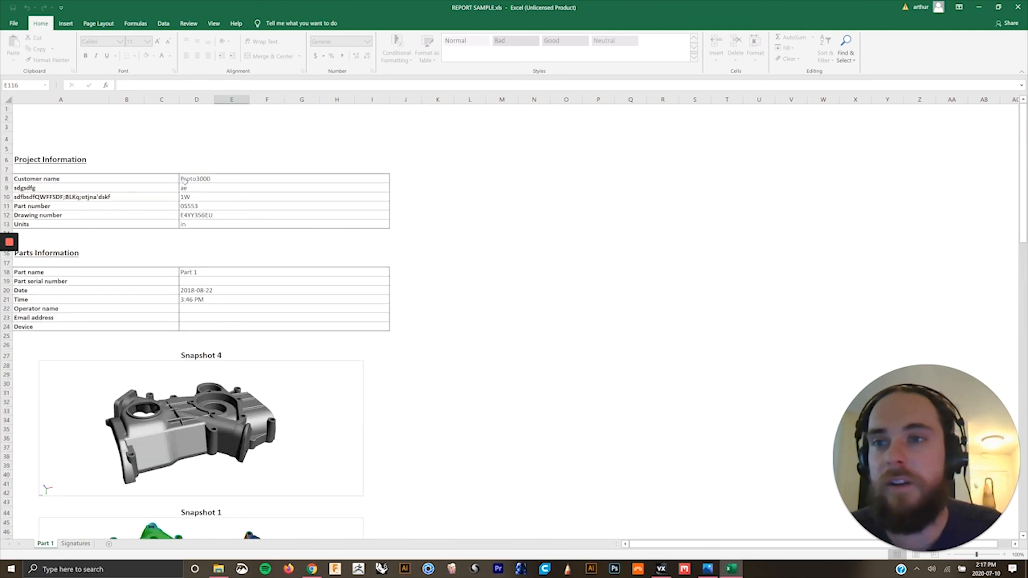
Switch back to VXelements, add a new part to the inspection and select it under Parts.
key("alt+Tab")
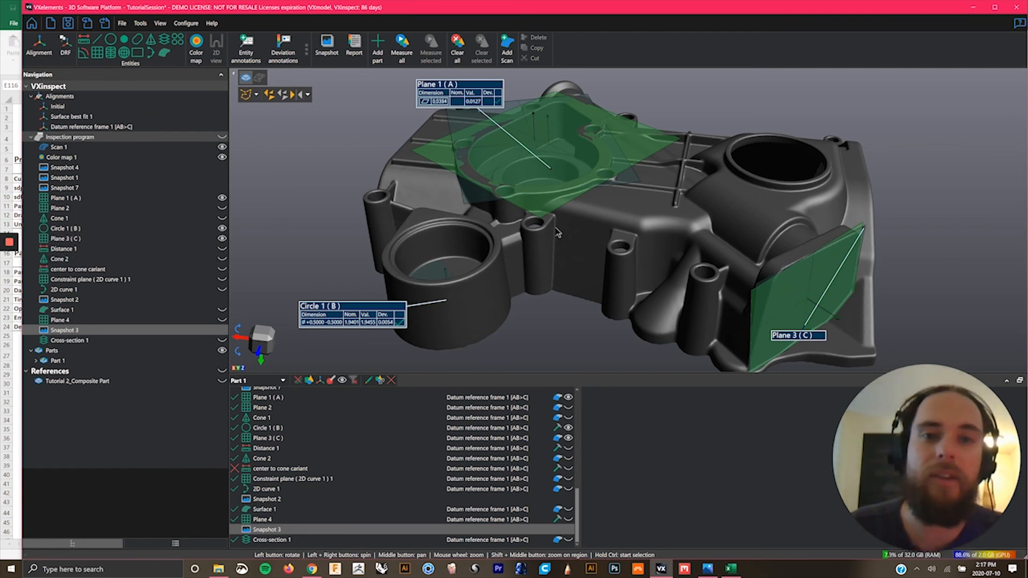
left_click(376, 51)
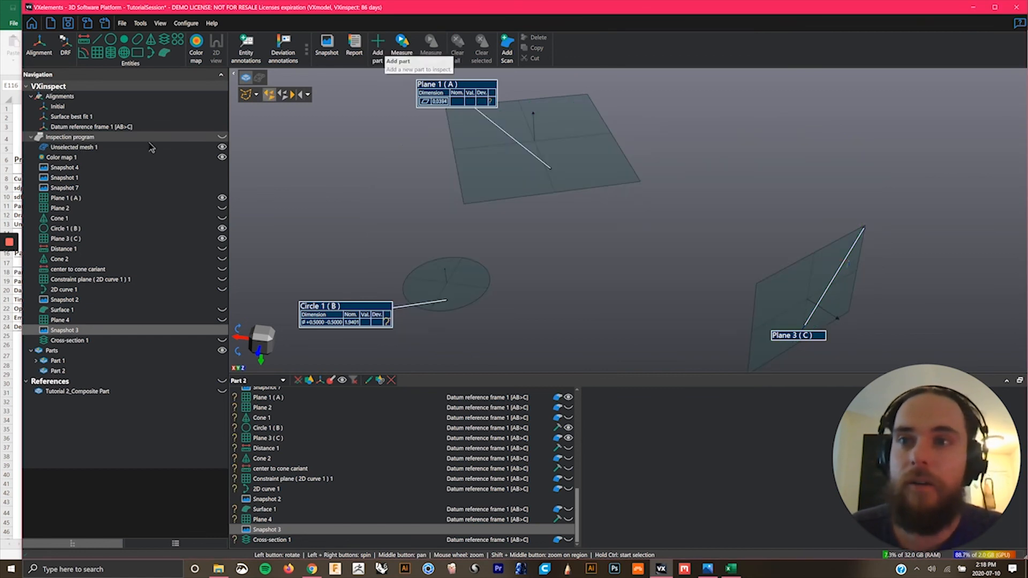
left_click(59, 372)
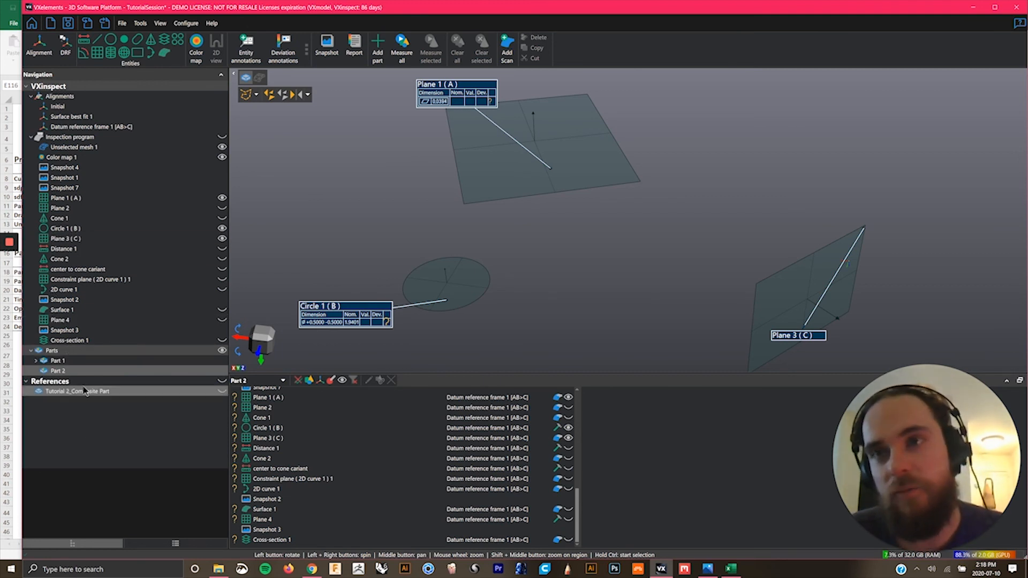
left_click(123, 24)
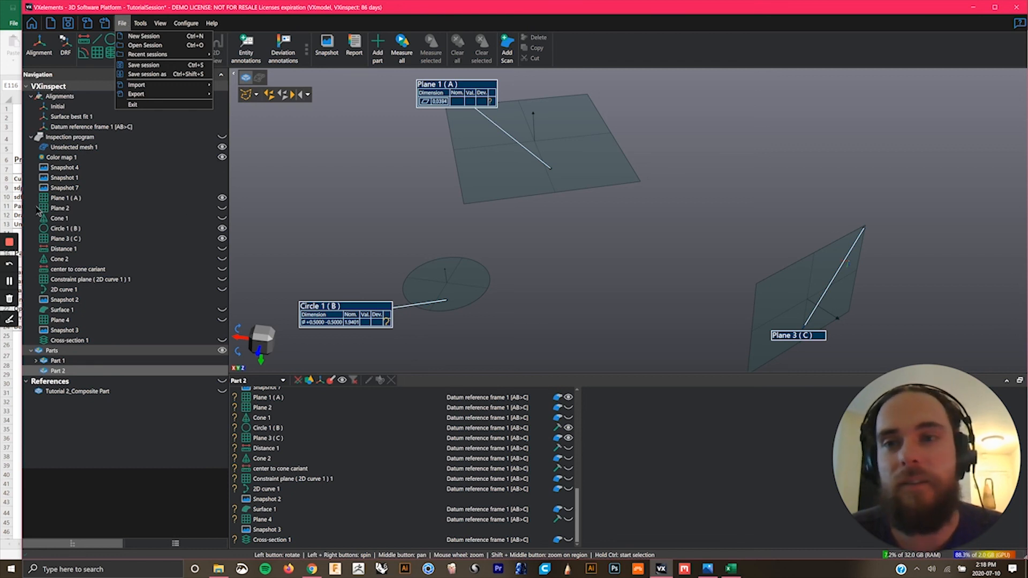
left_click(378, 202)
left_click(390, 196)
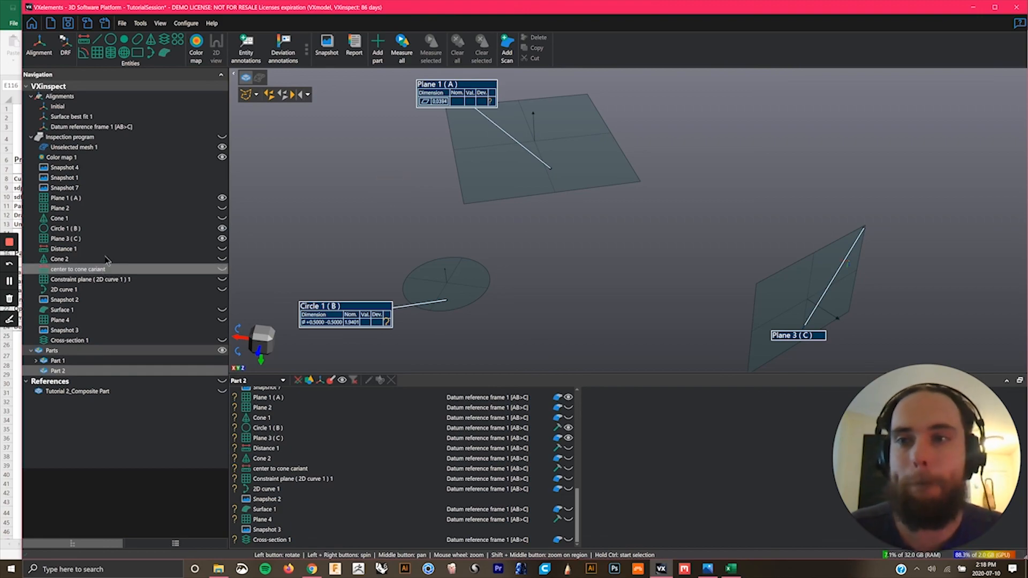